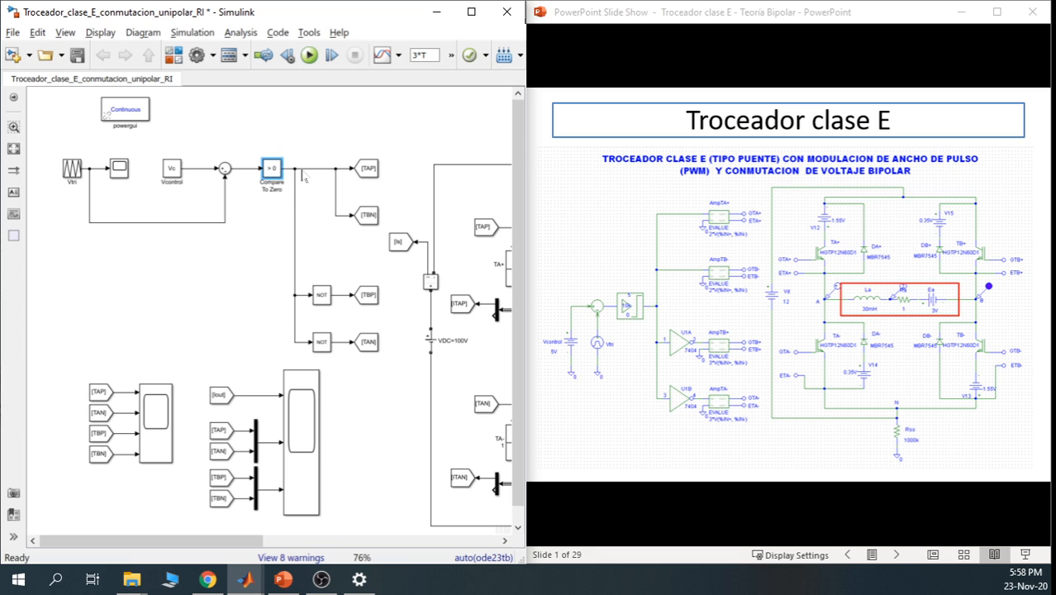
left_click(302, 170)
left_click(314, 238)
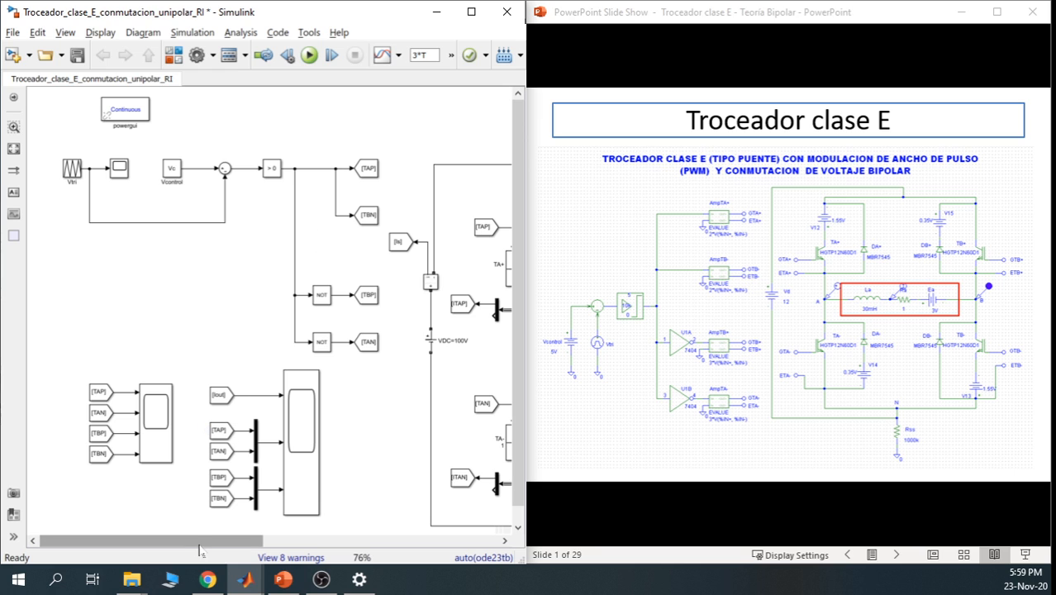
left_click_drag(201, 541, 147, 493)
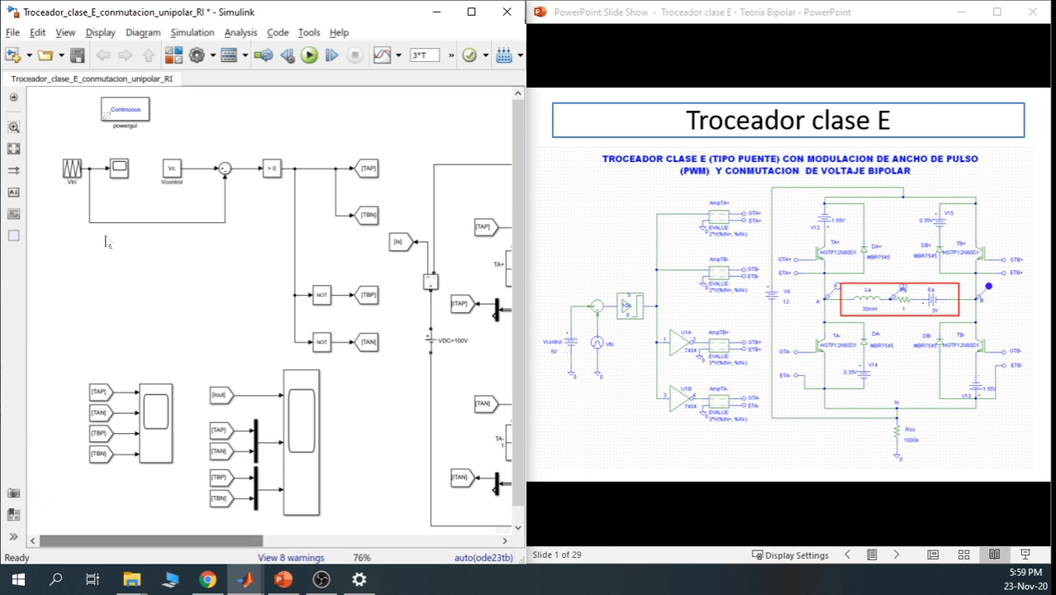
Save the model as a new Simulink file named Troceador_clase_E_conmutacion_bipolar_RI_V2 in the 4 P4 folder
left_click(18, 33)
left_click(33, 114)
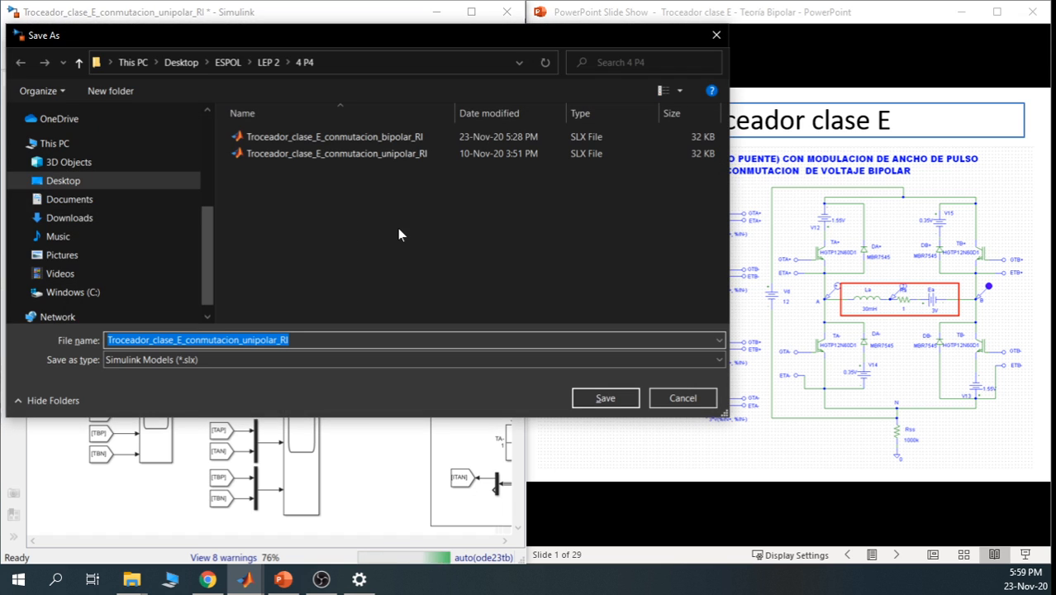
left_click(400, 141)
left_click(300, 340)
left_click(300, 340)
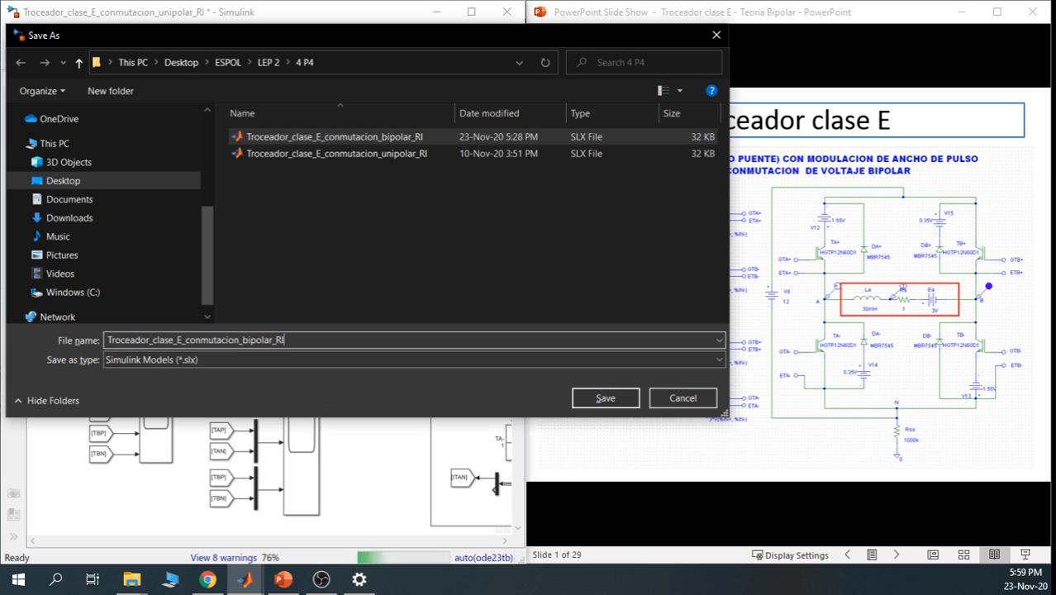
type("_v2")
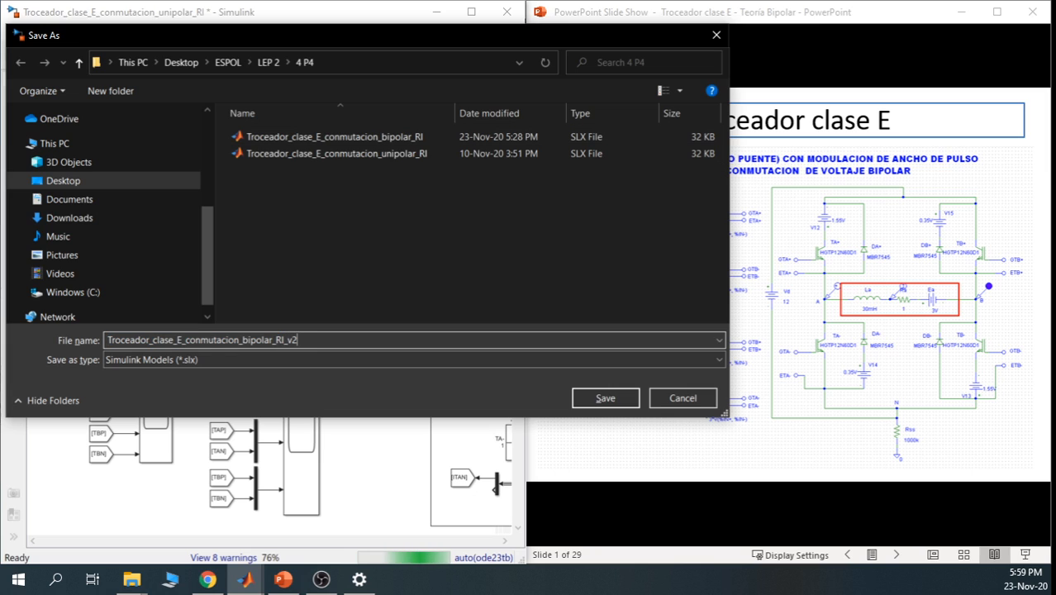
key("BackSpace")
key("BackSpace")
type("V2")
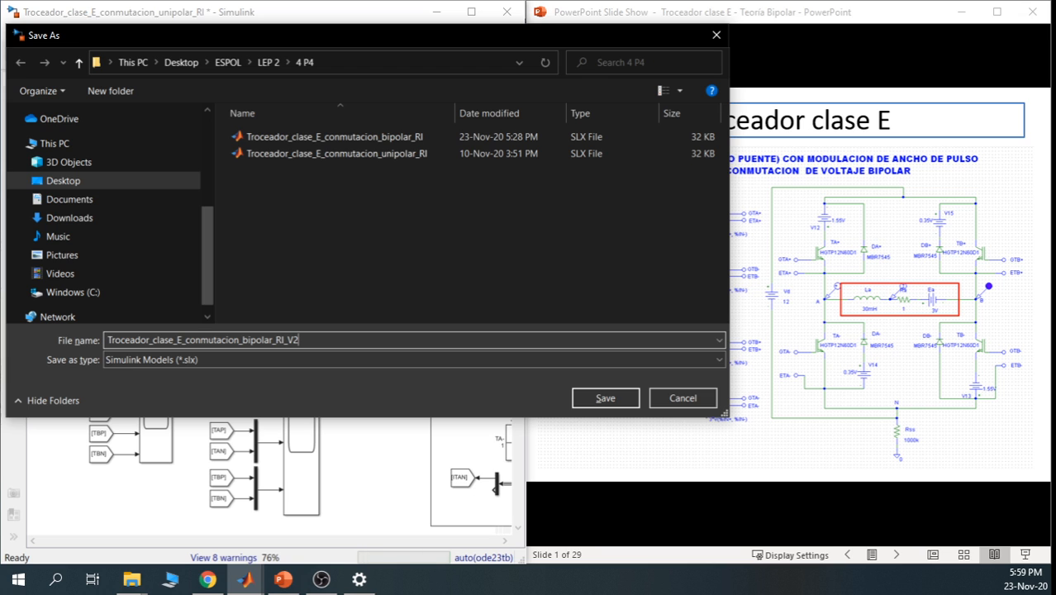
left_click(585, 399)
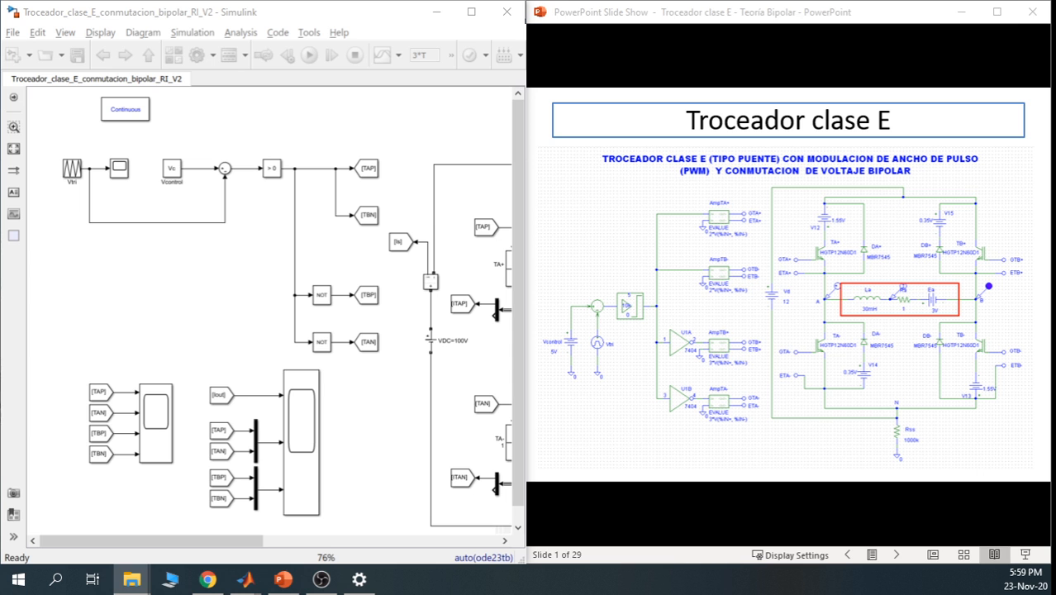
Switch to File Explorer and duplicate the Troceador_clase_E_conmutacion_unipolar_RI_parametros script within the 4 P4 folder
left_click(131, 580)
left_click_drag(376, 405, 531, 29)
left_click(770, 22)
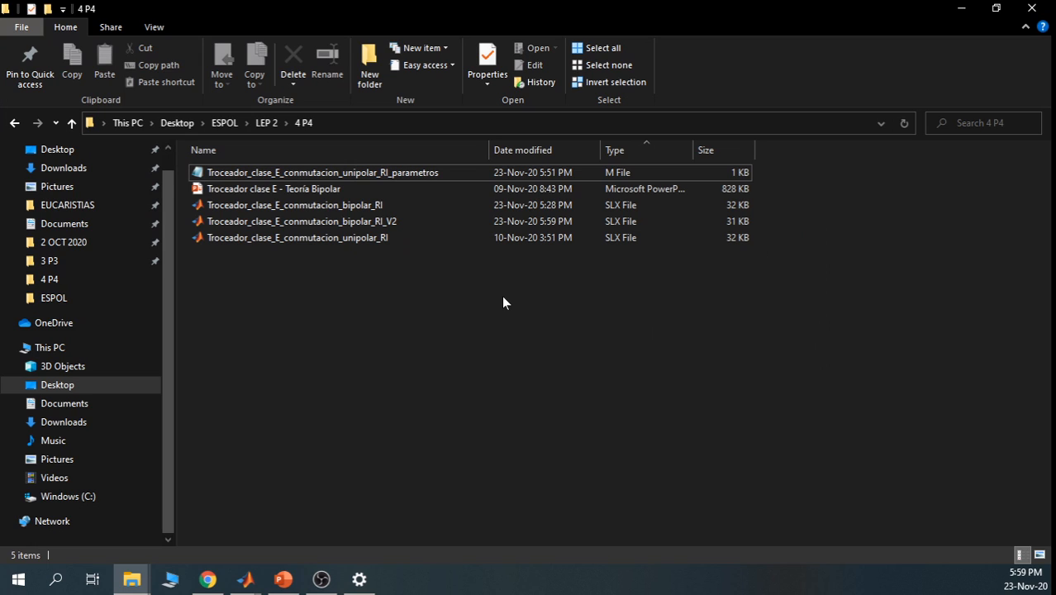
left_click(307, 175)
right_click(307, 176)
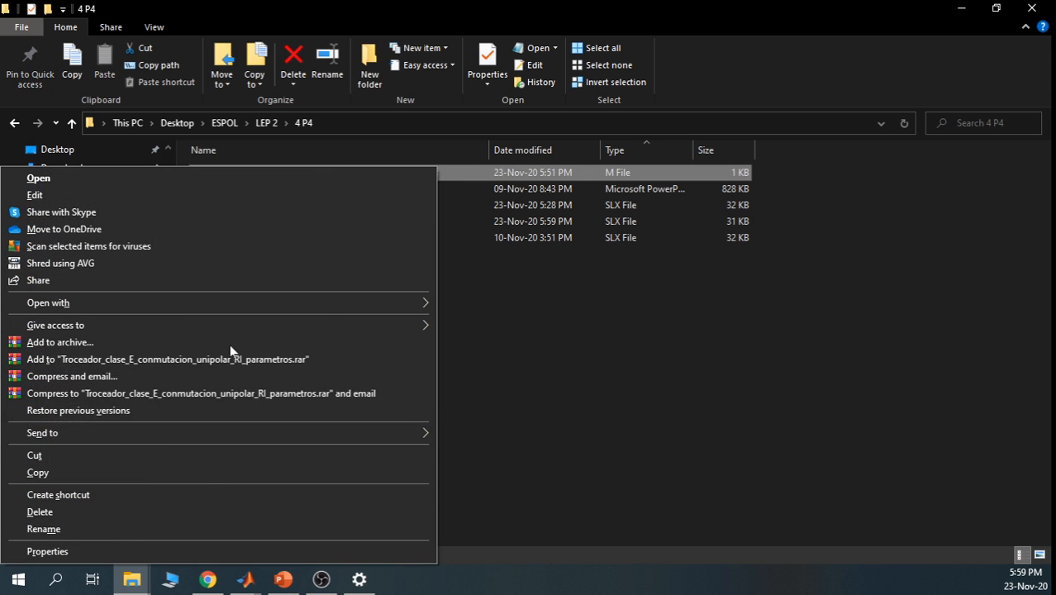
left_click(205, 469)
left_click(299, 323)
right_click(298, 323)
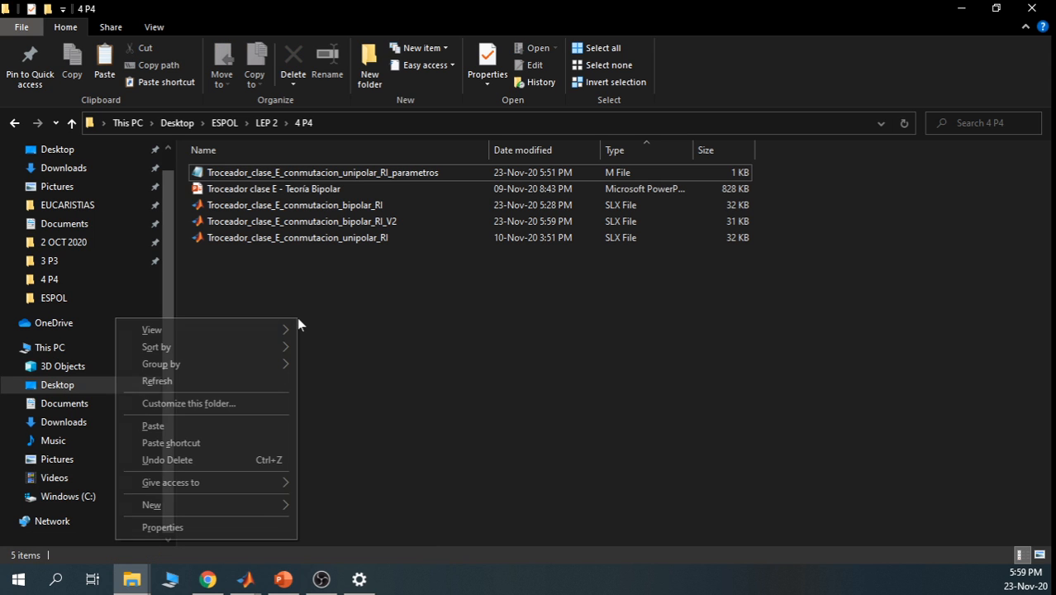
left_click(218, 418)
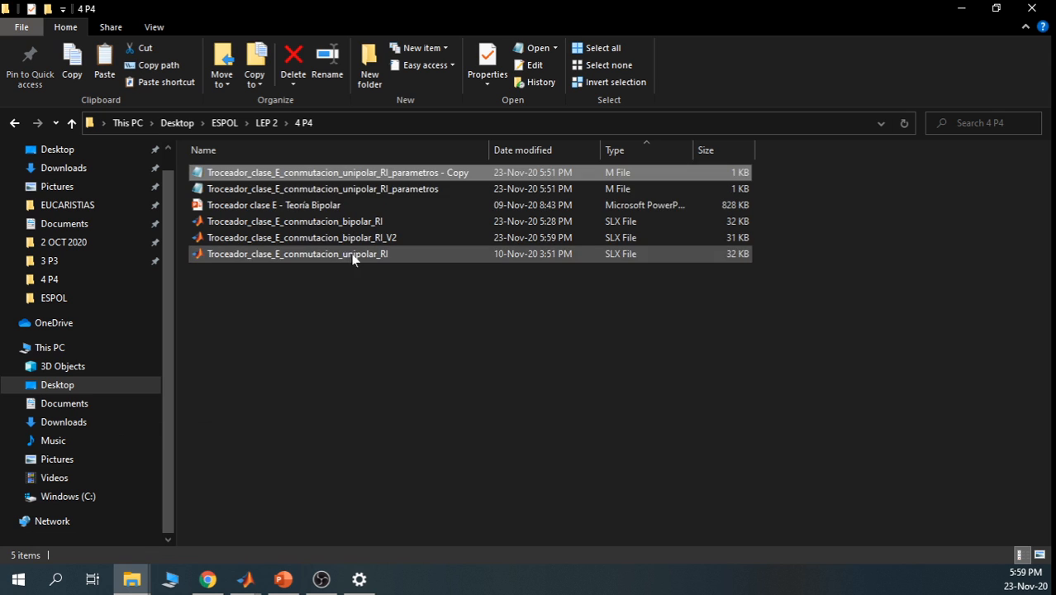
Rename the copied parameter script as Troceador_clase_E_conmutacion_bipolar_RI_parametros
left_click(369, 176)
right_click(369, 176)
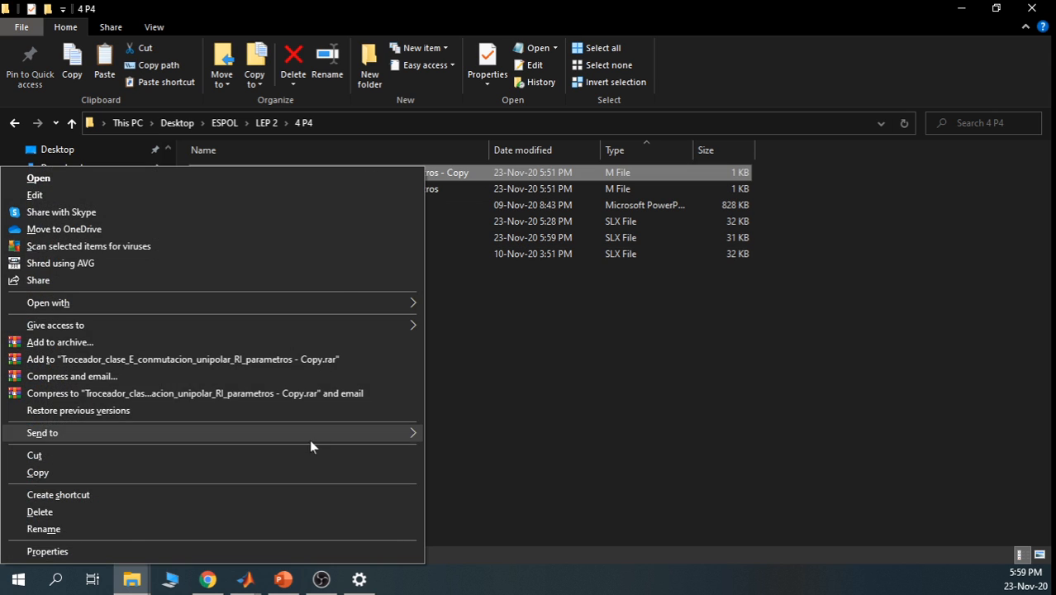
left_click(270, 531)
left_click(353, 173)
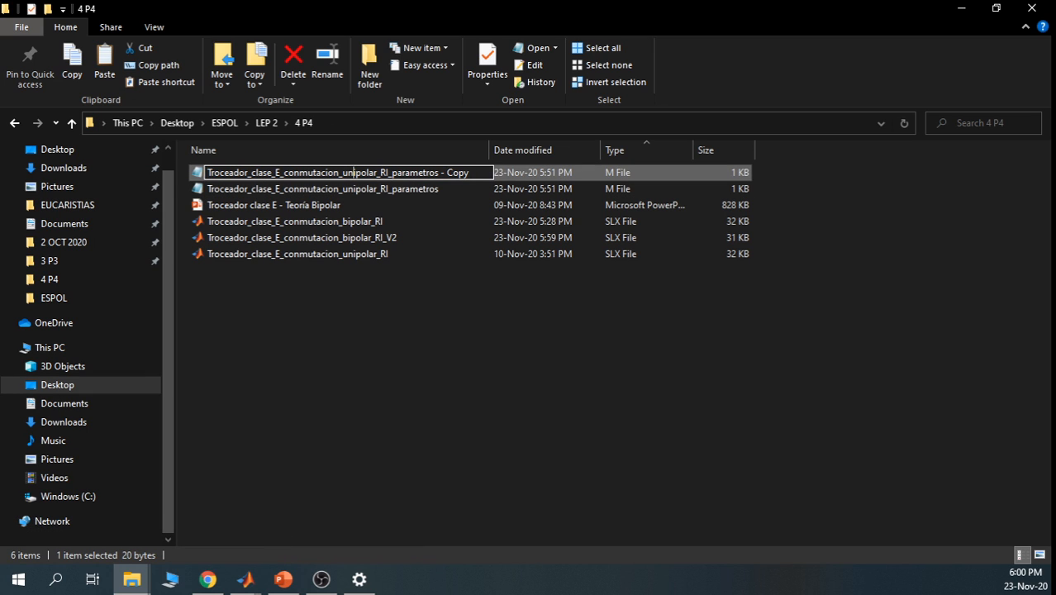
key("Delete")
key("Delete")
type("b")
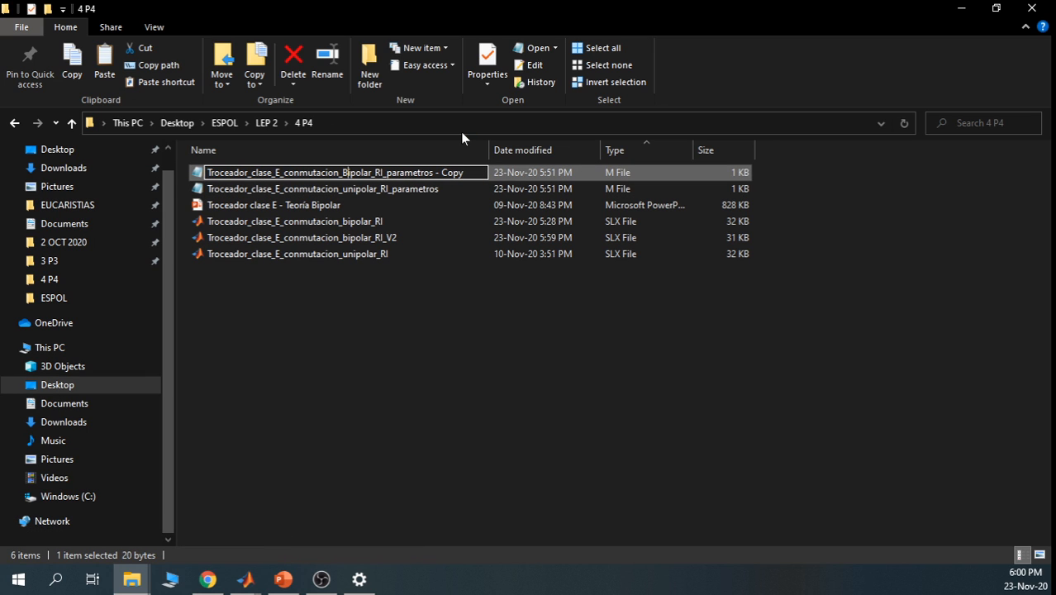
key("BackSpace")
type("b")
left_click_drag(466, 173, 429, 172)
key("BackSpace")
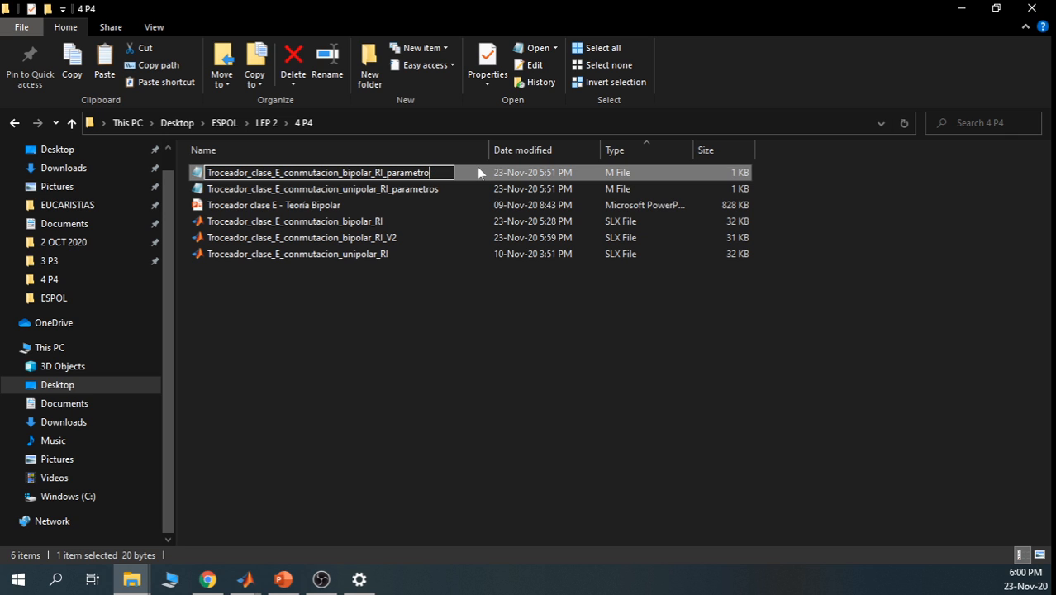
type("s")
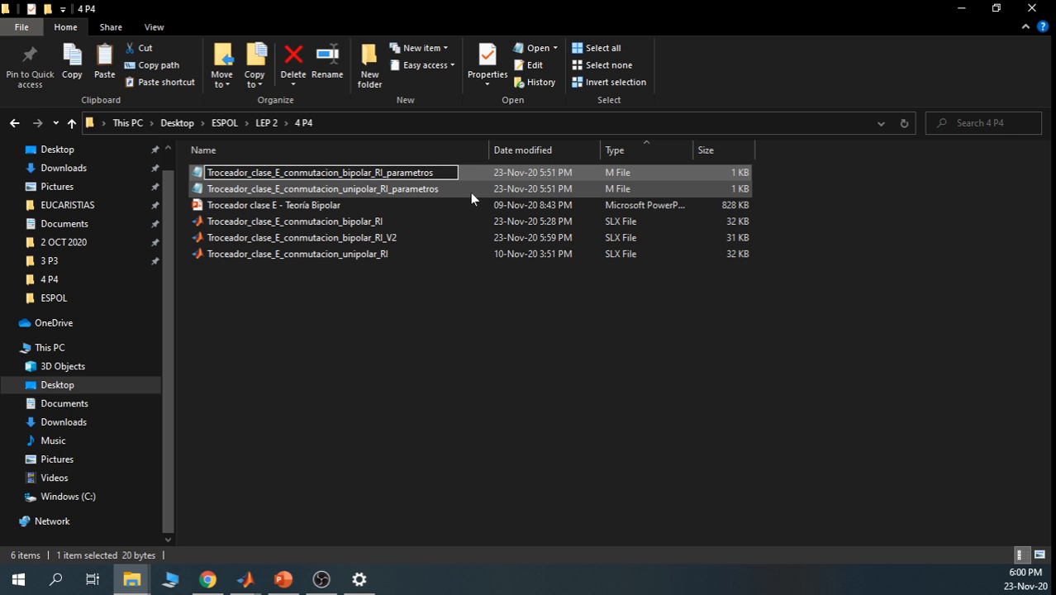
left_click(450, 309)
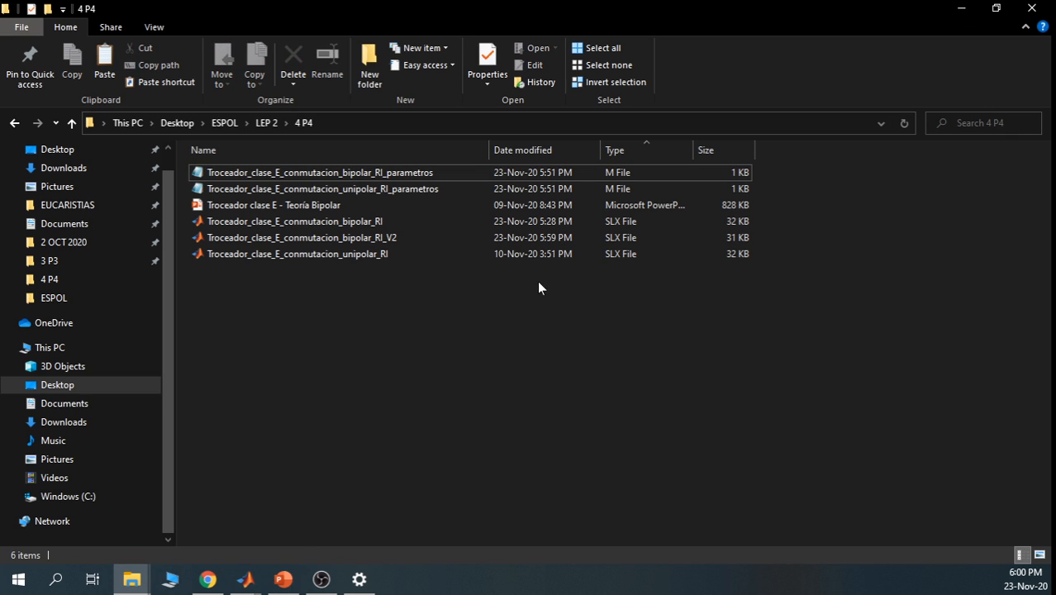
Switch to MATLAB and open the Troceador_clase_E_conmutacion_bipolar_RI_parametros script in the editor
left_click(230, 586)
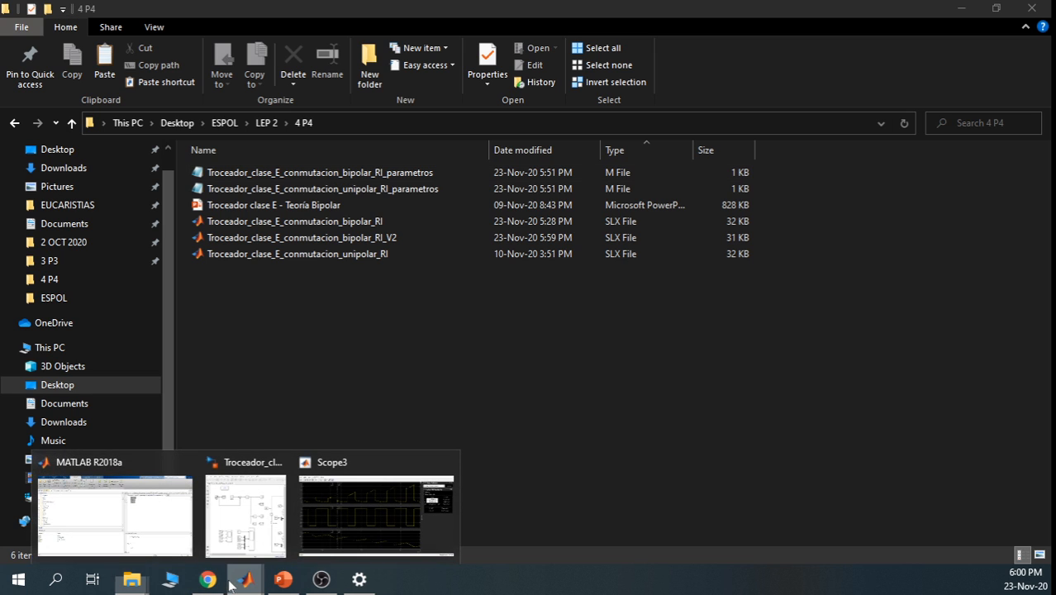
left_click(157, 529)
left_click(709, 277)
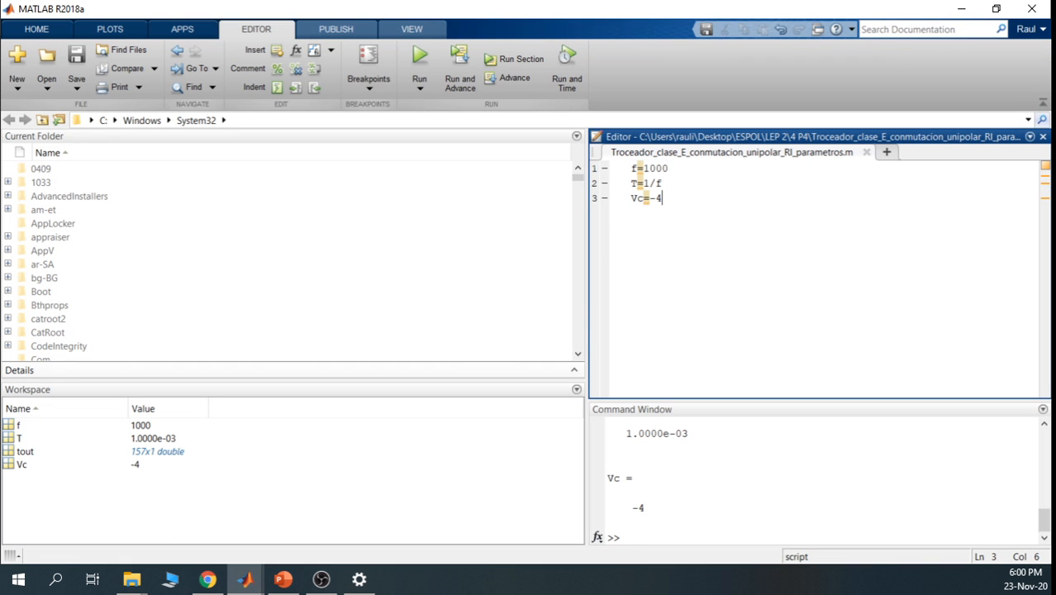
left_click(56, 63)
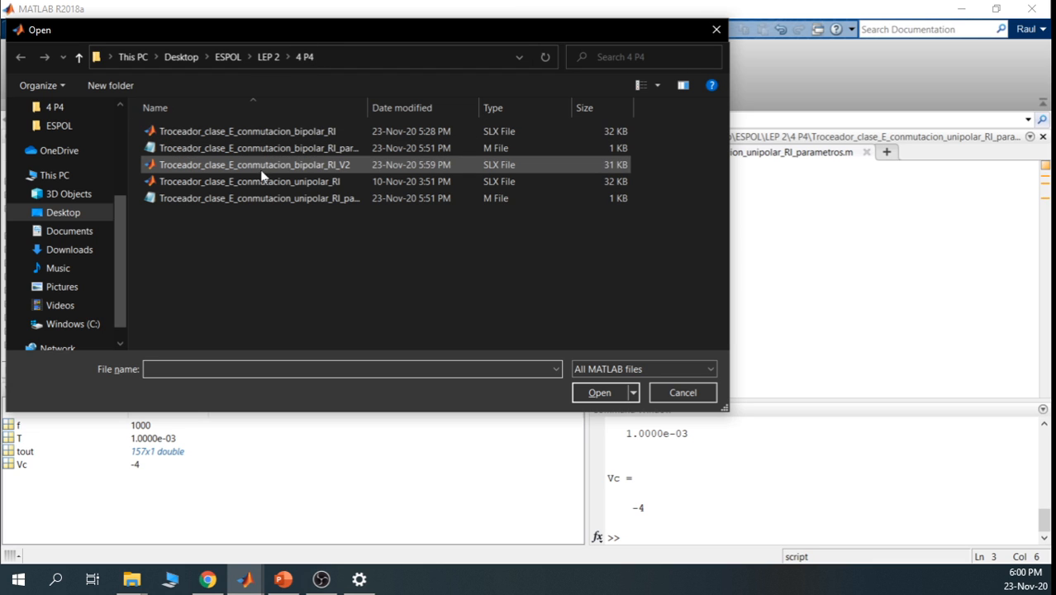
left_click(269, 150)
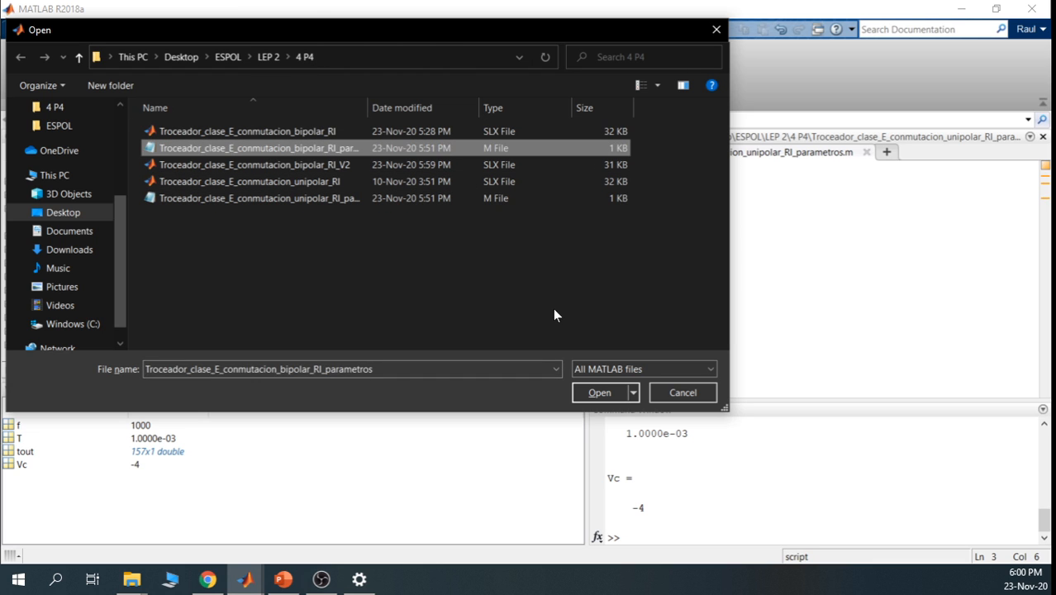
left_click(595, 393)
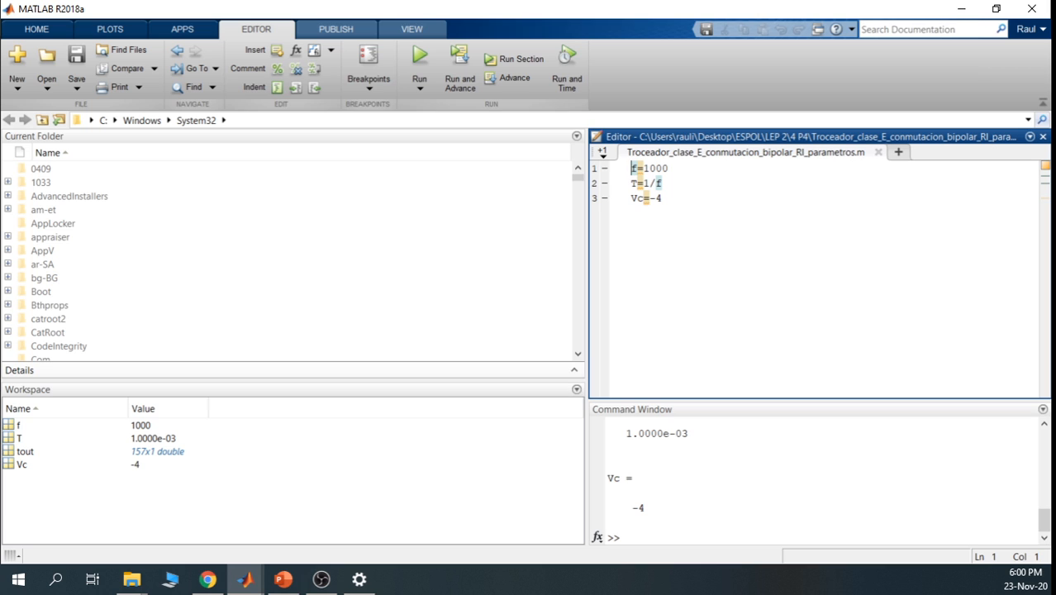
Evaluate all three parameter lines (f, T and Vc) of the bipolar script to load them into the workspace
left_click_drag(663, 199, 643, 168)
right_click(644, 167)
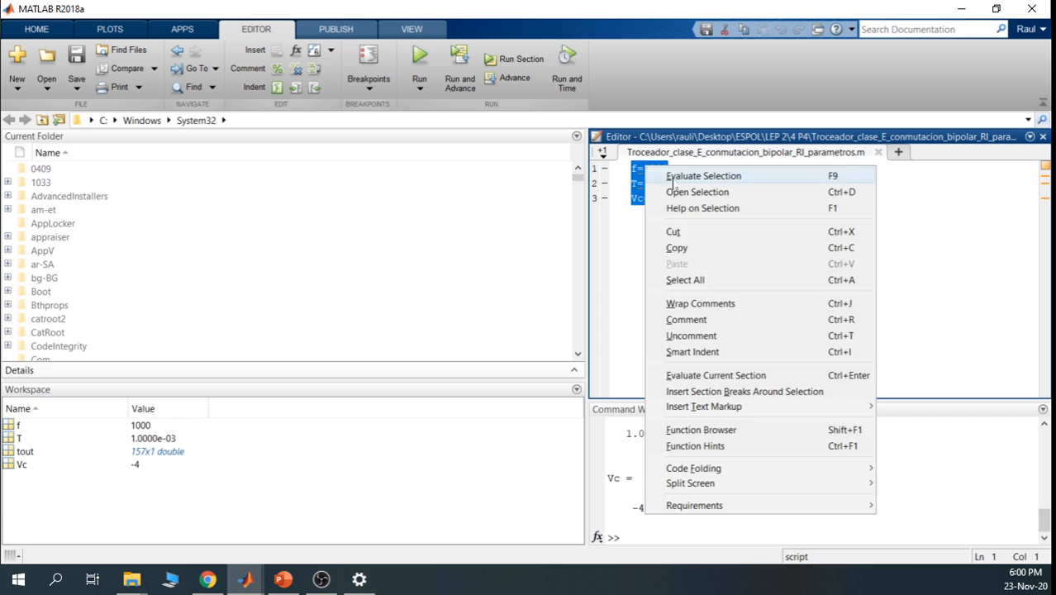
left_click(686, 177)
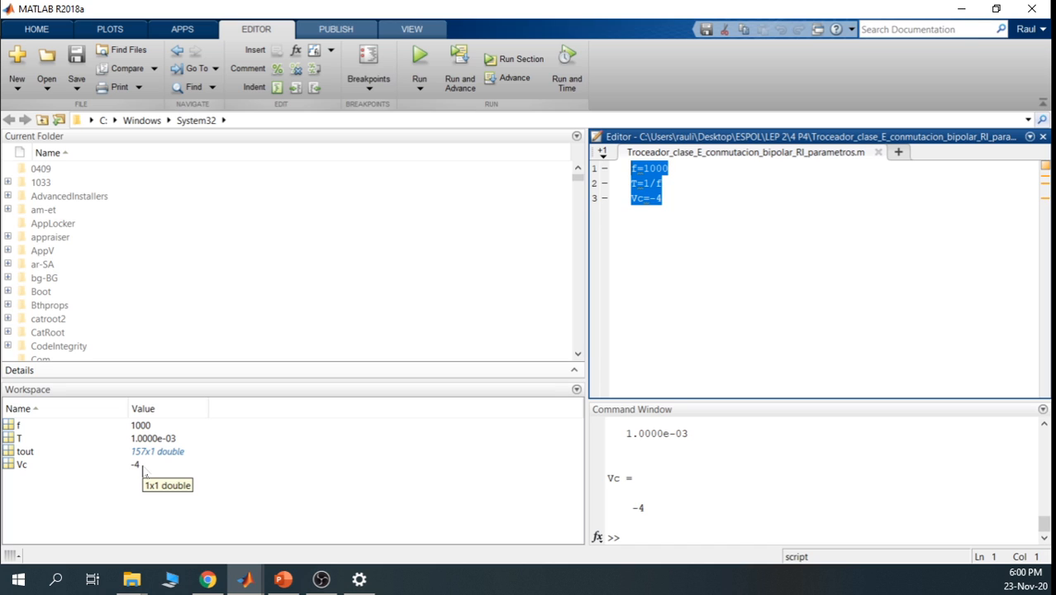
Return to the bipolar V2 Simulink model, bring back the PowerPoint schematic beside it, and maximize the model window
left_click(255, 585)
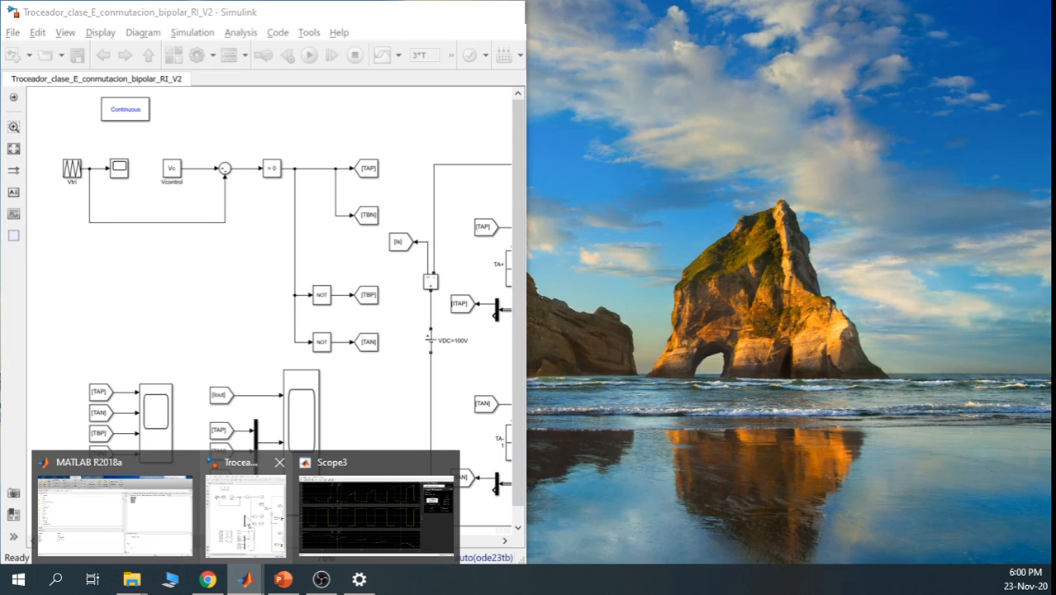
left_click(248, 517)
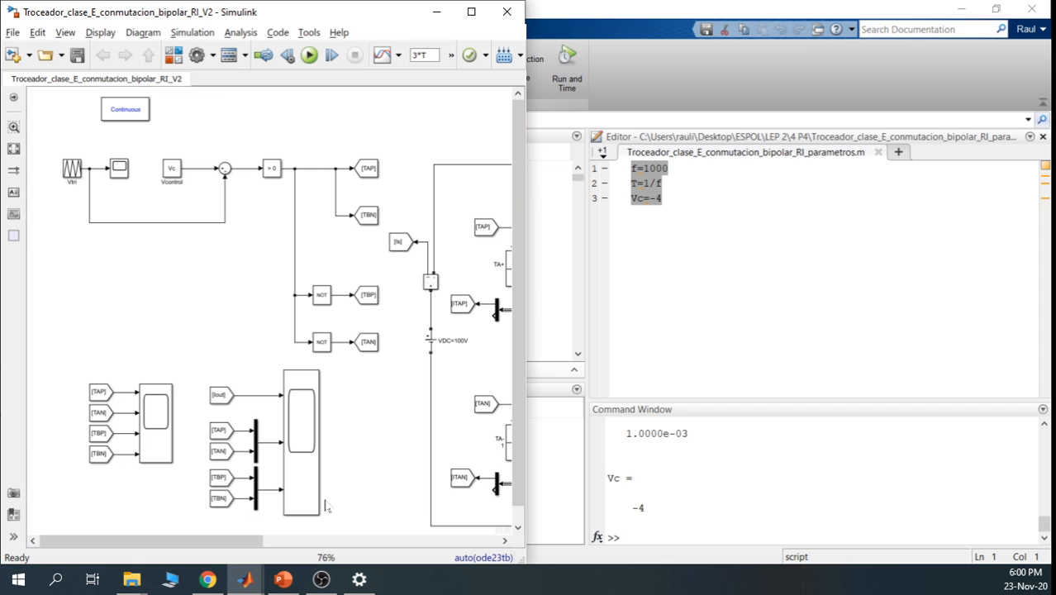
left_click(282, 579)
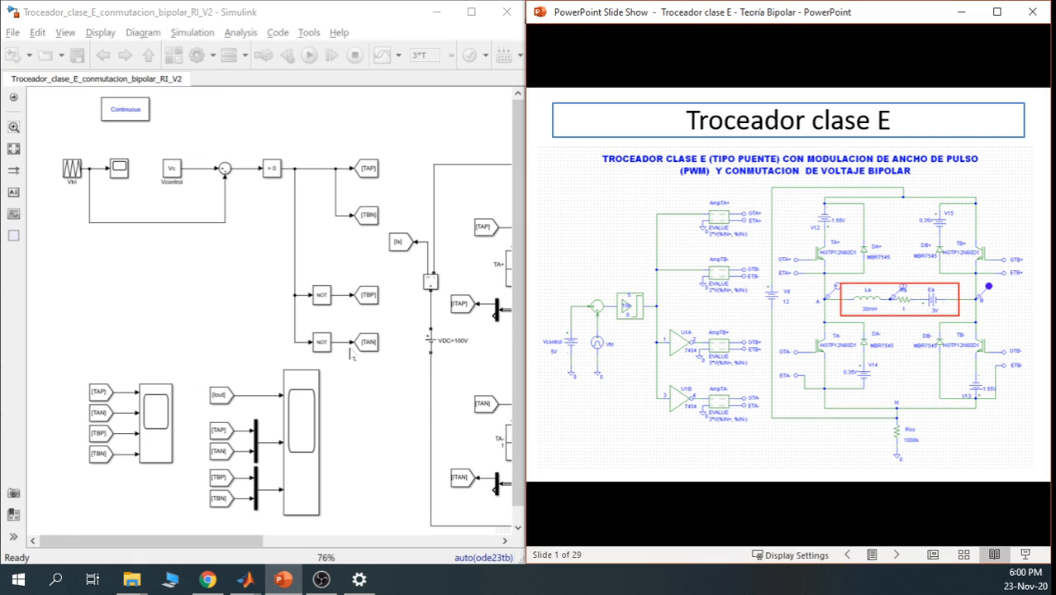
left_click_drag(177, 542, 149, 512)
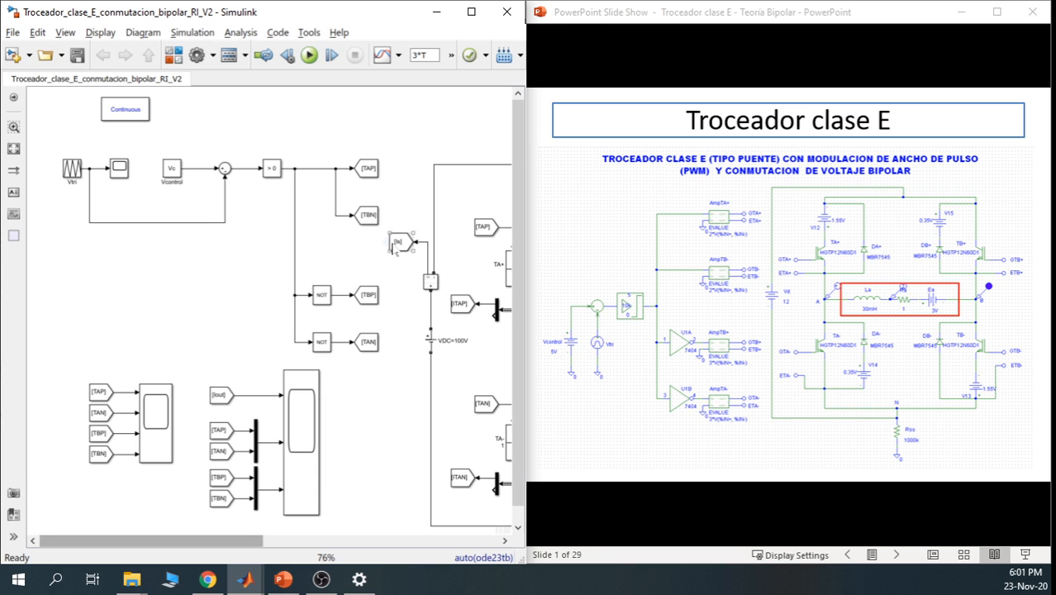
left_click(471, 11)
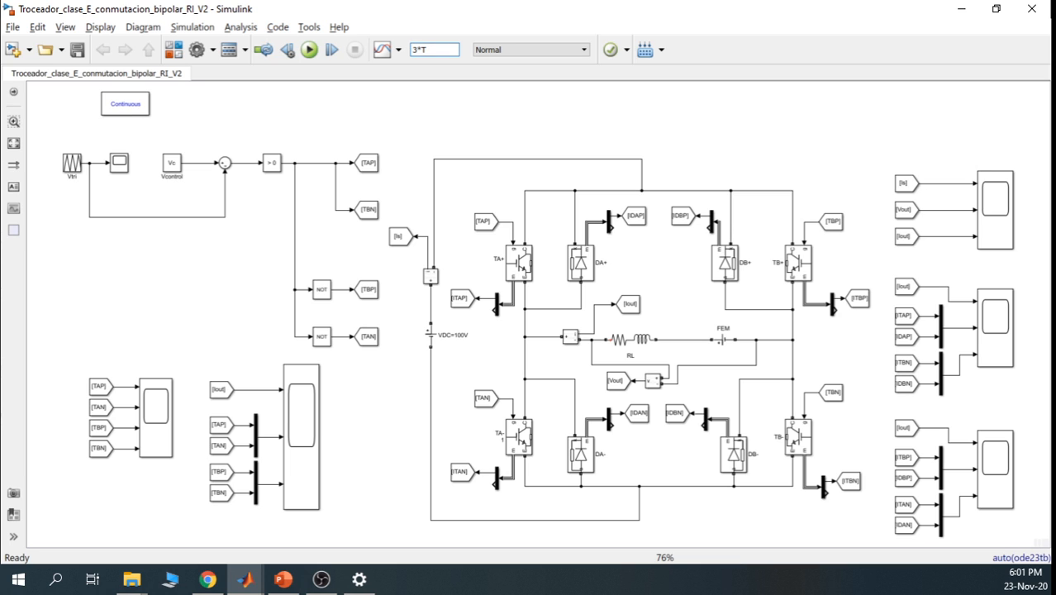
Run the simulation with a stop time of 5*T and examine the Is, Vout and Iout waveforms in their scope
left_click_drag(418, 50, 412, 50)
type("5")
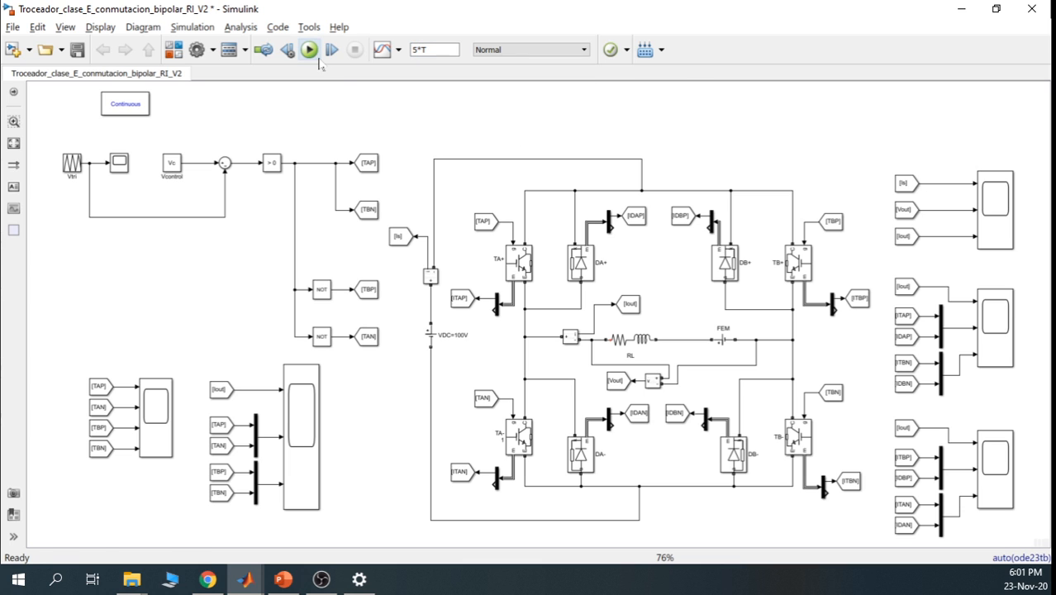
left_click(311, 51)
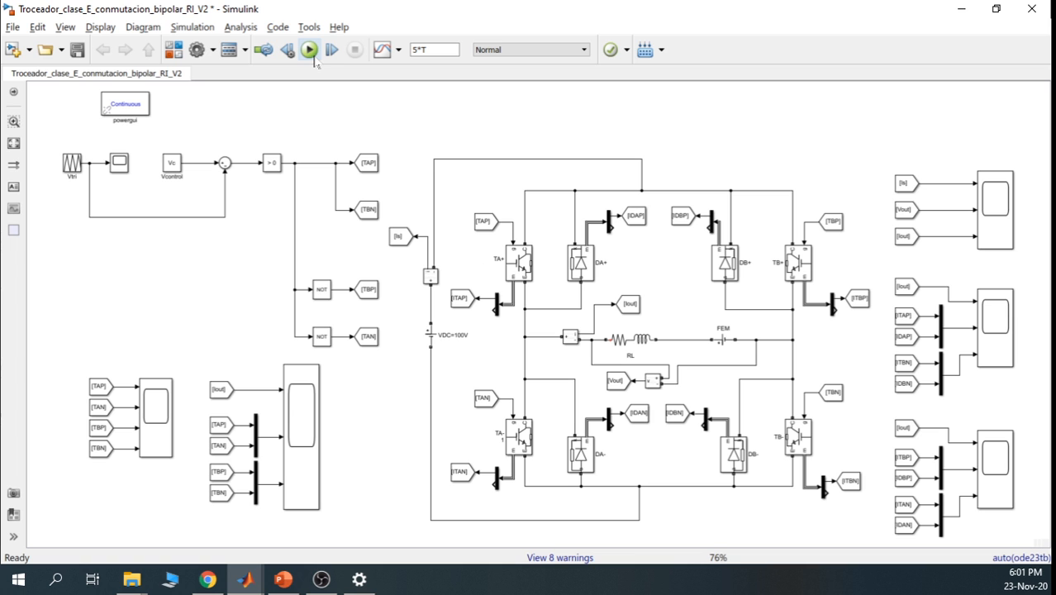
double_click(995, 207)
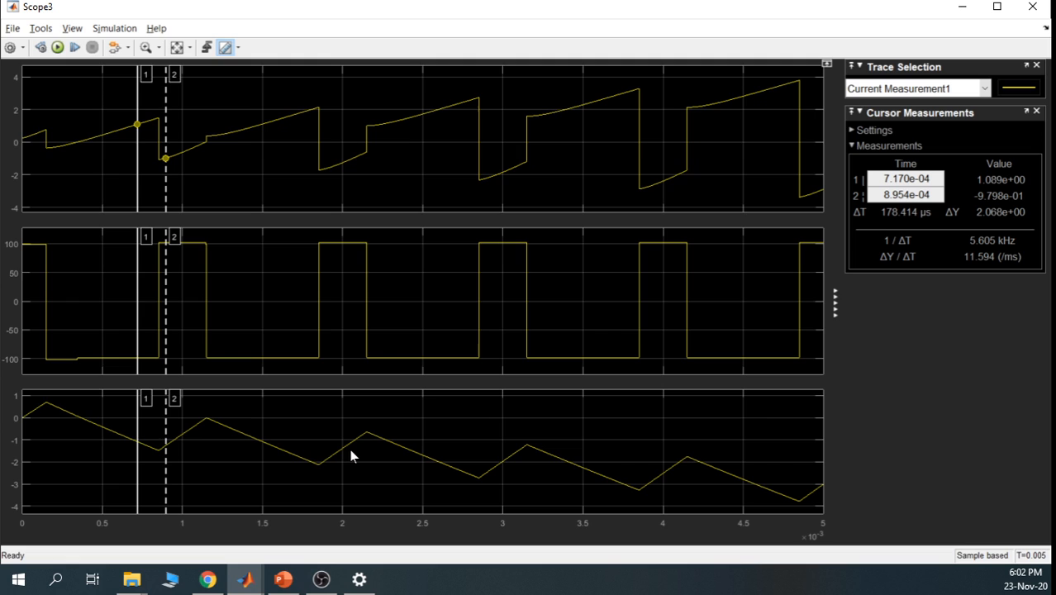
left_click(961, 8)
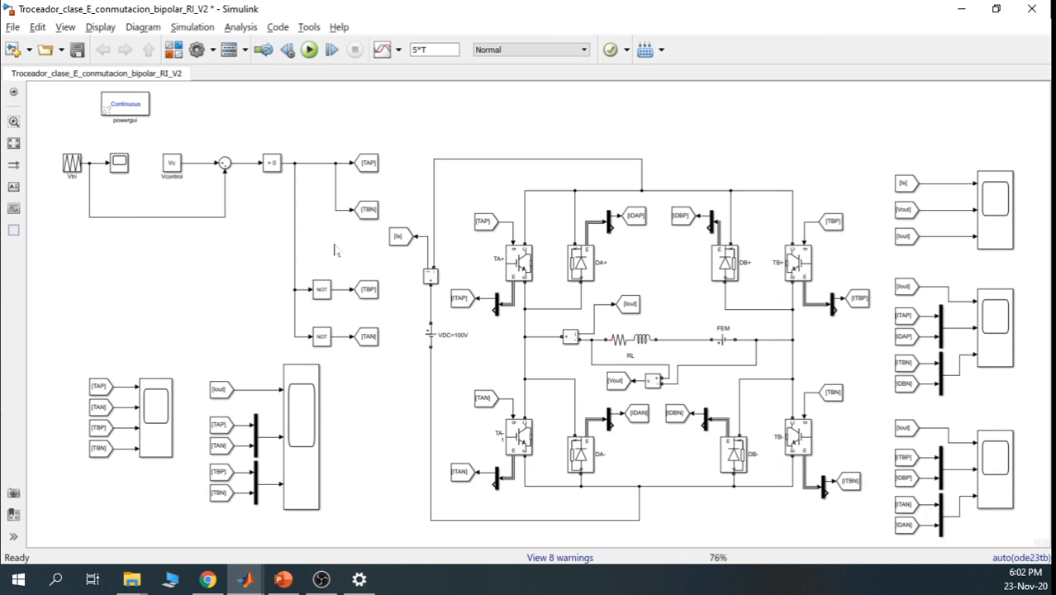
In the MATLAB editor, set Vc to 4 in the bipolar parameter script and evaluate all its lines
left_click(246, 579)
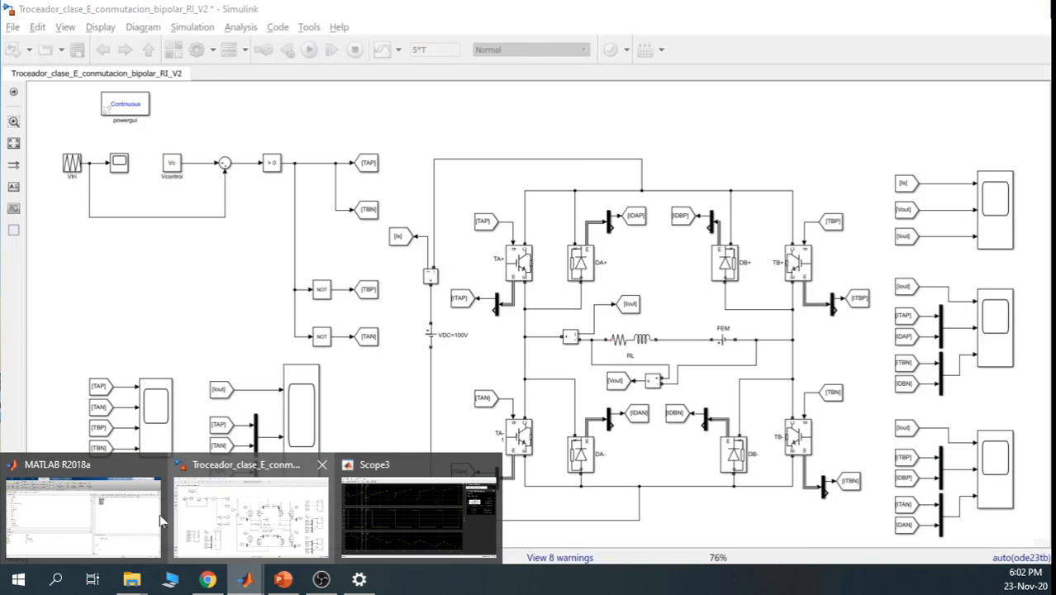
left_click(122, 519)
left_click(659, 200)
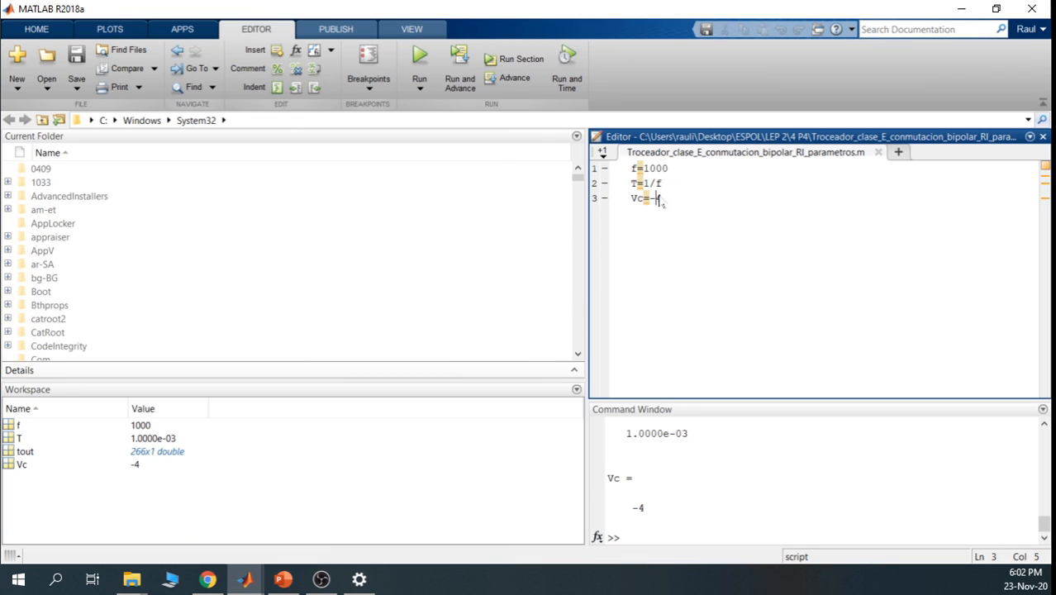
key("BackSpace")
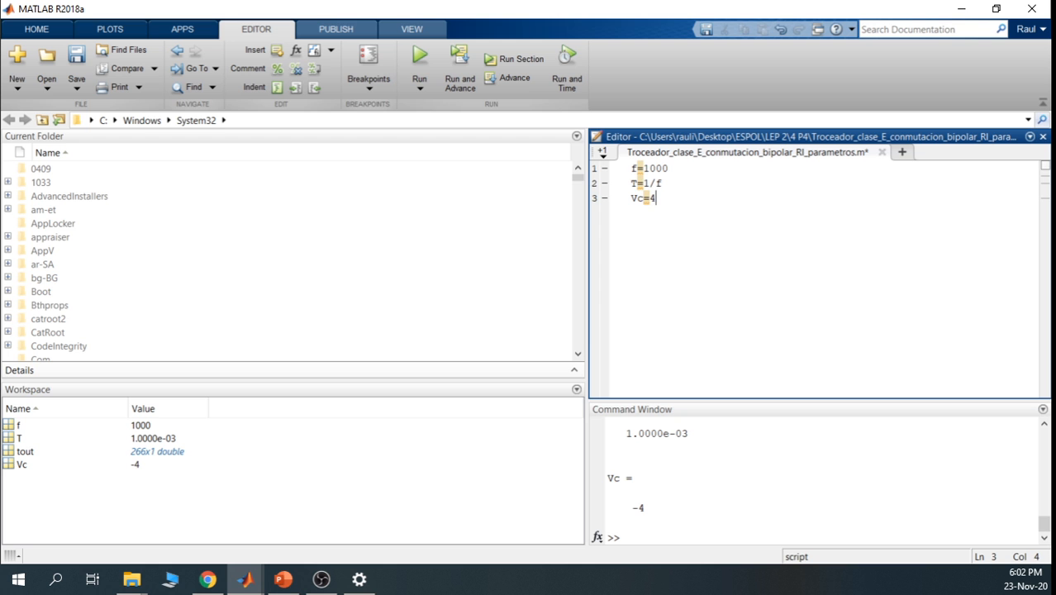
key("ctrl+a")
right_click(664, 191)
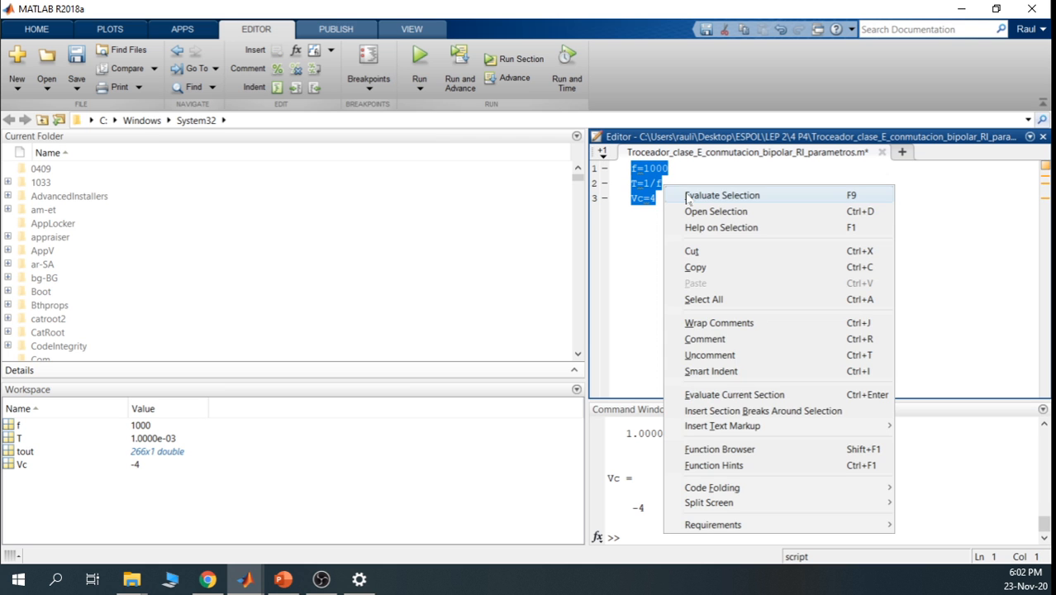
left_click(705, 193)
Return to the bipolar V2 Simulink model, run the simulation, and open the scope showing Is, Vout and Iout
mouse_move(248, 577)
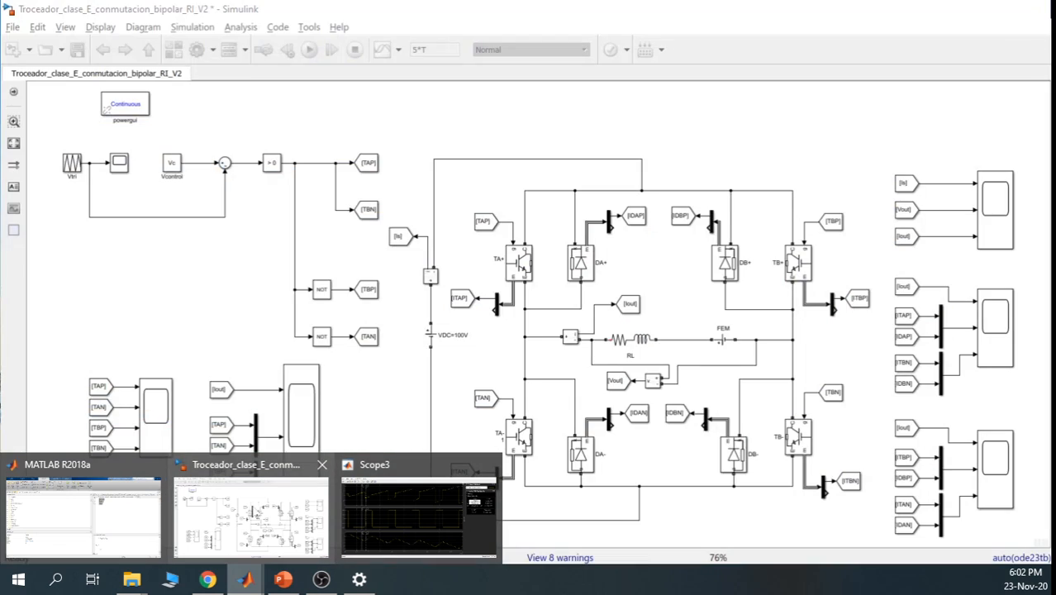
left_click(269, 496)
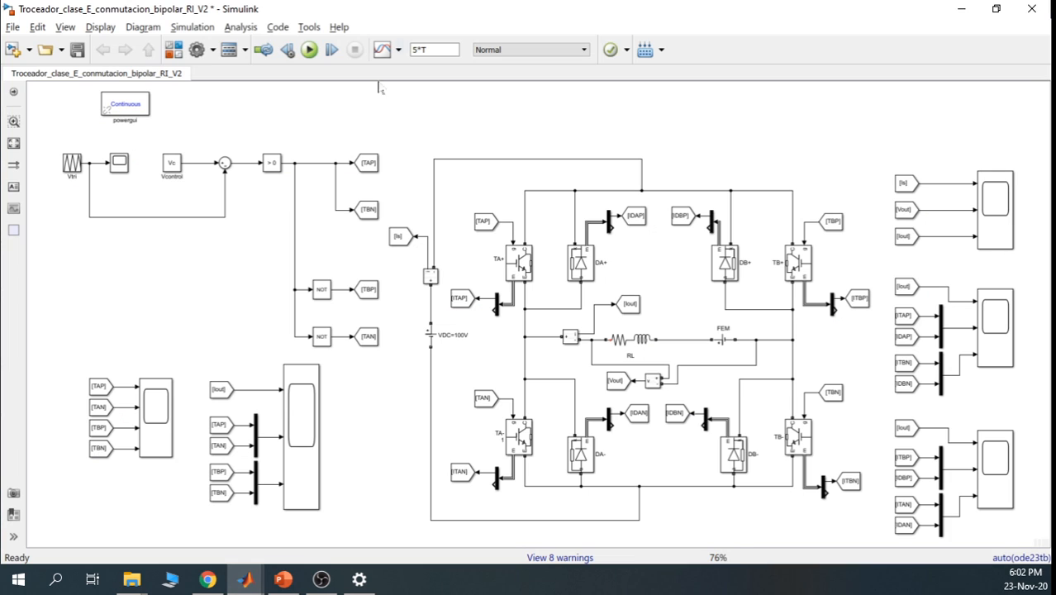
left_click(309, 49)
double_click(996, 195)
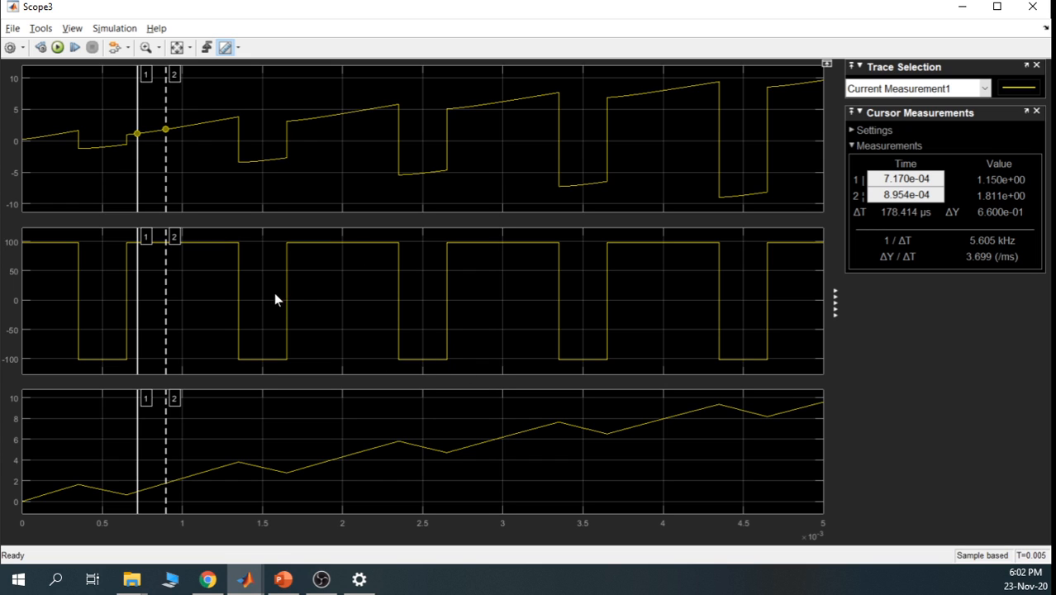
Measure one switching period by placing the scope cursors on two consecutive rising edges of Vout, and return to the model
left_click_drag(137, 196, 126, 195)
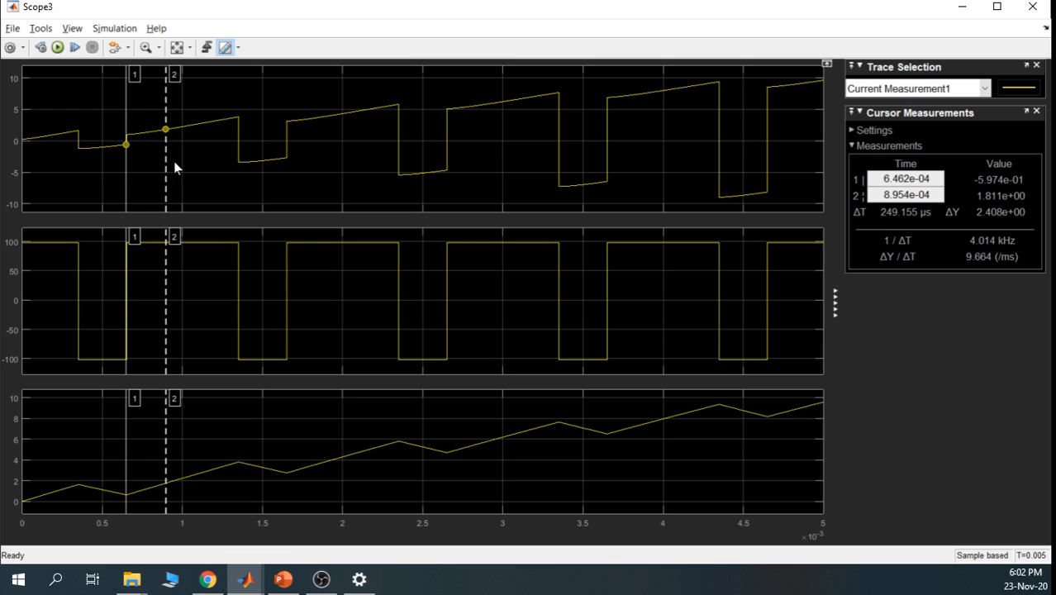
left_click_drag(165, 163, 287, 185)
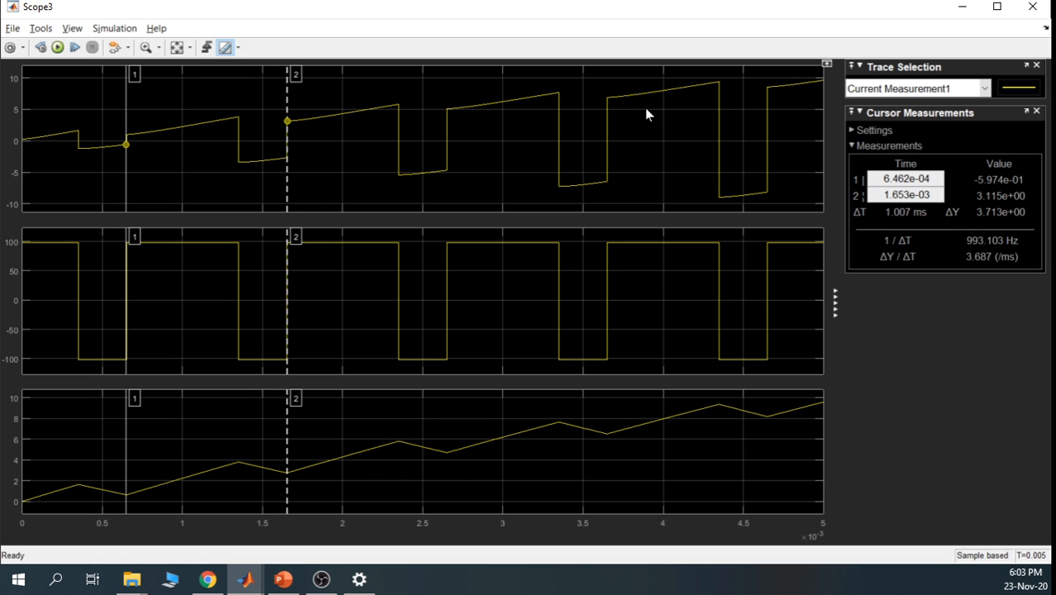
left_click(962, 8)
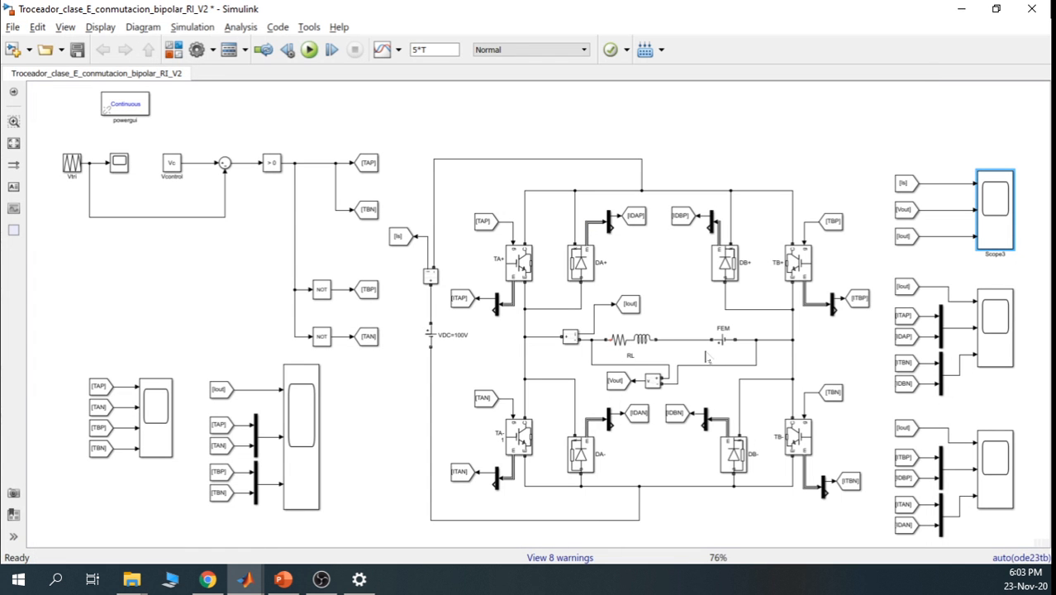
left_click(674, 296)
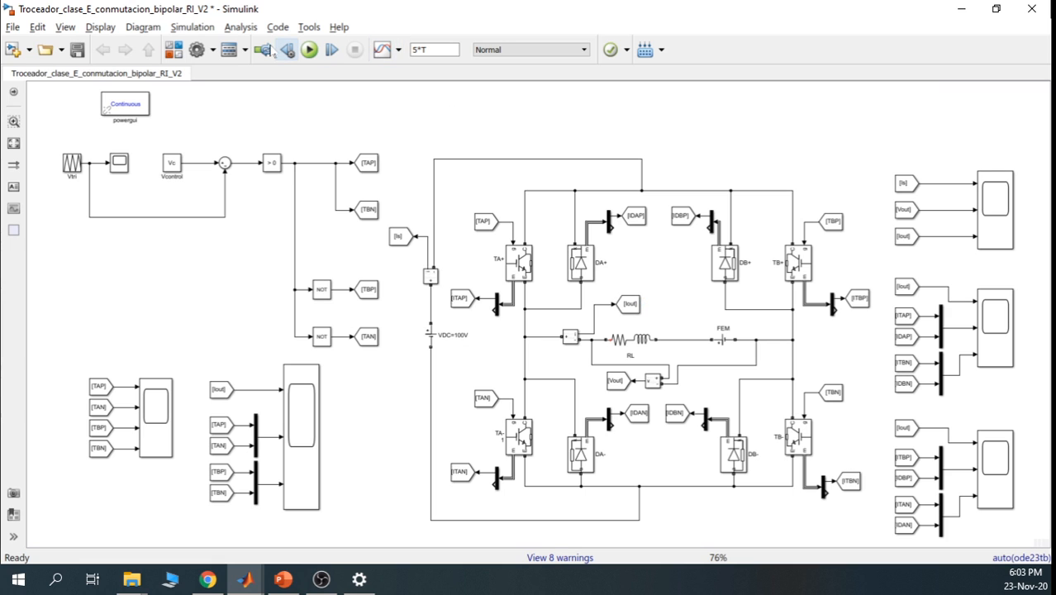
Open the Additional Measurements block library under Simscape Power Systems, Specialized Technology, Fundamental Blocks, Measurements
left_click(175, 52)
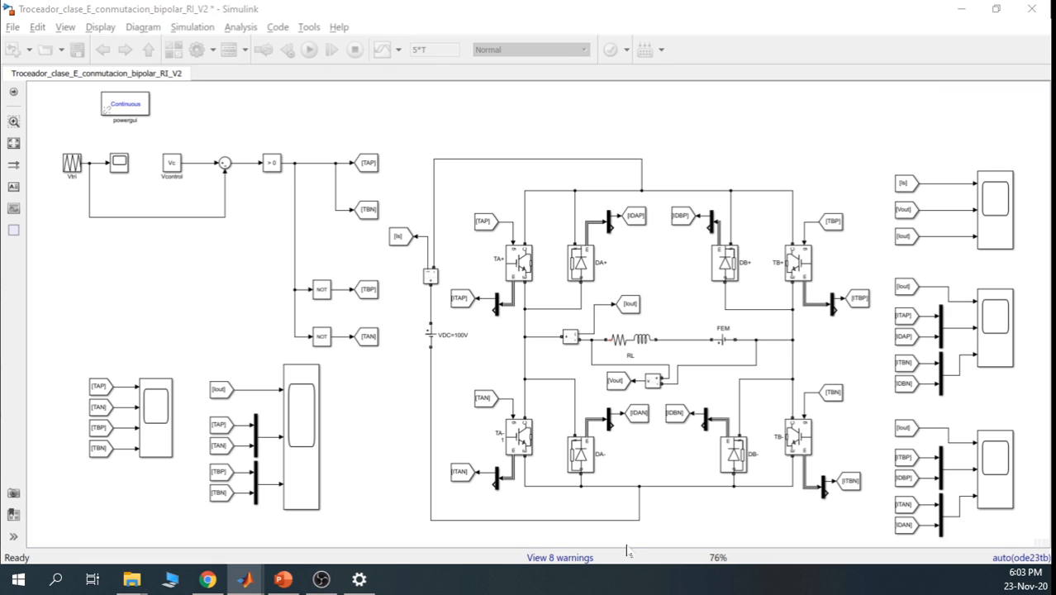
left_click_drag(608, 413, 633, 114)
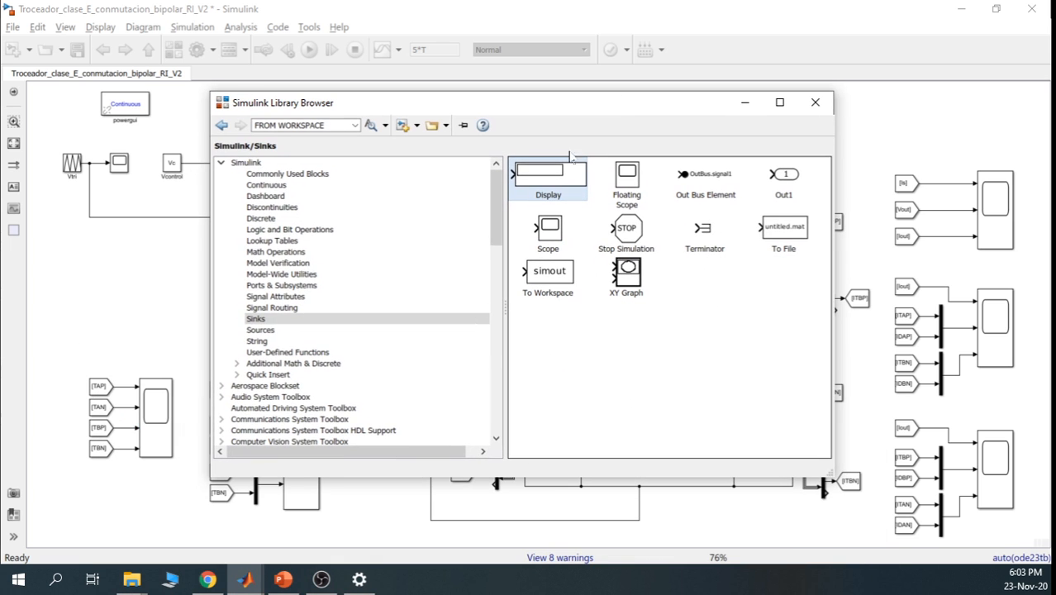
left_click_drag(496, 224, 492, 363)
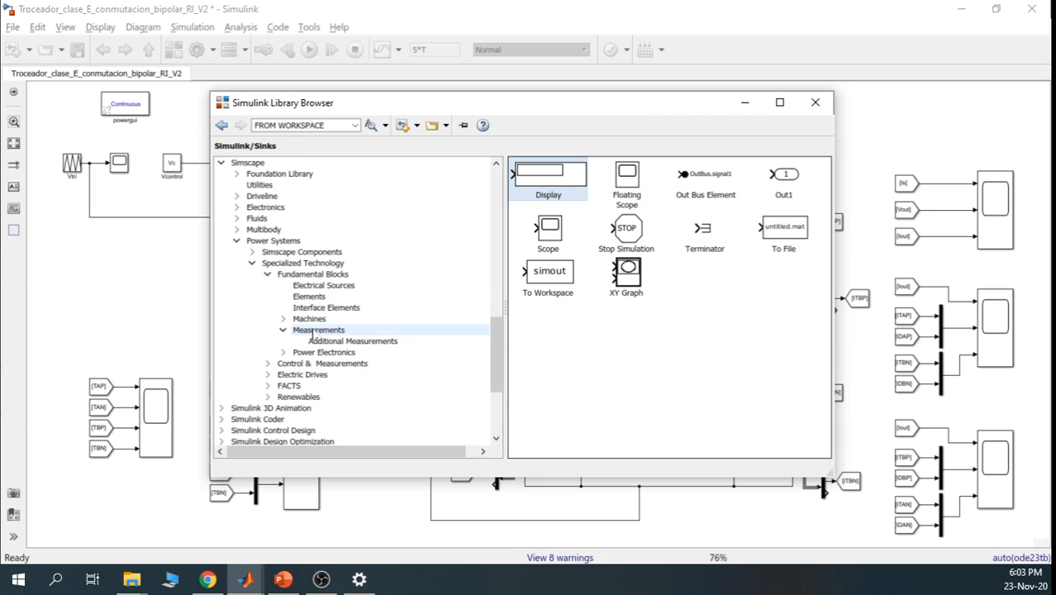
left_click(317, 330)
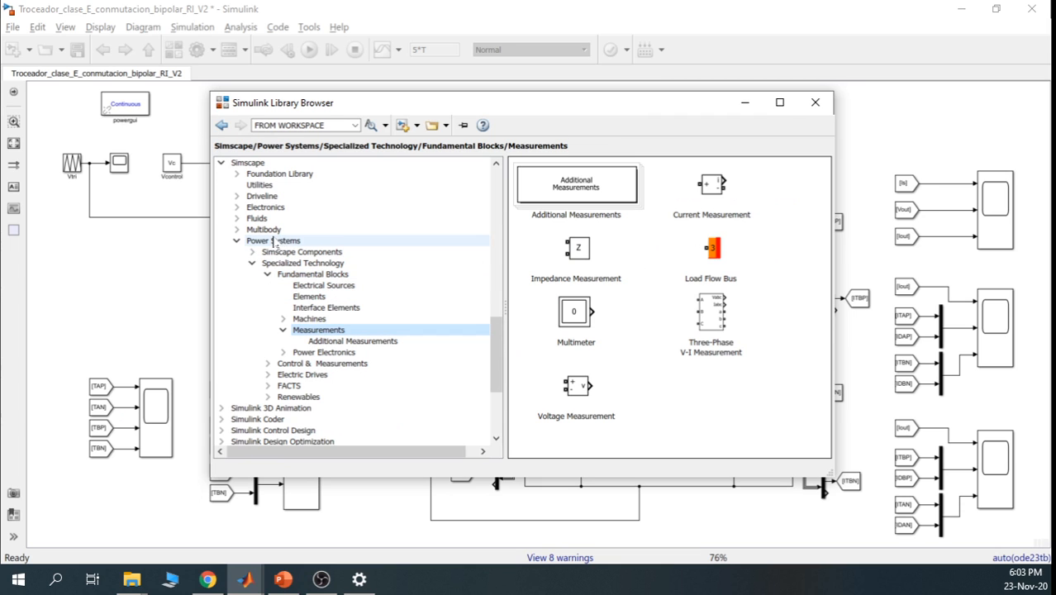
left_click(258, 163)
left_click(276, 243)
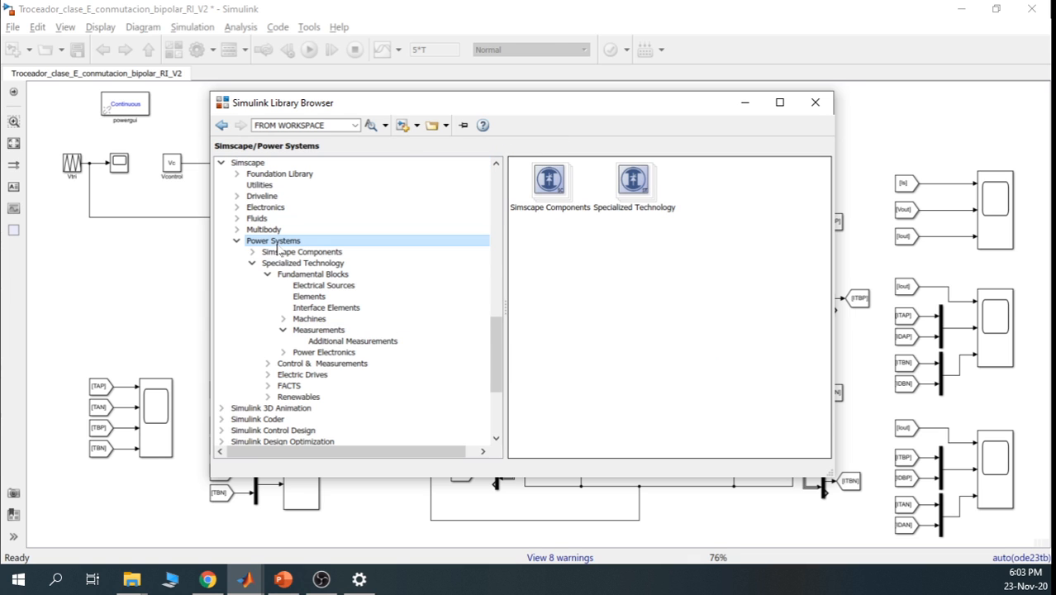
left_click(285, 263)
left_click(308, 274)
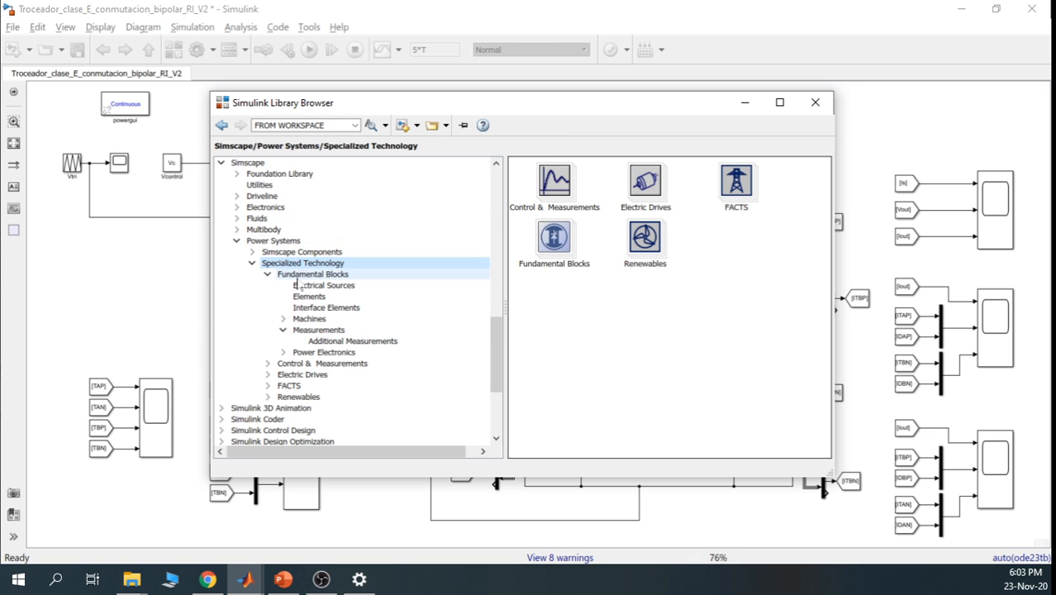
left_click(320, 331)
left_click(343, 341)
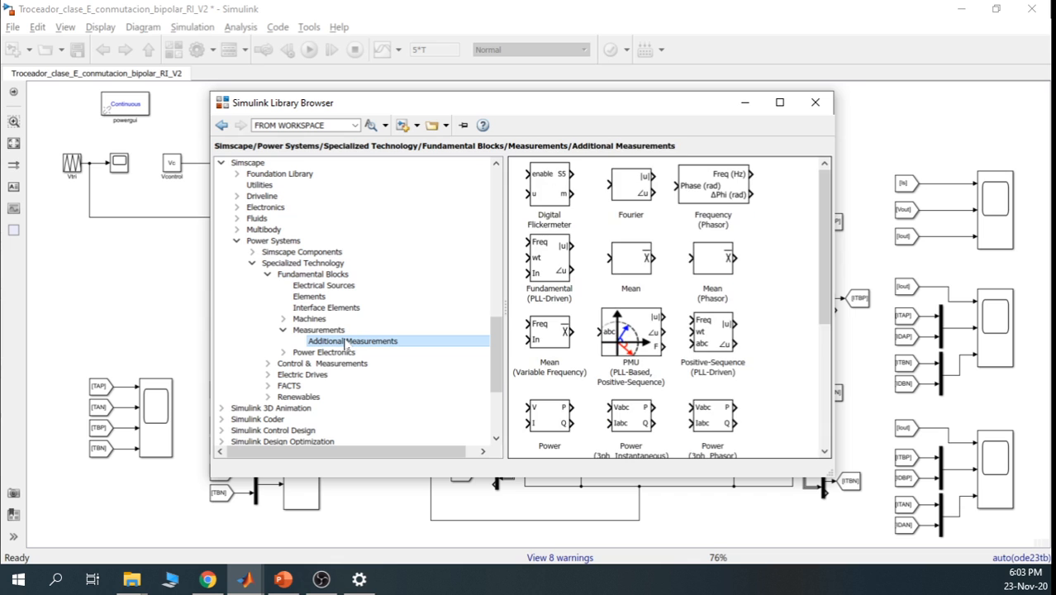
left_click(334, 332)
left_click(585, 182)
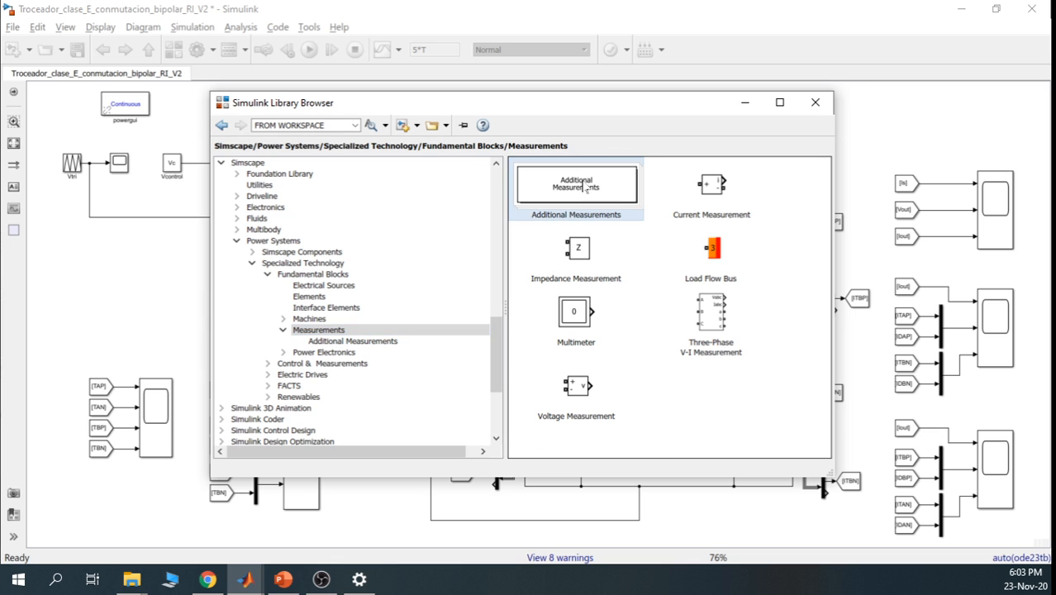
double_click(586, 184)
Add a Mean block to the model and place it below the bridge circuit, near the DB- diode
left_click_drag(646, 258, 166, 296)
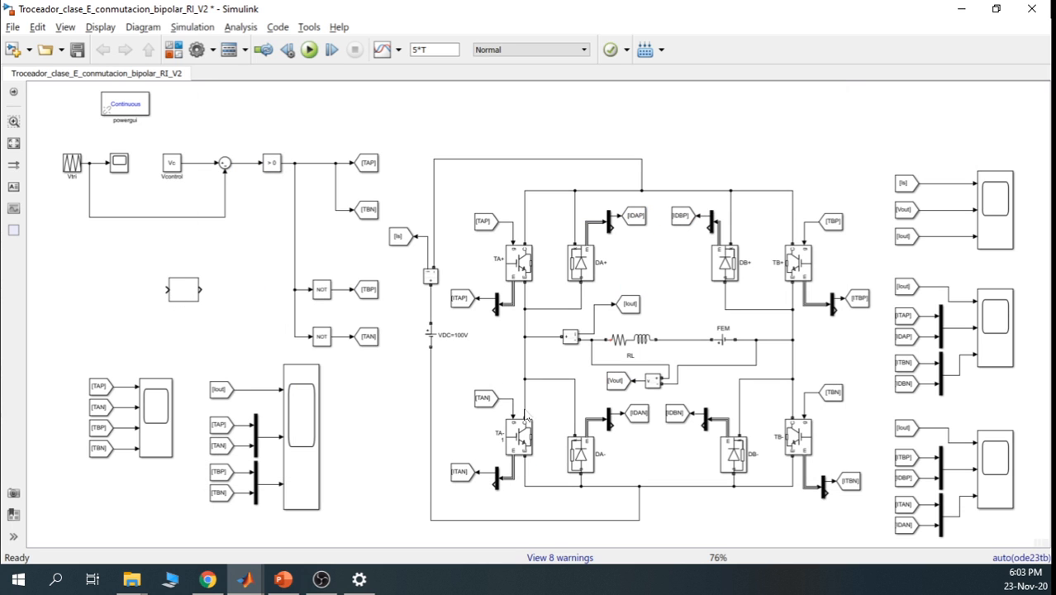
left_click_drag(183, 289, 715, 518)
left_click(228, 273)
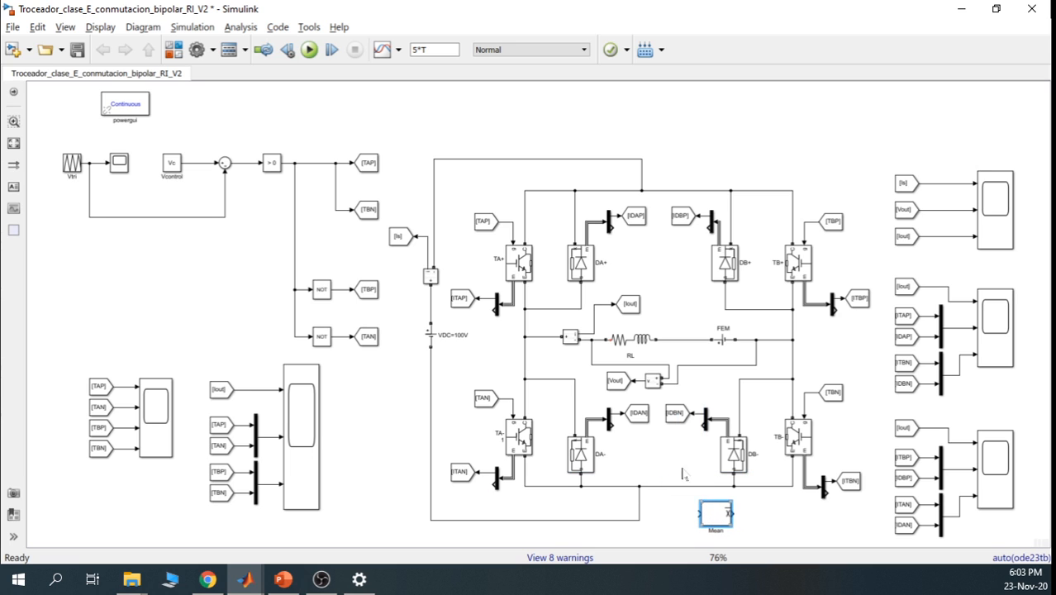
left_click(660, 456)
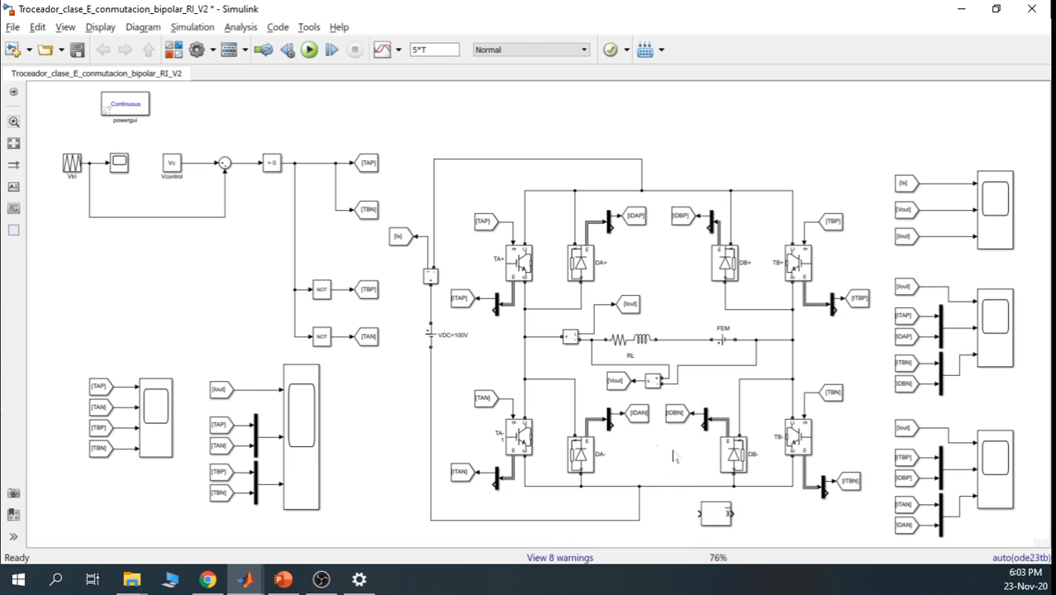
Add a Display block from the Simulink Sinks library, connected to the Mean block's output, and reposition both blocks below the bridge
left_click(174, 50)
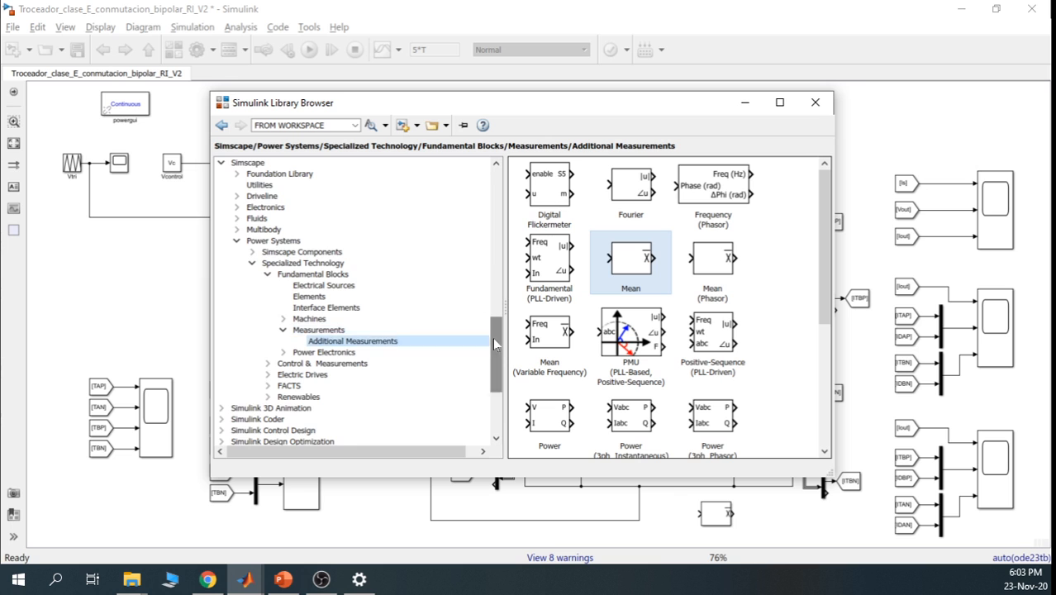
left_click_drag(494, 346, 495, 175)
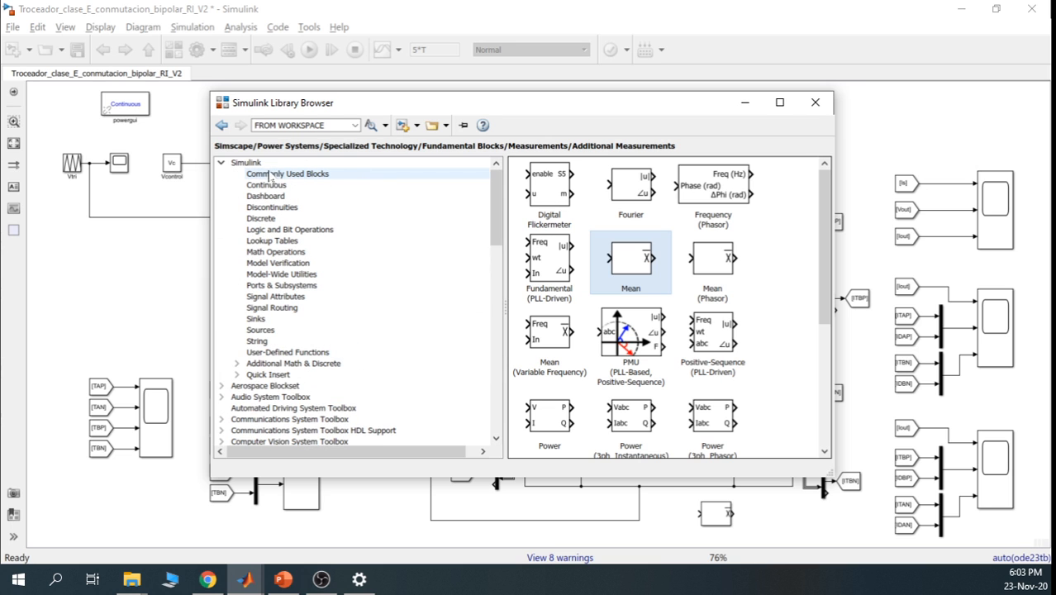
left_click(269, 320)
mouse_move(556, 182)
left_mouse_down()
mouse_move(670, 273)
mouse_move(787, 486)
mouse_move(790, 519)
mouse_move(754, 493)
mouse_move(733, 494)
left_mouse_up()
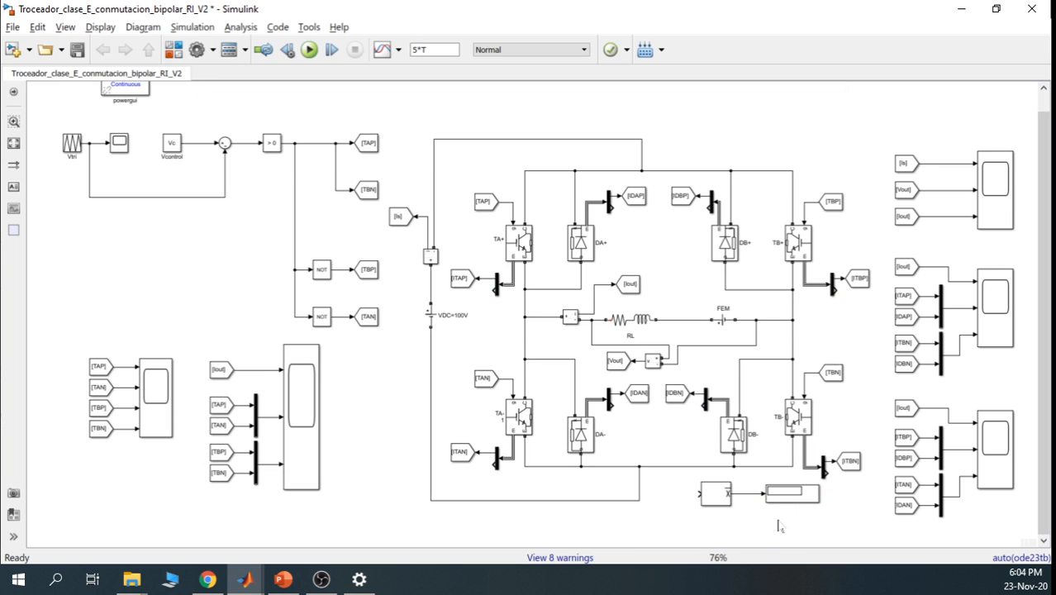
left_click_drag(805, 520, 705, 505)
left_click(658, 507)
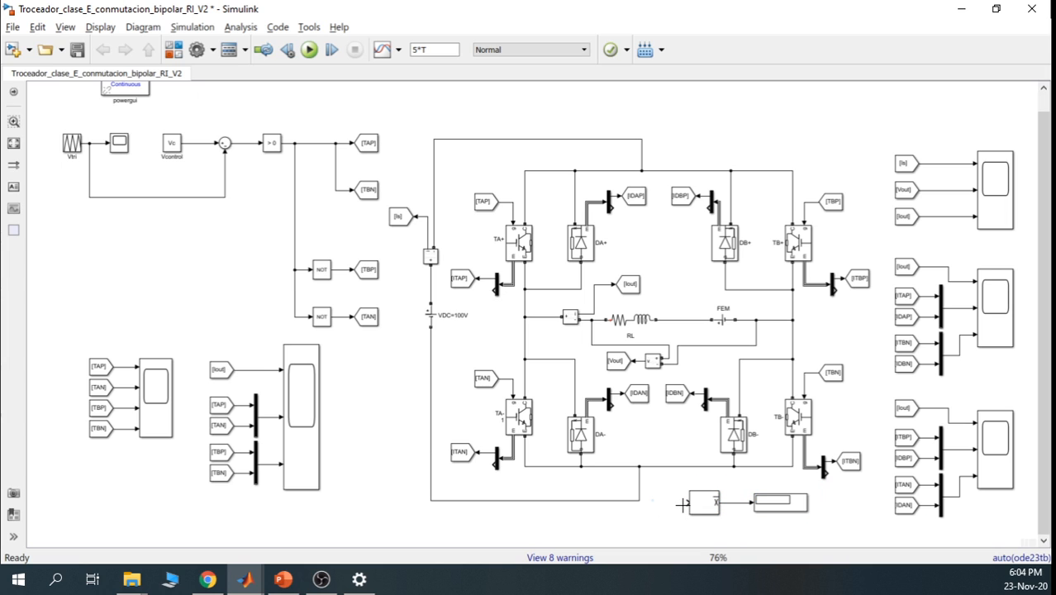
Connect the Mean block's input to the Vout measurement signal and open the Mean block's parameters clear of the new blocks
left_click_drag(686, 502, 637, 361)
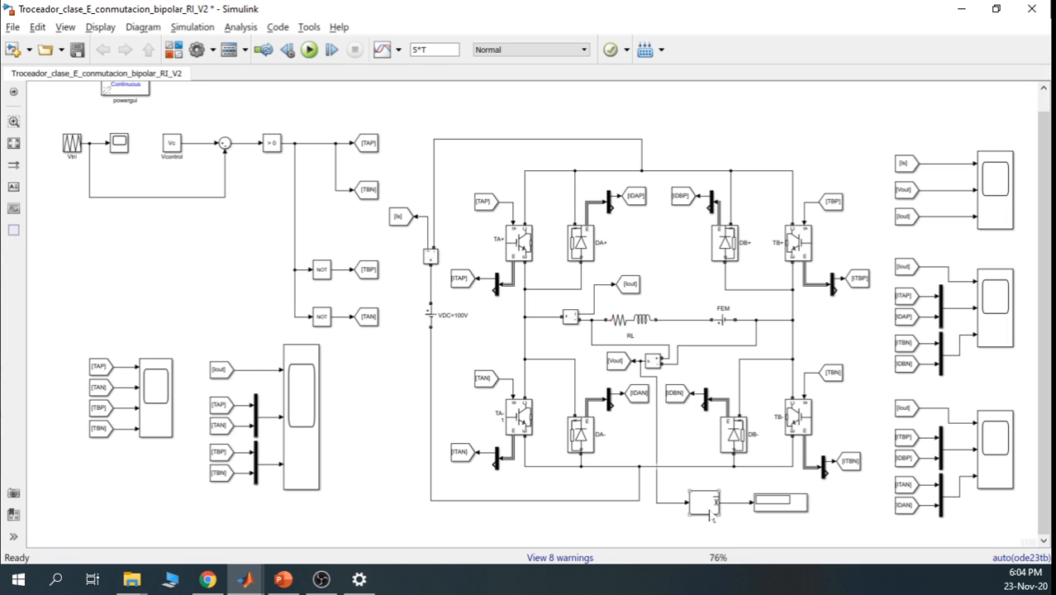
double_click(710, 514)
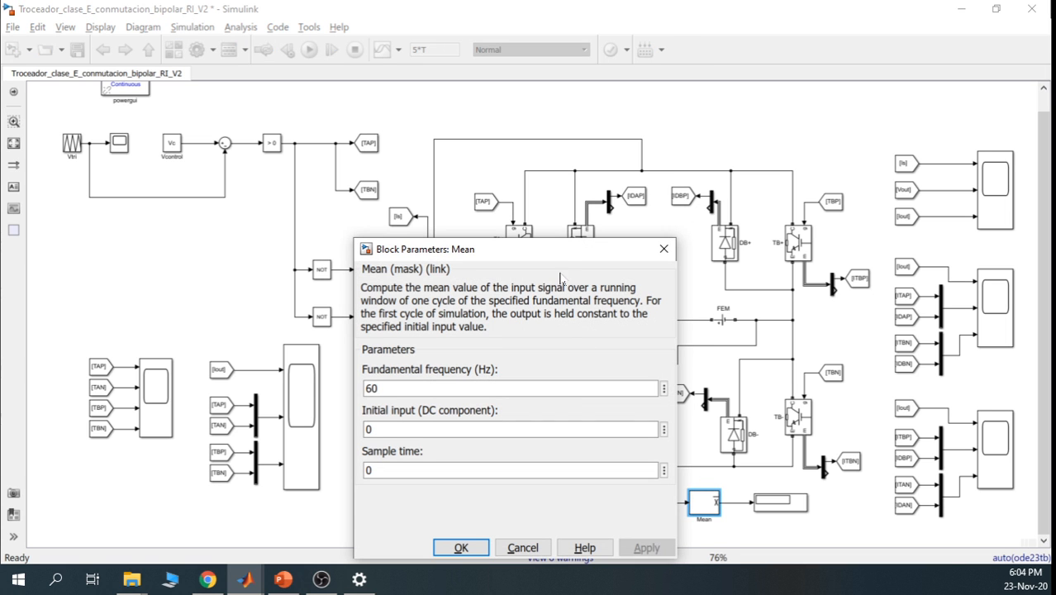
left_click_drag(562, 261, 546, 146)
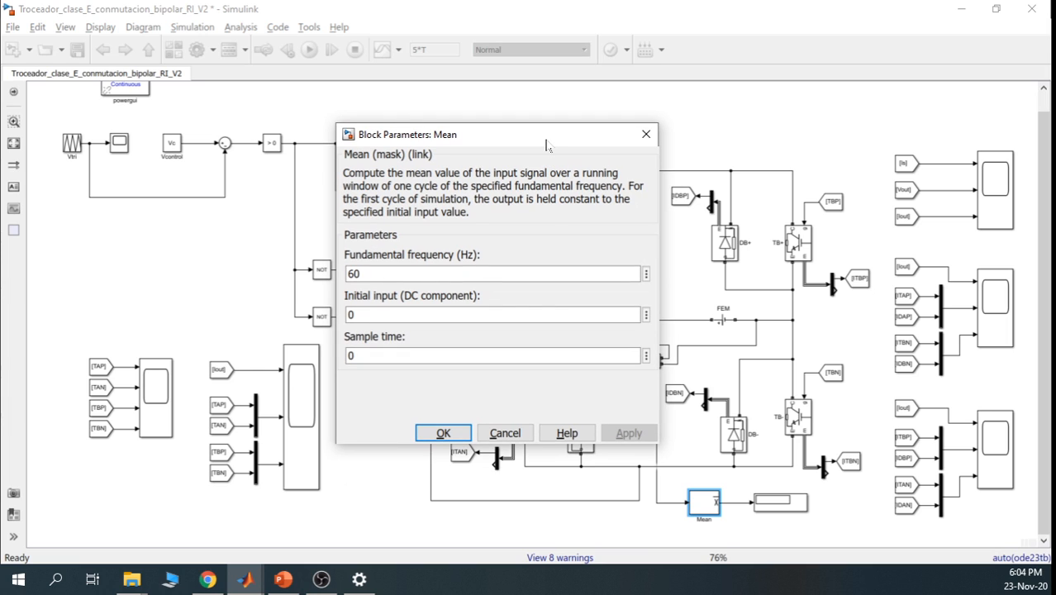
Switch to Chrome and search the web for "valor promedio" in a new tab
left_click(209, 580)
left_click(390, 13)
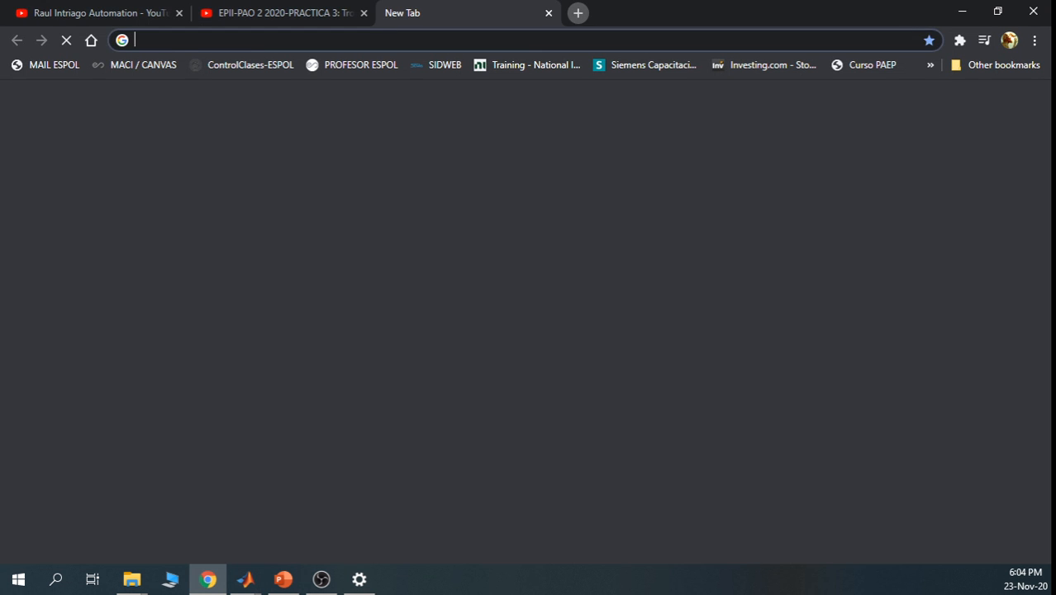
type("valor")
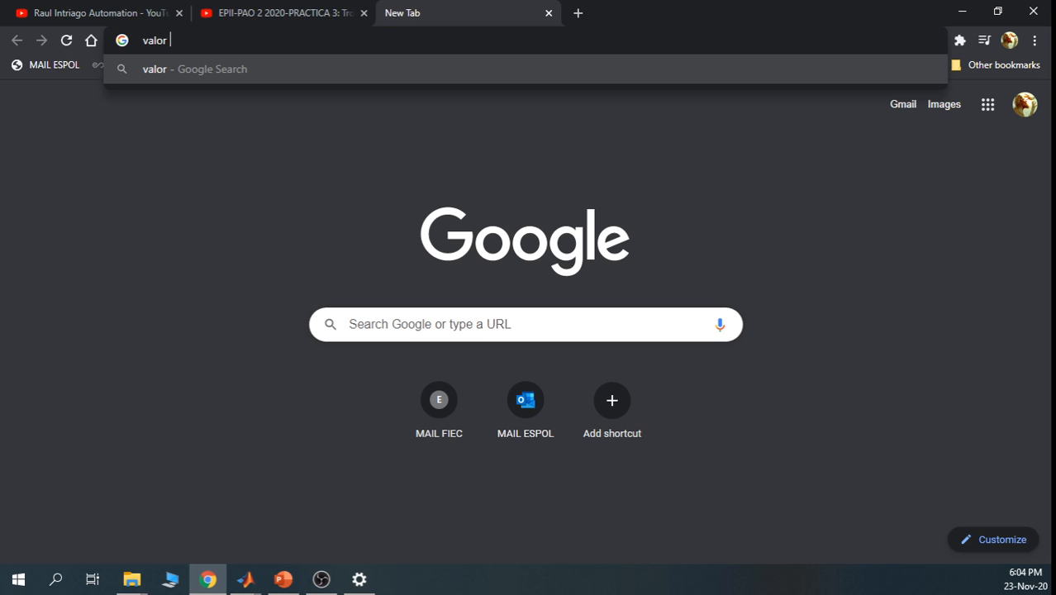
type(" promedio")
key("Return")
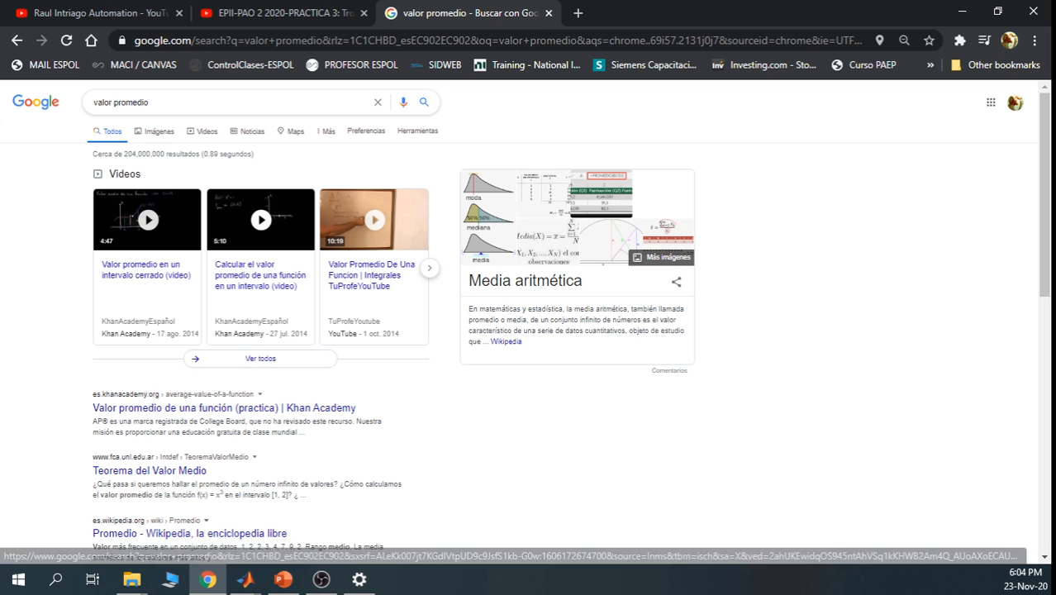
Change the web search to "valor medio" and look through the results for the average value definition
double_click(131, 102)
type("medio")
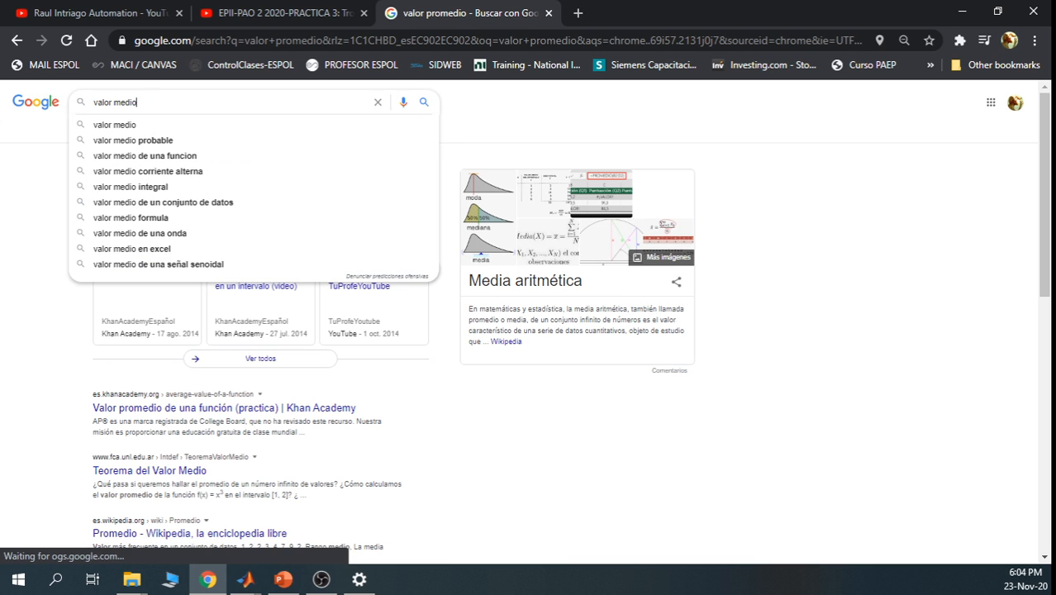
key("Return")
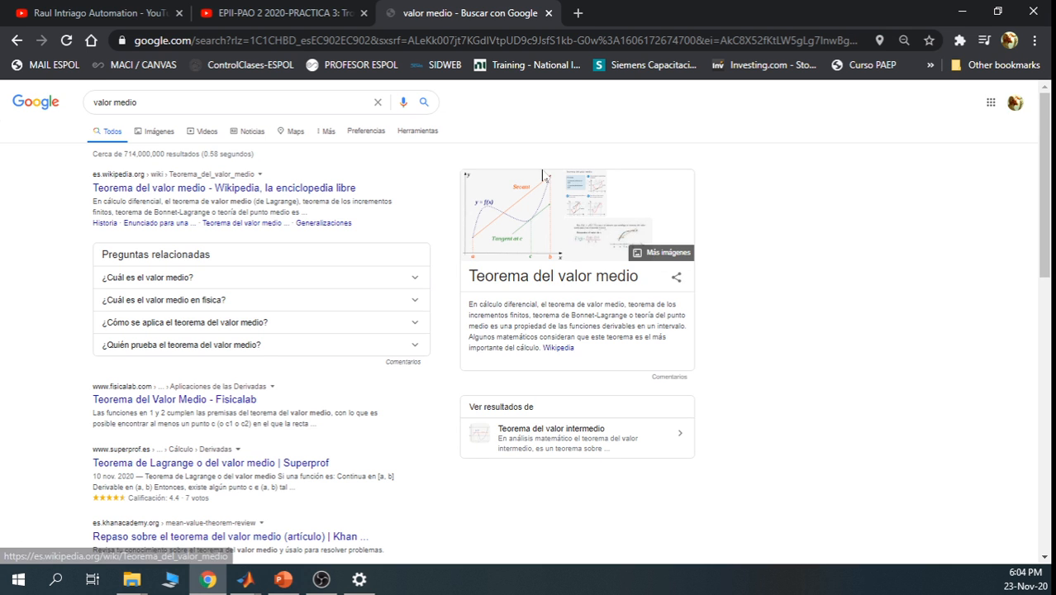
scroll(1052, 167, "down", 1)
scroll(1051, 167, "down", 1)
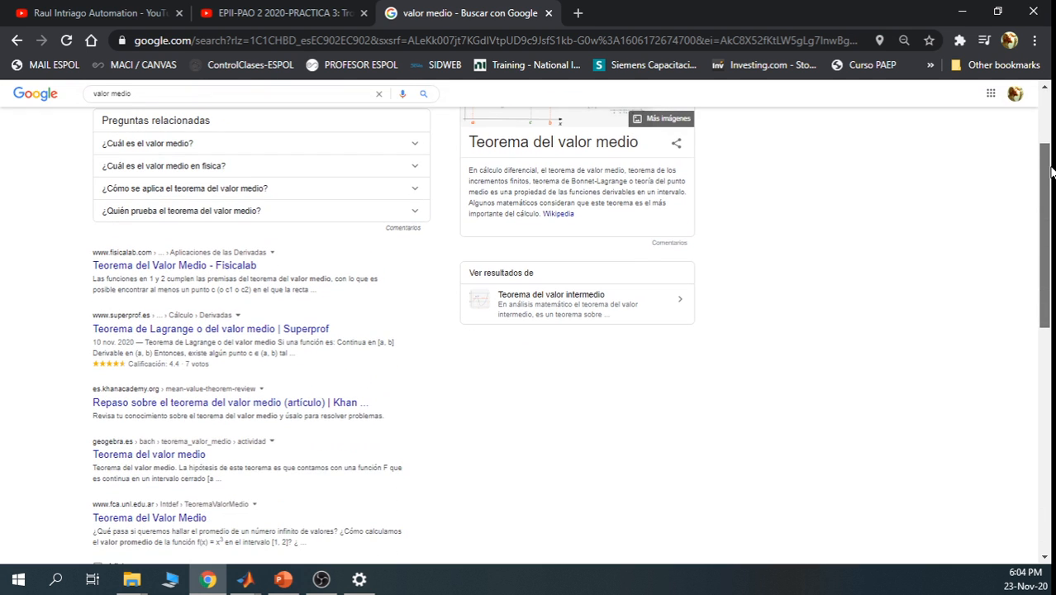
Search the web for "calculo de voltaje promedio" and open the Electrónica Unicrom article on RMS, peak and average values
left_click_drag(1051, 171, 1052, 120)
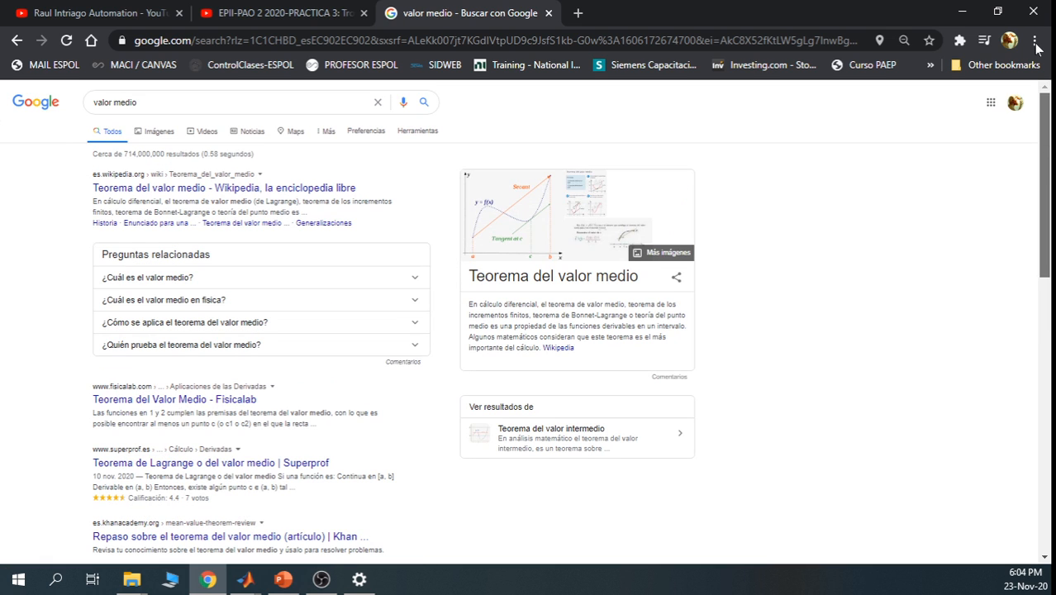
double_click(125, 102)
key("ctrl+a")
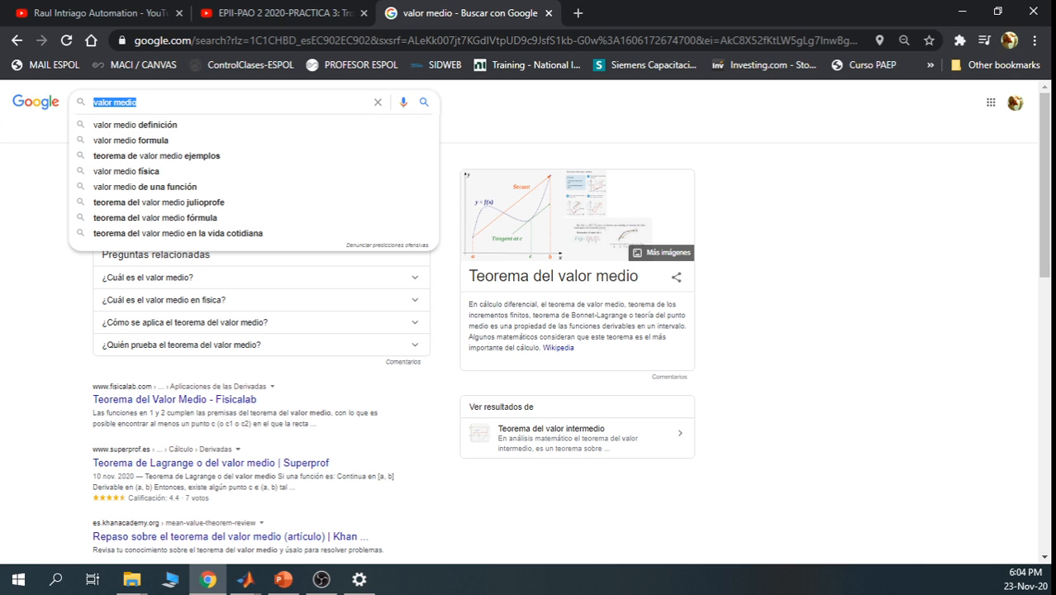
type("calculo ")
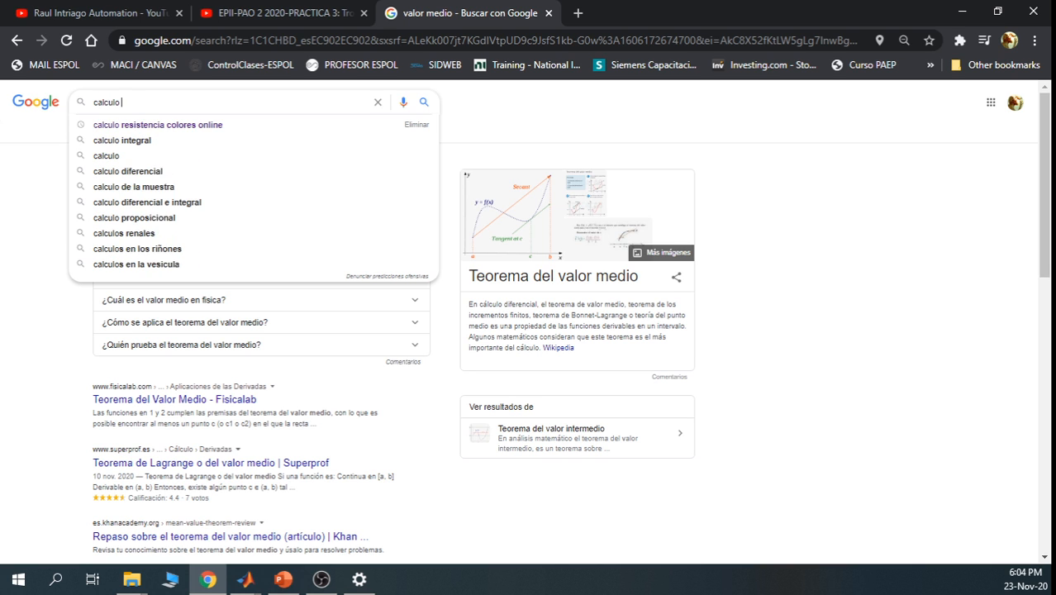
type("de voltaje promeido")
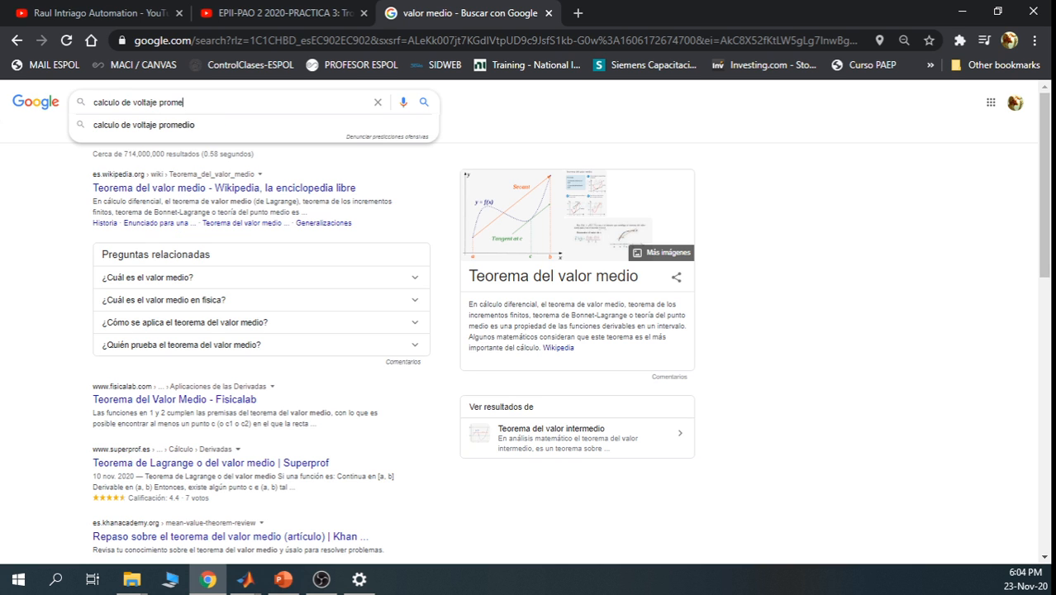
key("Return")
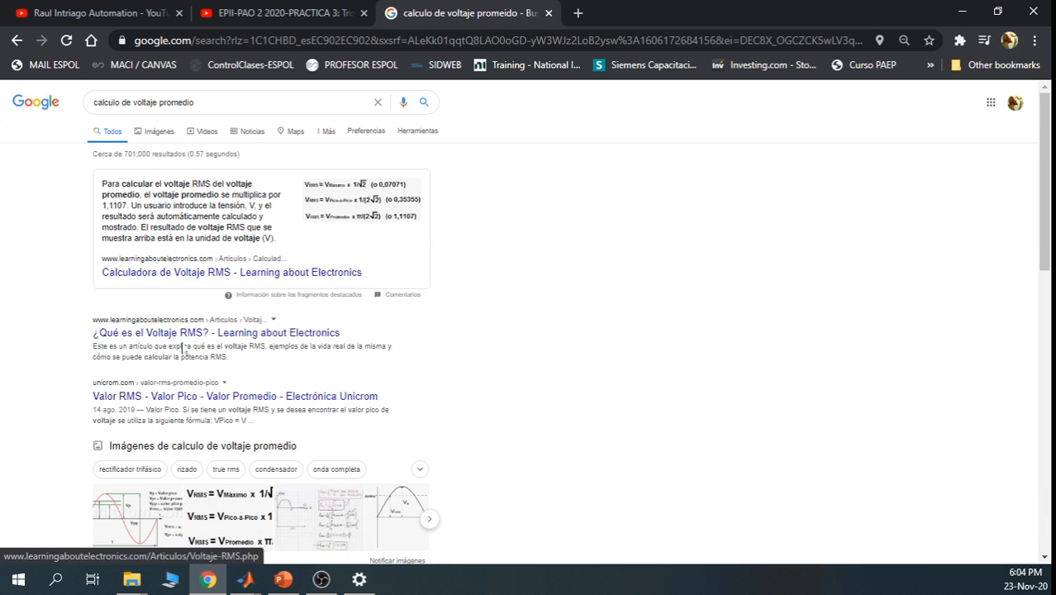
left_click(200, 398)
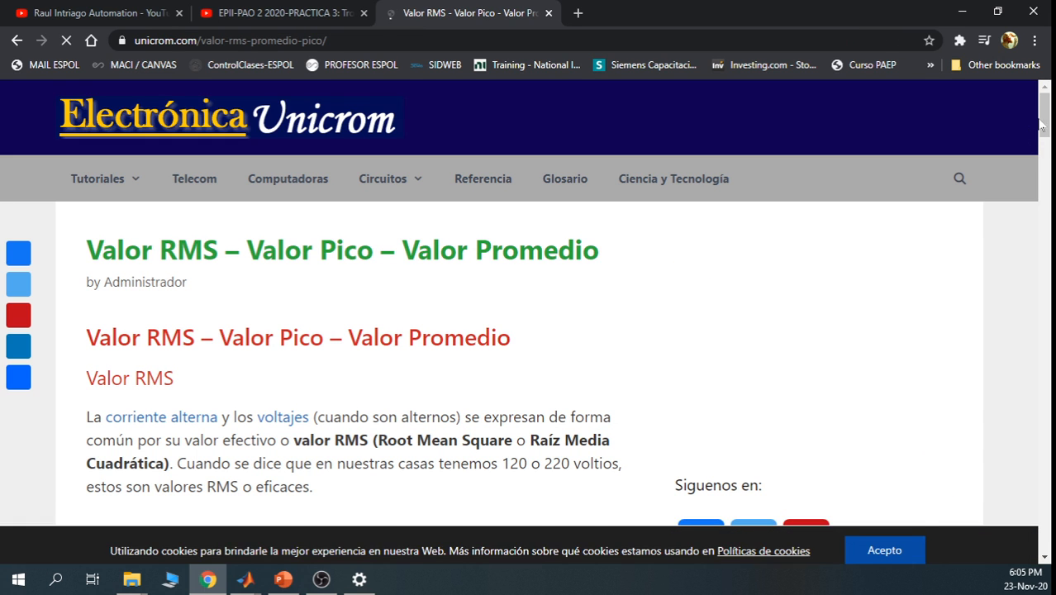
left_click_drag(1046, 117, 1014, 110)
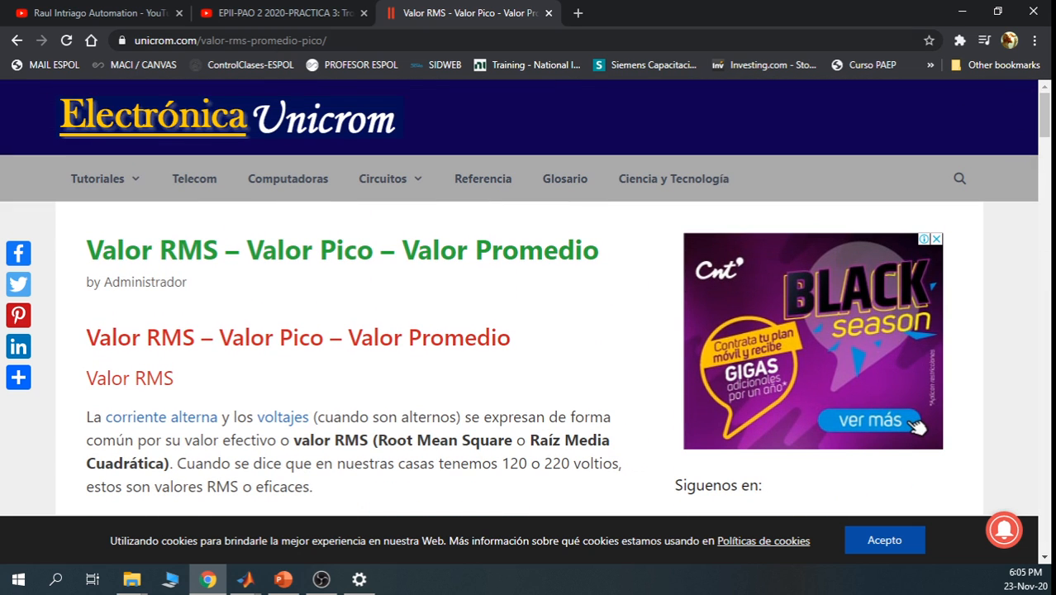
Search the web again for "valor medio" and refine the query to "valor promedio de una funcion"
key("ctrl+l")
type("valor medio")
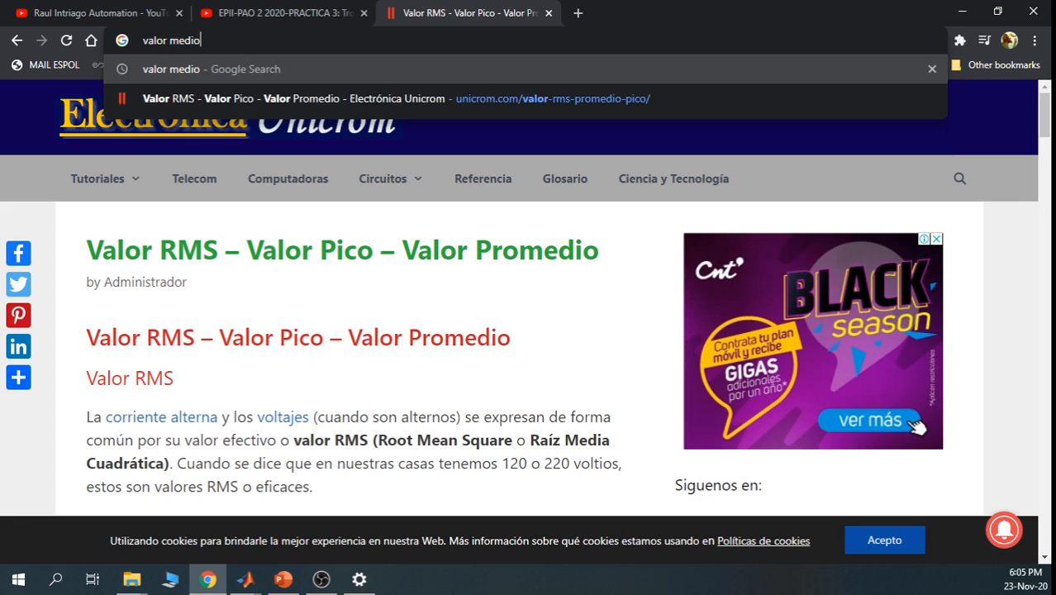
key("Return")
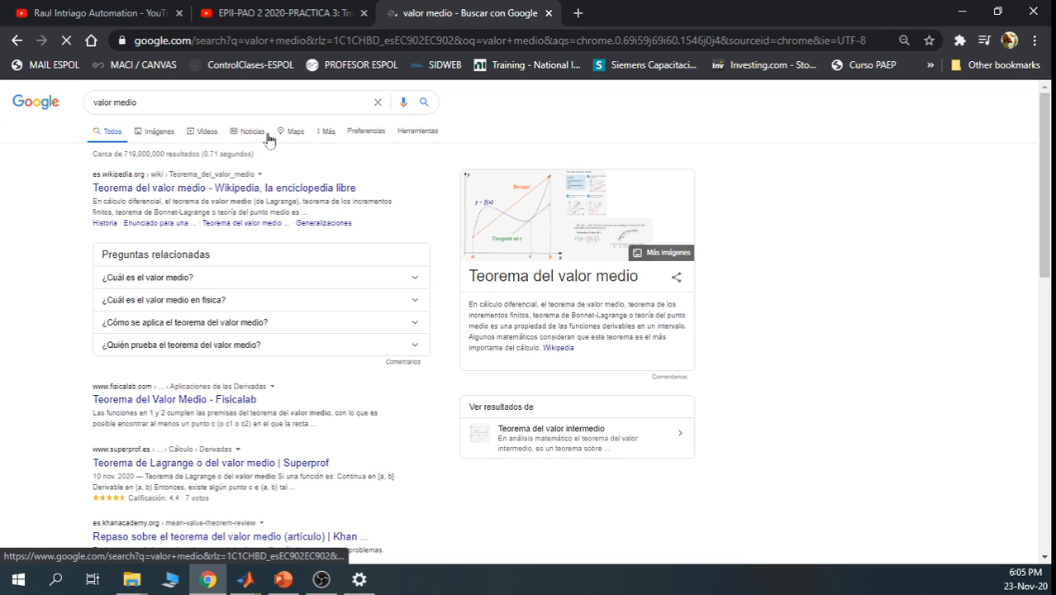
left_click_drag(165, 103, 90, 103)
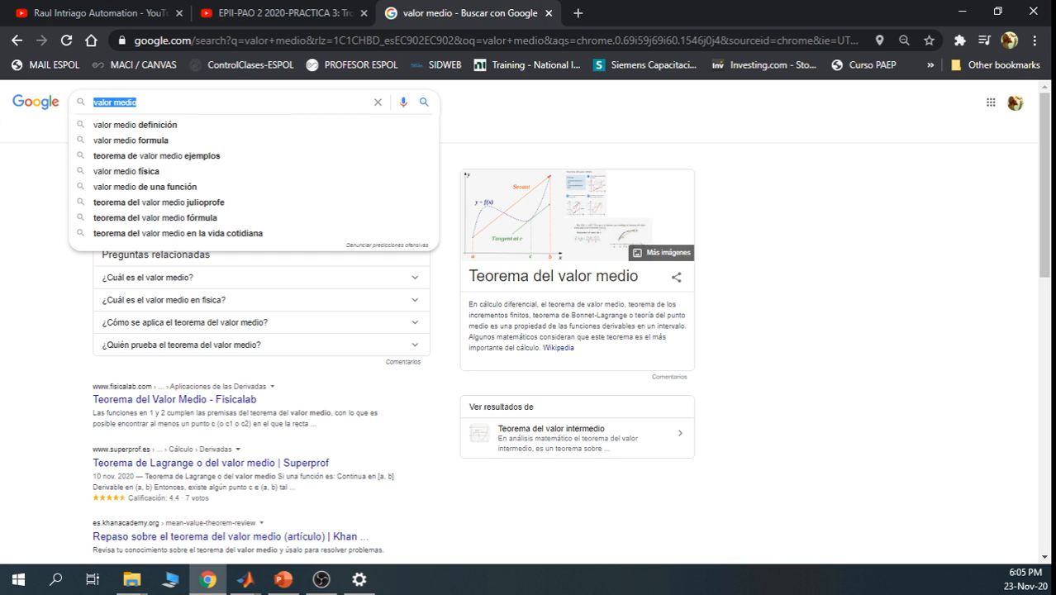
key("Right")
key("BackSpace")
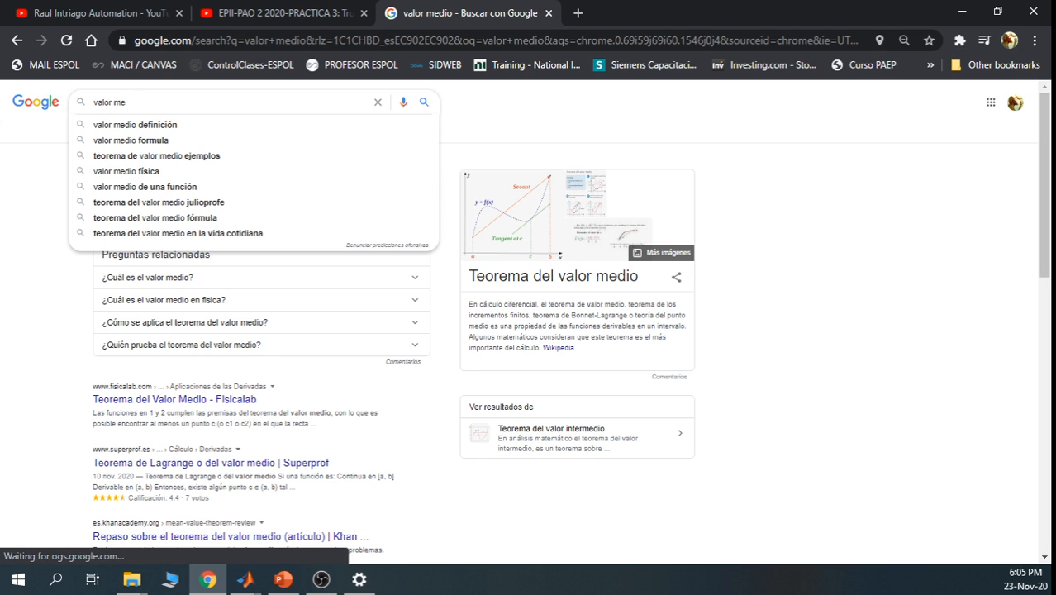
key("BackSpace")
key("BackSpace")
type("promed")
type("io")
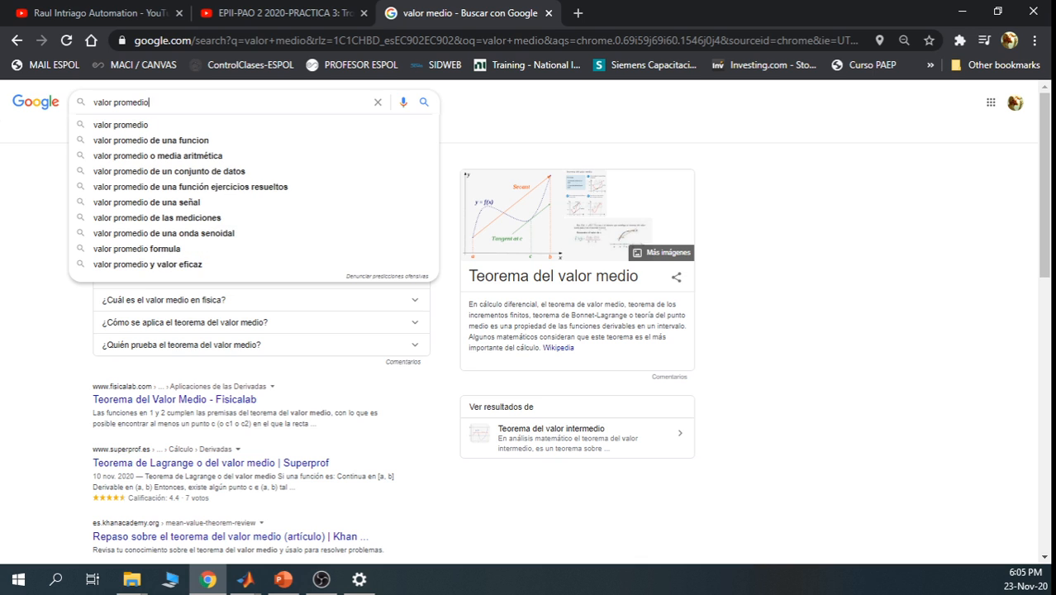
left_click(207, 140)
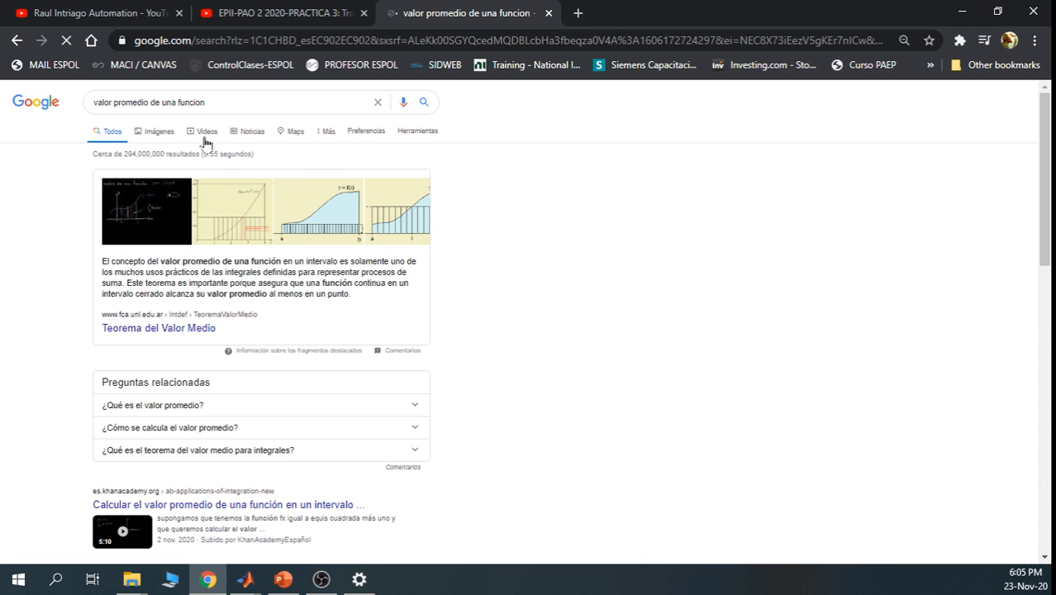
Open the "Teorema del Valor Medio" result and read through its average value formula and graphical interpretation
left_click(183, 328)
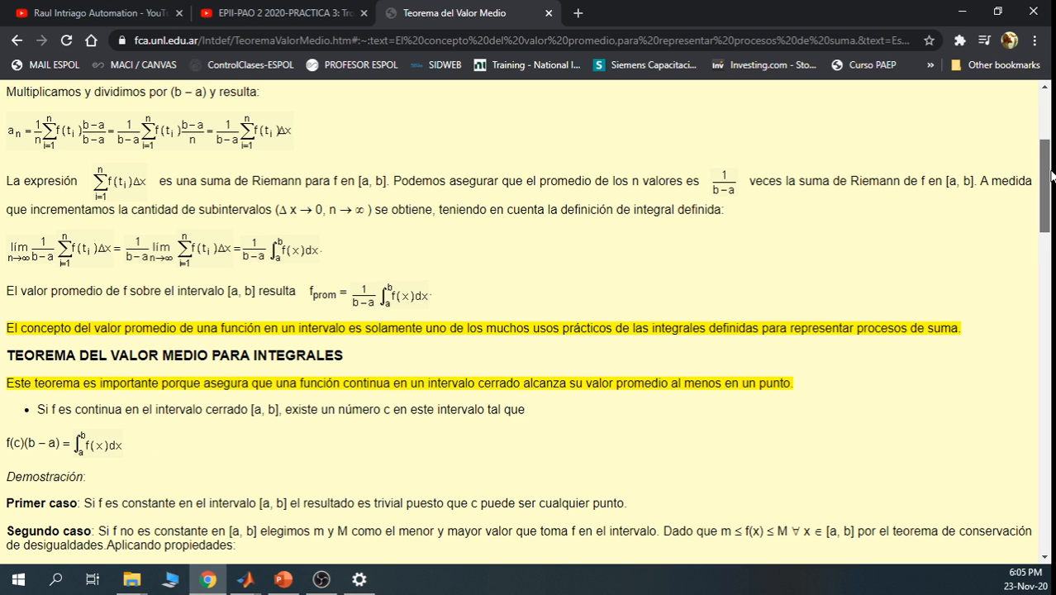
left_click_drag(1049, 177, 1052, 272)
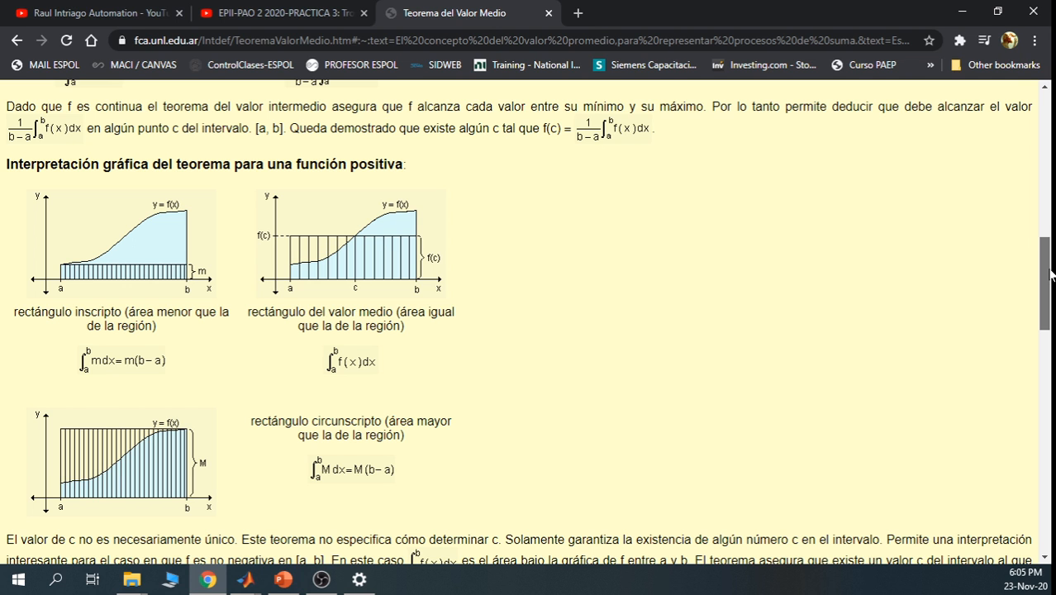
left_click_drag(1052, 273, 996, 124)
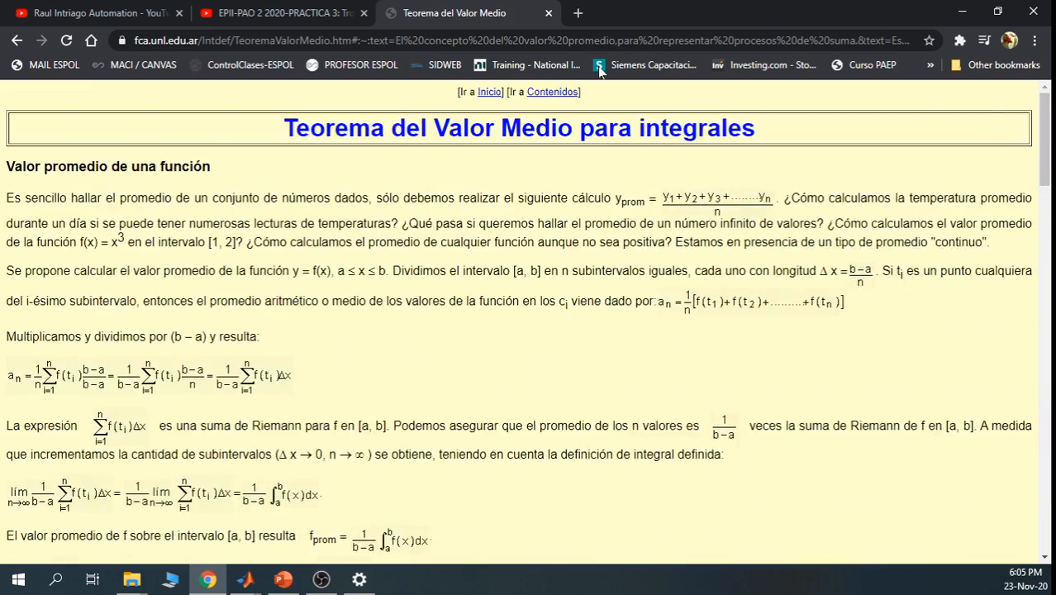
Return to the search results and extend the query to "valor promedio de una funcion periodica"
left_click(602, 66)
left_click(17, 41)
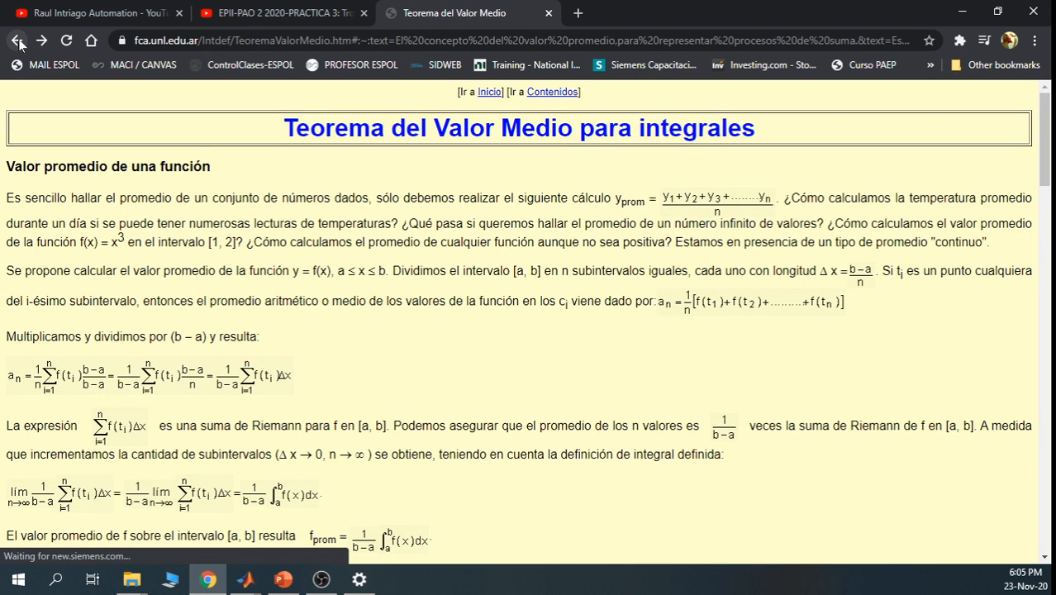
left_click(19, 41)
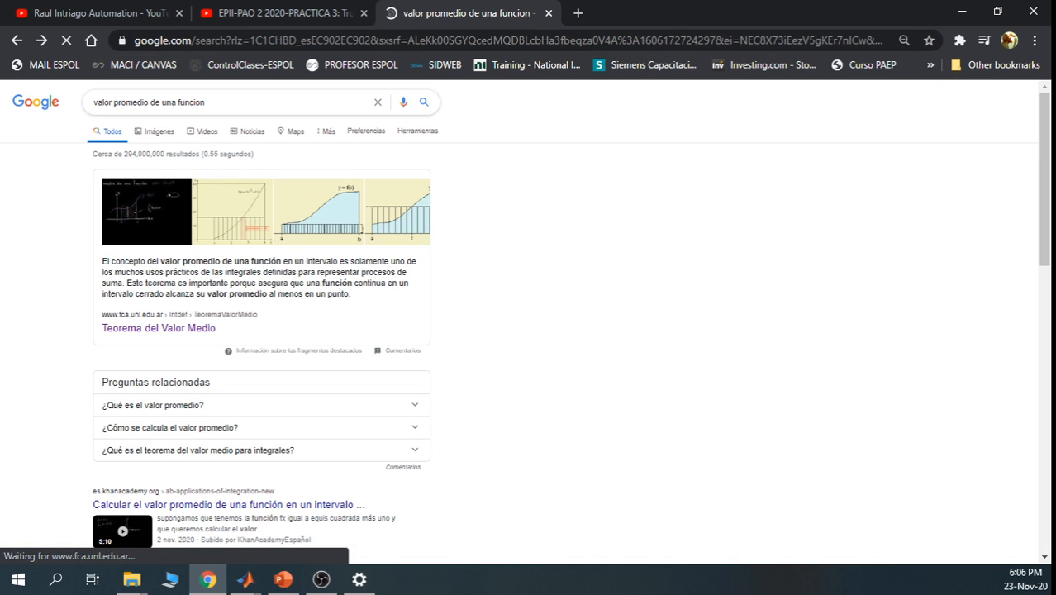
left_click(205, 102)
type("periodica")
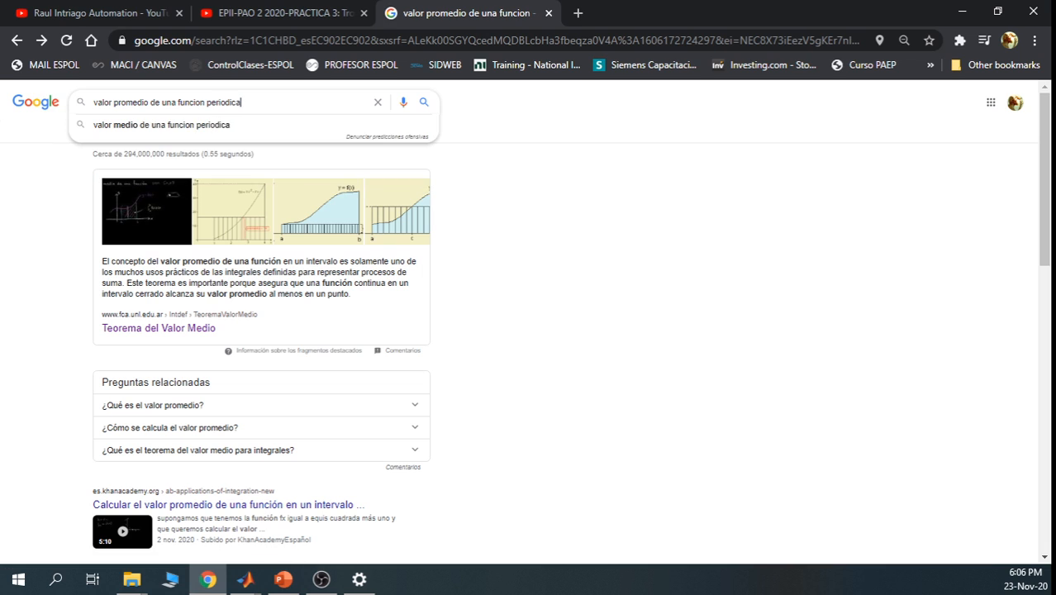
key("Return")
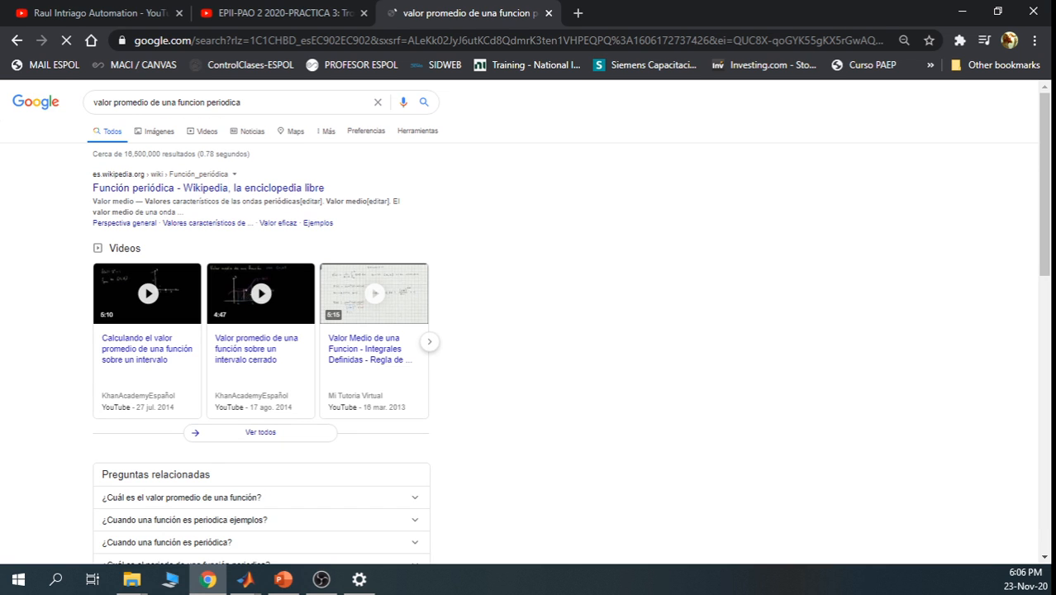
Open the Wikipedia article "Función periódica" and go to its "Valor medio" section to examine the formula
left_click(222, 190)
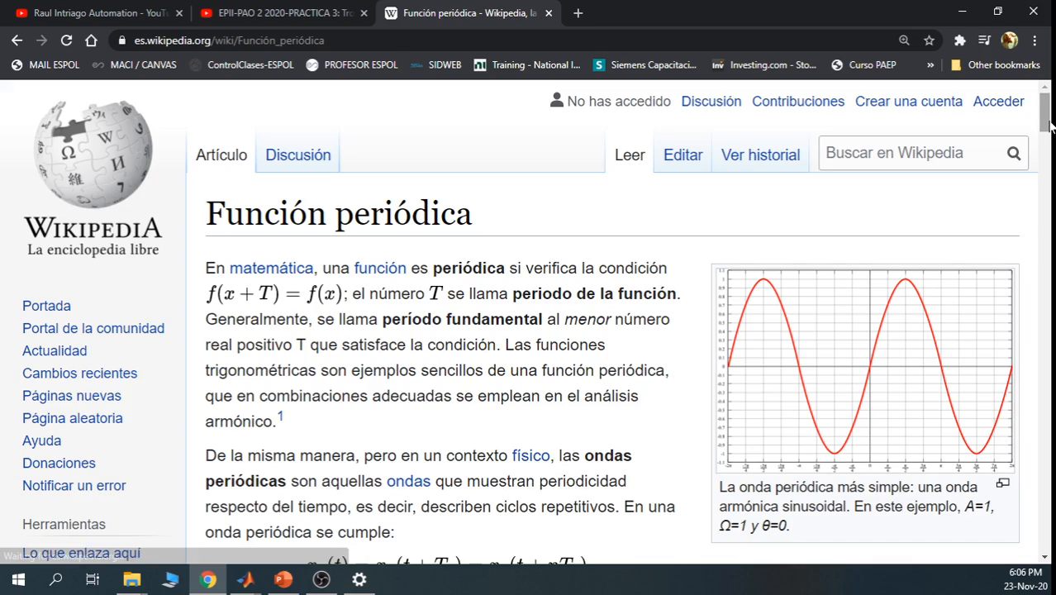
left_click_drag(1048, 116, 1050, 165)
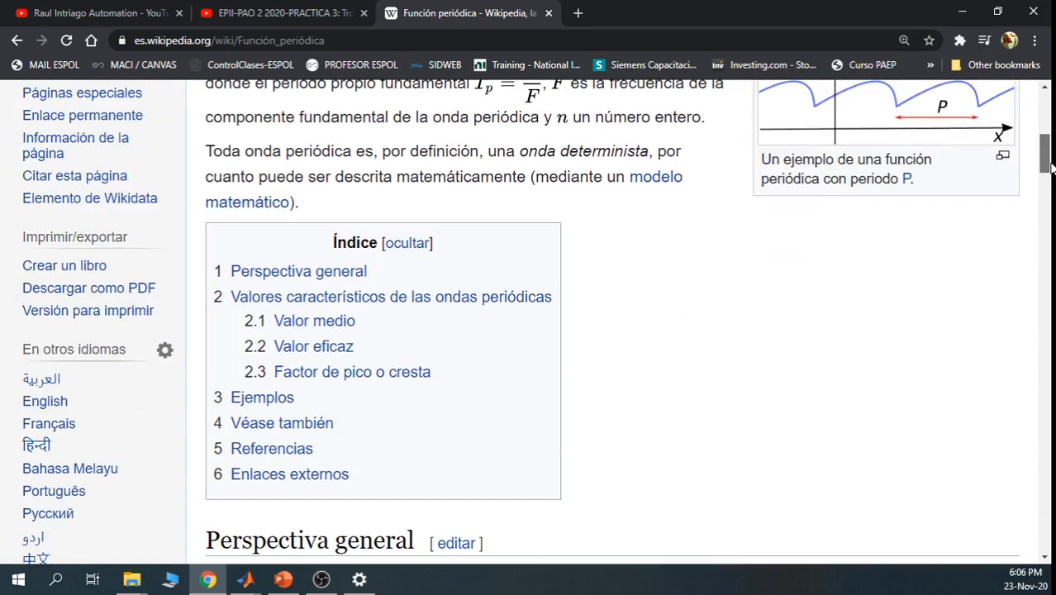
left_click(322, 328)
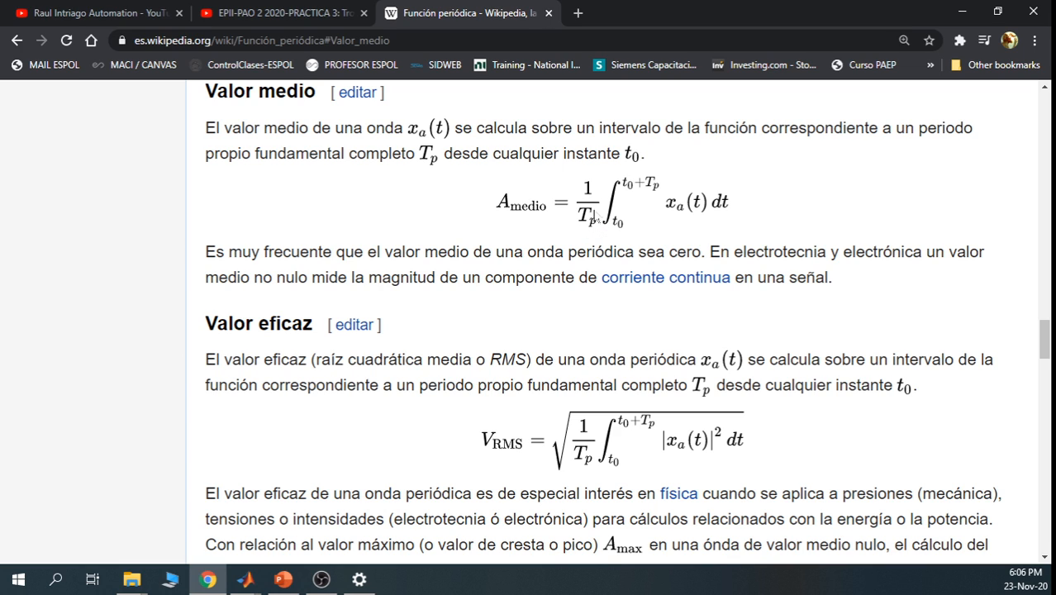
Return to the Simulink model, reopen the Mean block's parameters clear of the block and examine the fundamental frequency setting
left_click(962, 13)
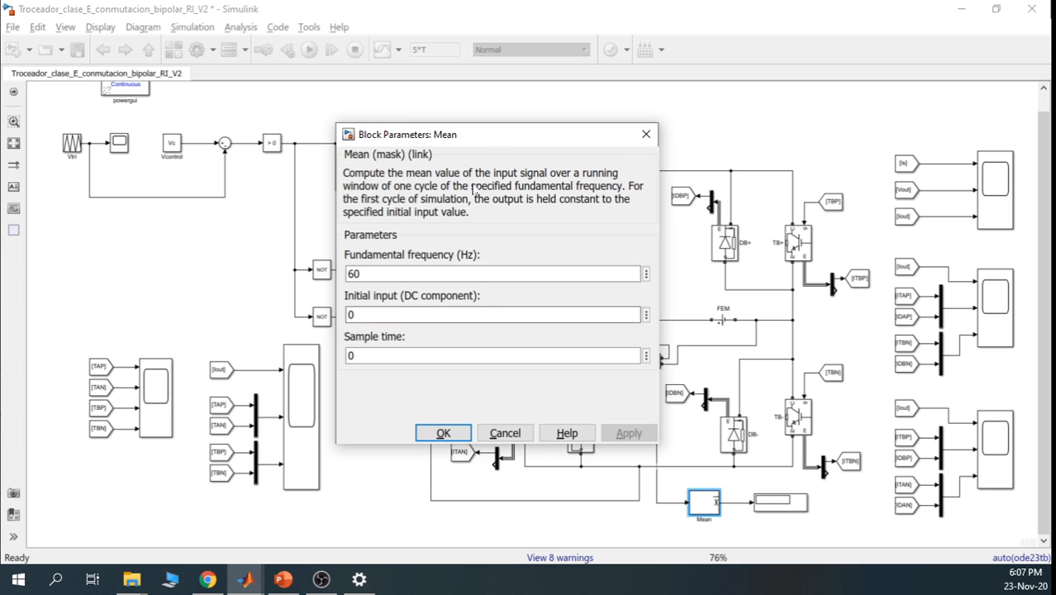
left_click_drag(493, 144, 298, 135)
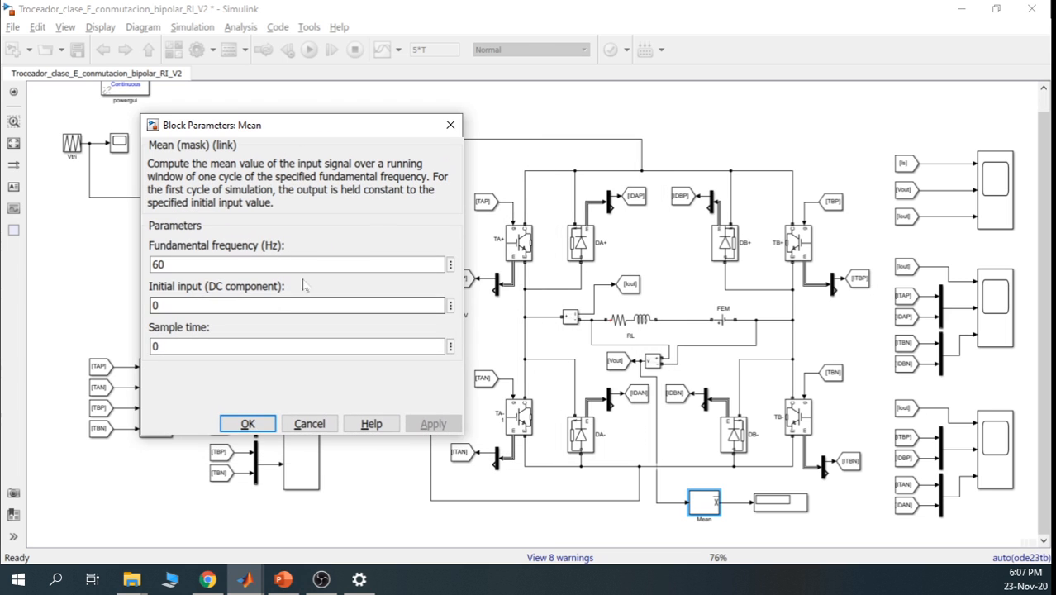
left_click(451, 125)
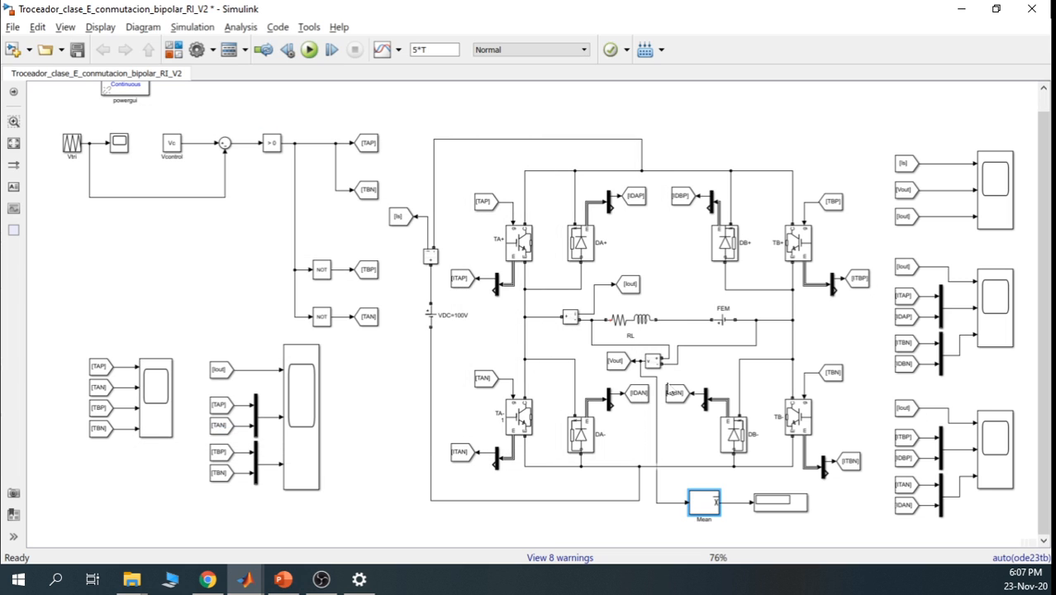
double_click(704, 505)
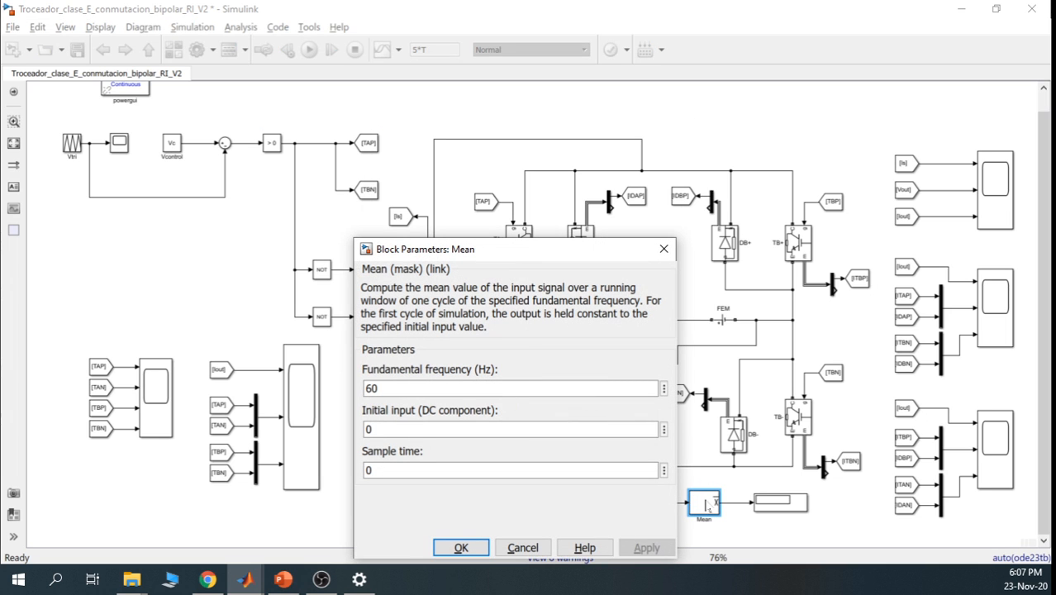
left_click_drag(513, 254, 451, 162)
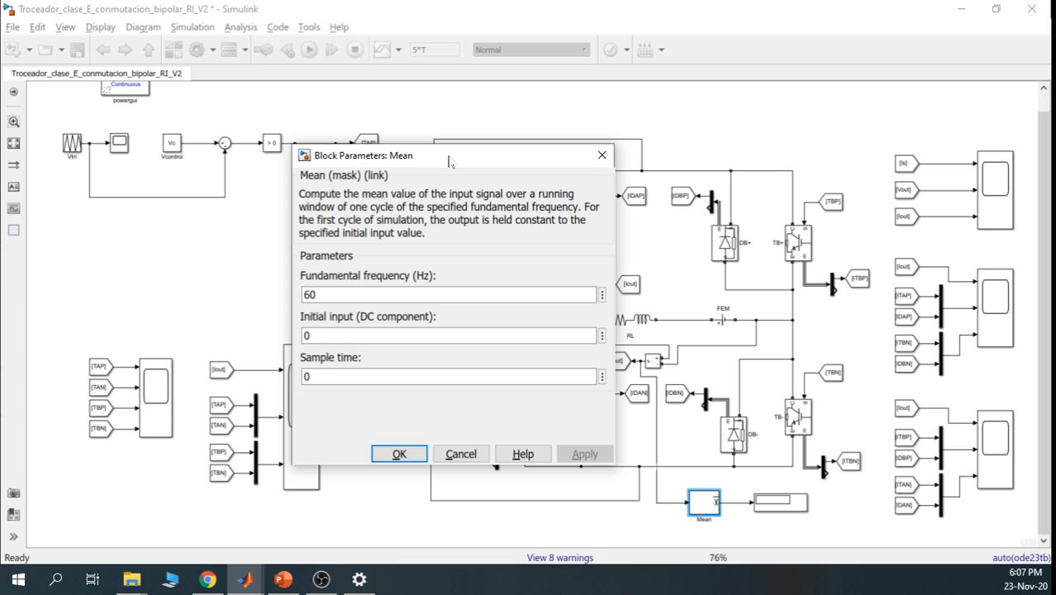
double_click(310, 295)
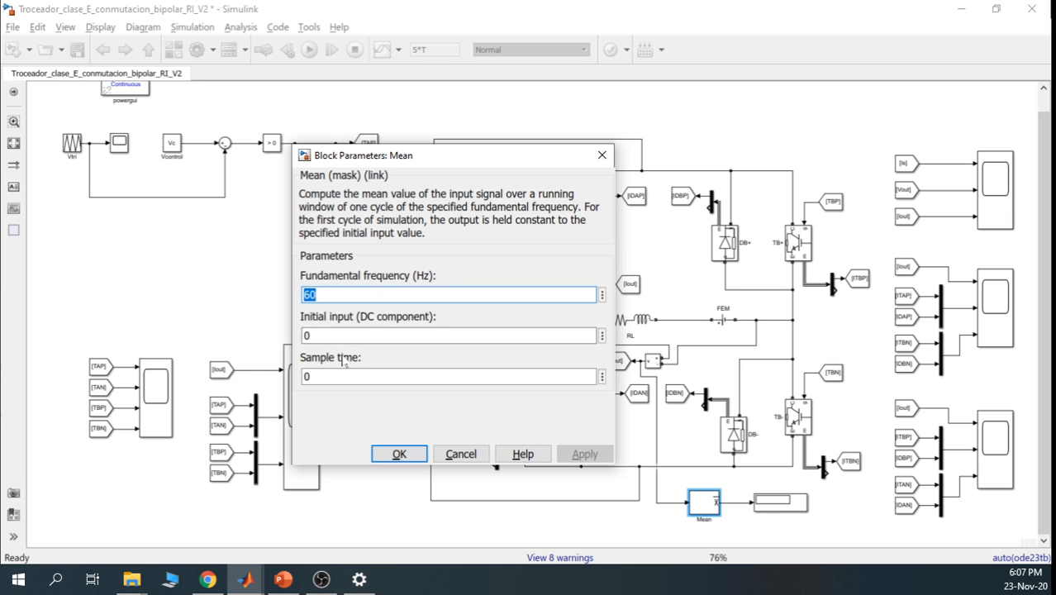
Switch to MATLAB to review the definitions of f and T in the parameters script, and return to Simulink to close the Mean block's parameters
left_click(257, 576)
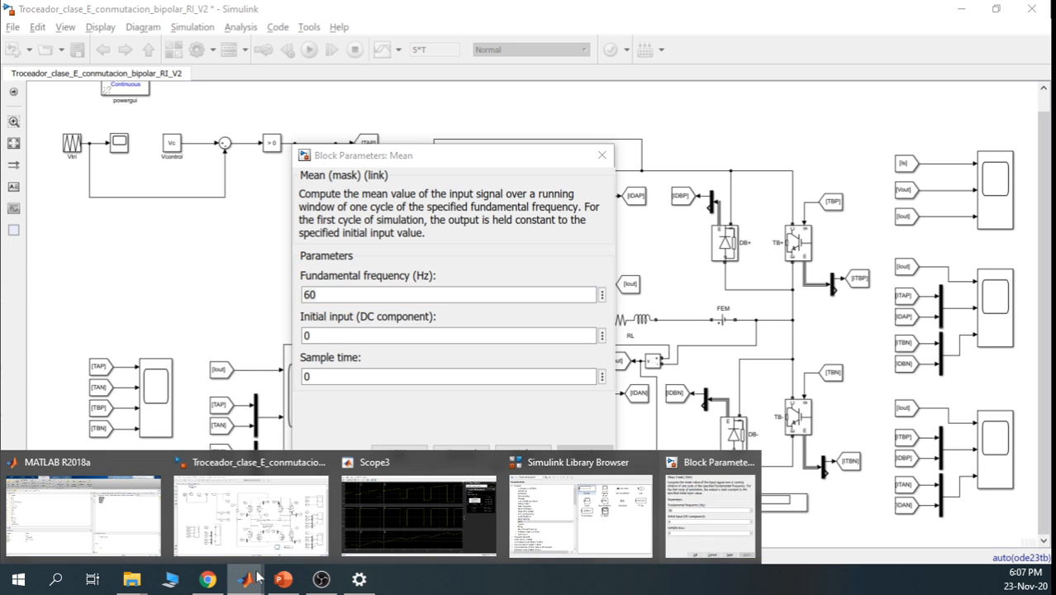
left_click(134, 526)
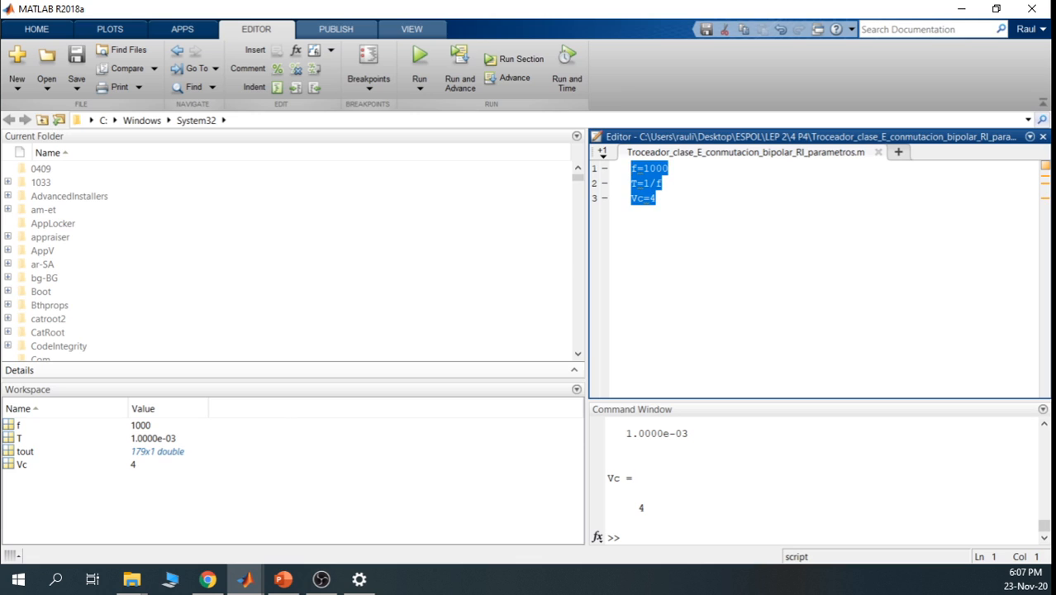
left_click(700, 211)
left_click_drag(670, 169, 631, 173)
left_click(679, 170)
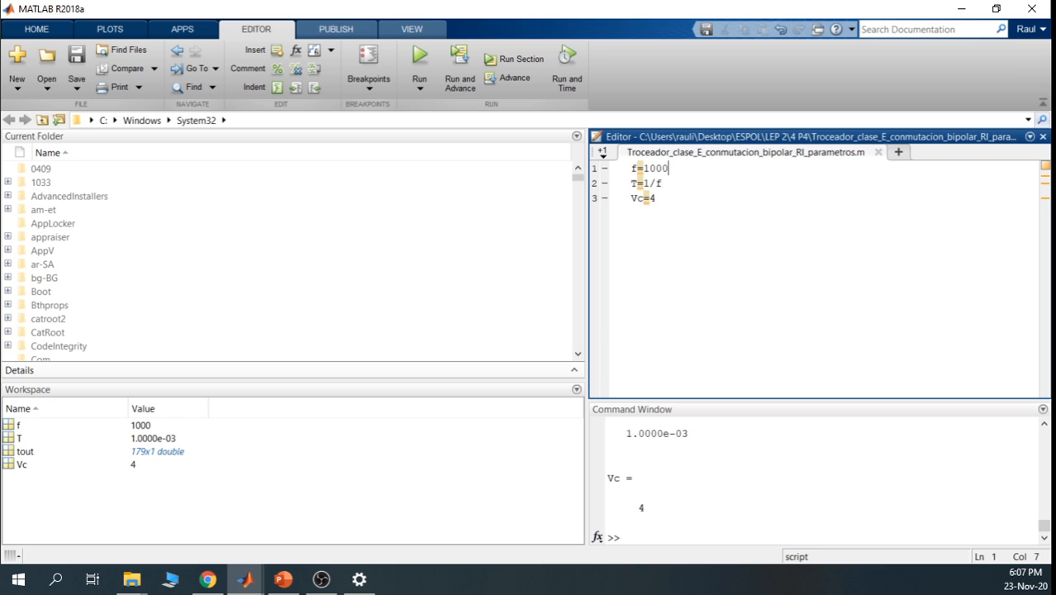
left_click_drag(666, 185, 632, 195)
left_click(677, 188)
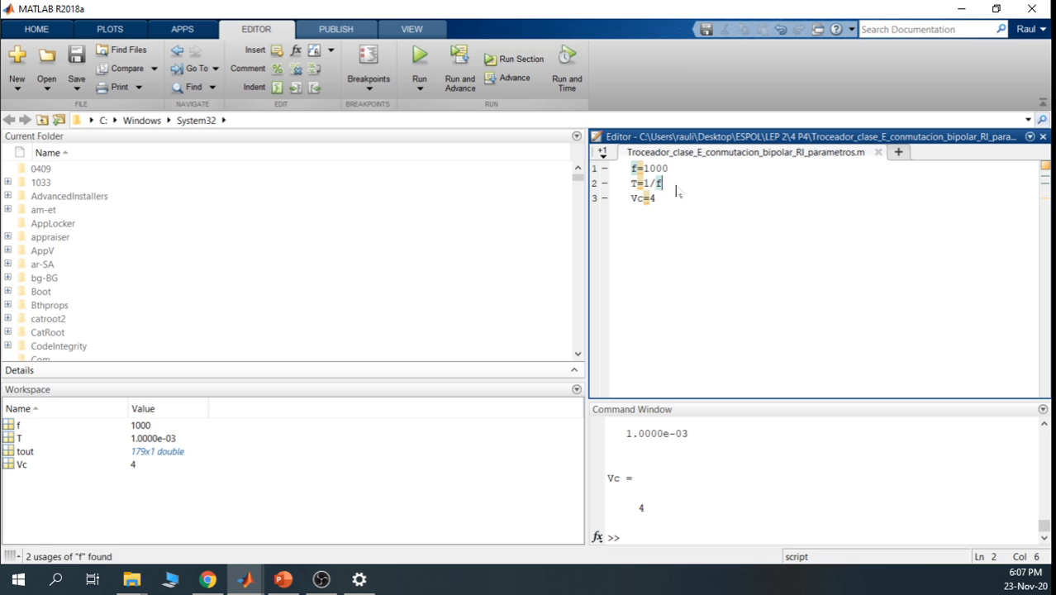
left_click(961, 10)
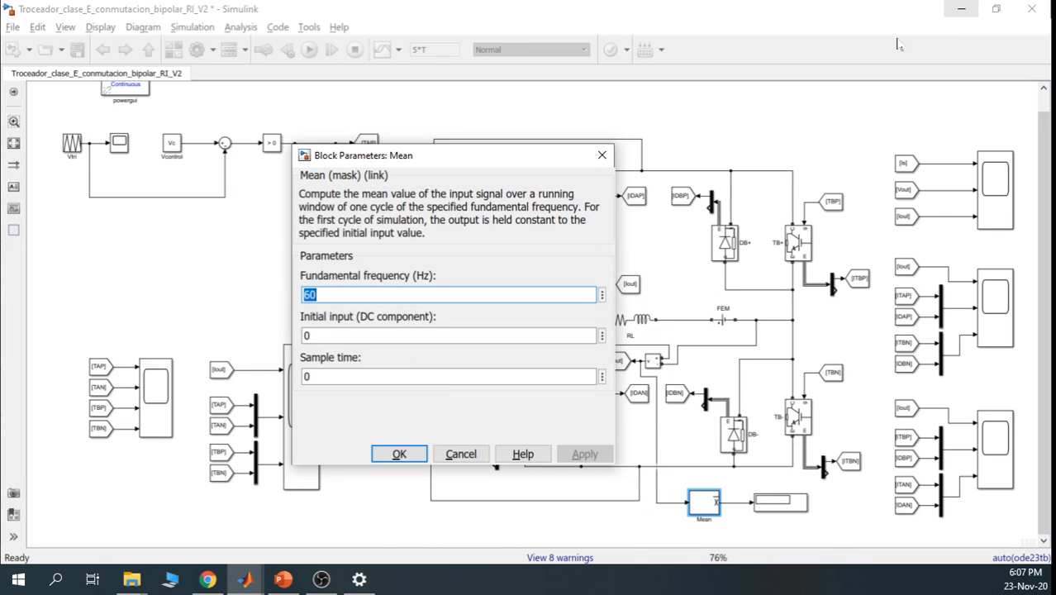
left_click(602, 155)
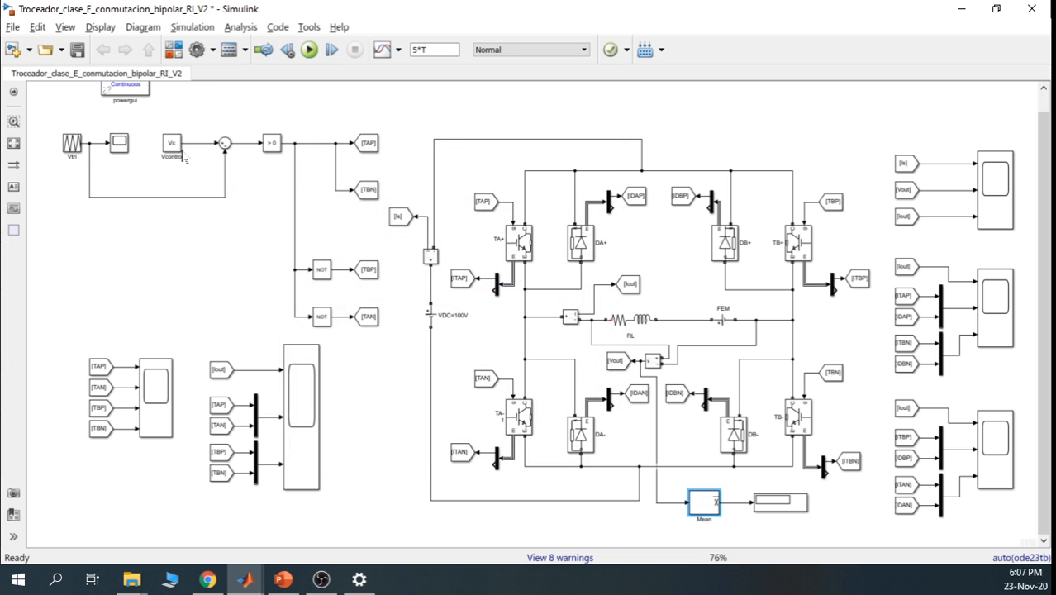
Examine the time and output values of the Vtri triangular source, and close its parameters
double_click(72, 143)
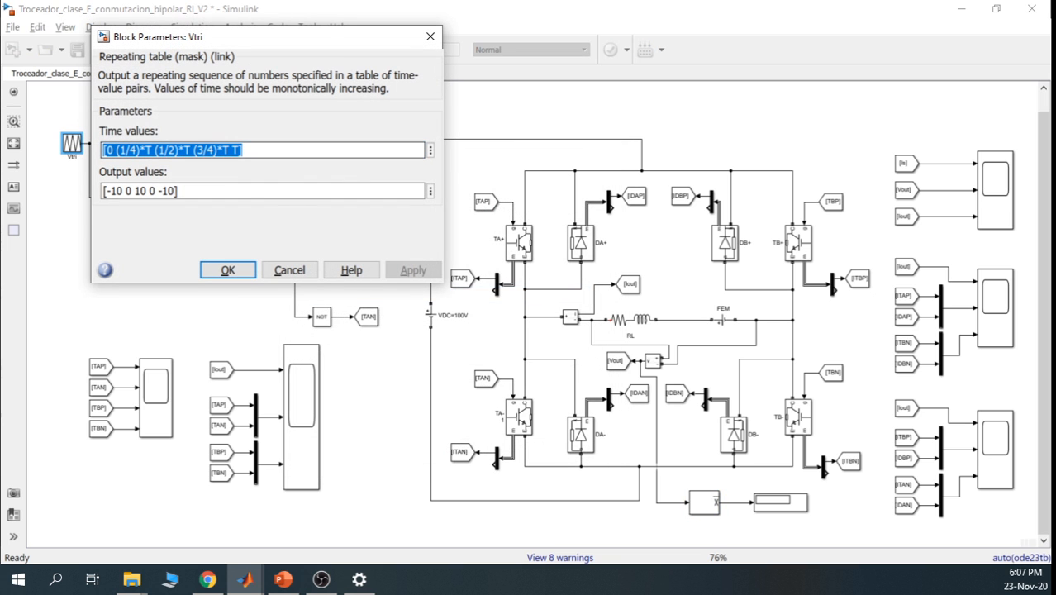
left_click(431, 36)
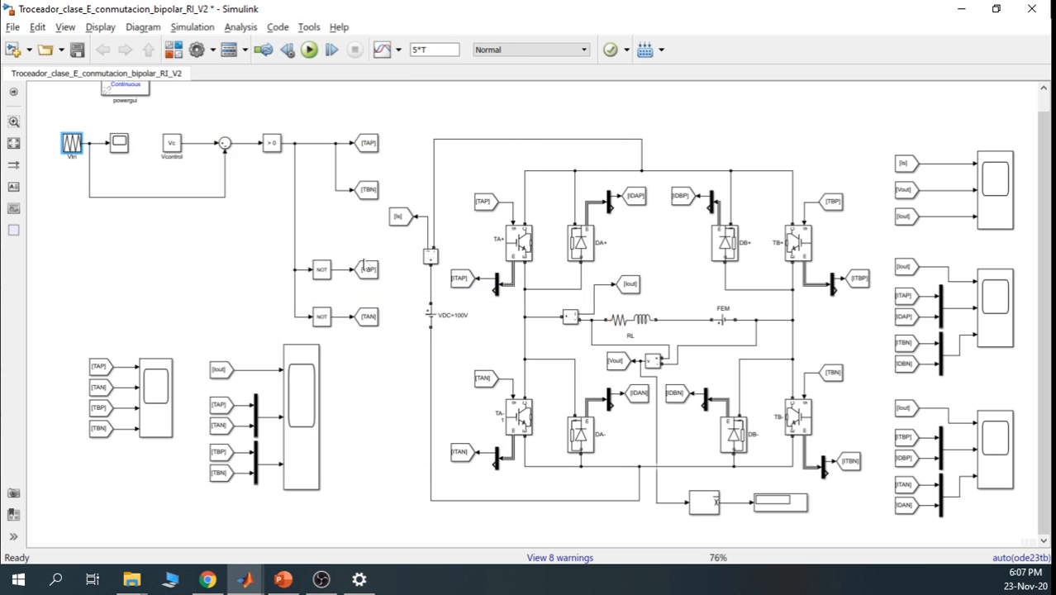
Reopen the Mean block's parameters and enter f as the fundamental frequency
left_click(377, 368)
double_click(704, 502)
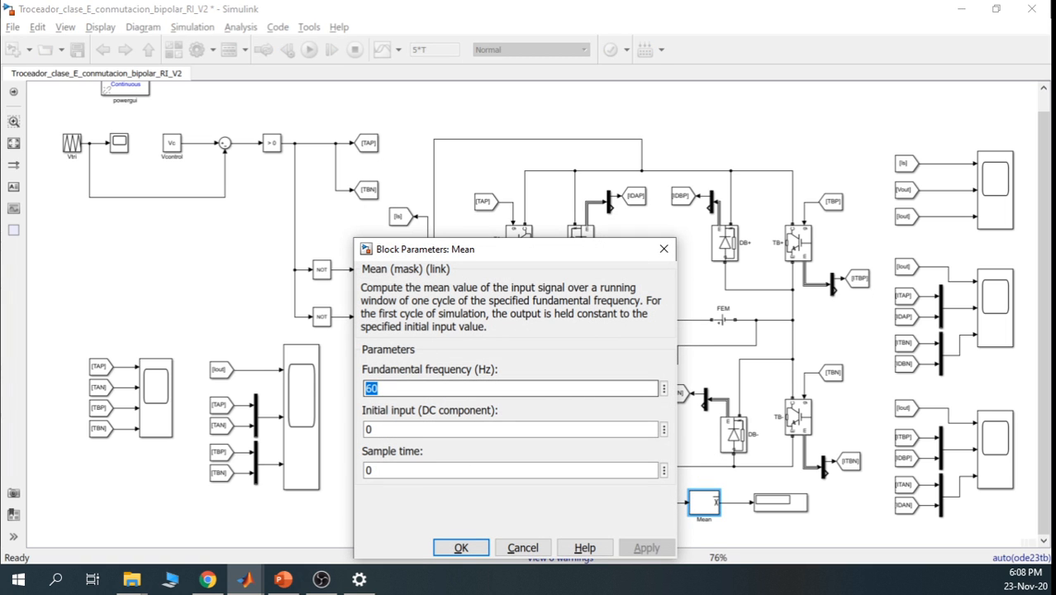
type("f")
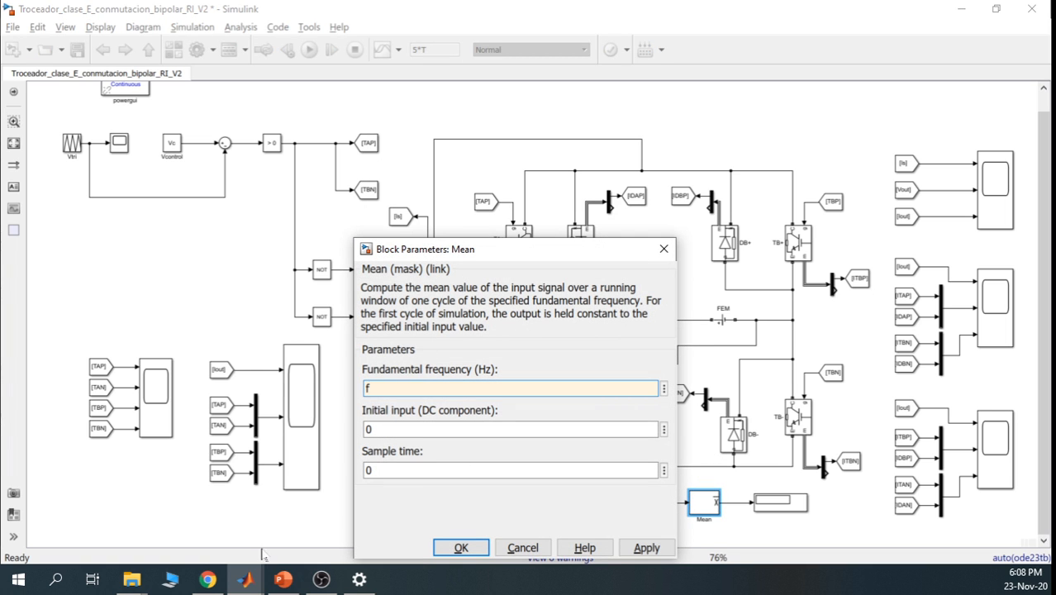
Switch to MATLAB to check the line f=1000 in the parameters script, and return to the Mean block's fundamental frequency in Simulink
mouse_move(240, 577)
left_click(136, 529)
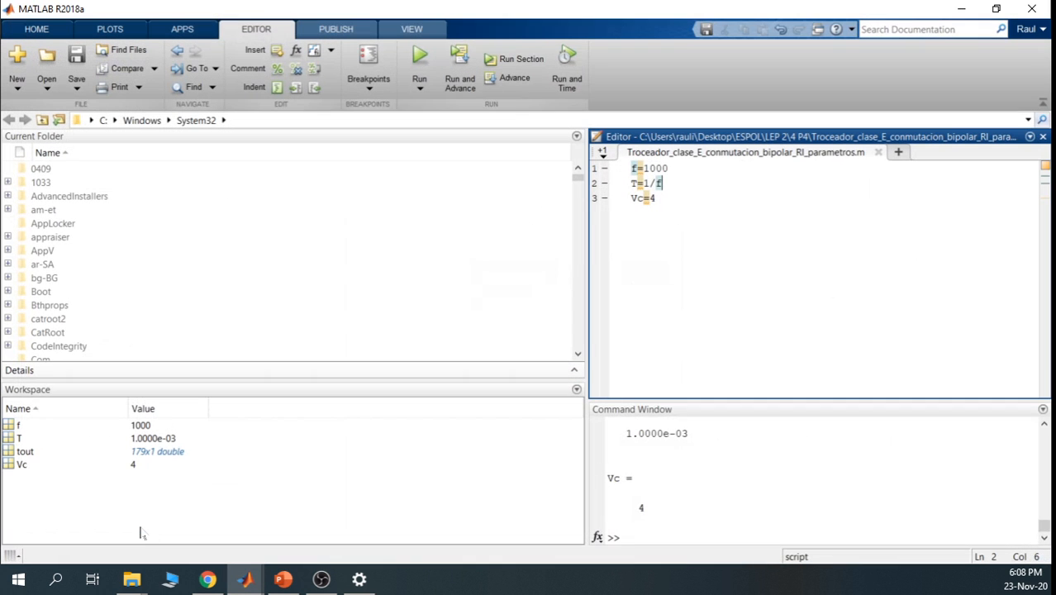
left_click_drag(669, 169, 633, 169)
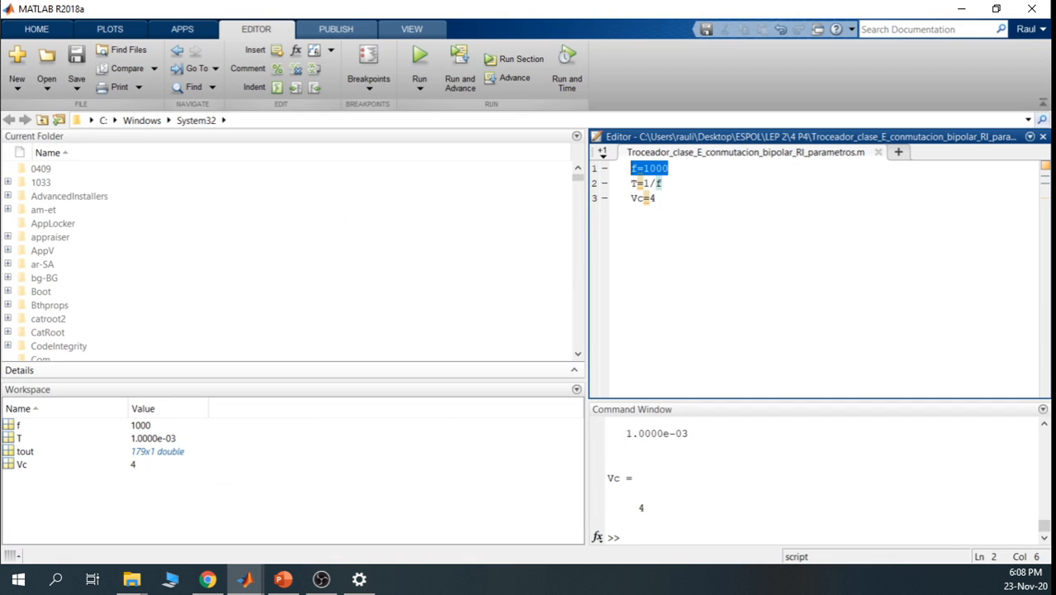
left_click(663, 183)
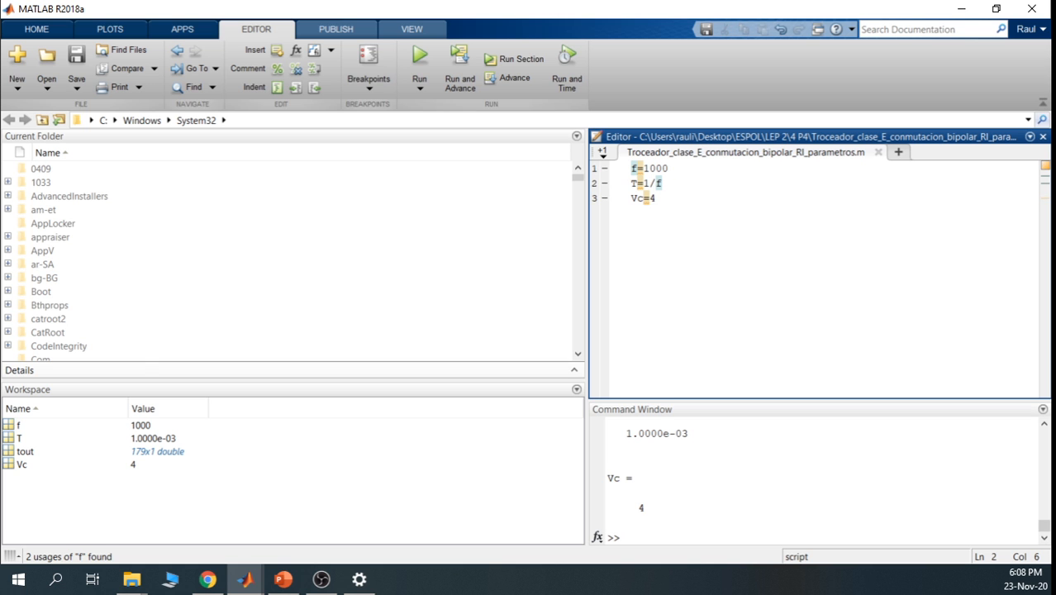
left_click(961, 9)
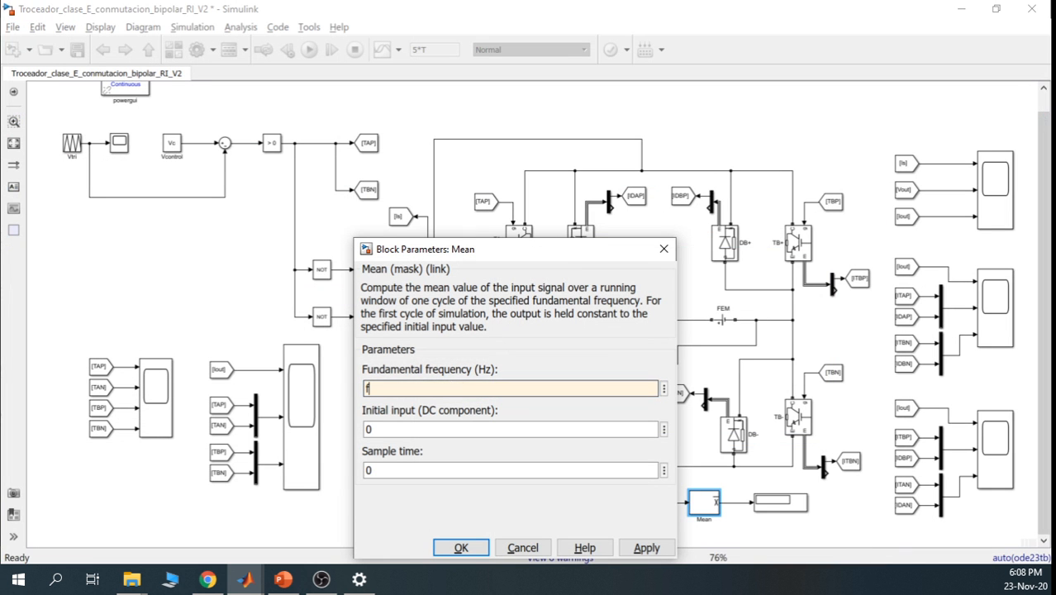
double_click(451, 388)
left_click(450, 388)
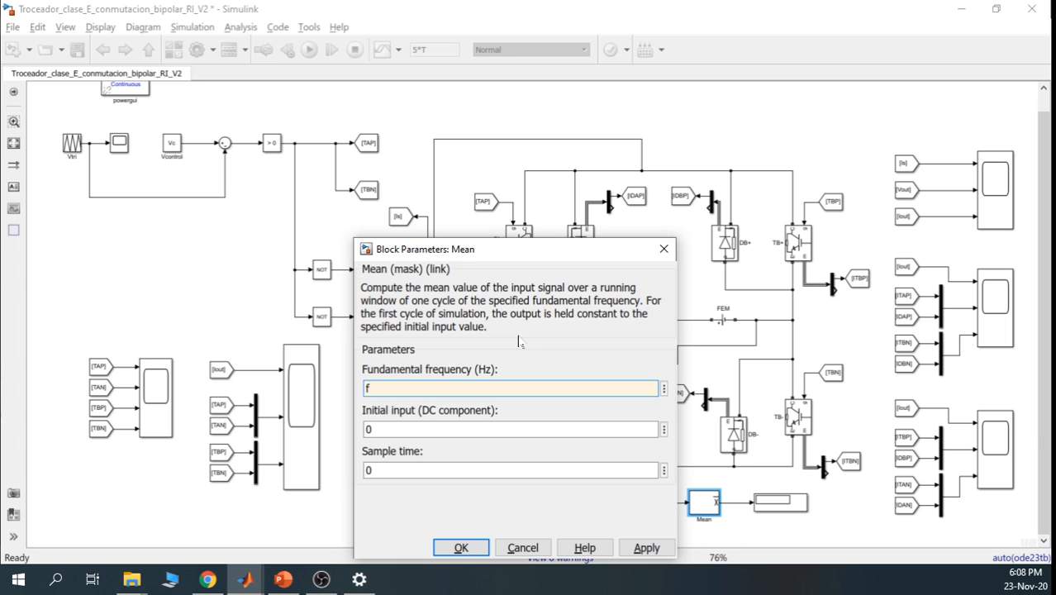
Open the Mean block's documentation from its parameters and examine how the sample time setting is described
double_click(424, 429)
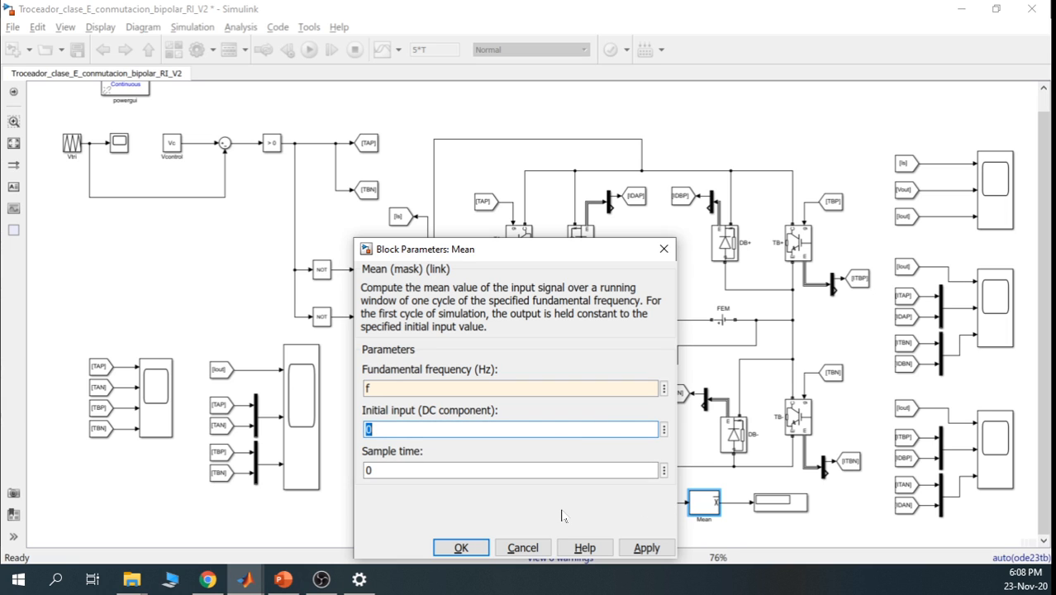
left_click(570, 548)
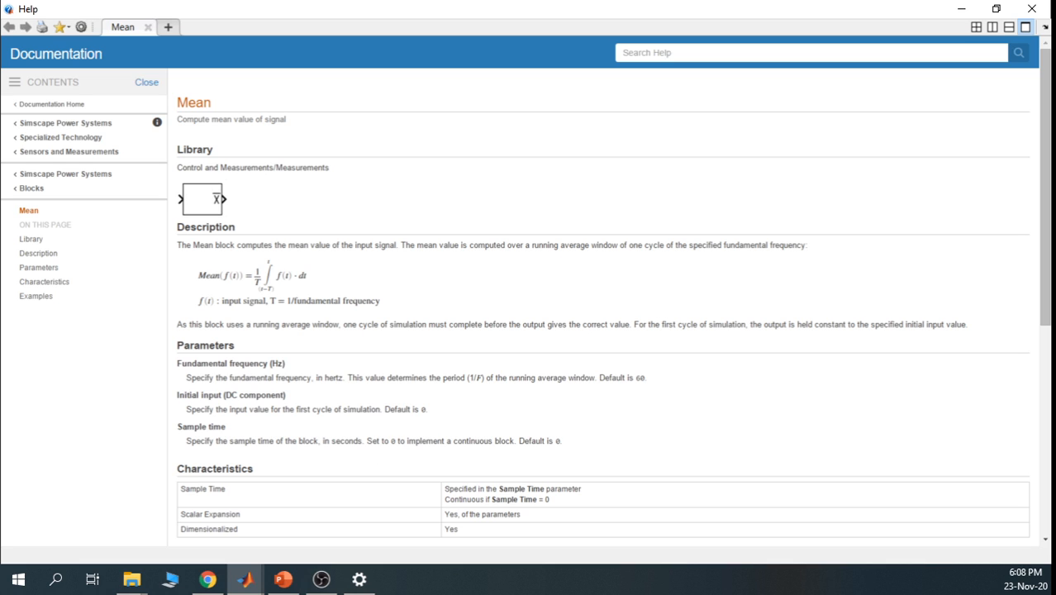
left_click_drag(365, 441, 513, 441)
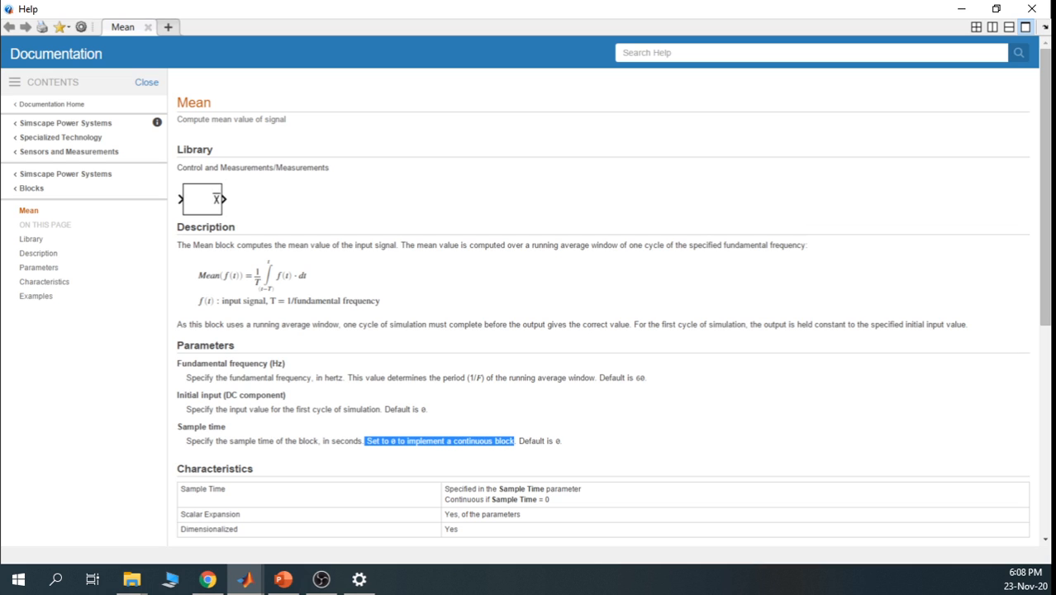
left_click(576, 426)
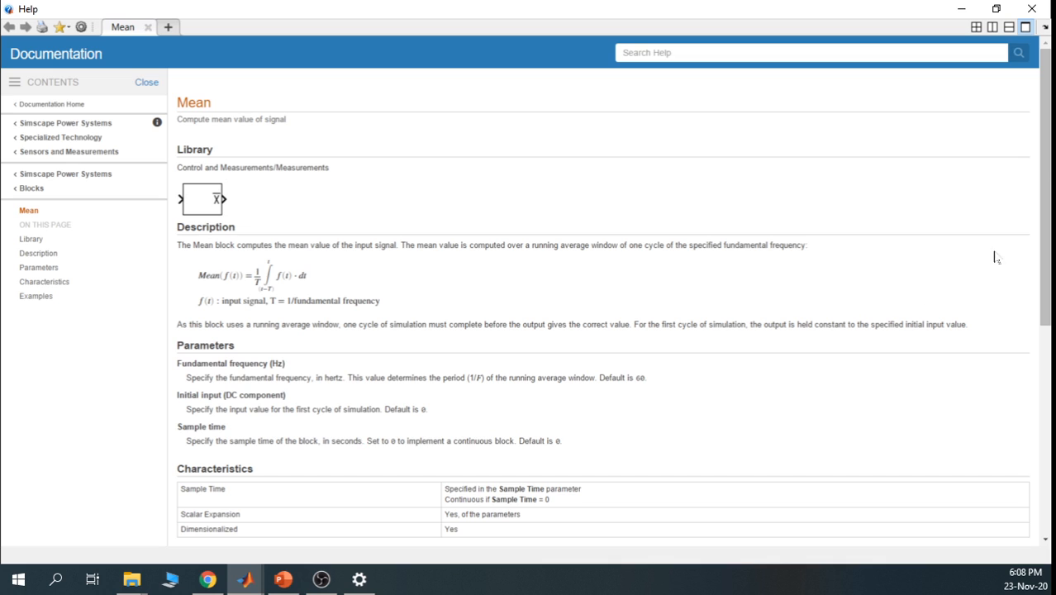
left_click_drag(1048, 155, 1049, 152)
Examine the definition of T and the fundamental frequency parameter in the Mean documentation, and return to the block's parameters
left_click_drag(269, 301, 376, 302)
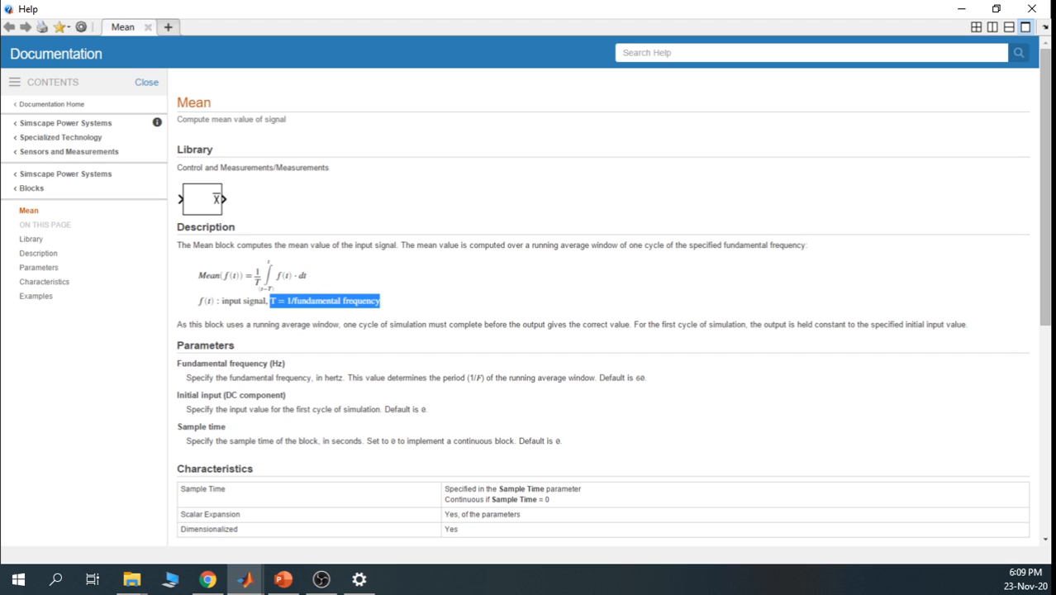
left_click(389, 303)
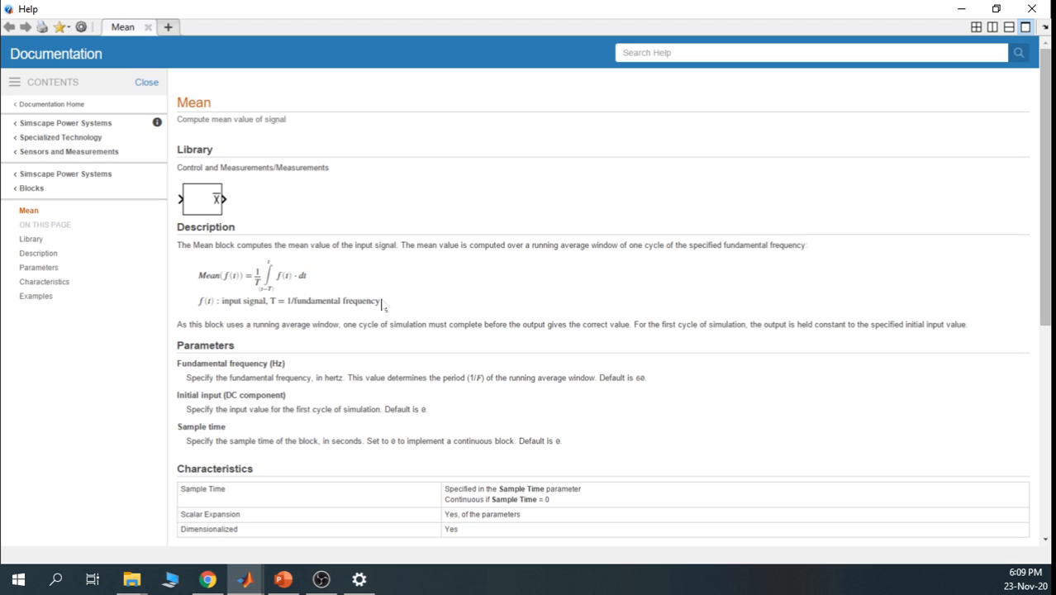
left_click_drag(381, 301, 294, 302)
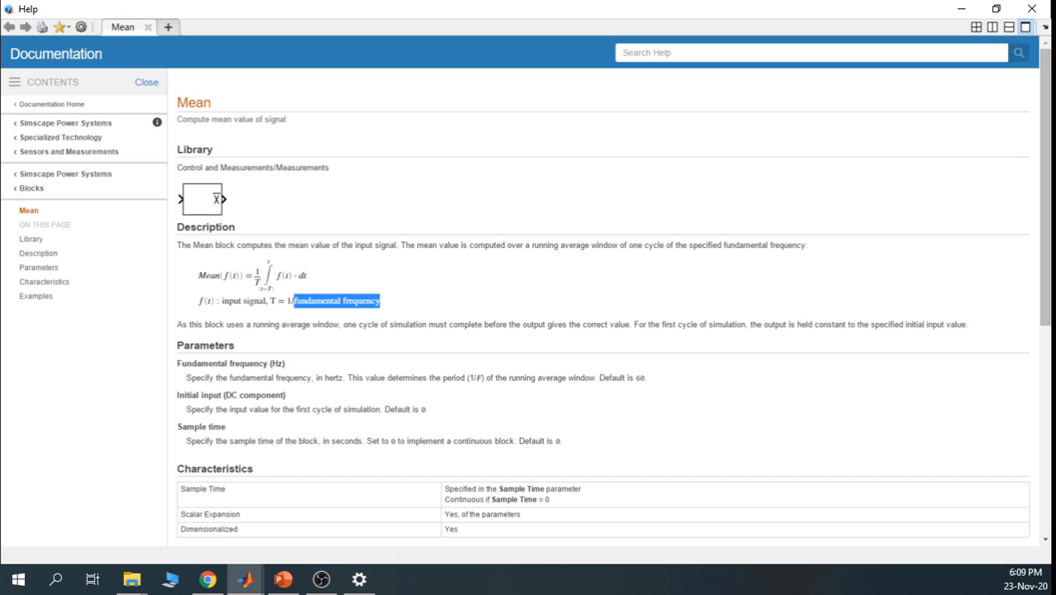
left_click(296, 303)
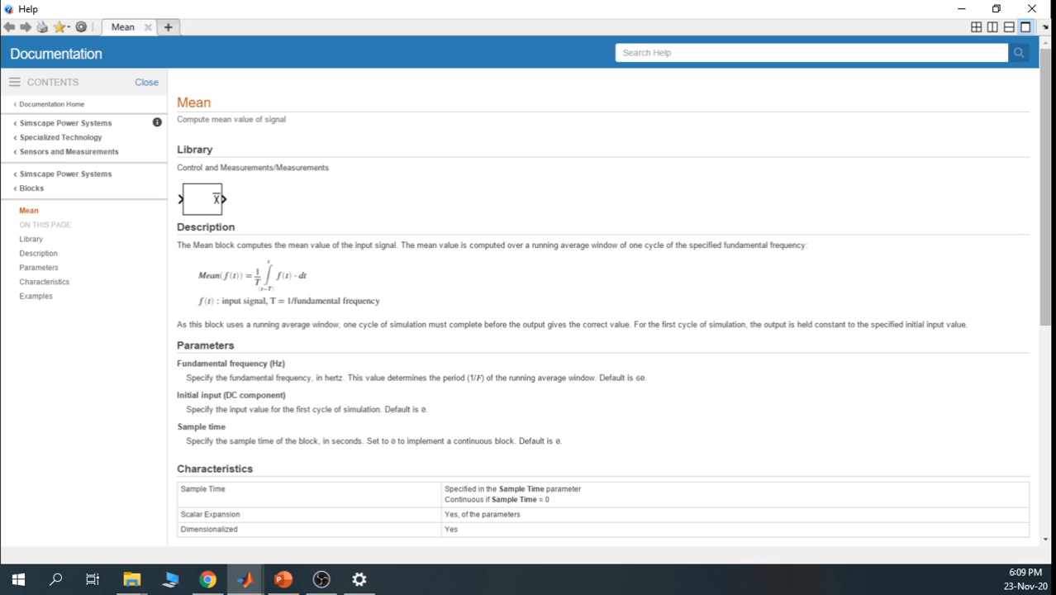
left_click_drag(177, 364, 284, 363)
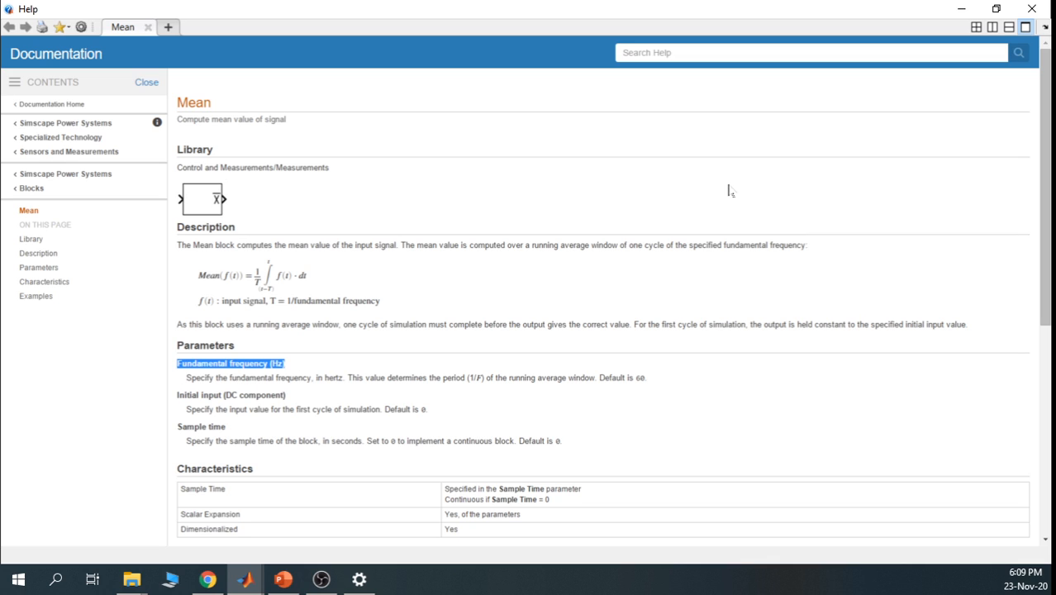
left_click(963, 11)
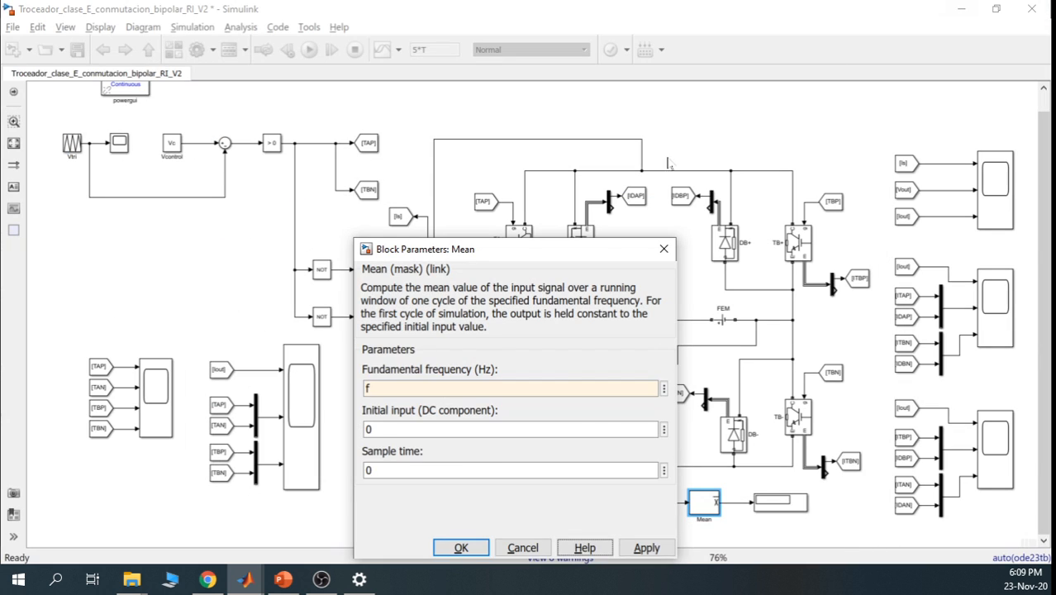
Apply the Mean block's parameters with f as the fundamental frequency and close them
double_click(477, 388)
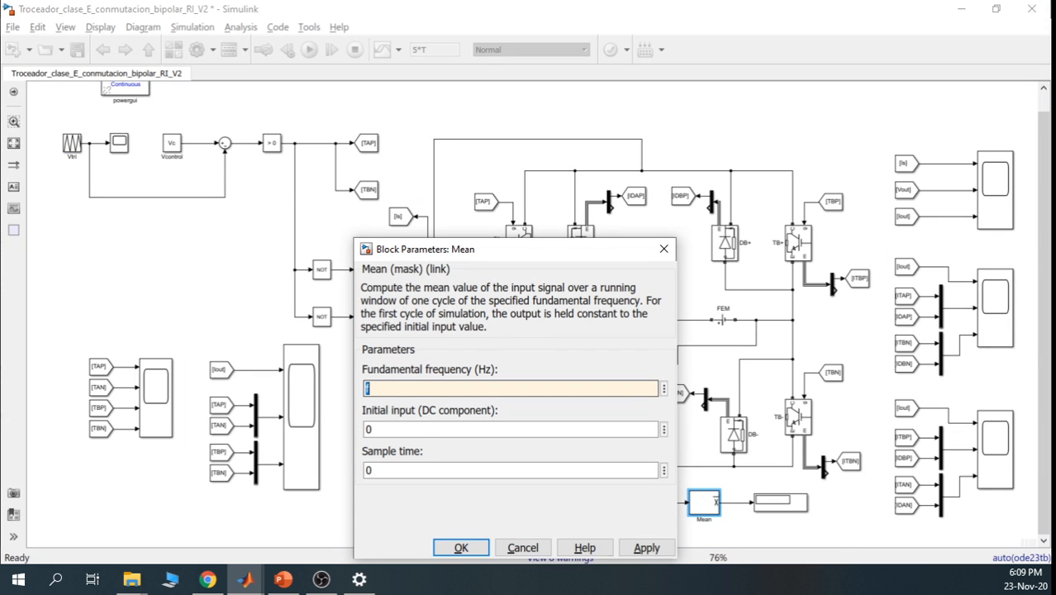
key("Tab")
left_click(644, 547)
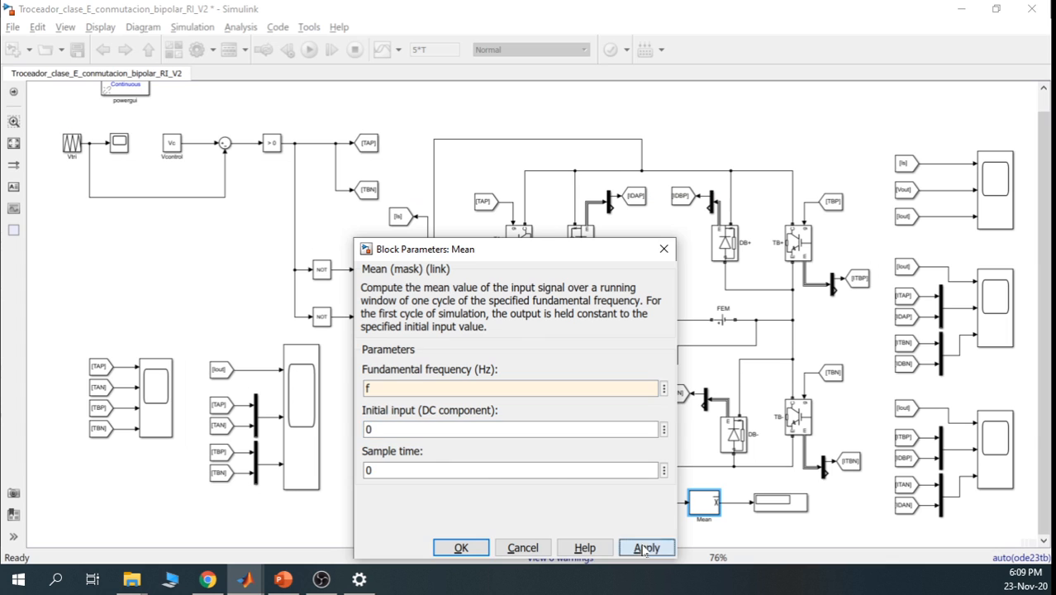
left_click(465, 549)
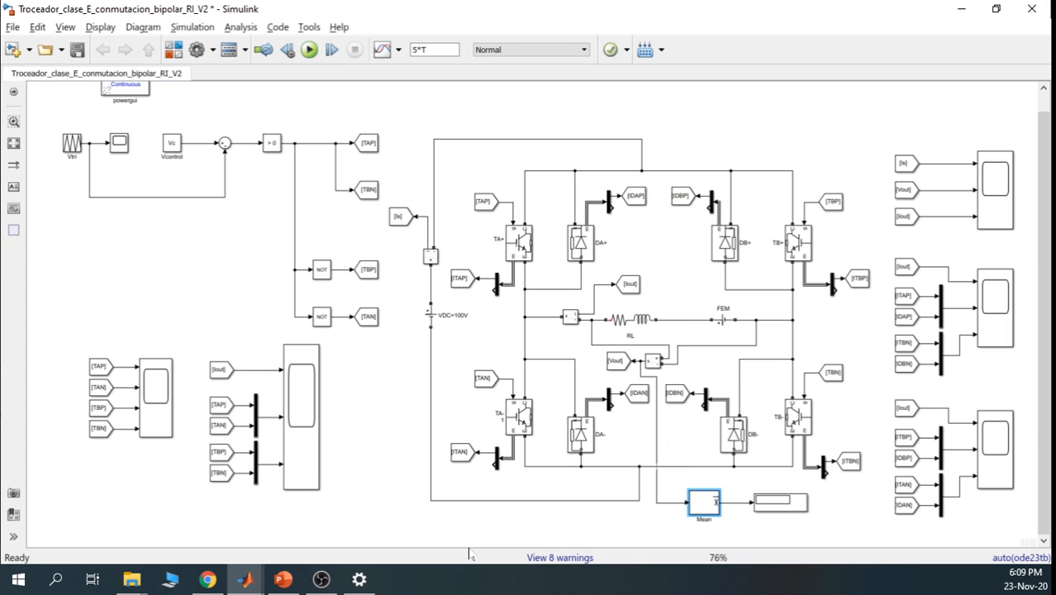
Run the simulation and select the Display block that shows the mean output voltage
left_click(523, 528)
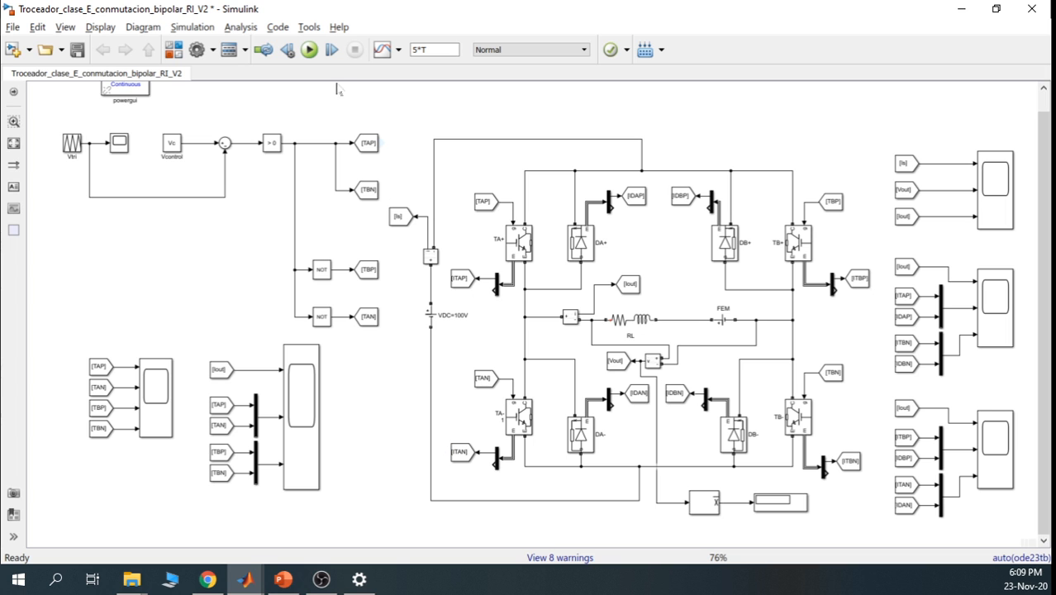
left_click(309, 50)
left_click(779, 506)
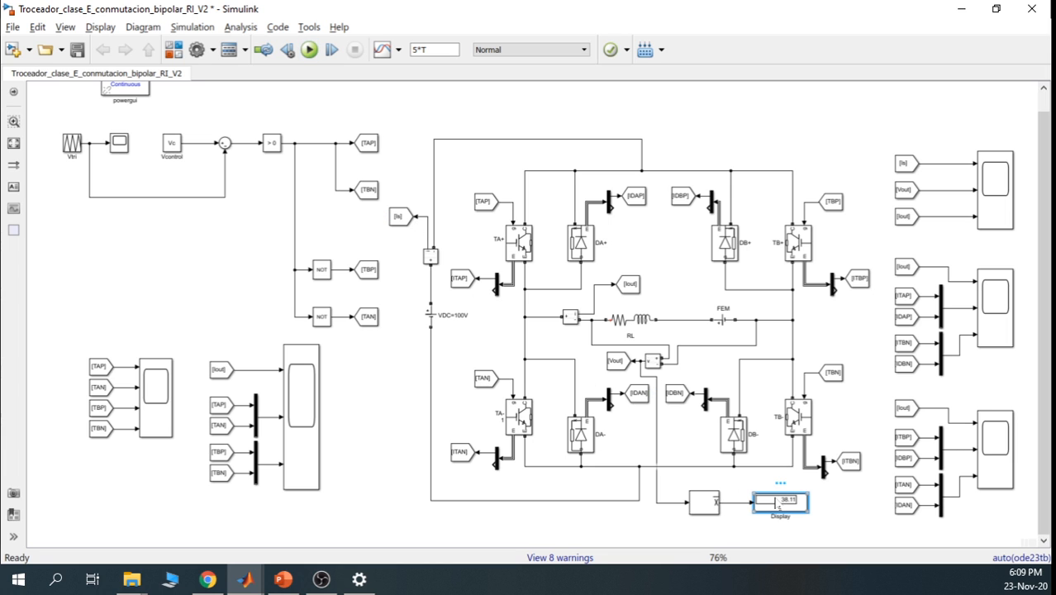
Enlarge the model to 100% and examine the mean voltage on the Display block together with the bridge circuit
left_click(65, 28)
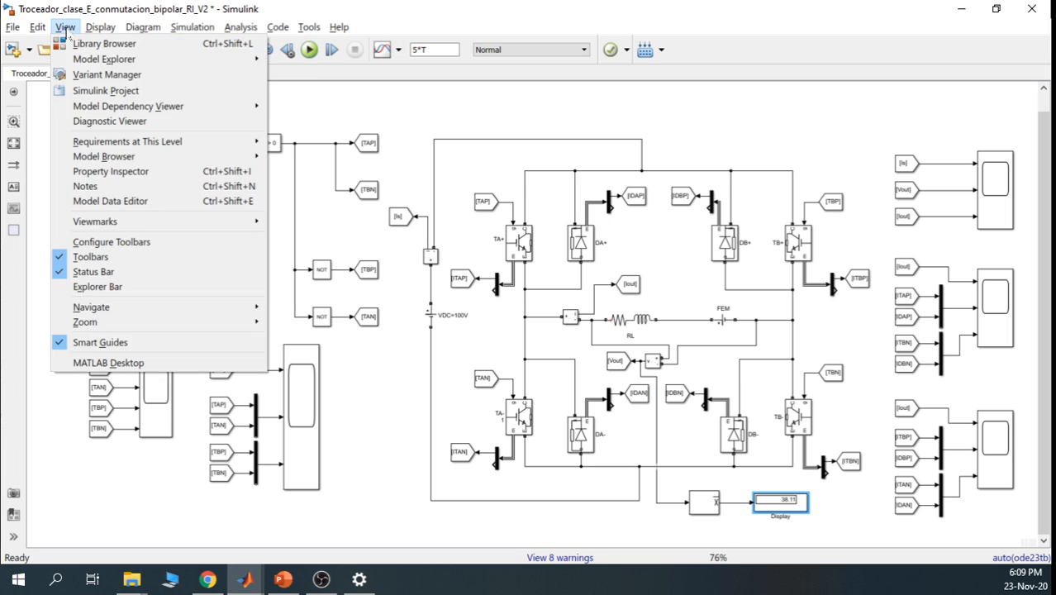
left_click(66, 27)
left_click(434, 116)
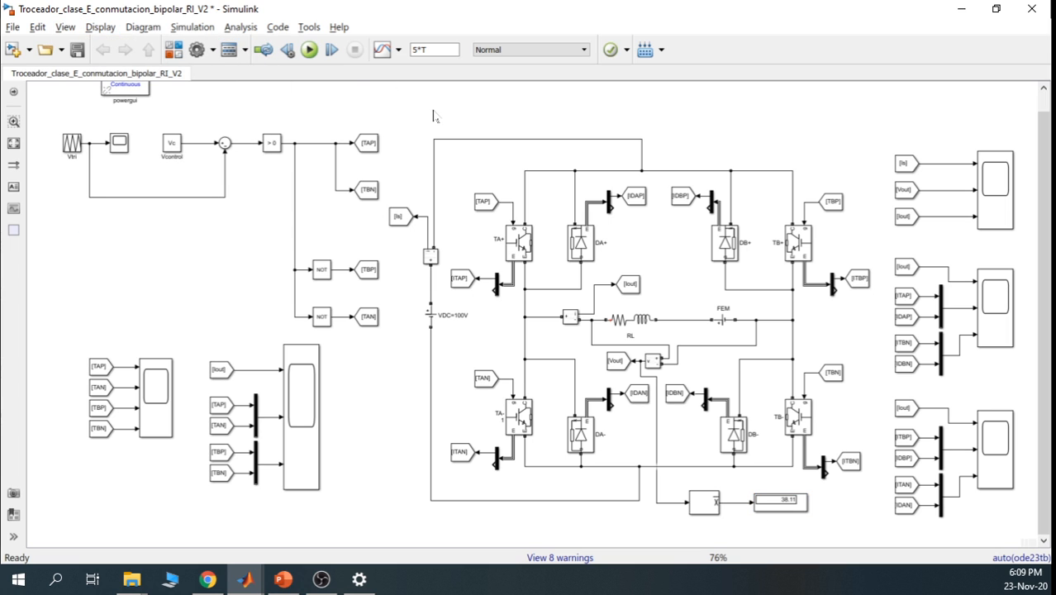
key("alt+1")
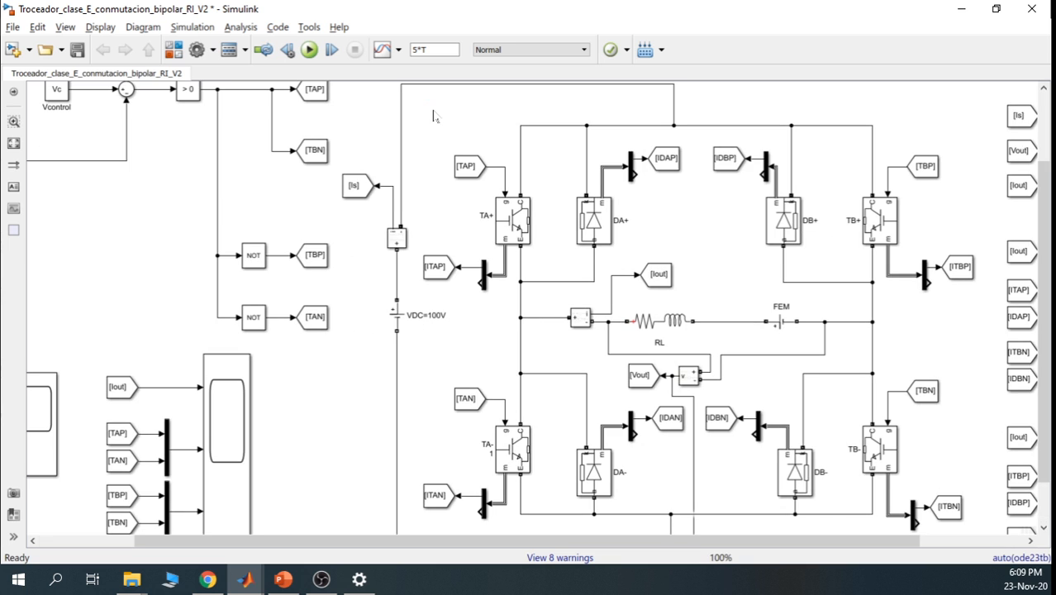
scroll(1040, 177, "down", 1)
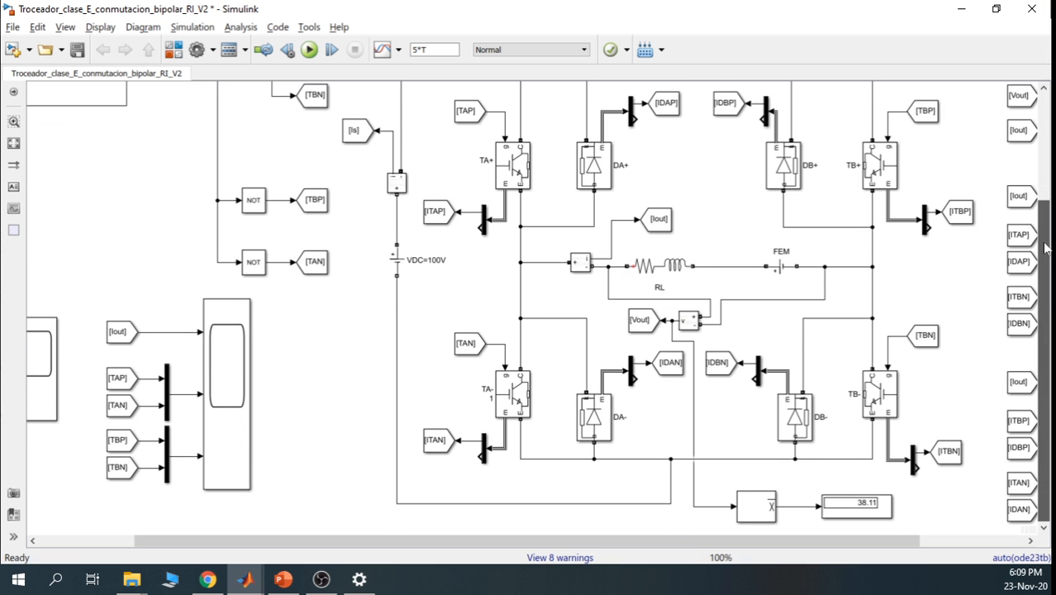
left_click_drag(725, 544, 832, 544)
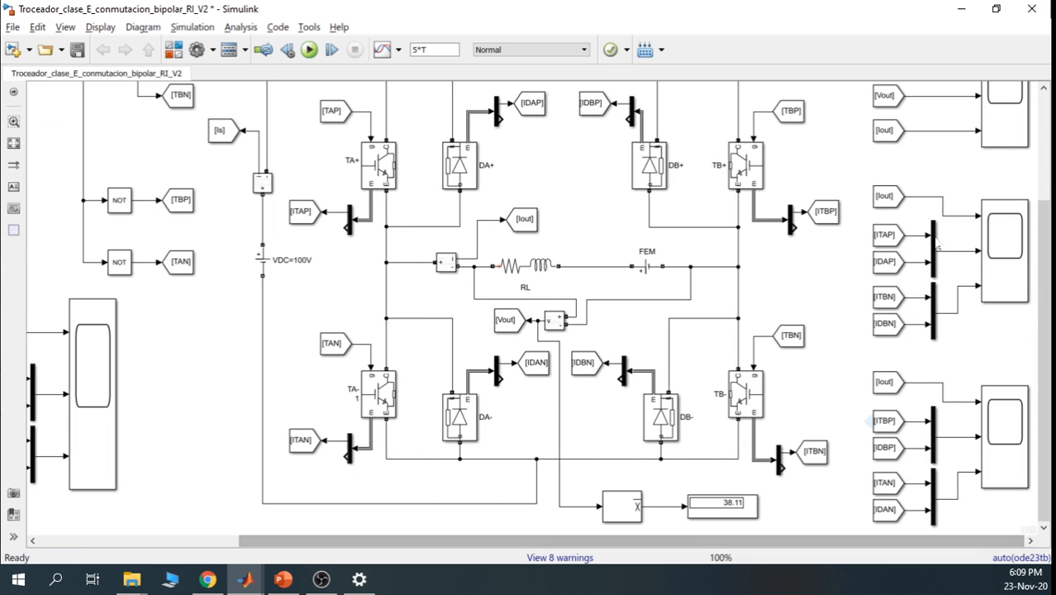
Open the scope for Is, Vout and Iout, examine the output voltage over one period, and return to the model
scroll(1052, 269, "up", 1)
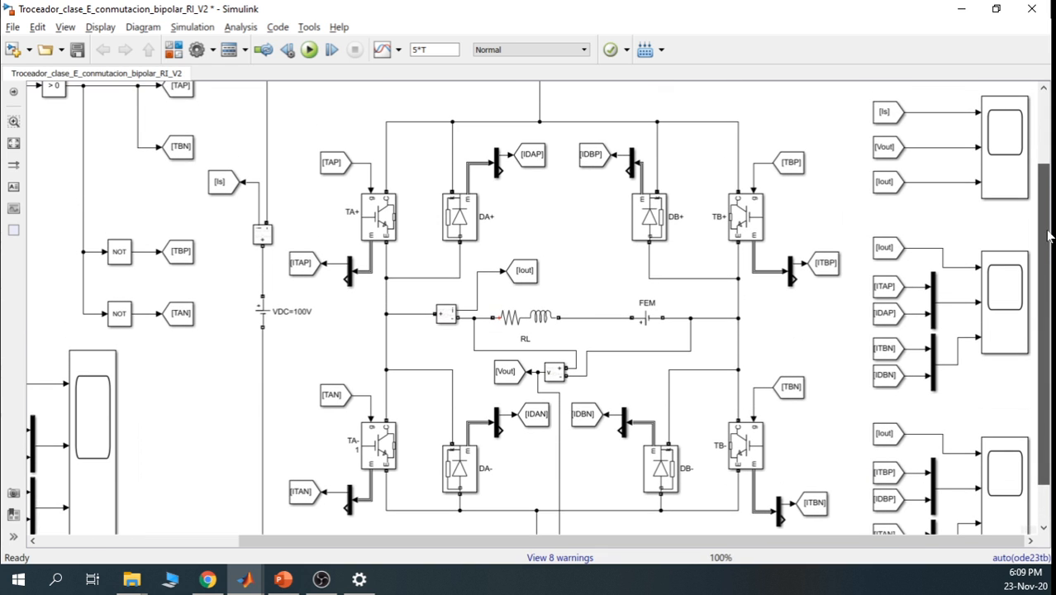
double_click(1005, 172)
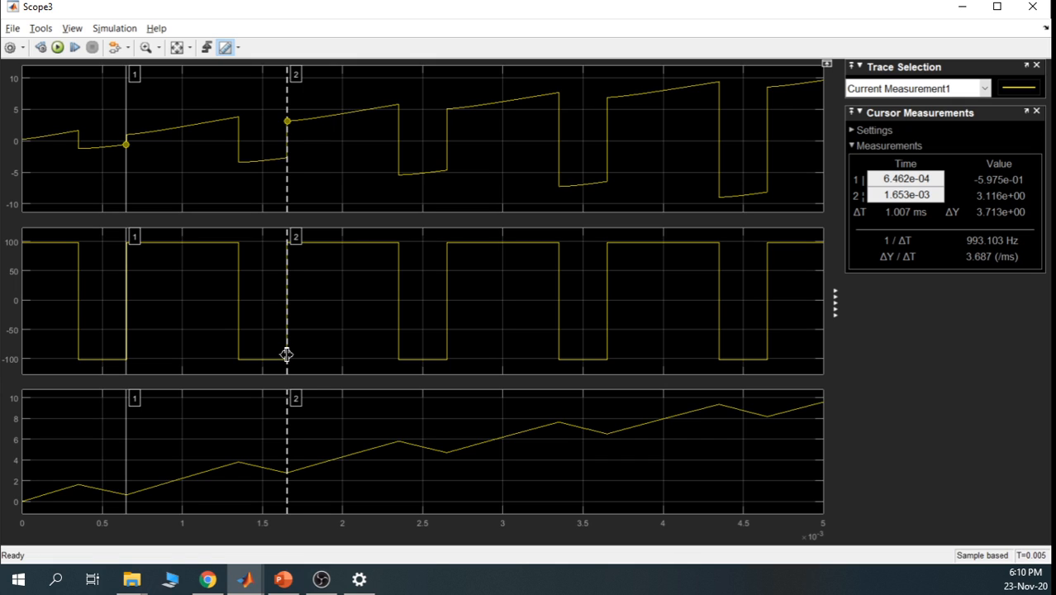
left_click(962, 12)
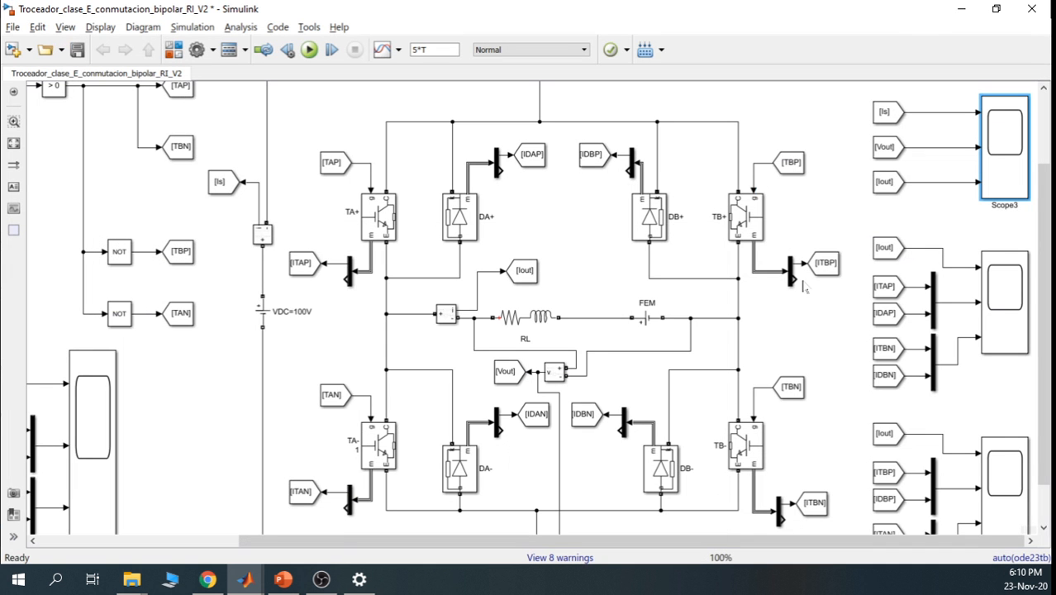
Switch to MATLAB to check the control voltage Vc in the parameters script, and return to the Simulink model
left_click(248, 581)
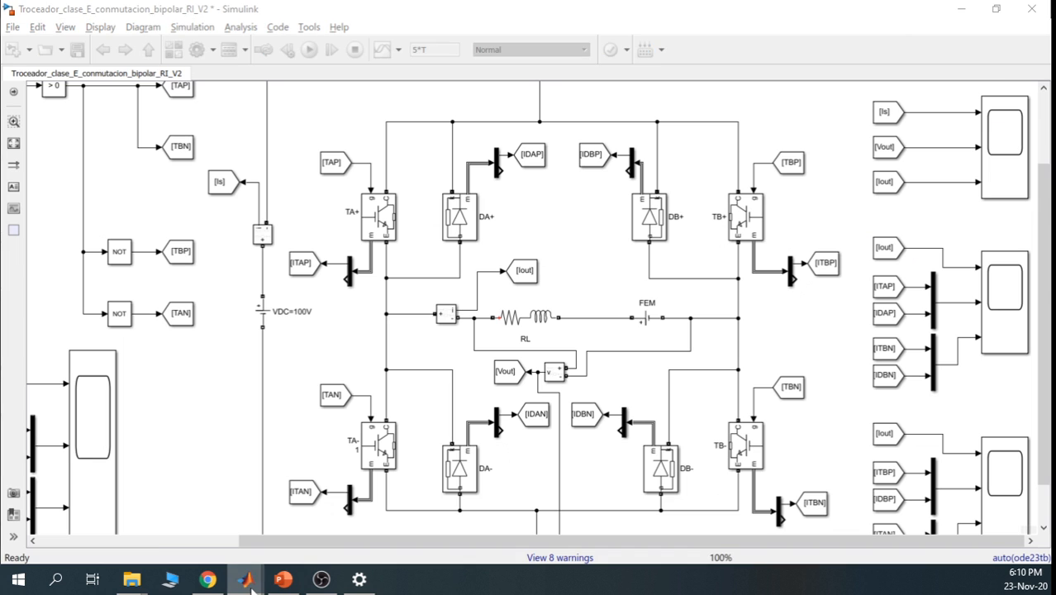
left_click(83, 508)
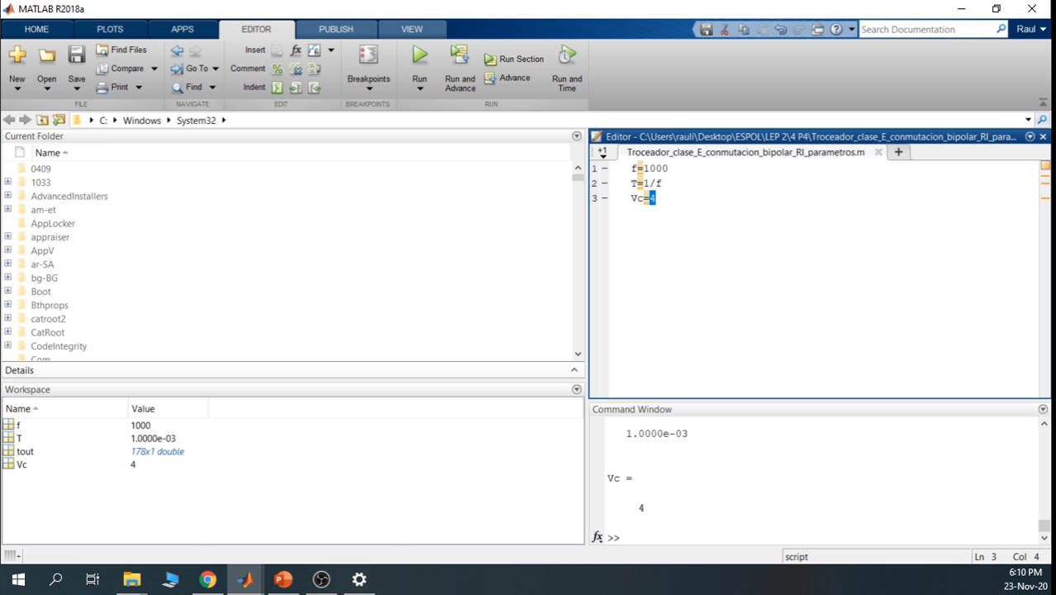
left_click(964, 10)
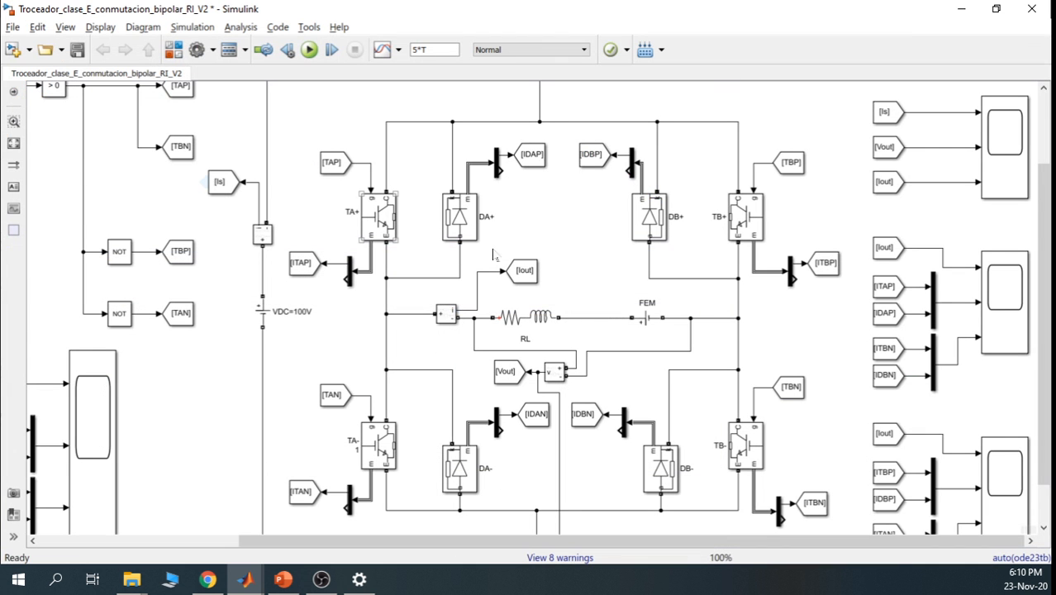
Check the output values of the triangular source Vtri in its block parameters
left_click_drag(342, 542, 142, 542)
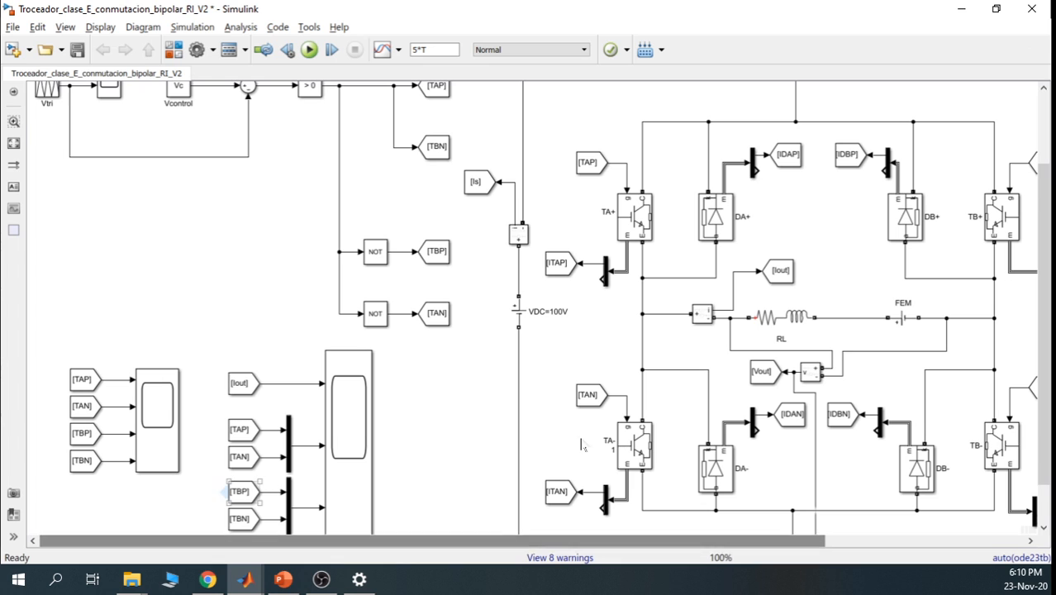
left_click_drag(1045, 327, 1045, 258)
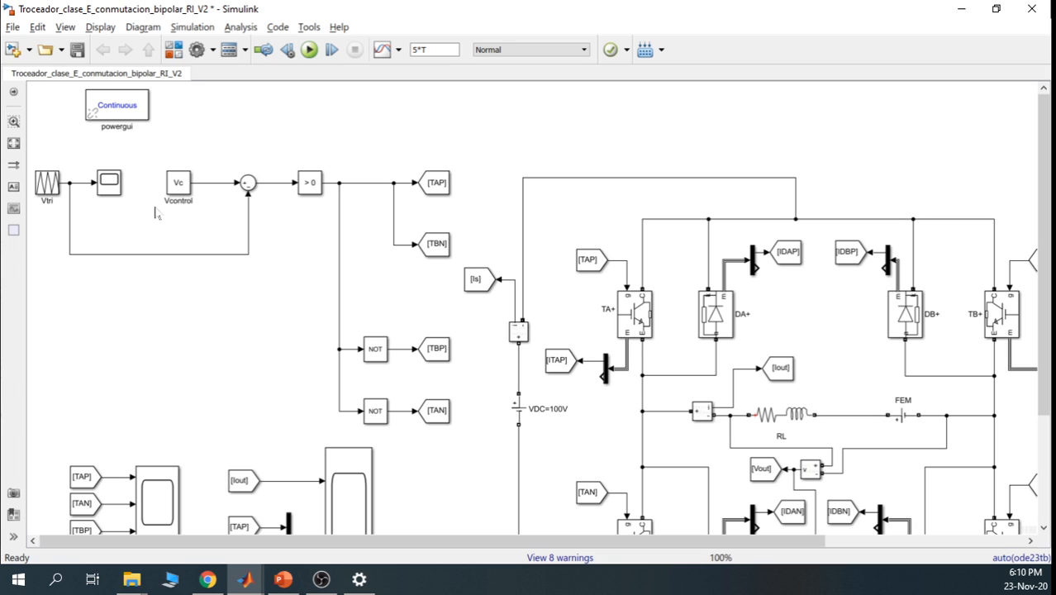
double_click(42, 186)
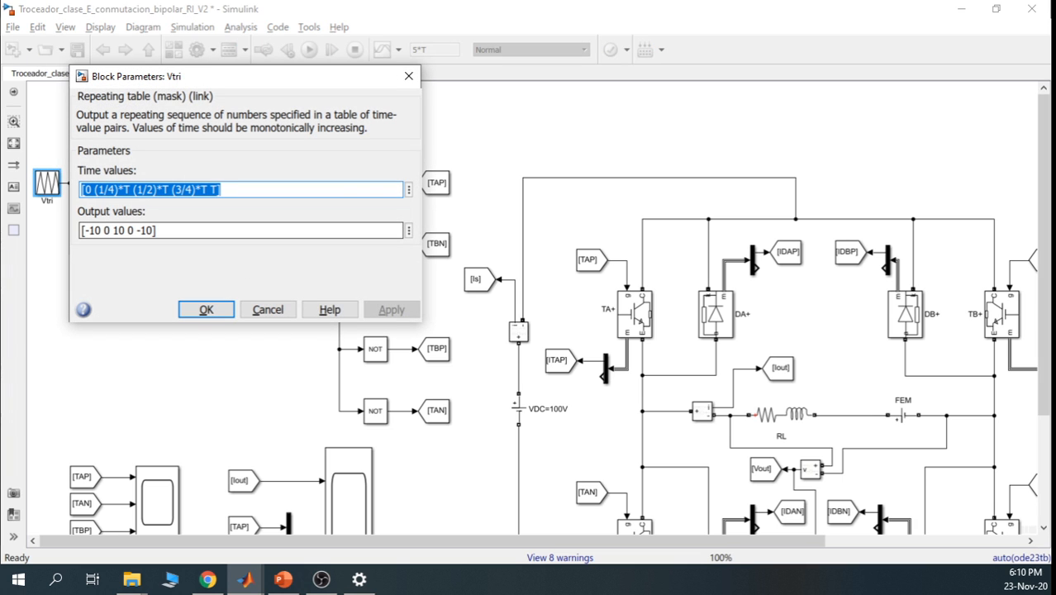
left_click_drag(82, 230, 119, 231)
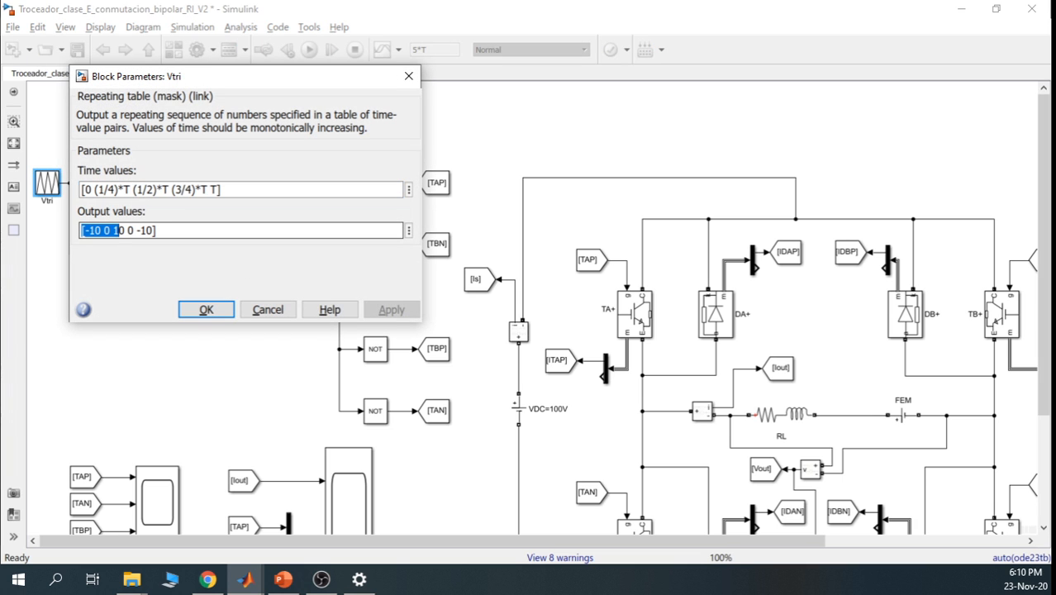
triple_click(119, 230)
double_click(119, 231)
double_click(146, 231)
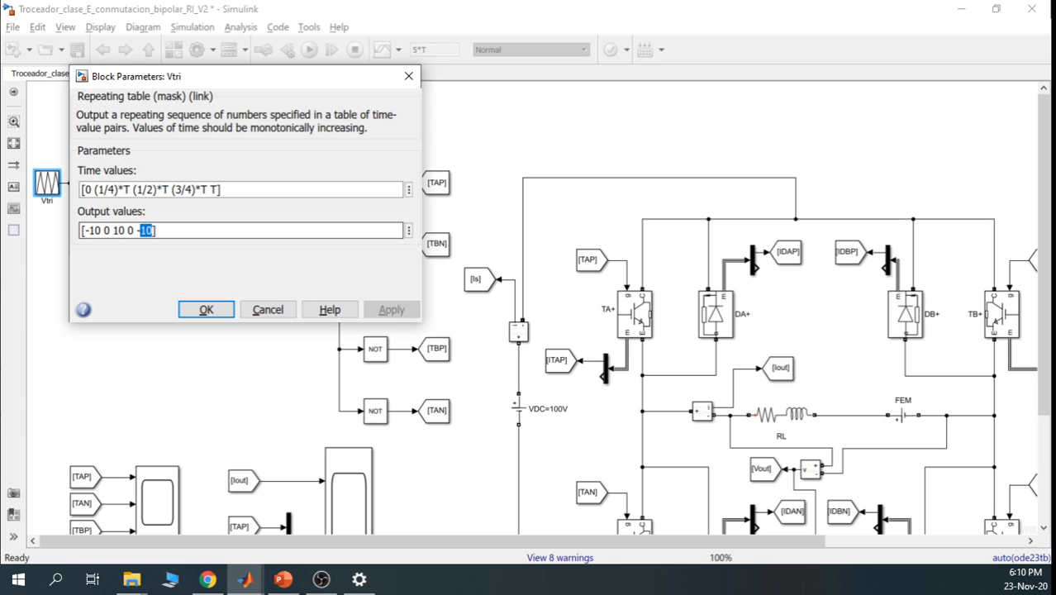
left_click(206, 309)
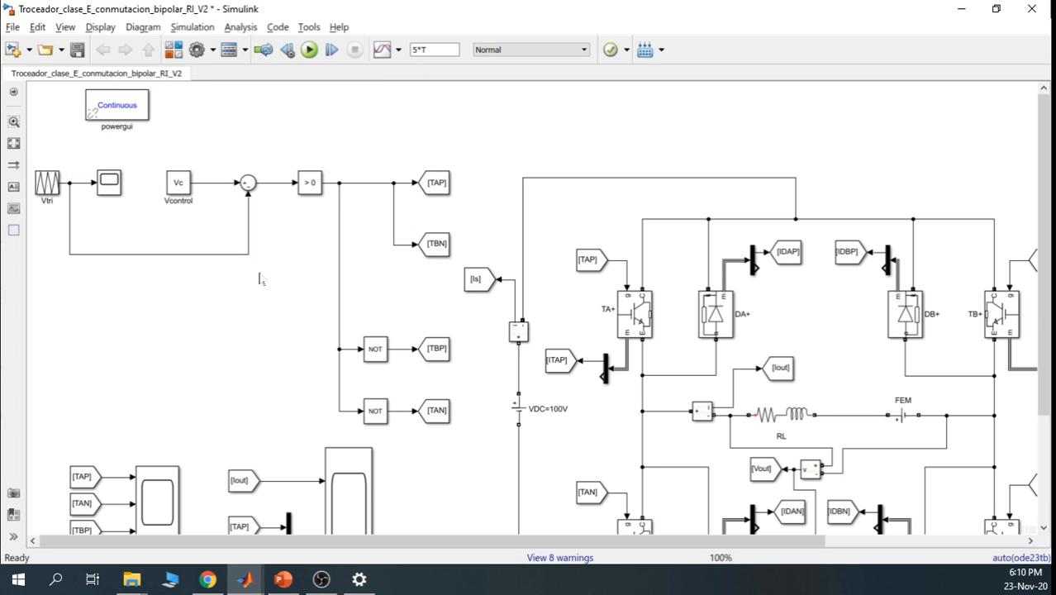
Switch to MATLAB, set Vc to 9 in the parameters script, and evaluate its three lines
mouse_move(246, 584)
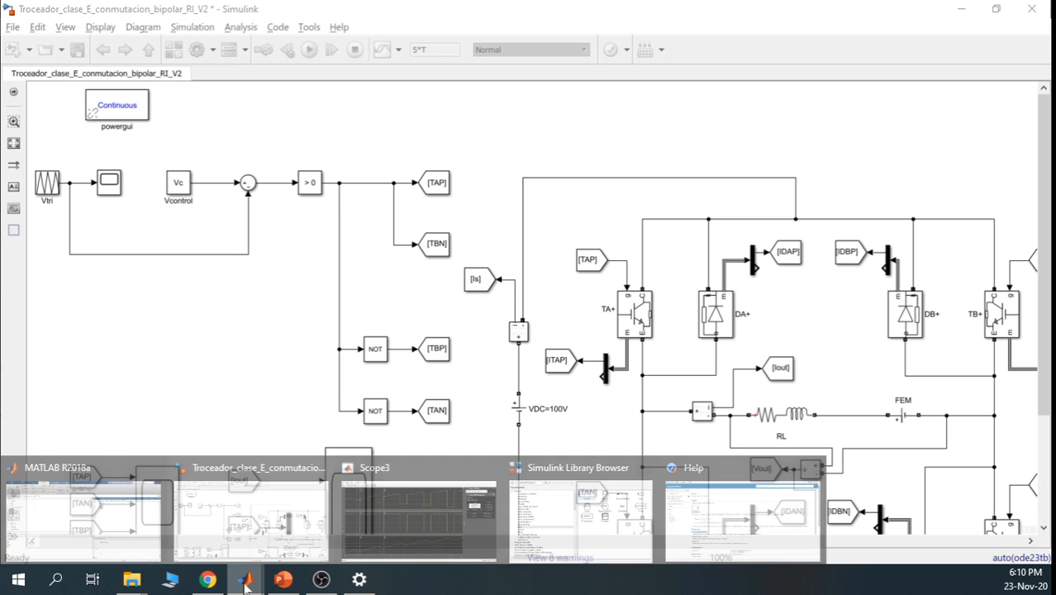
left_click(137, 526)
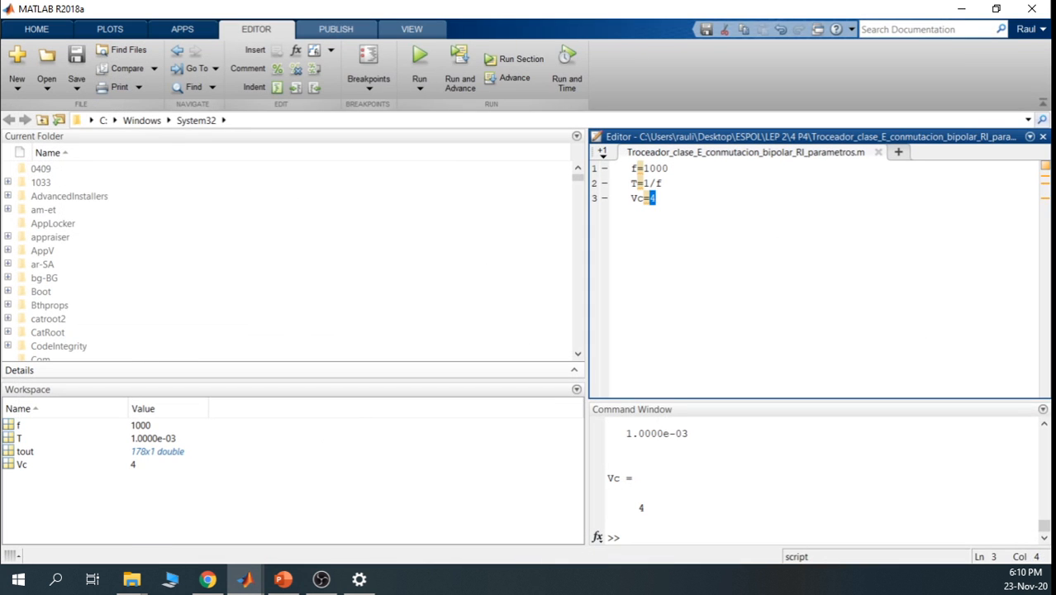
left_click(659, 199)
key("BackSpace")
type("9")
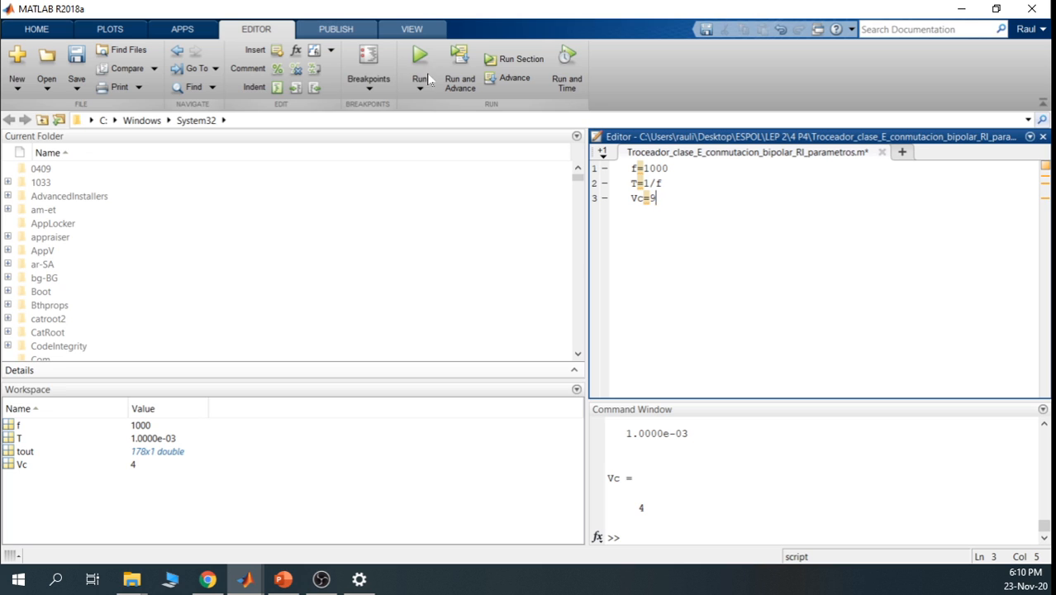
left_click_drag(656, 199, 620, 165)
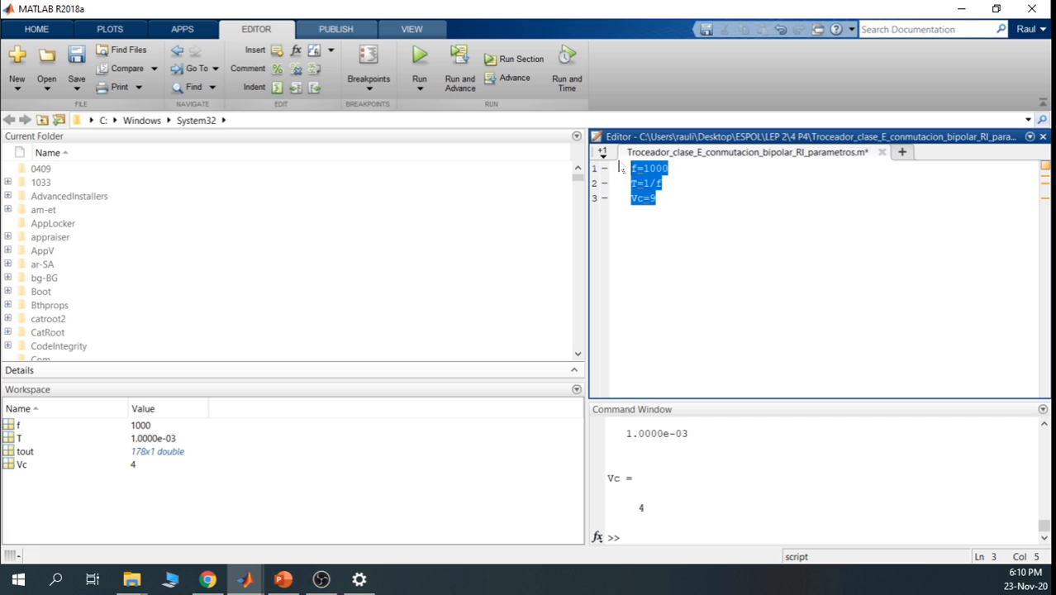
right_click(646, 184)
left_click(686, 195)
left_click(686, 200)
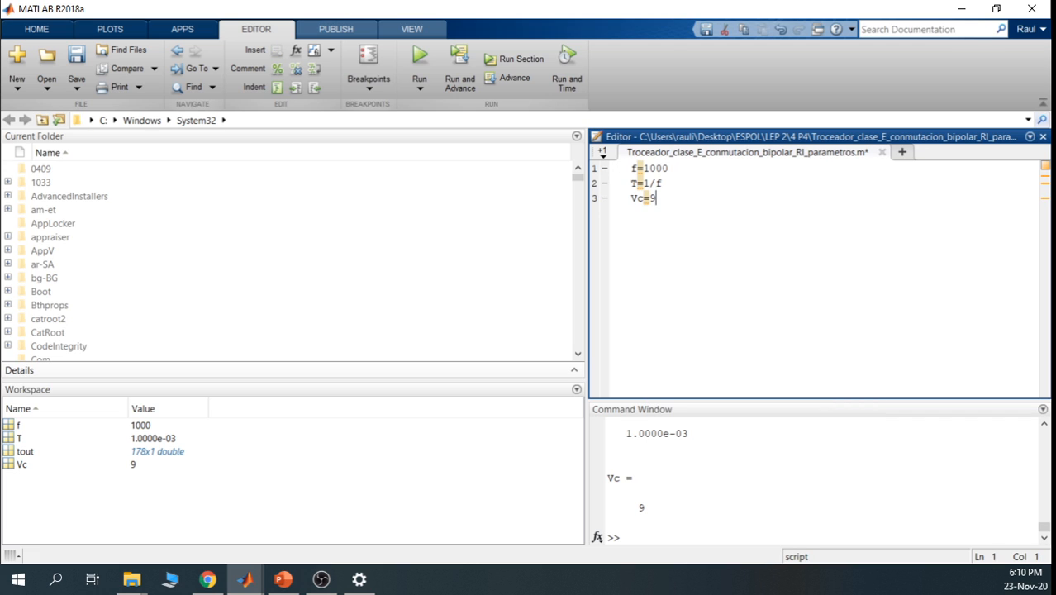
Return to the Simulink model, run the simulation, and check the mean output voltage on the Display block
left_click(964, 9)
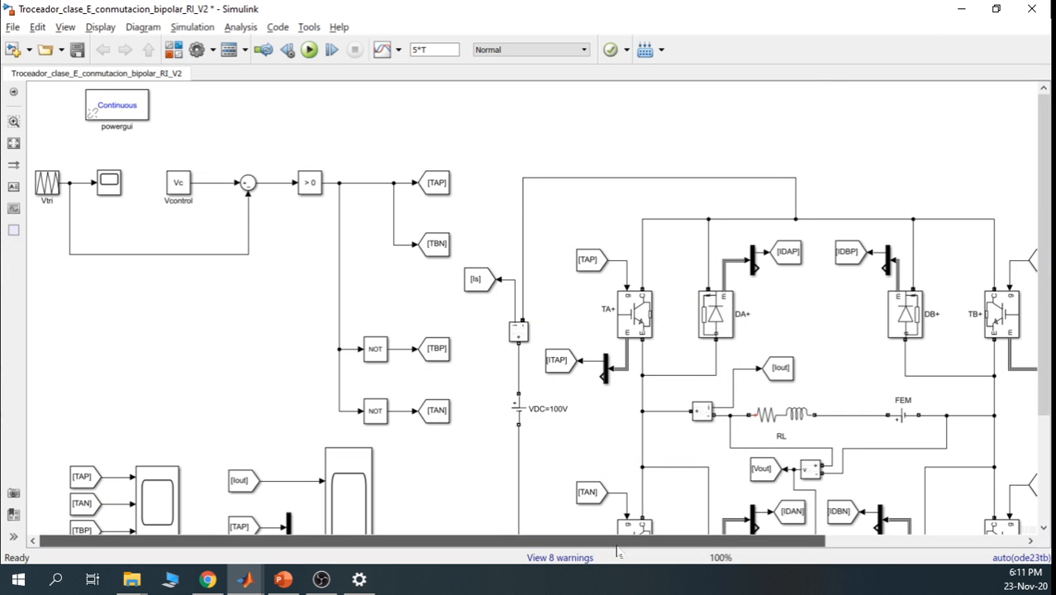
left_click_drag(612, 541, 780, 541)
left_click_drag(1049, 311, 1050, 370)
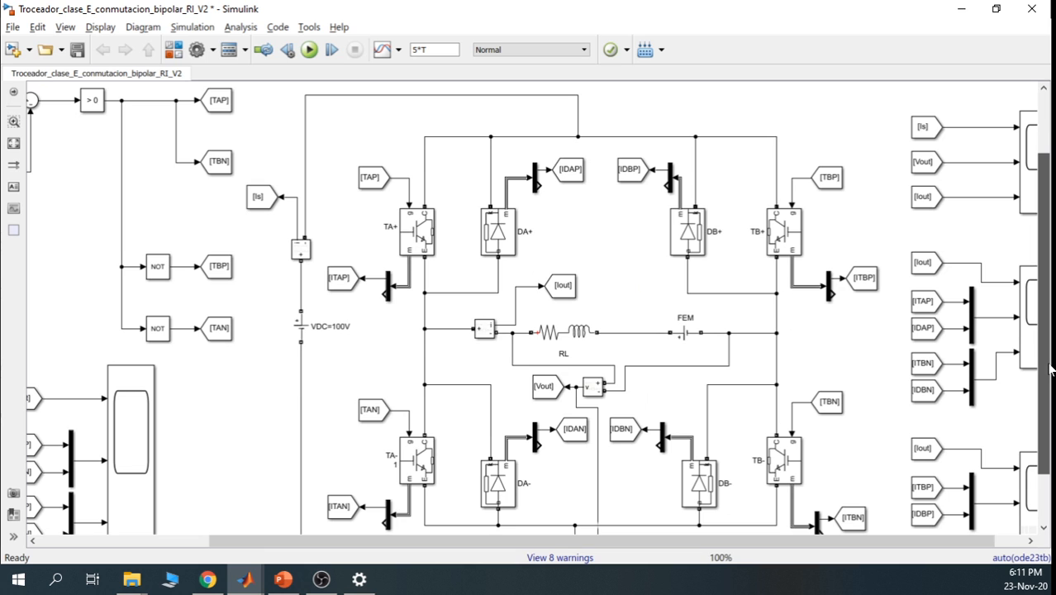
left_click(309, 49)
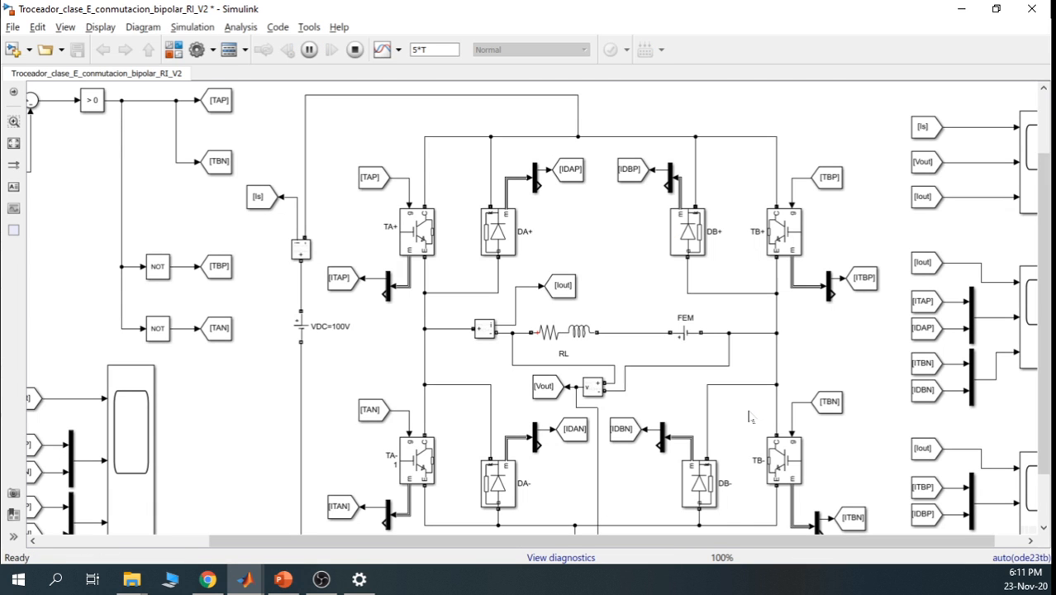
left_click_drag(727, 541, 762, 542)
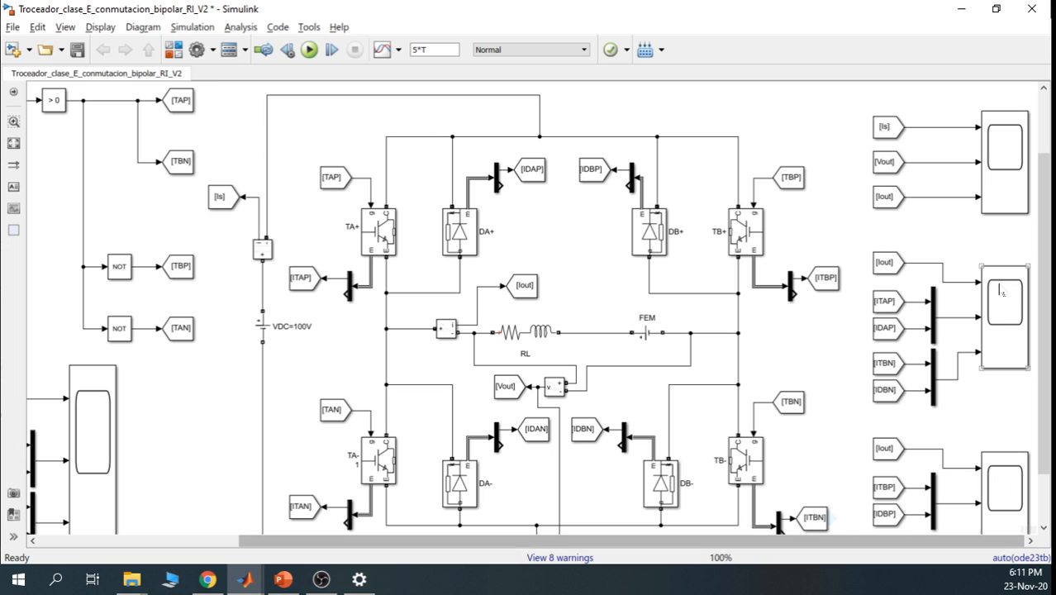
left_click_drag(1048, 240, 1049, 315)
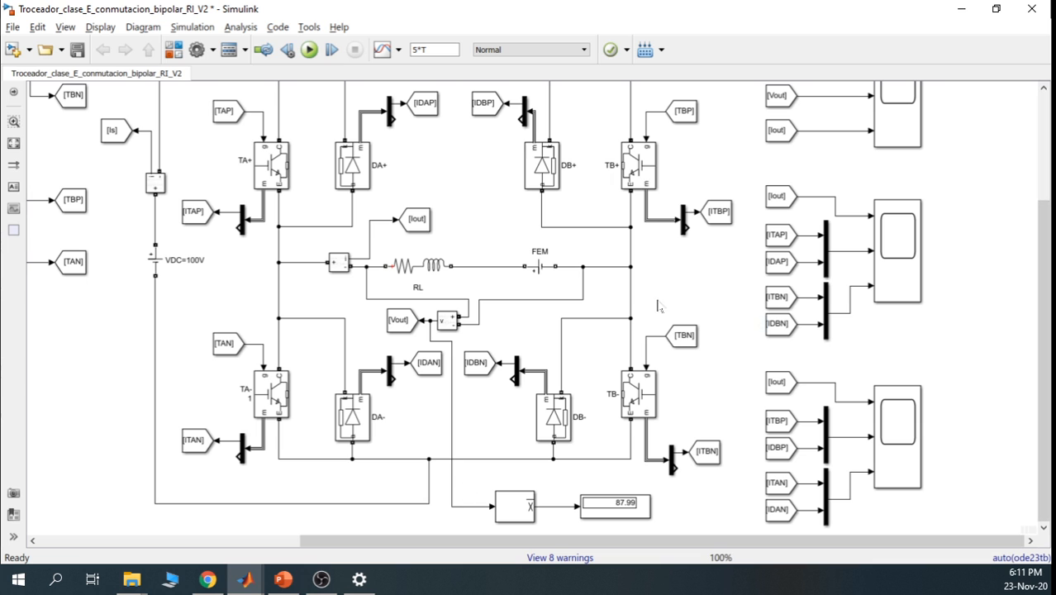
Examine the output voltage pulses in the Is, Vout and Iout scope and compare them with the Display block's mean value
left_click(903, 136)
double_click(903, 137)
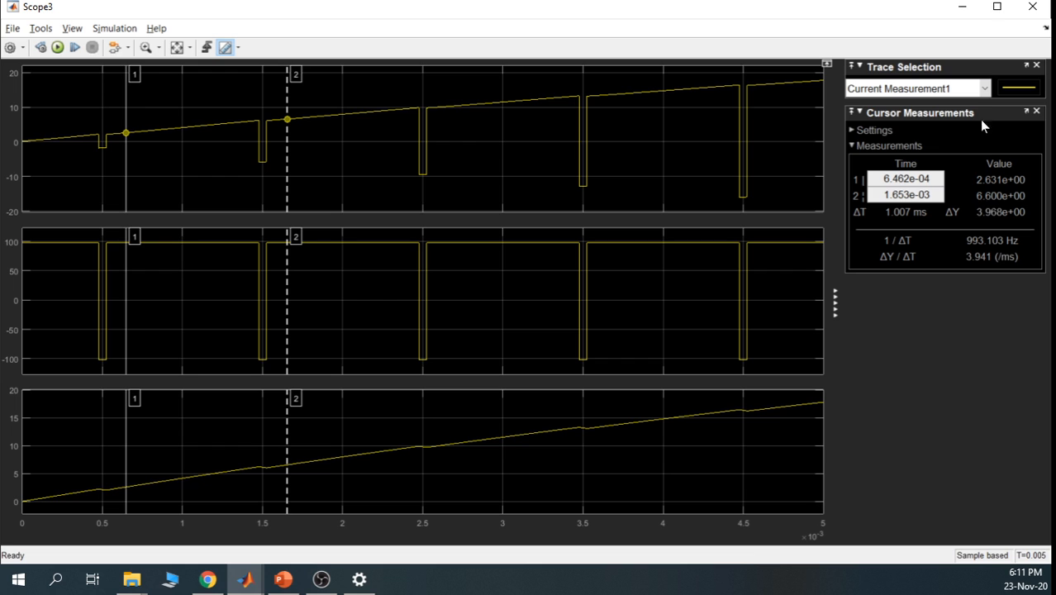
left_click(965, 10)
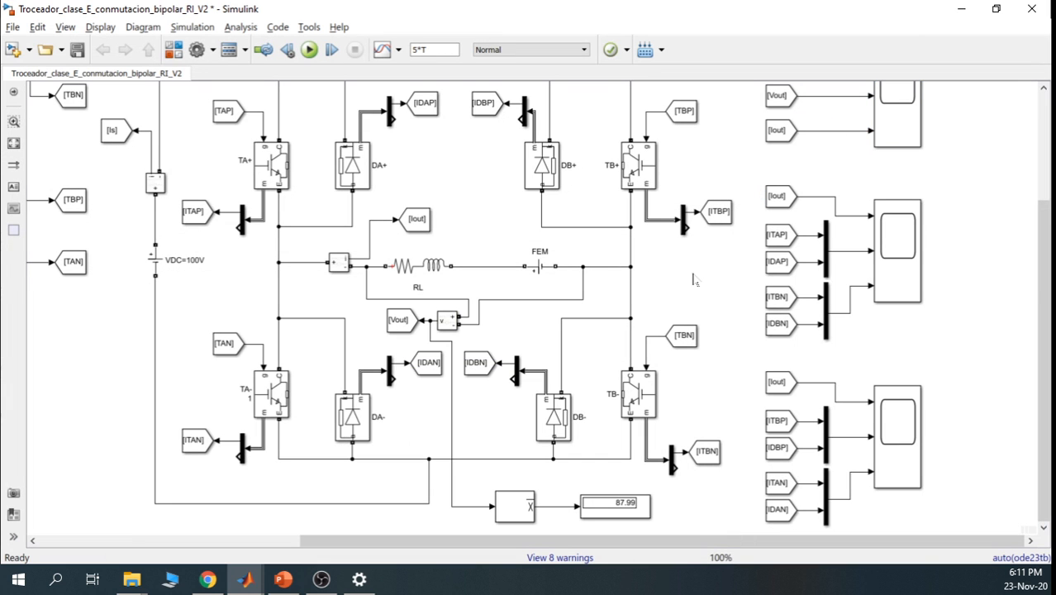
left_click(628, 513)
left_click(694, 513)
Switch to MATLAB, set Vc to 10 in the parameters script, and evaluate the whole script
left_click(246, 581)
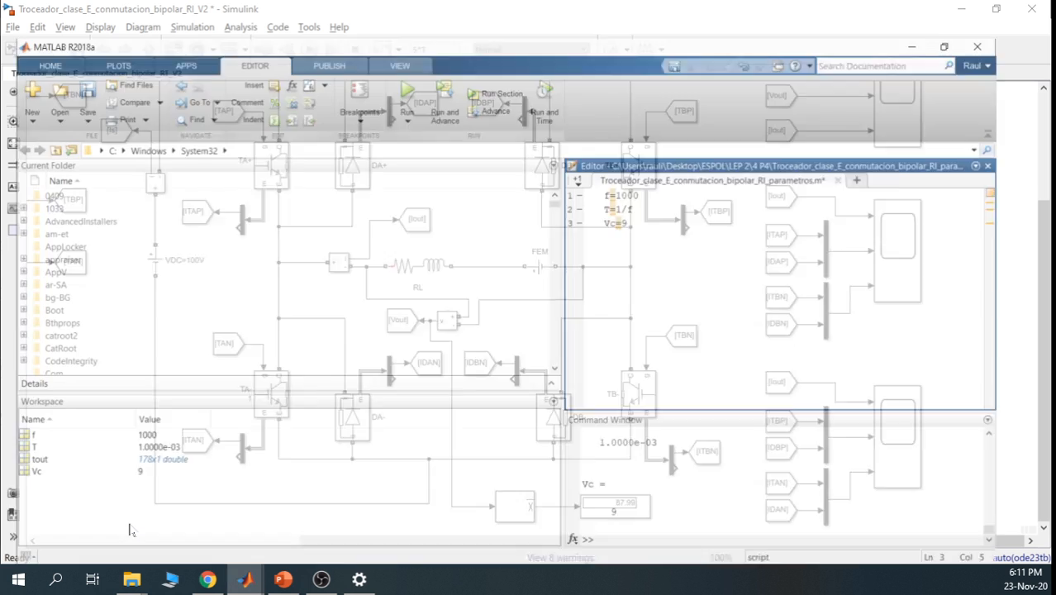
left_click(108, 521)
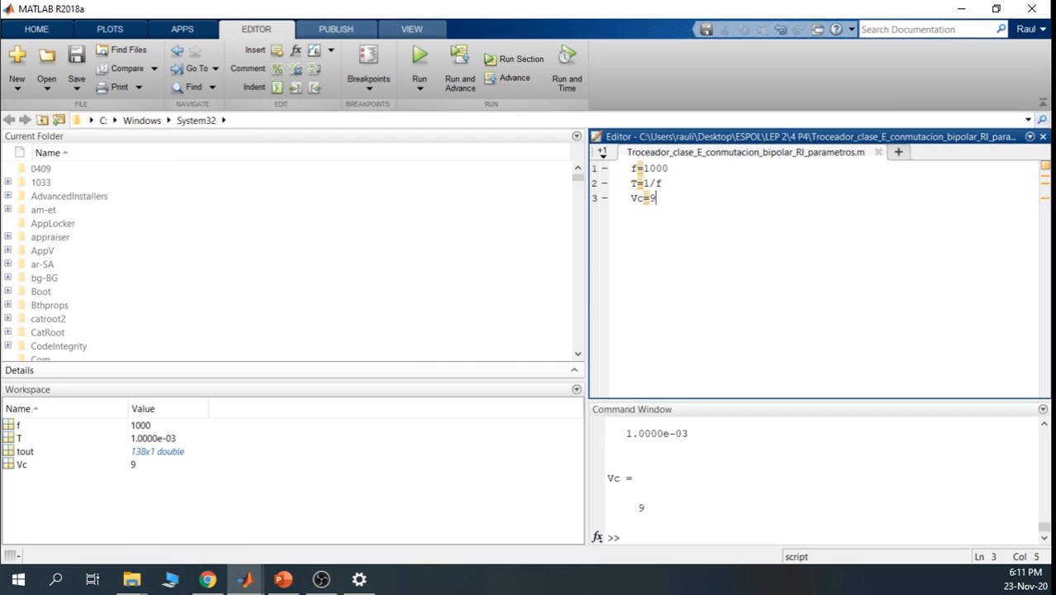
key("BackSpace")
type("10")
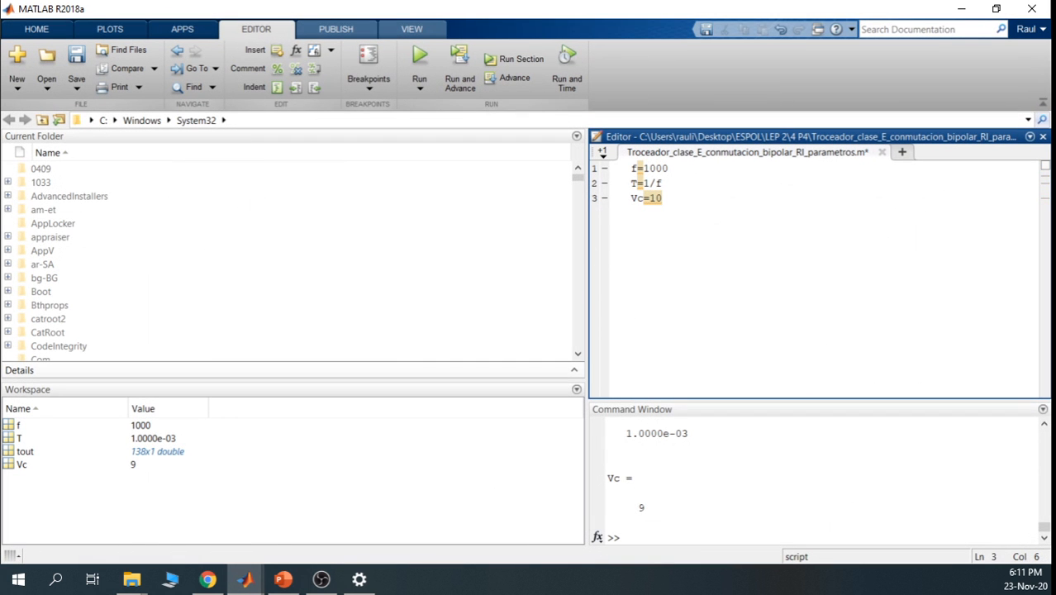
left_click_drag(663, 198, 628, 168)
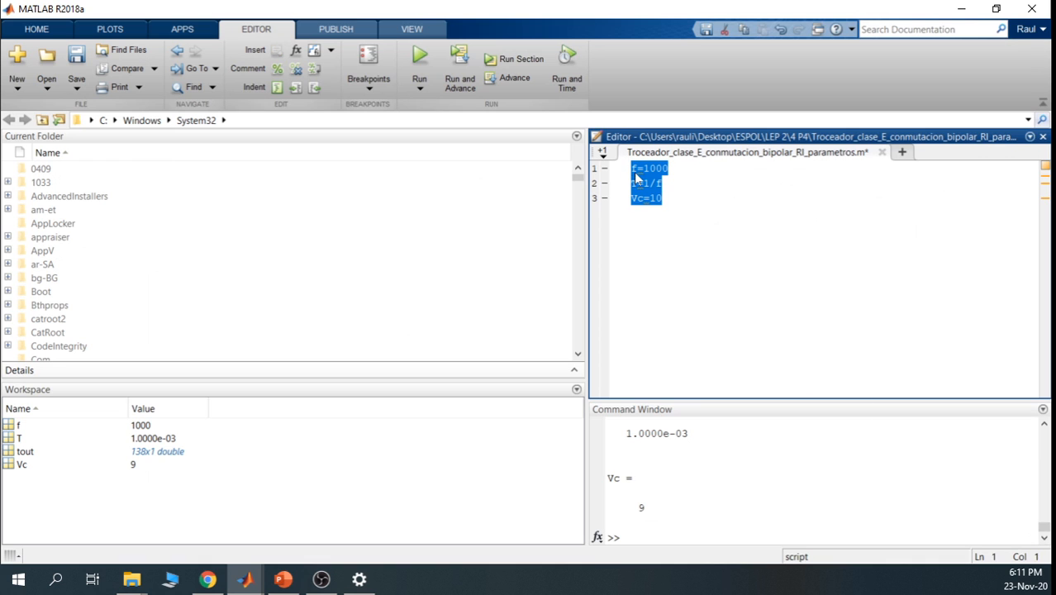
right_click(655, 184)
left_click(658, 183)
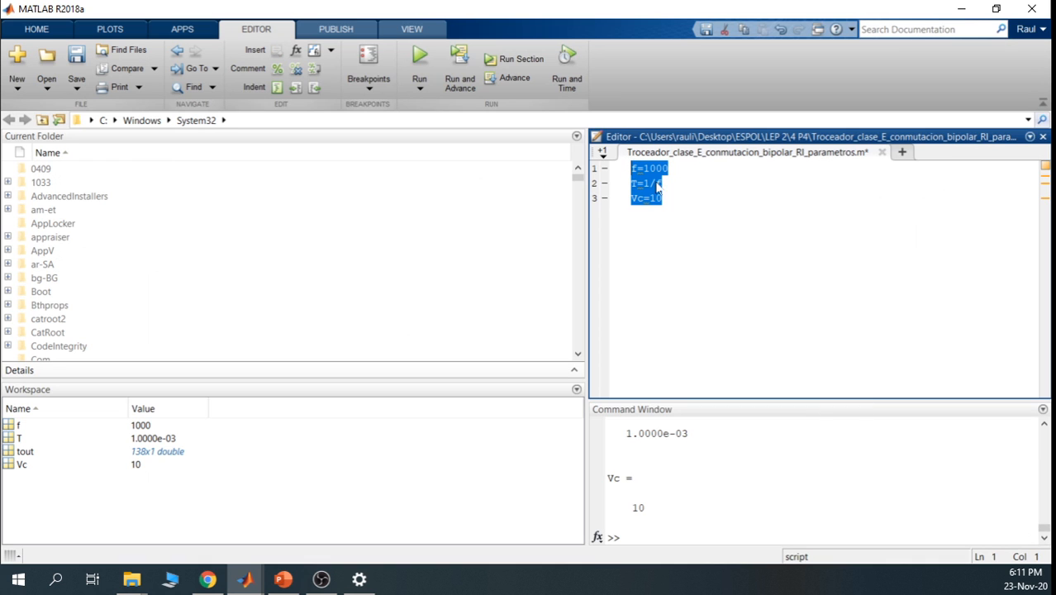
Rerun the simulation in Simulink and examine the resulting mean voltage and the Is, Vout and Iout waveforms
left_click(961, 9)
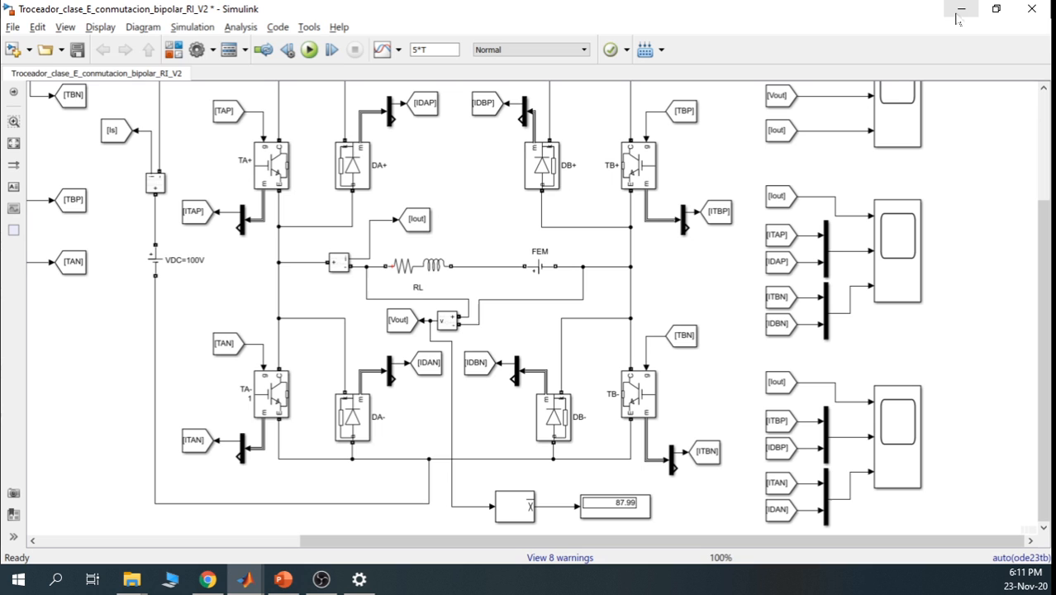
left_click(309, 50)
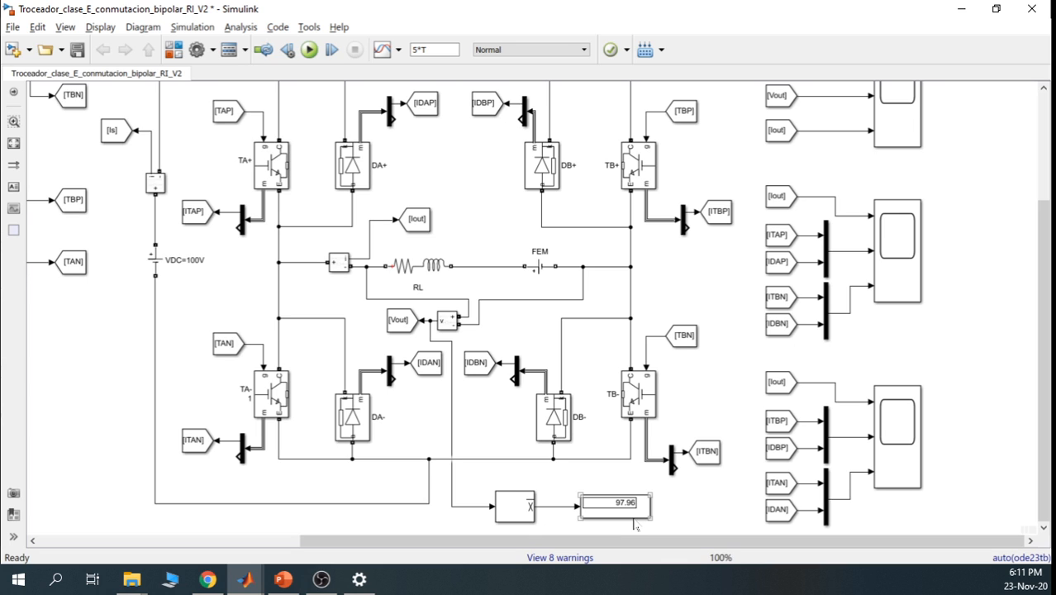
double_click(897, 120)
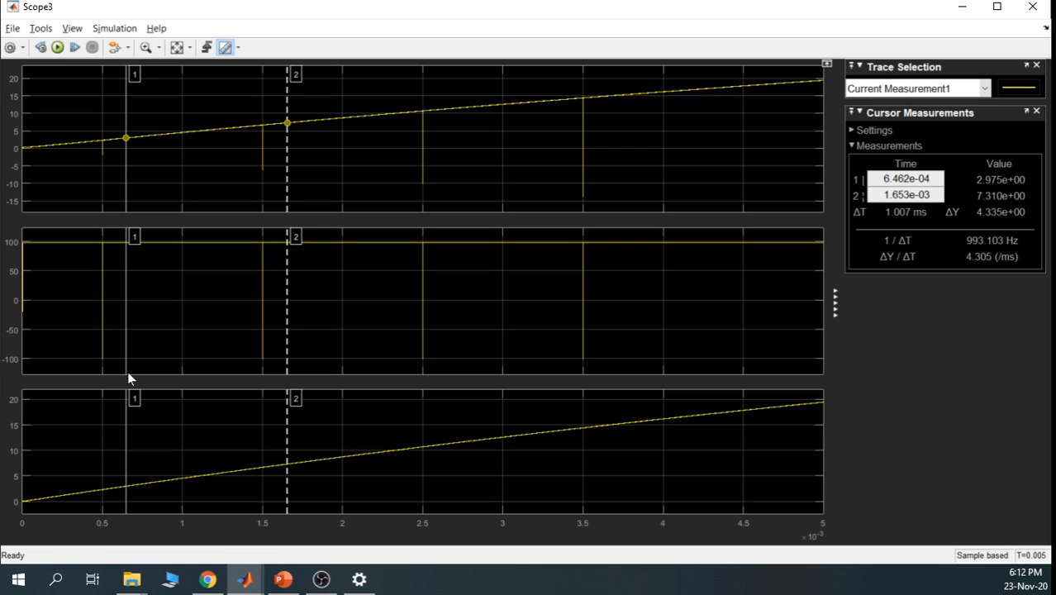
left_click(961, 8)
left_click(731, 376)
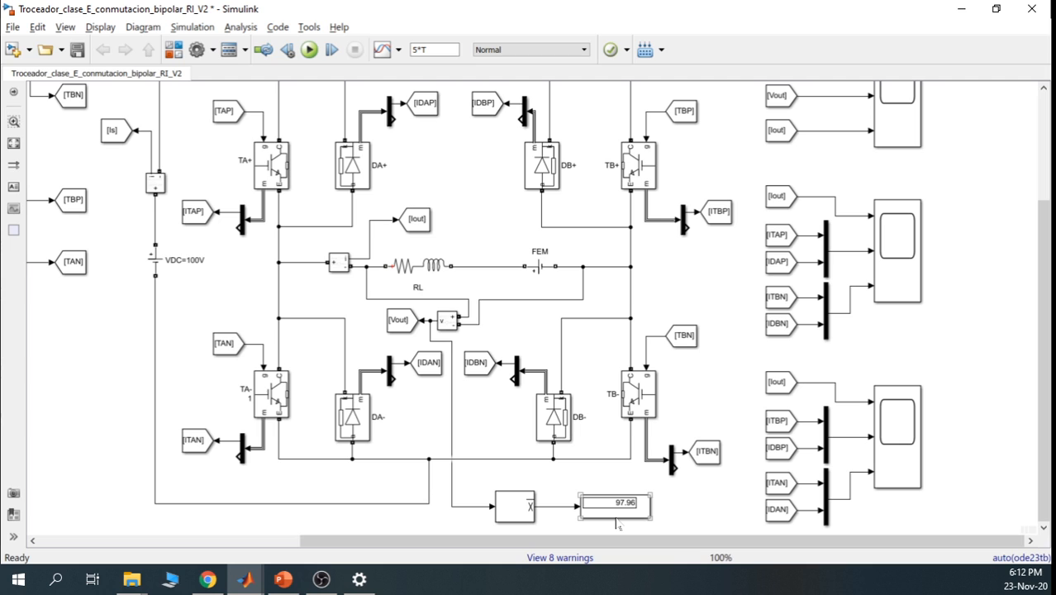
left_click(710, 517)
Check the forward voltage Vf in the block parameters of IGBTs TA+ and TB-
left_click_drag(1045, 348, 1043, 313)
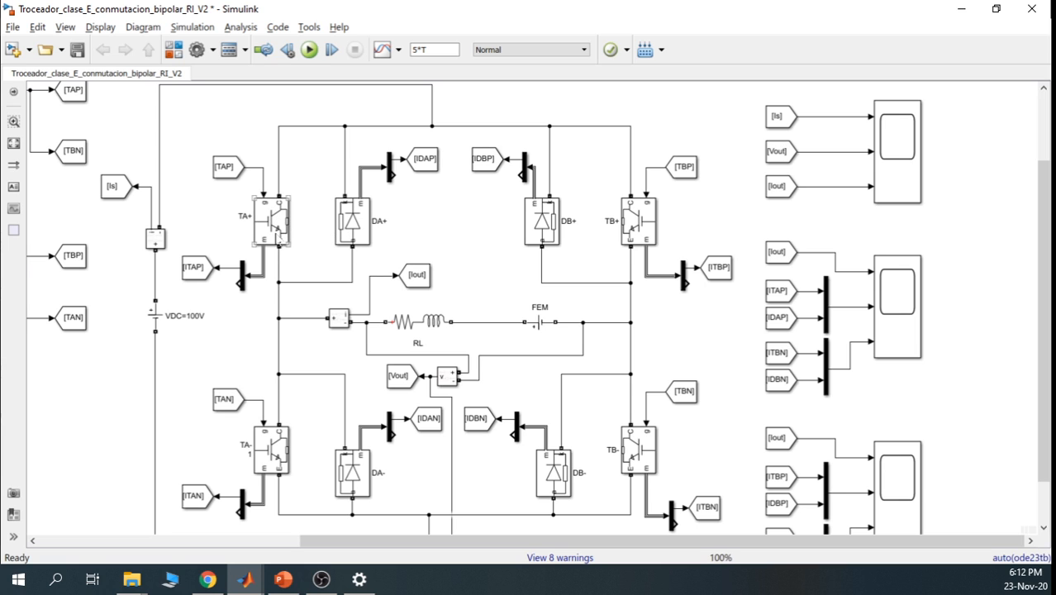
double_click(278, 238)
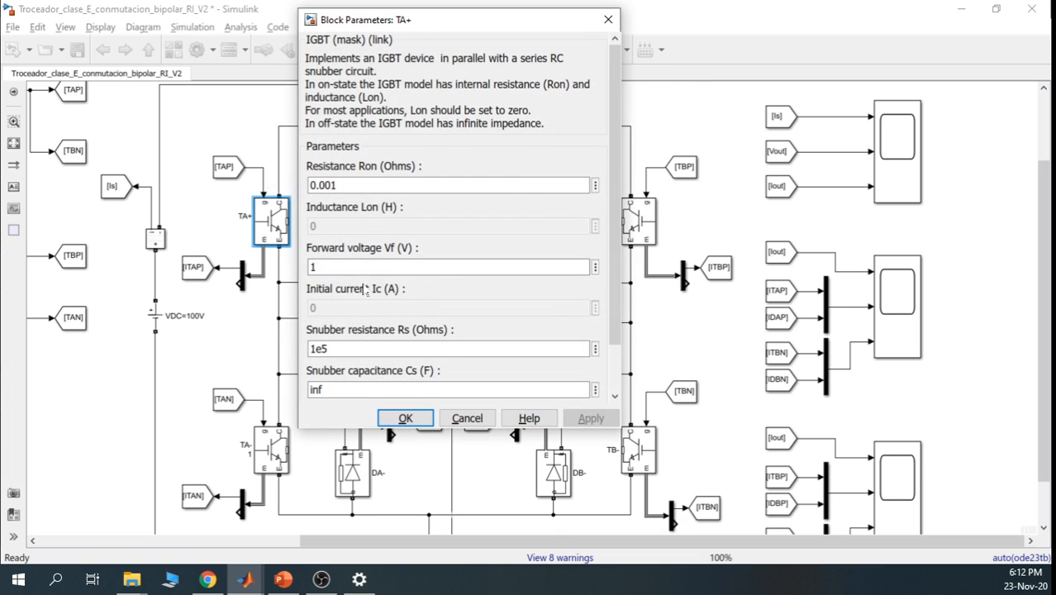
key("Tab")
left_click(609, 19)
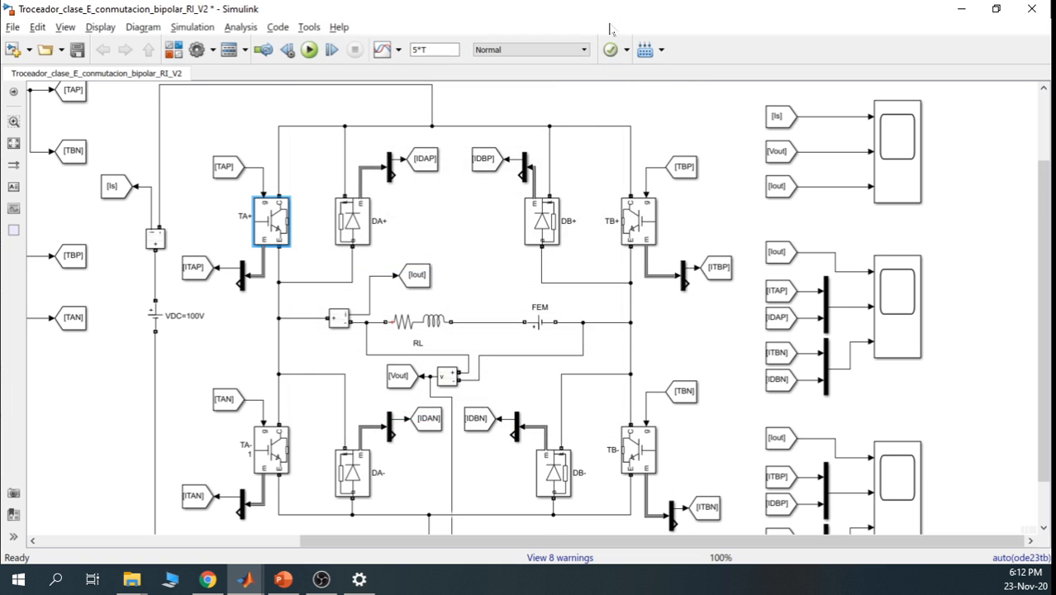
left_click(645, 446)
double_click(643, 445)
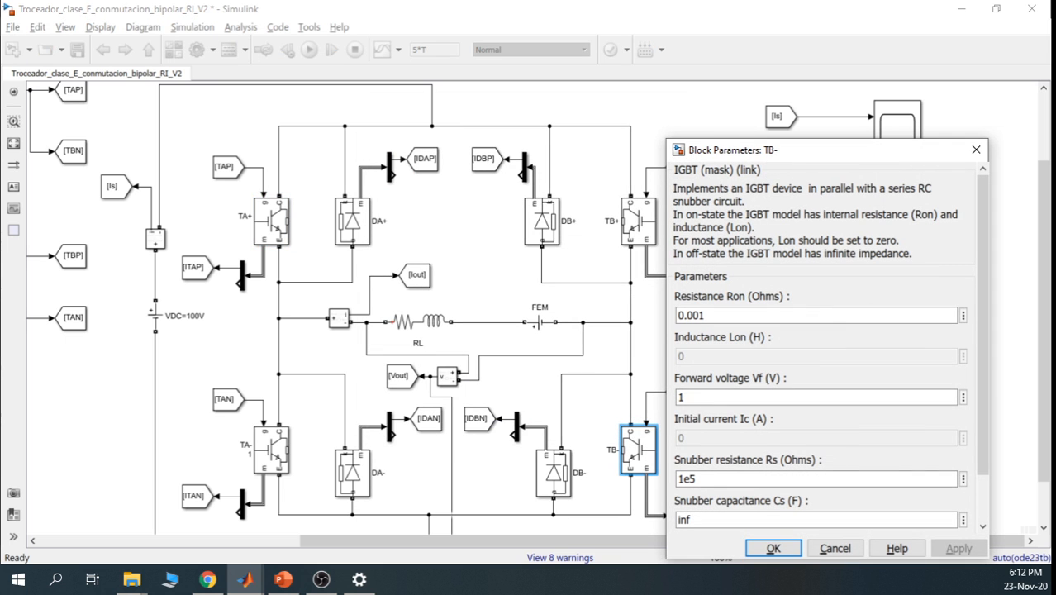
left_click_drag(786, 157, 808, 103)
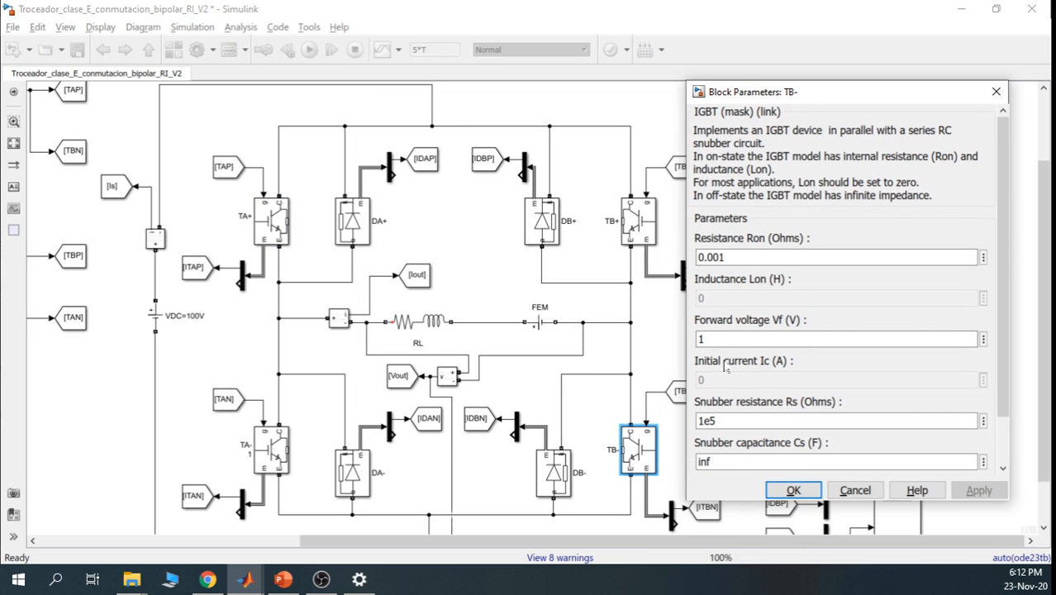
left_click(998, 92)
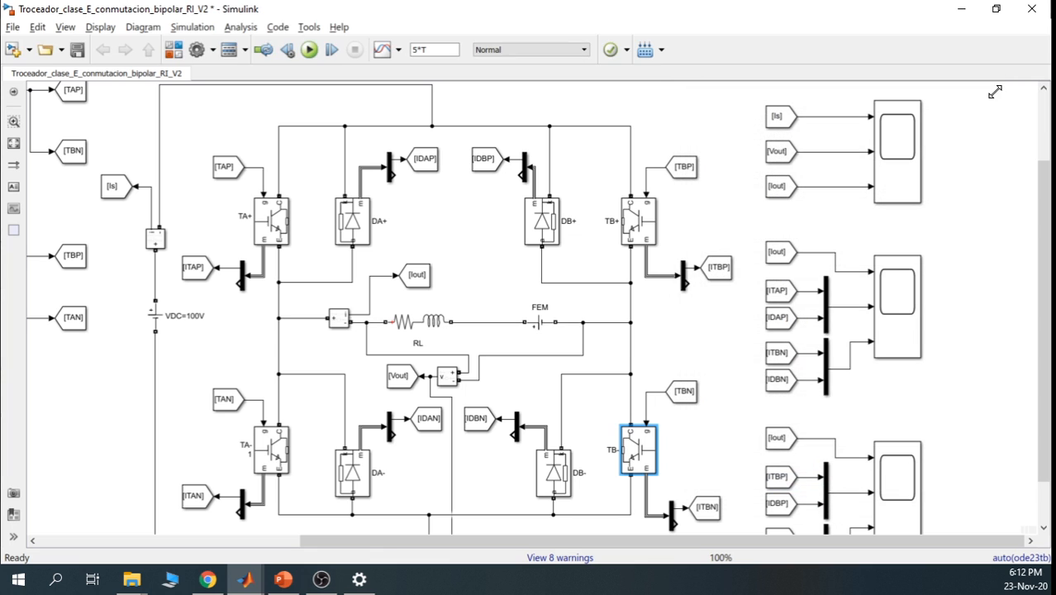
left_click(979, 211)
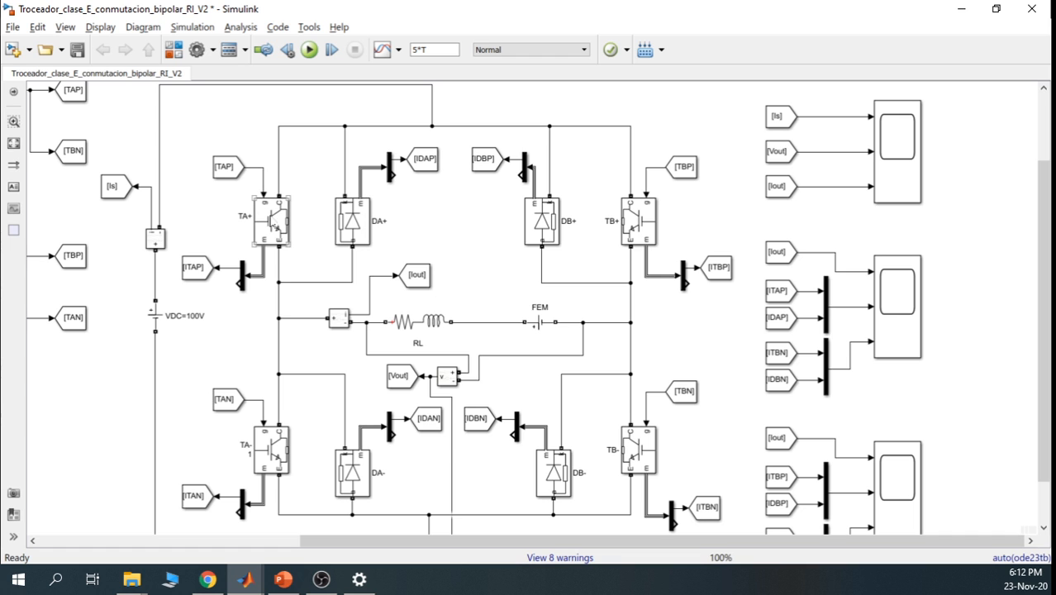
Set the forward voltage Vf of IGBT TA+ to 0.00001 V and apply the change
double_click(274, 225)
double_click(312, 266)
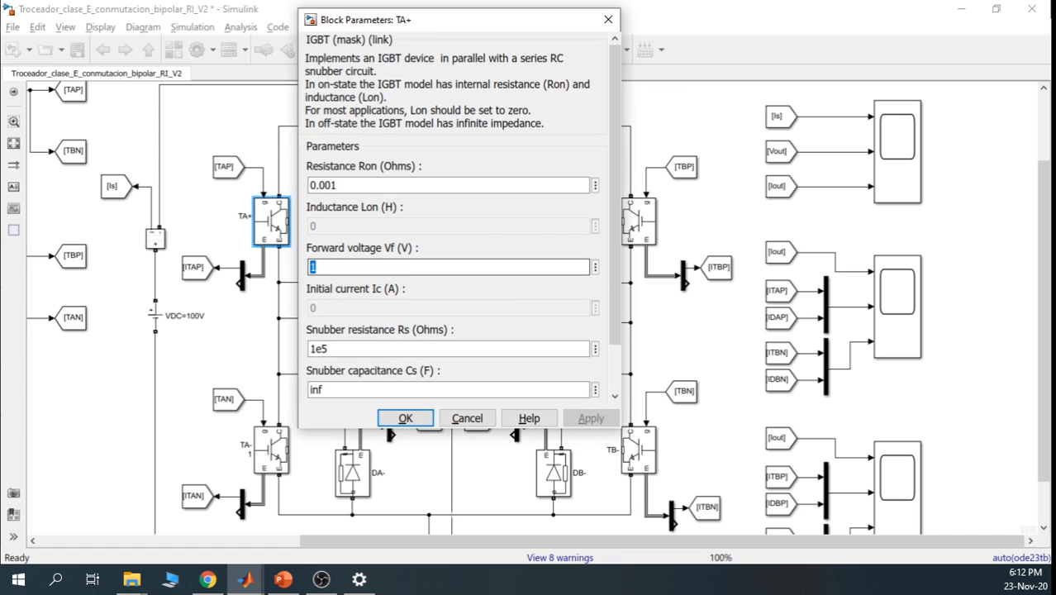
type("0")
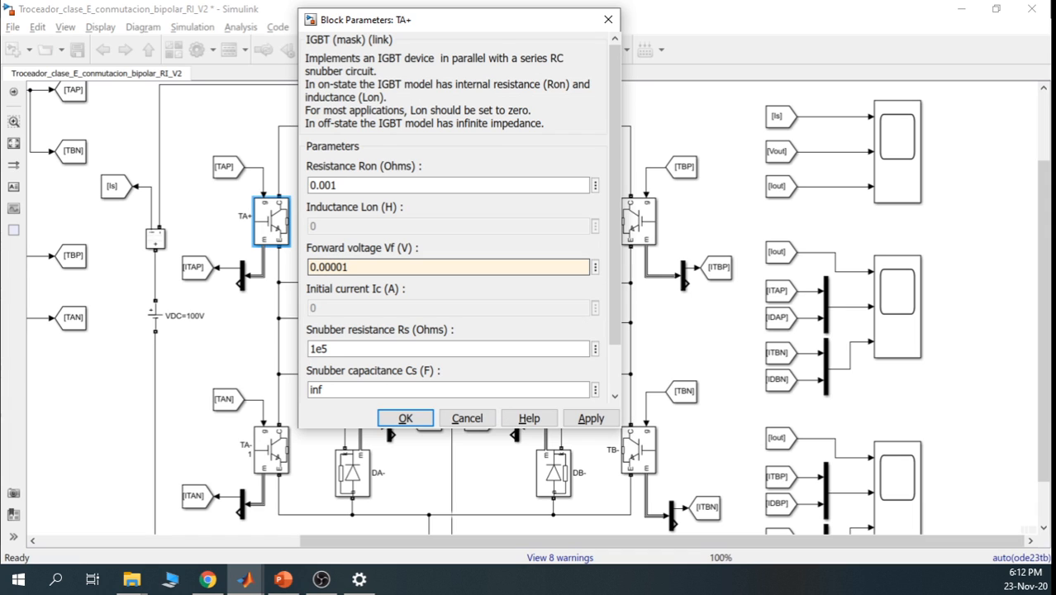
key("ctrl+a")
left_click(591, 419)
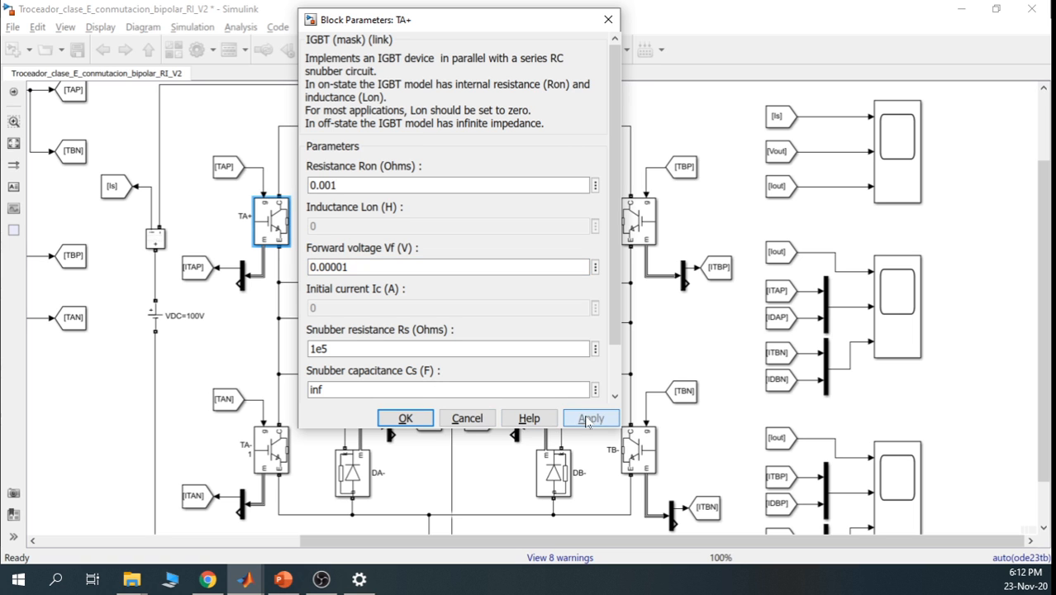
left_click(409, 418)
Set the forward voltage Vf of IGBT TB- to 0.00001 V
double_click(639, 451)
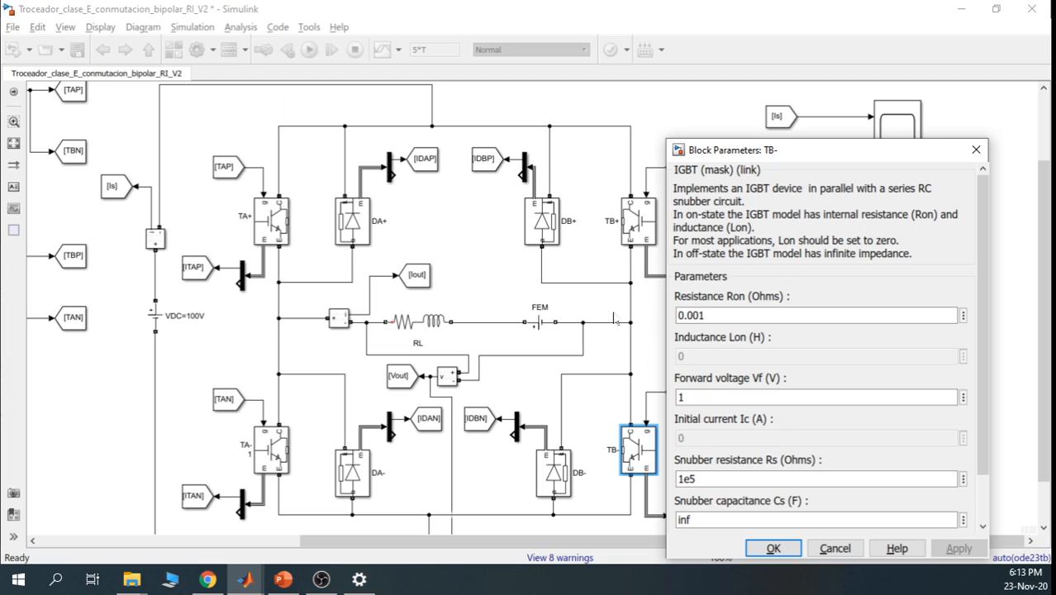
left_click(686, 315)
key("ctrl+a")
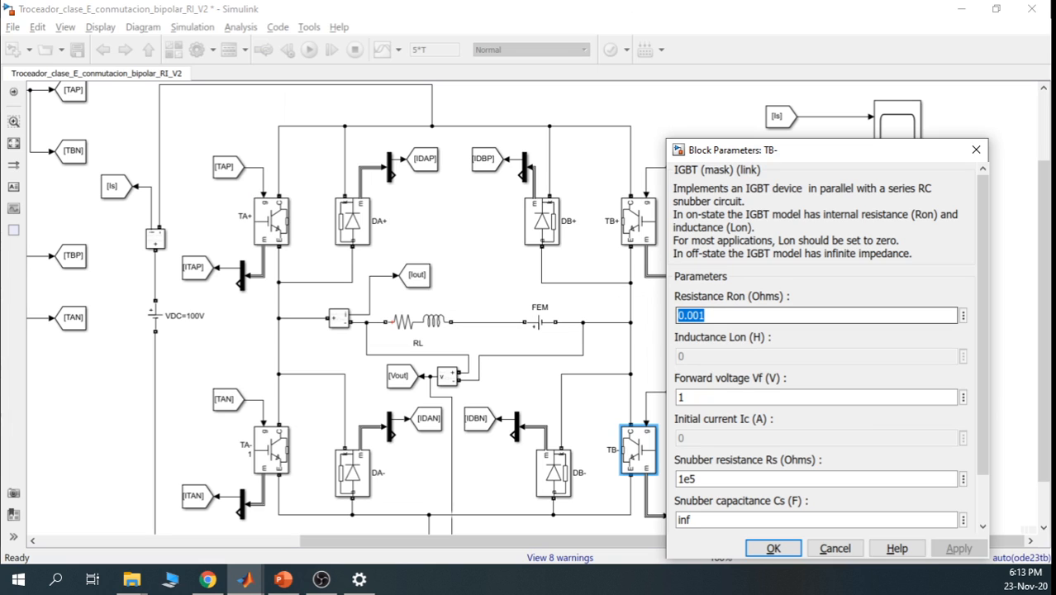
key("Tab")
type("0.00001")
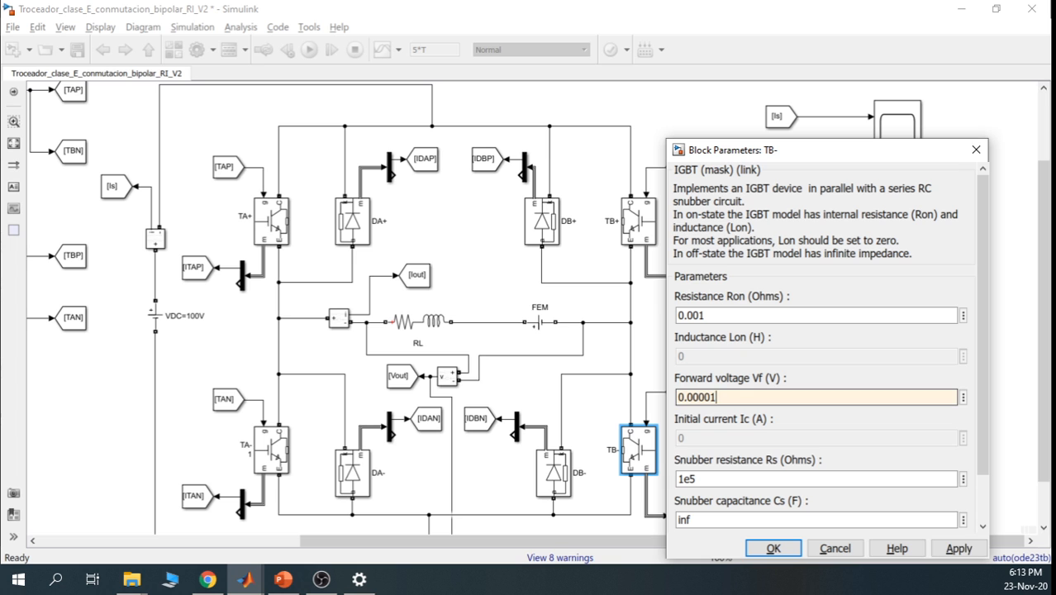
left_click(774, 549)
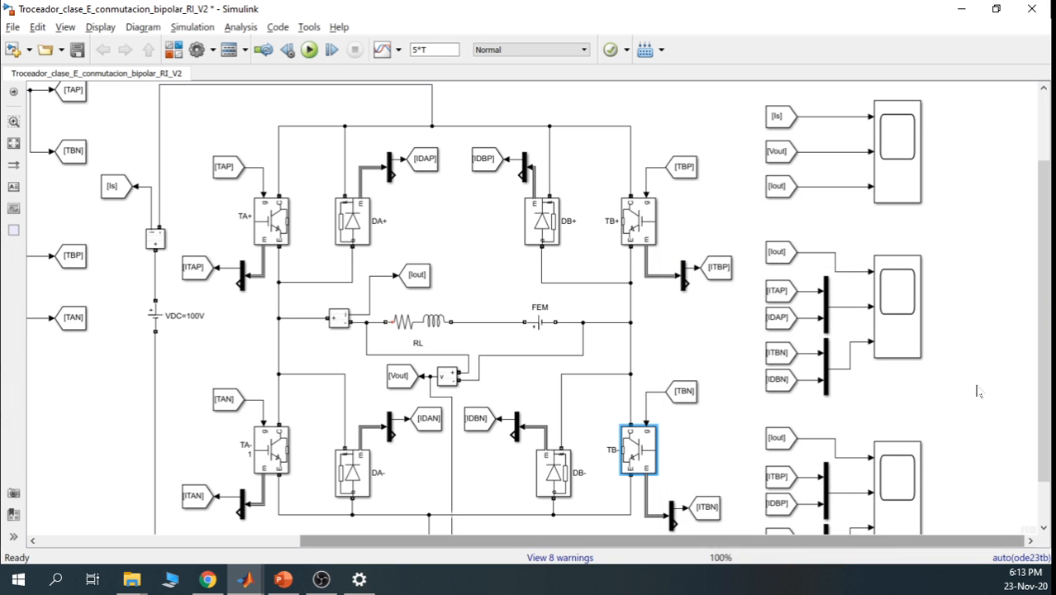
Examine the conduction path through IGBTs TA+ and TB- together with the mean-voltage Display block
left_click_drag(1045, 336, 1041, 424)
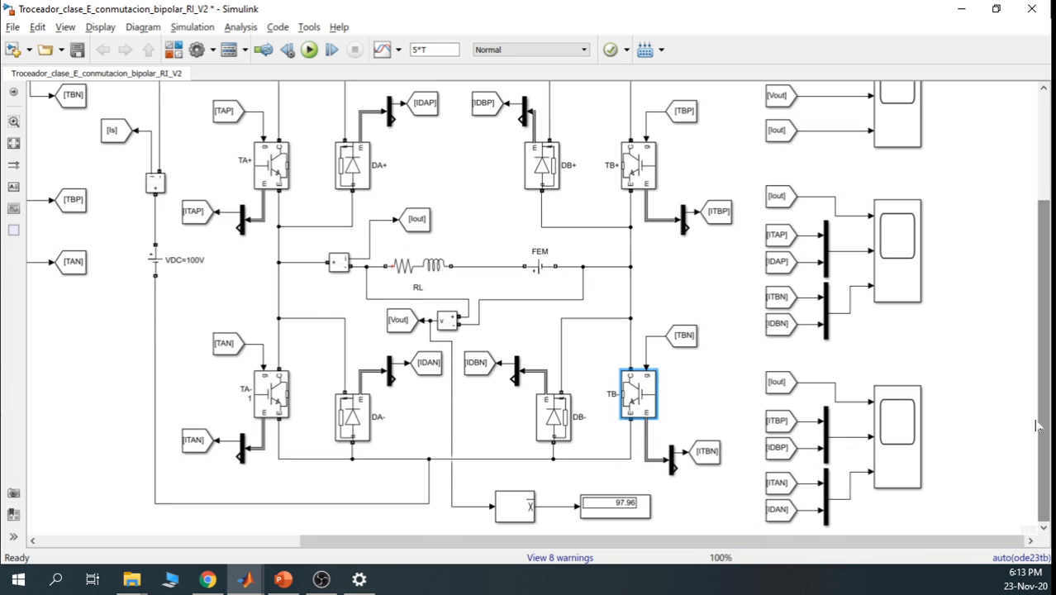
left_click(982, 408)
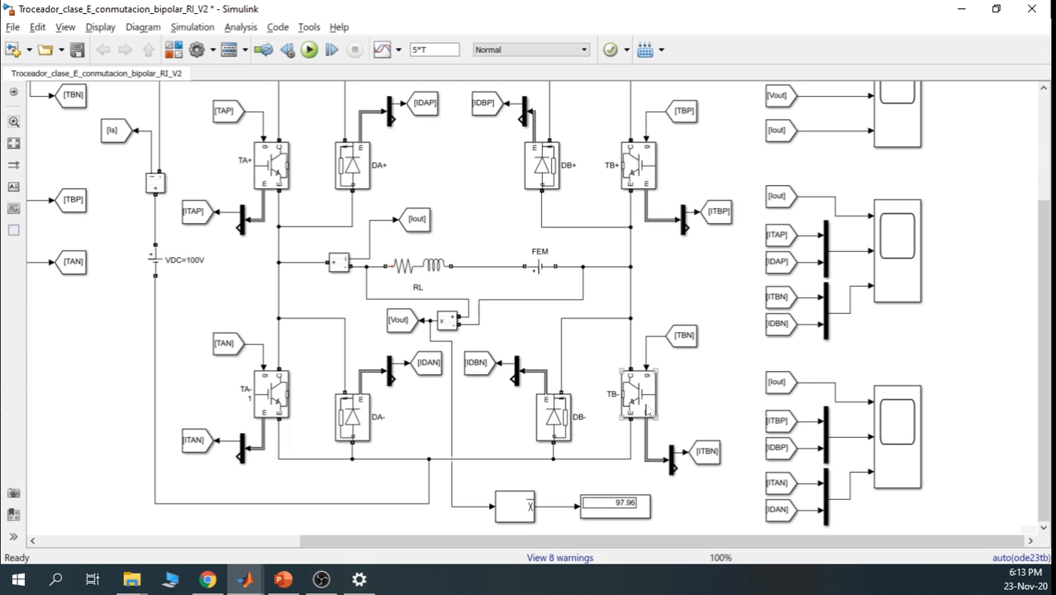
left_click(270, 175)
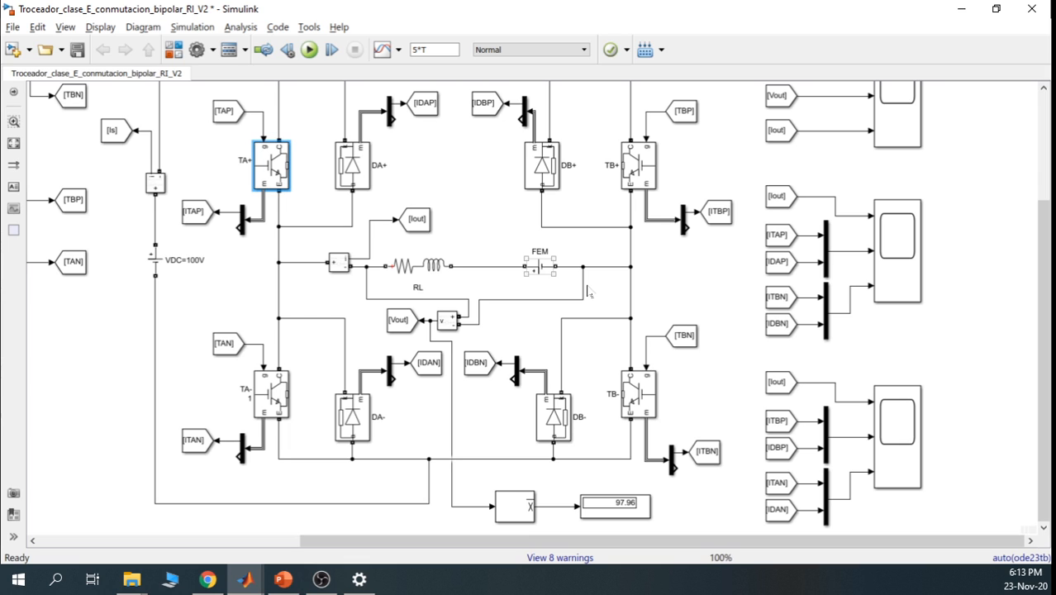
left_click(641, 397)
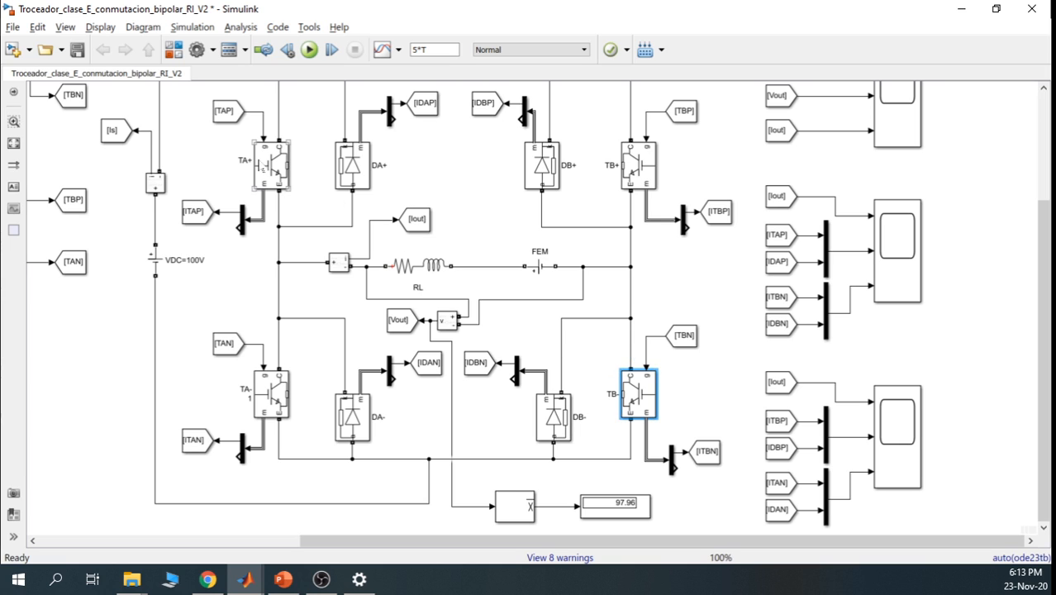
left_click(260, 162)
left_click(628, 395)
left_click(700, 403)
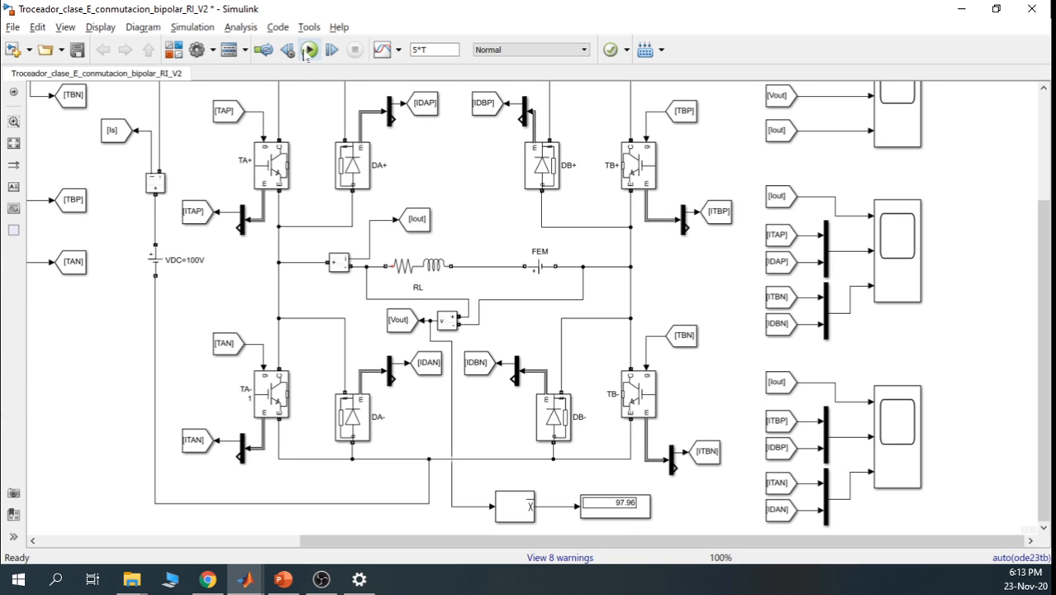
Rerun the simulation and check the mean output voltage on the Display block fed by the Mean block
left_click(309, 51)
left_click(524, 513)
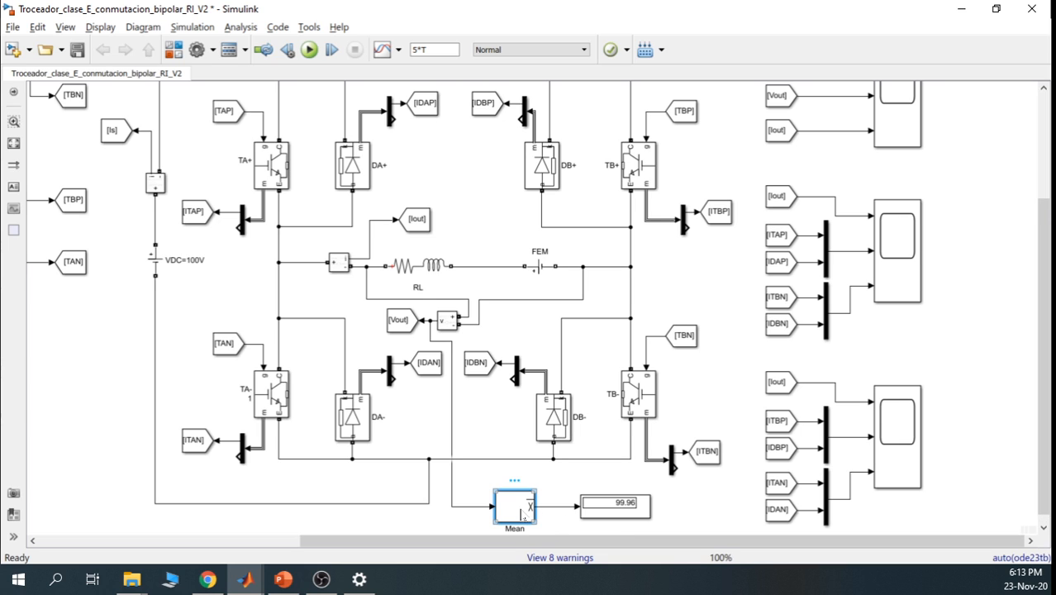
left_click(628, 512)
left_click(663, 511)
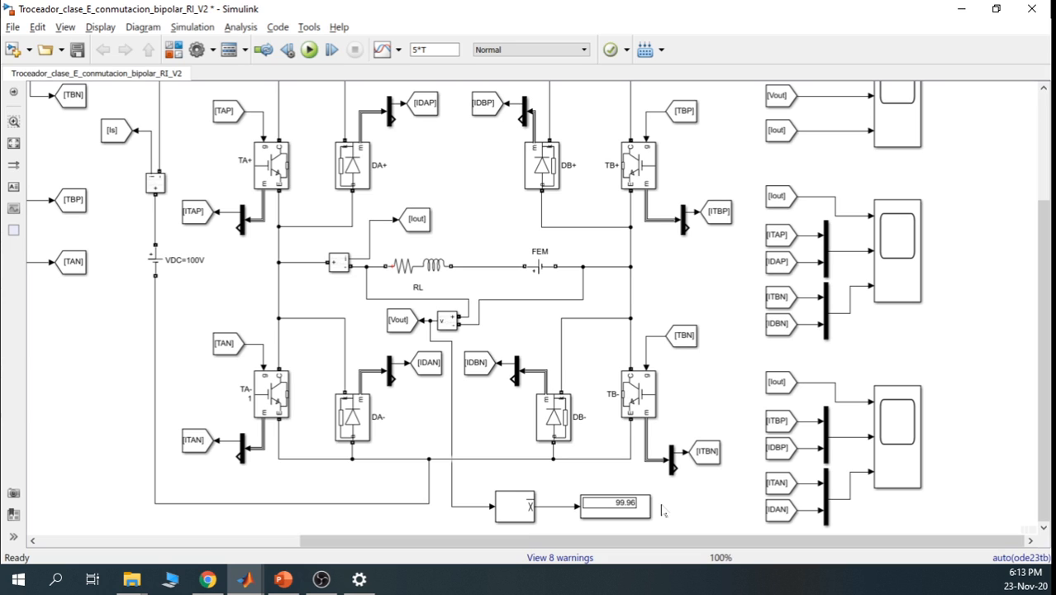
Look up the Mean blocks in the library's Additional Measurements category under Specialized Technology Fundamental Blocks, and put the library away
left_click(172, 57)
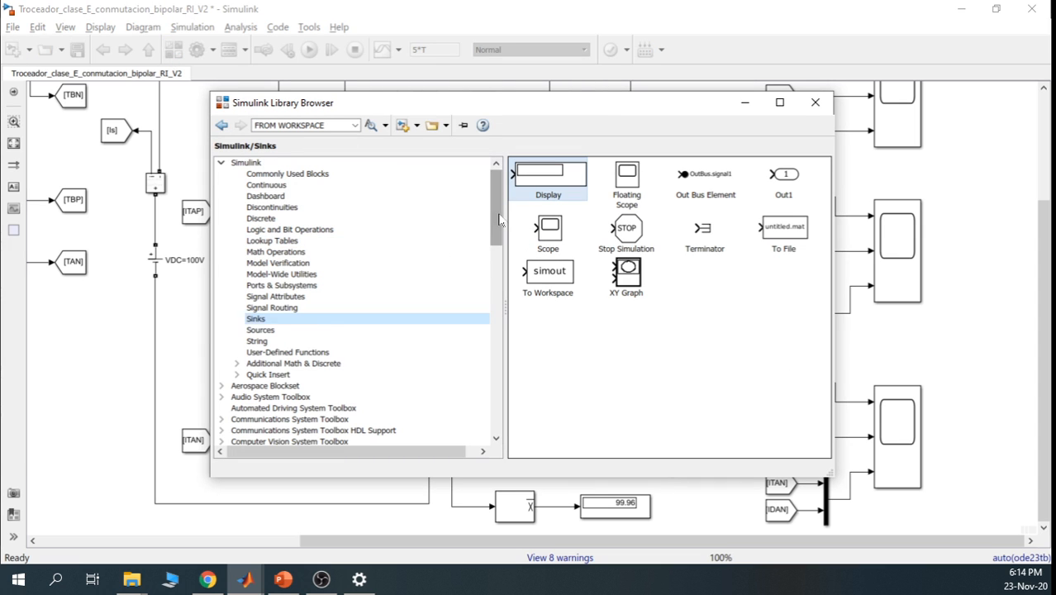
left_click_drag(499, 219, 496, 387)
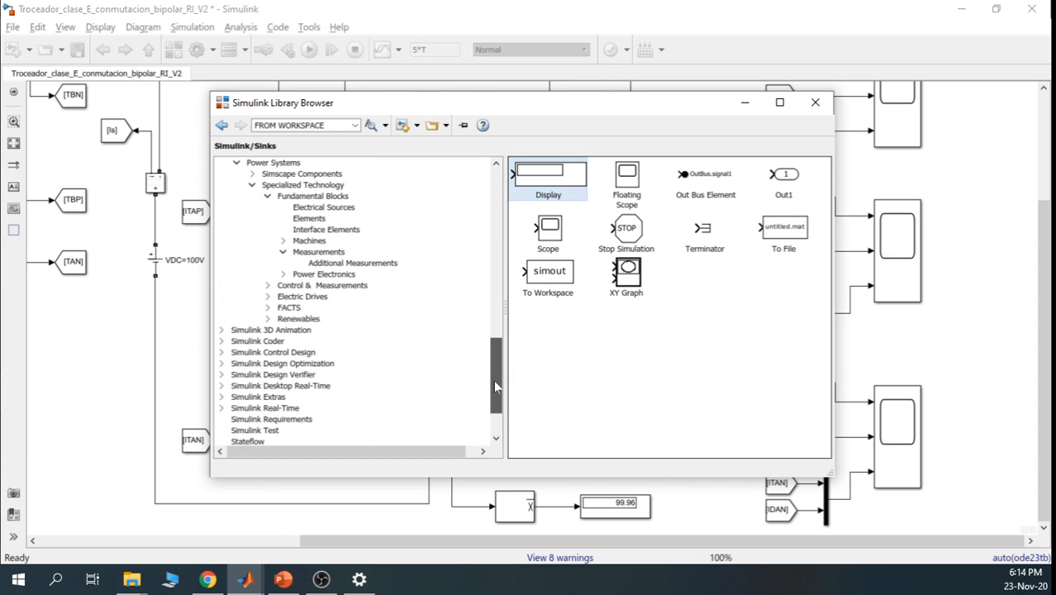
left_click(357, 264)
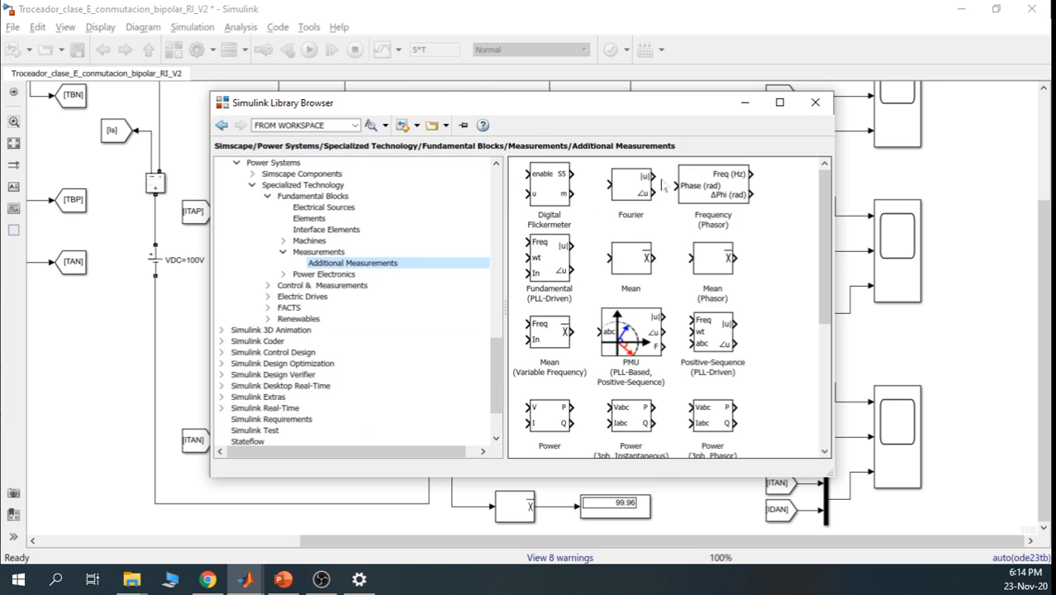
left_click_drag(820, 232, 817, 194)
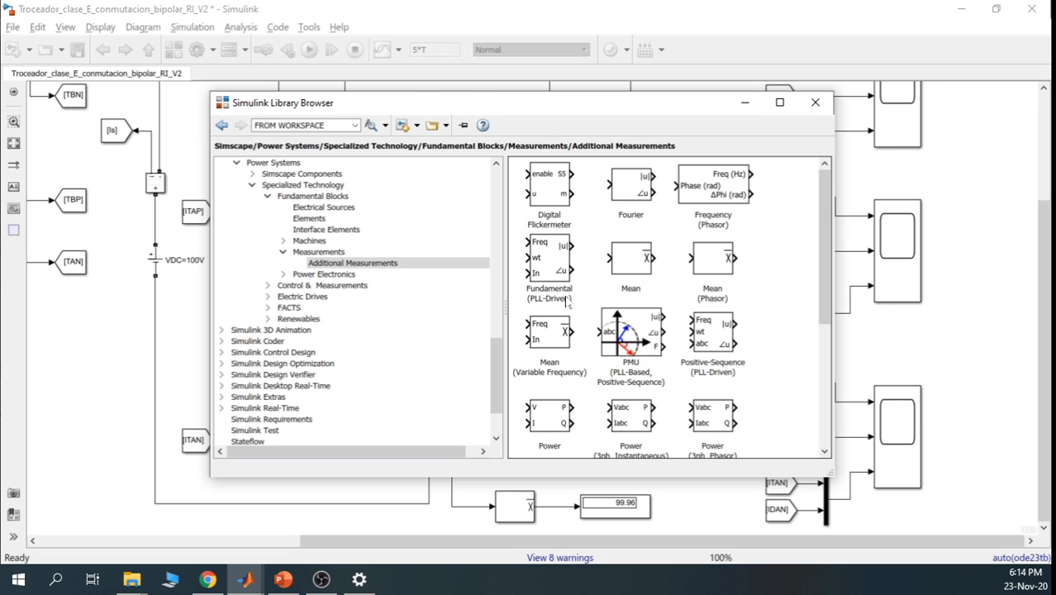
left_click(553, 331)
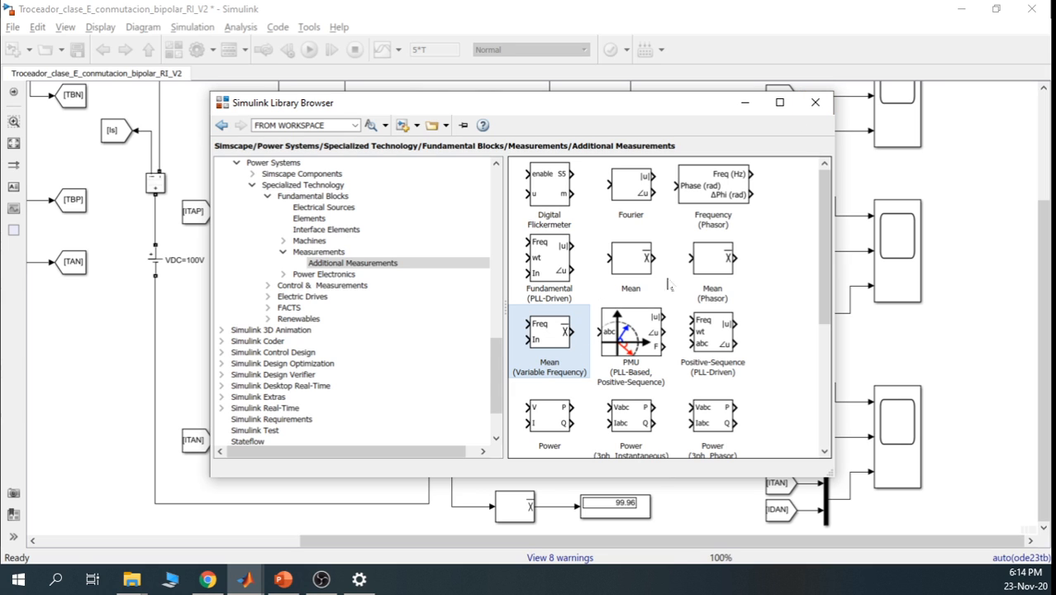
left_click(746, 103)
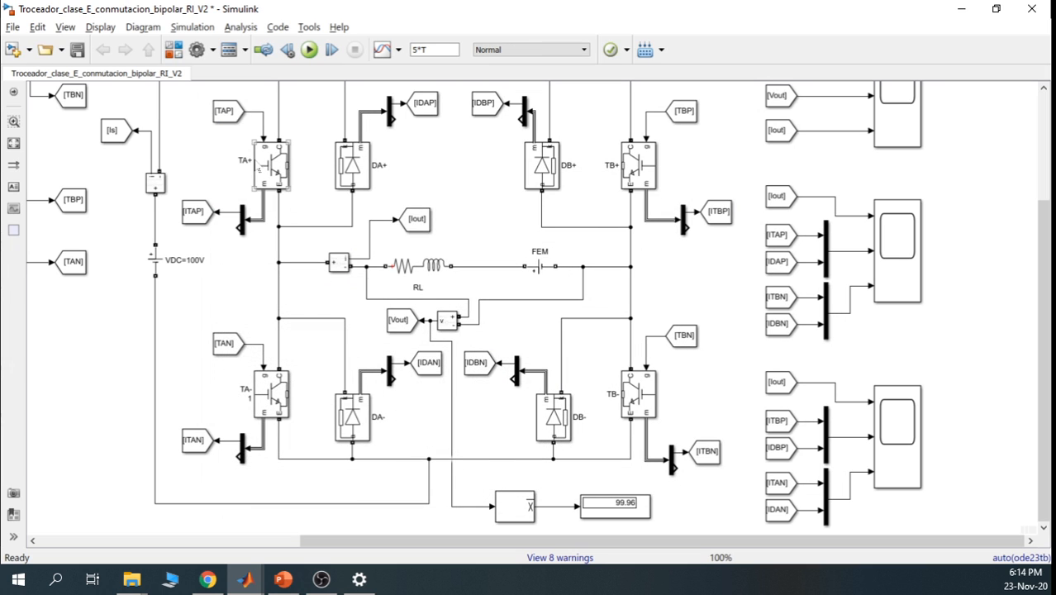
Set the forward voltage Vf of IGBT TA+ back to 1 V and apply it
double_click(276, 168)
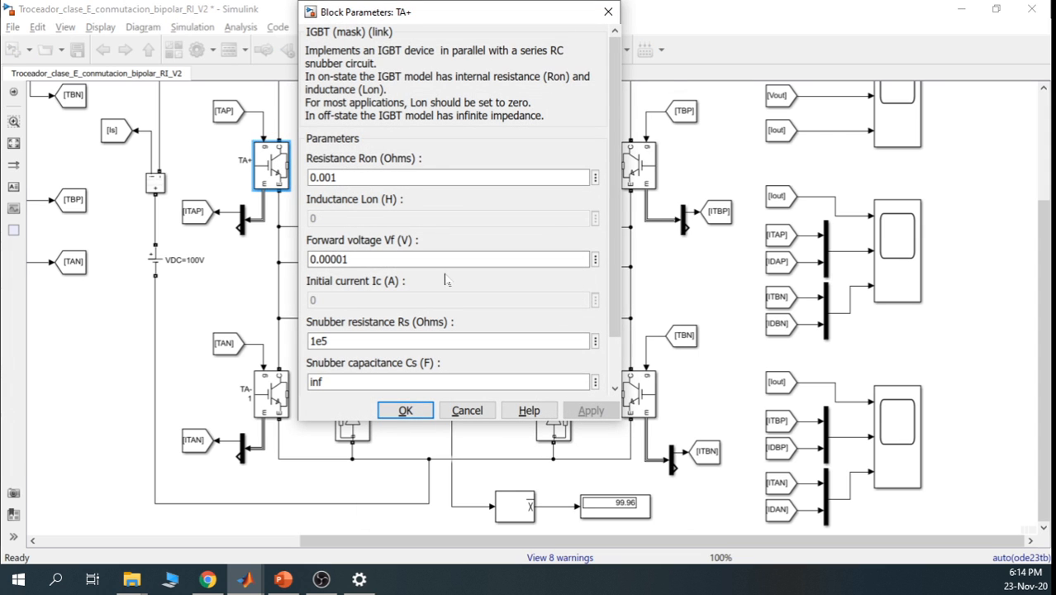
double_click(446, 260)
type("1")
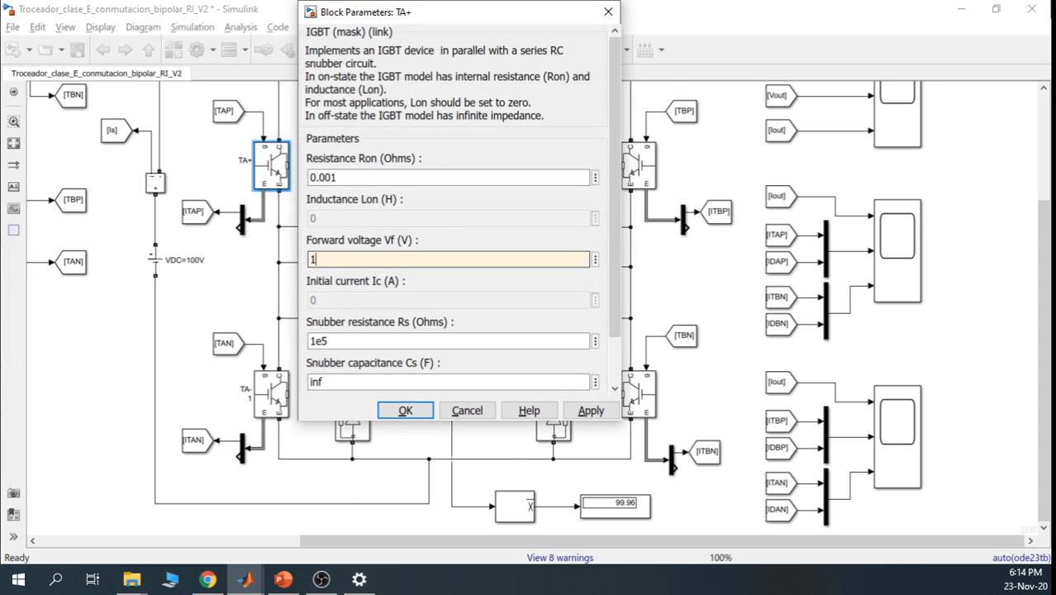
left_click(580, 413)
left_click(420, 410)
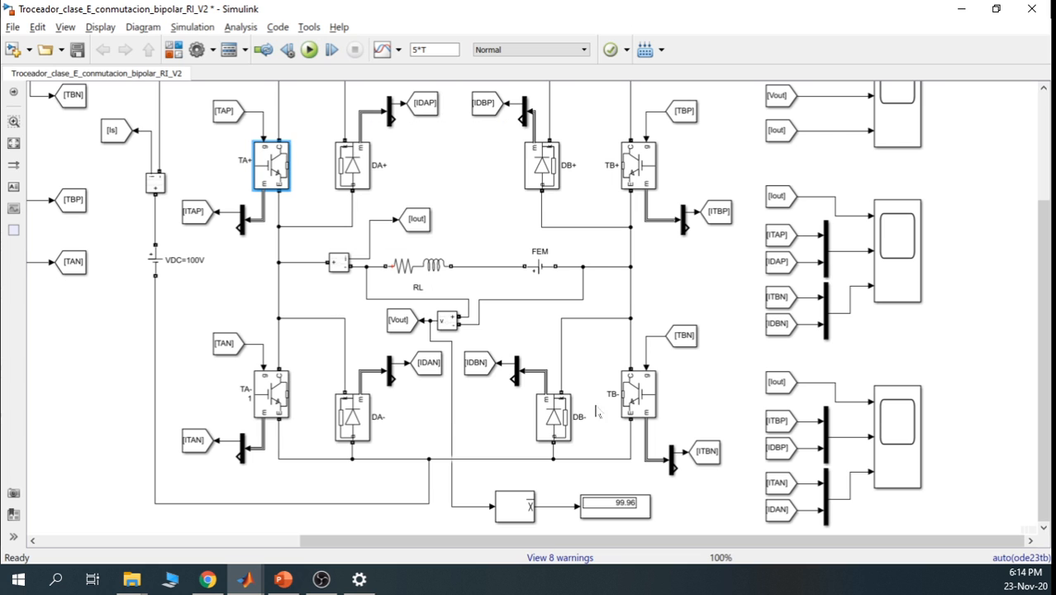
Set the forward voltage Vf of IGBT TB- back to 1 V and apply it
left_click(640, 401)
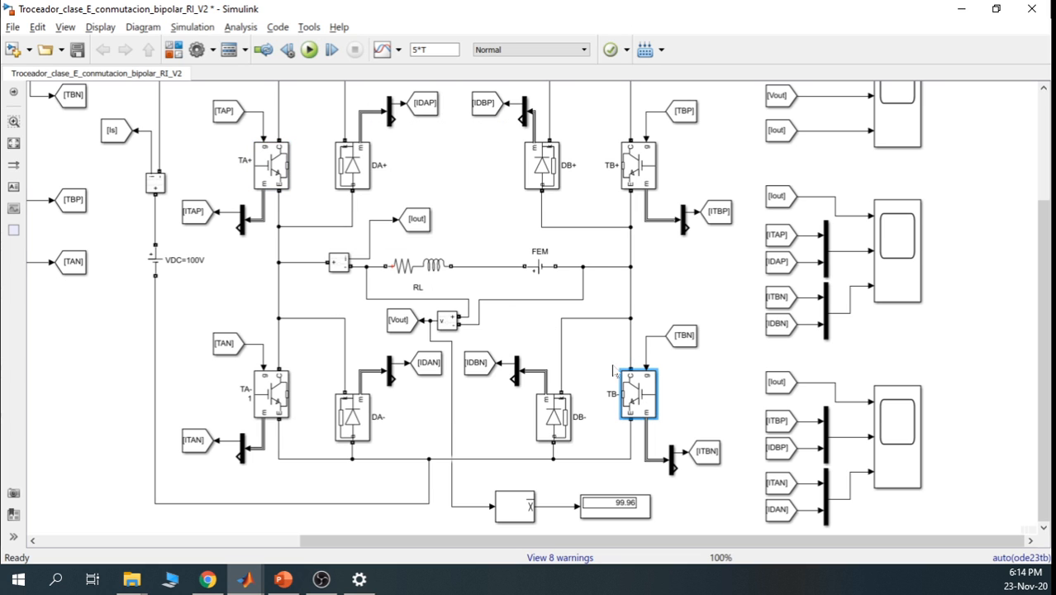
double_click(631, 390)
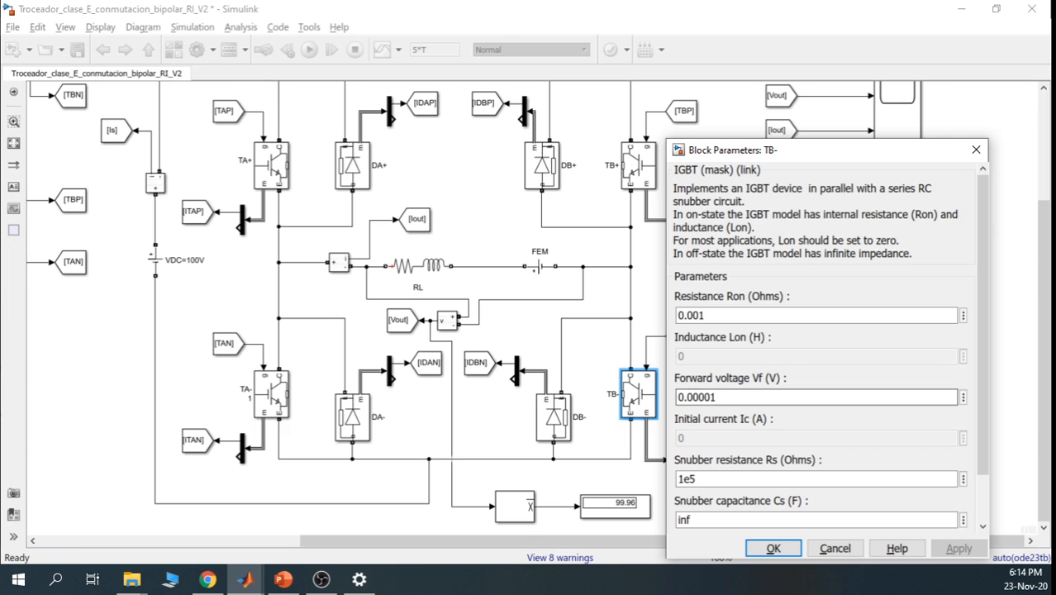
double_click(698, 397)
type("1")
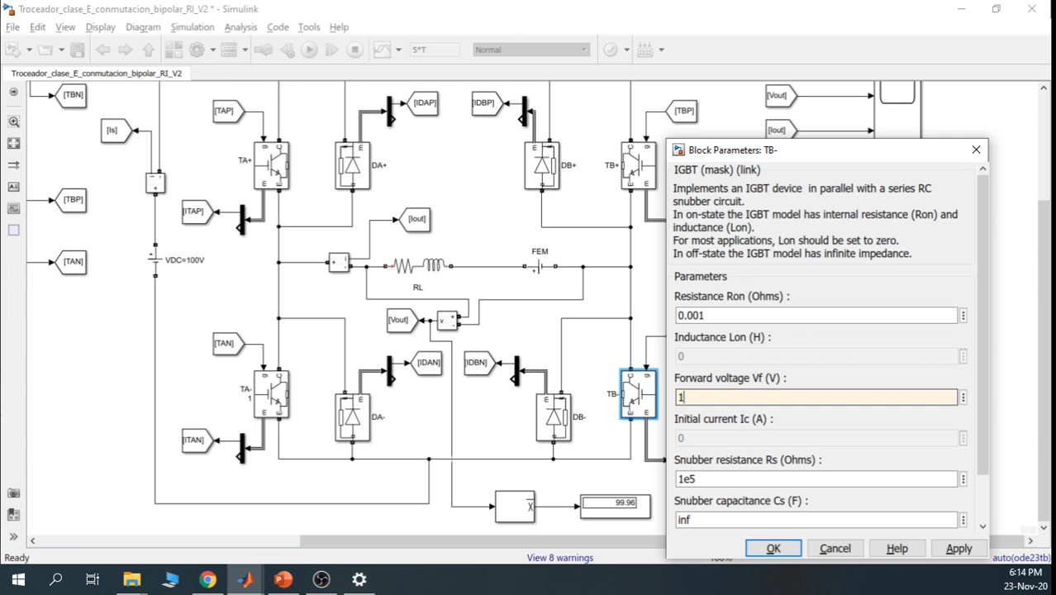
left_click(959, 548)
left_click(772, 548)
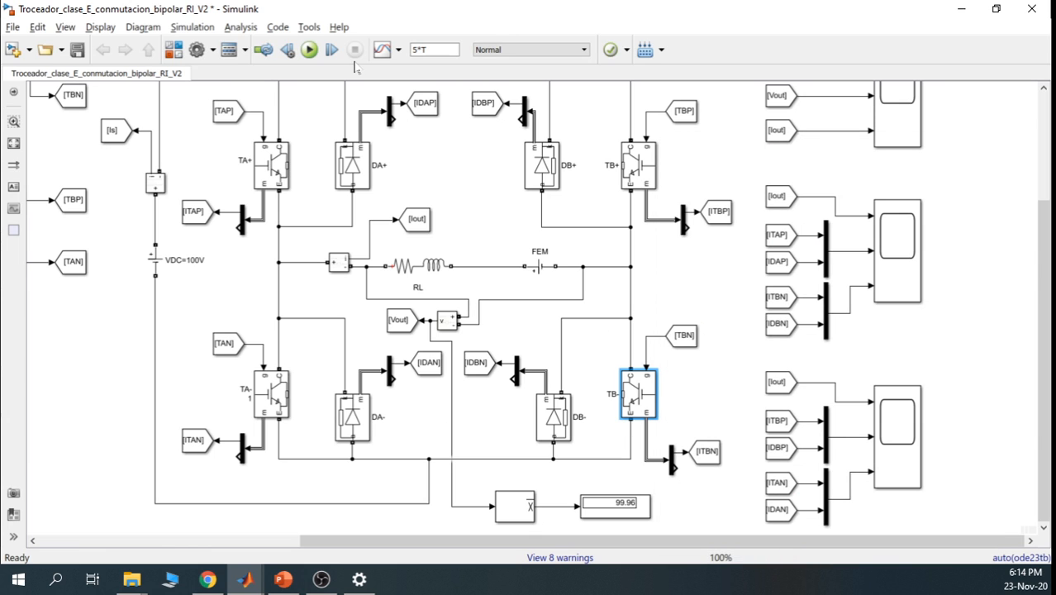
Rerun the simulation, check the displayed mean output voltage, and examine the Is, Vout and Iout waveforms in their scope
left_click(310, 50)
mouse_move(1037, 271)
left_mouse_down()
mouse_move(1051, 249)
mouse_move(1044, 258)
left_mouse_up()
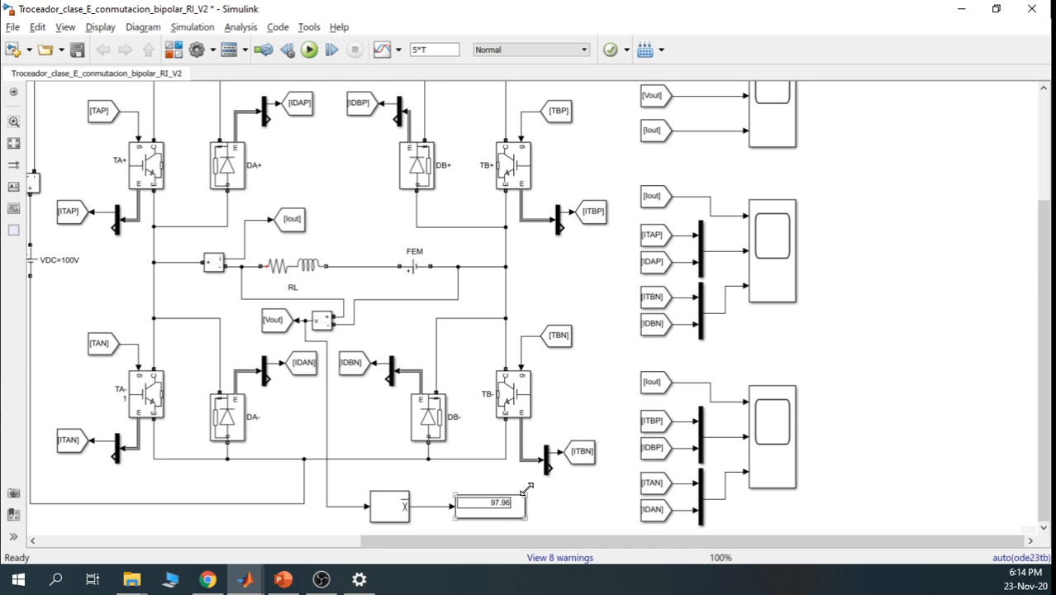
scroll(772, 190, "up", 3)
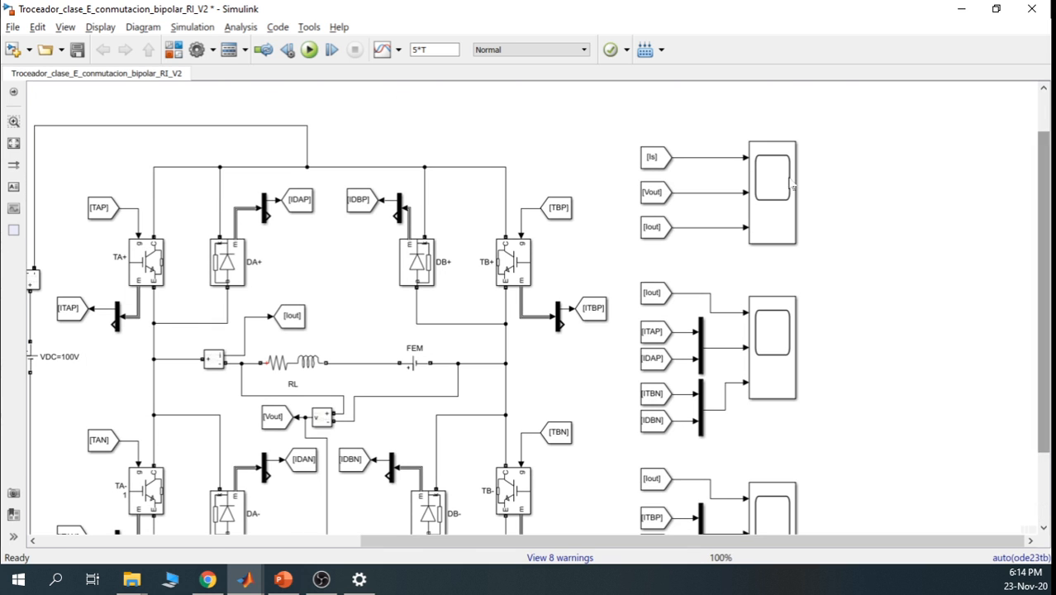
double_click(772, 188)
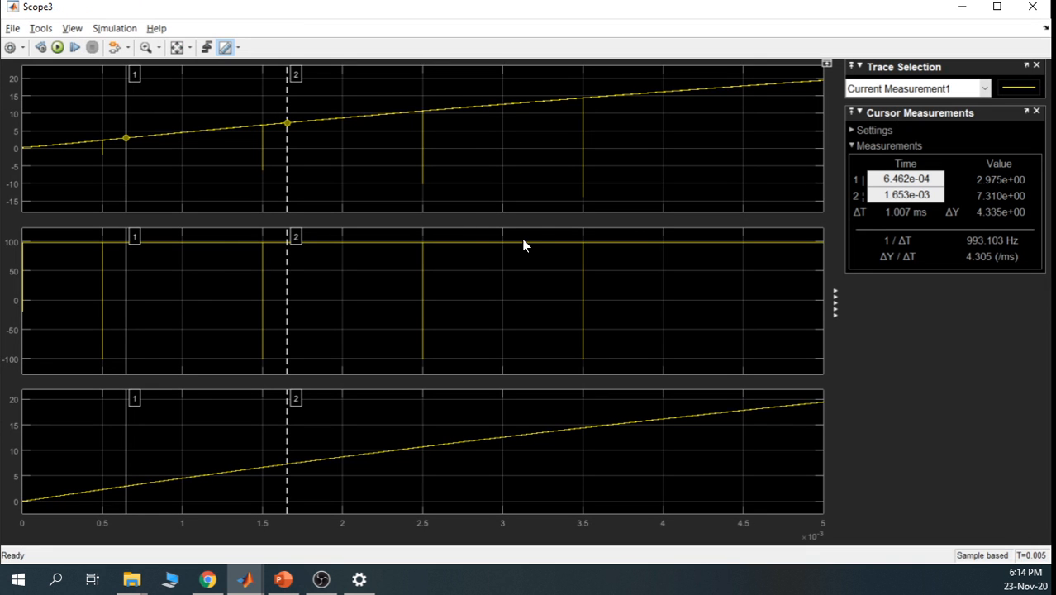
left_click(960, 8)
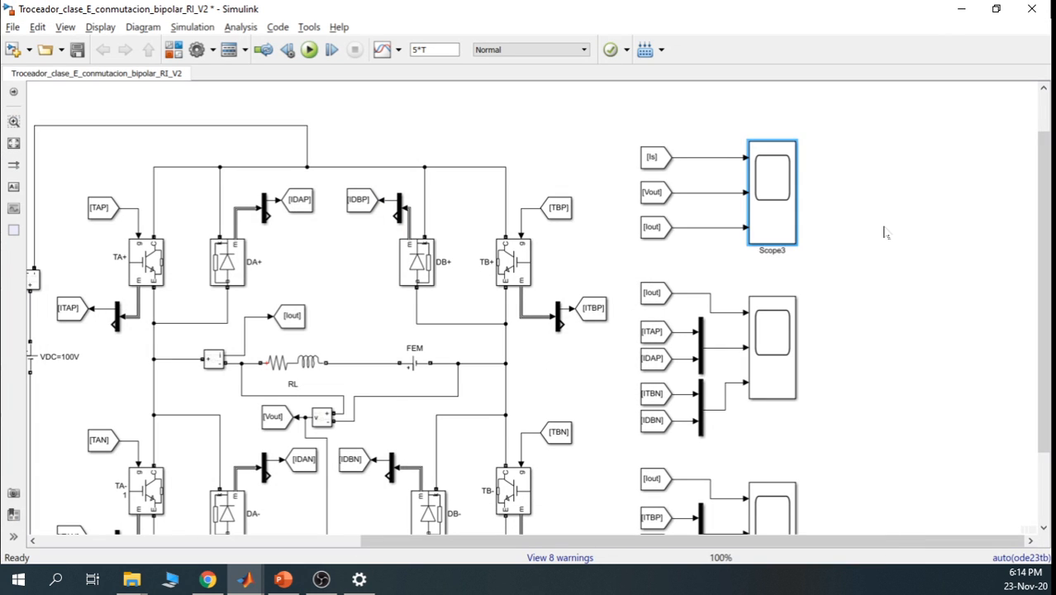
In the MATLAB parameter script, set the control voltage Vc to -10, evaluate the parameters, and return to the Simulink model
scroll(818, 539, "left", 5)
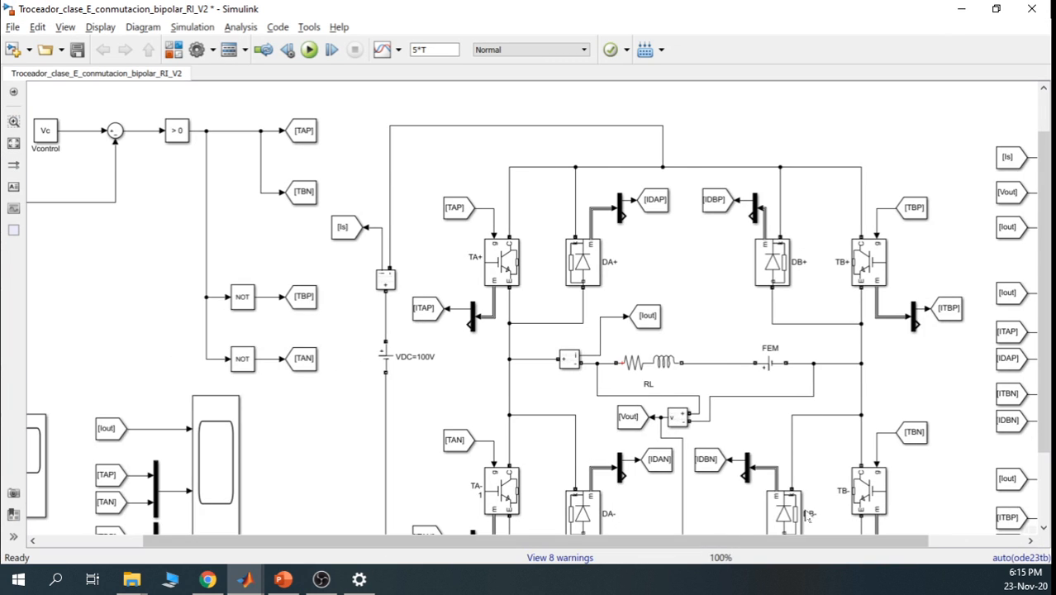
scroll(1046, 302, "down", 3)
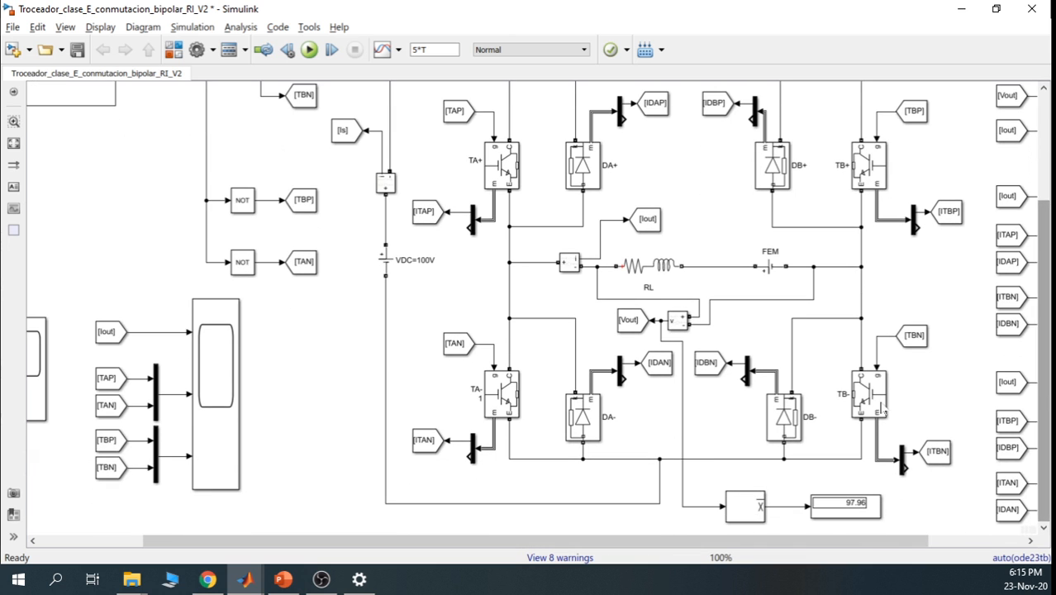
left_click(246, 578)
left_click(83, 516)
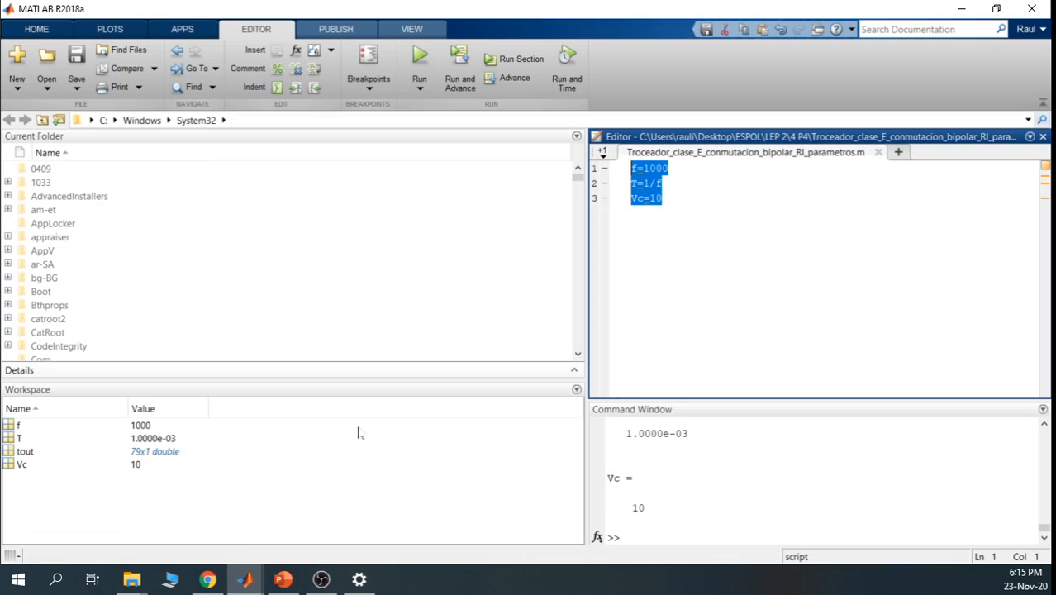
left_click(676, 186)
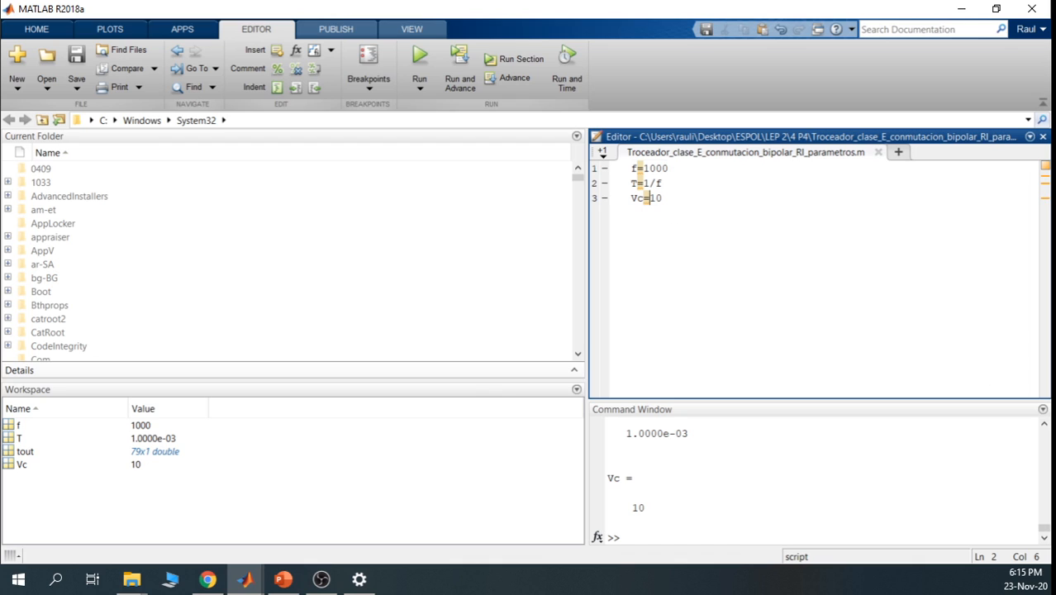
type("-")
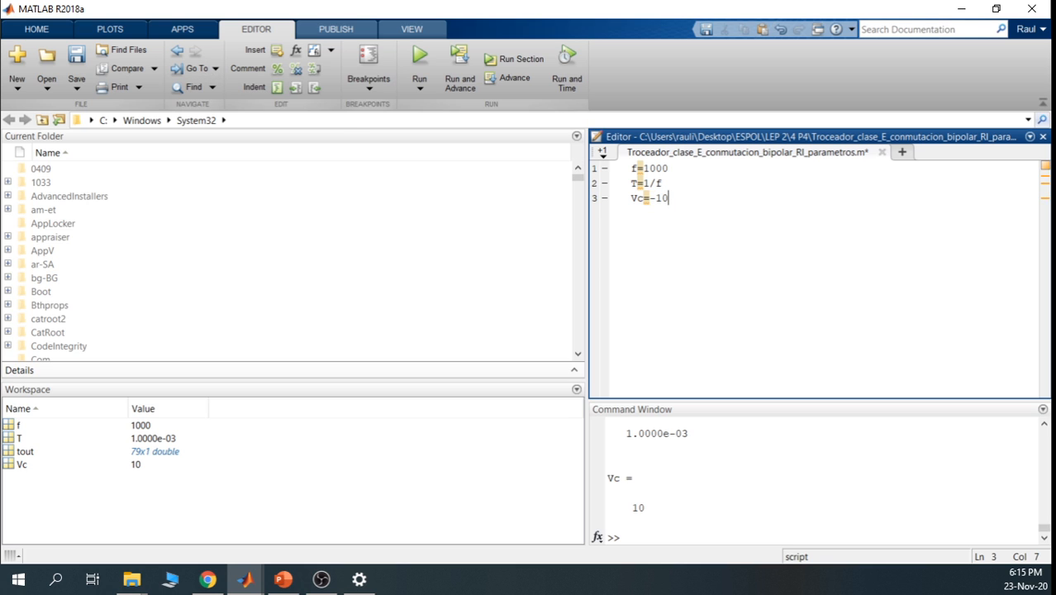
left_click_drag(670, 198, 618, 165)
right_click(650, 170)
left_click(674, 177)
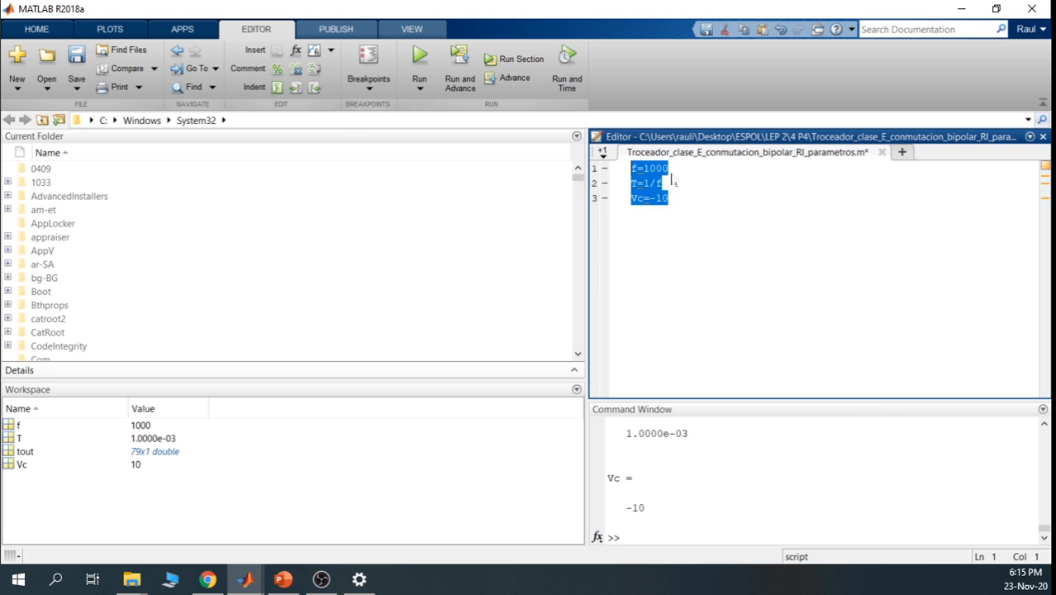
left_click(670, 198)
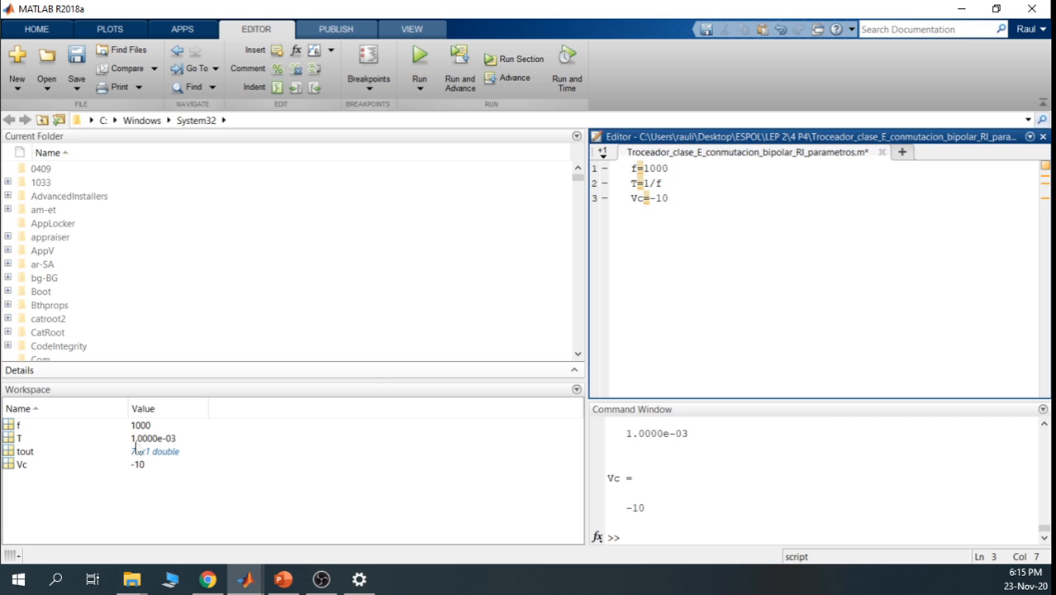
left_click(963, 10)
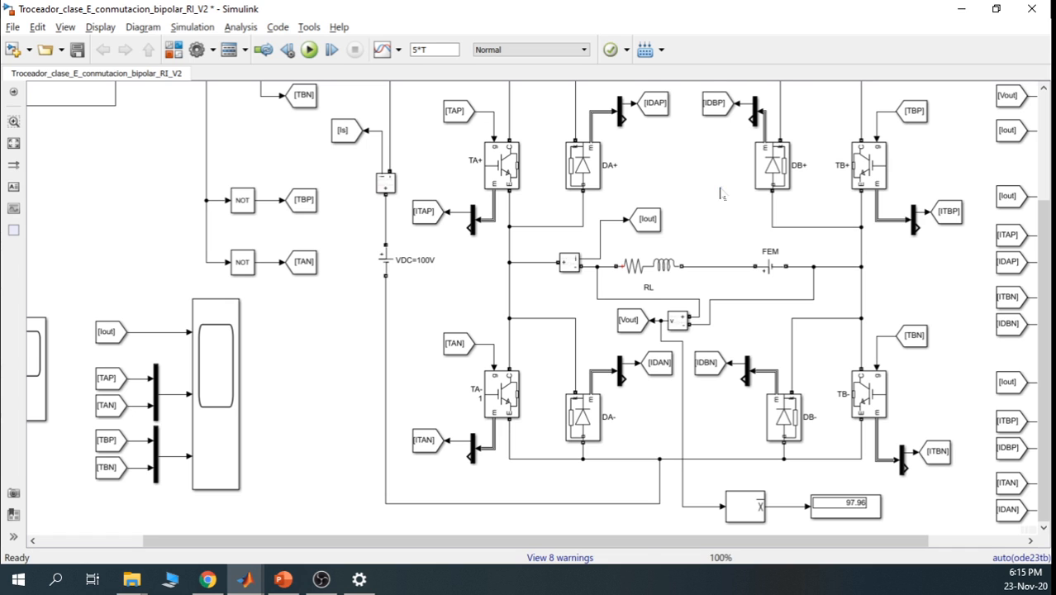
Rerun the simulation for negative Vc, check the displayed mean output voltage, and view the Is, Vout and Iout waveforms
left_click_drag(649, 543, 747, 543)
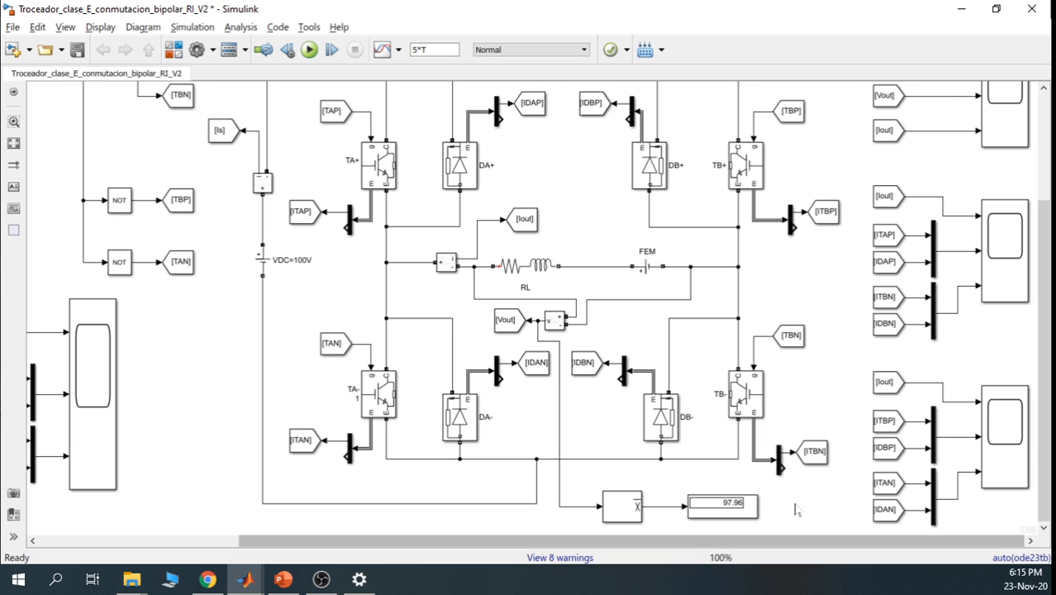
left_click(309, 49)
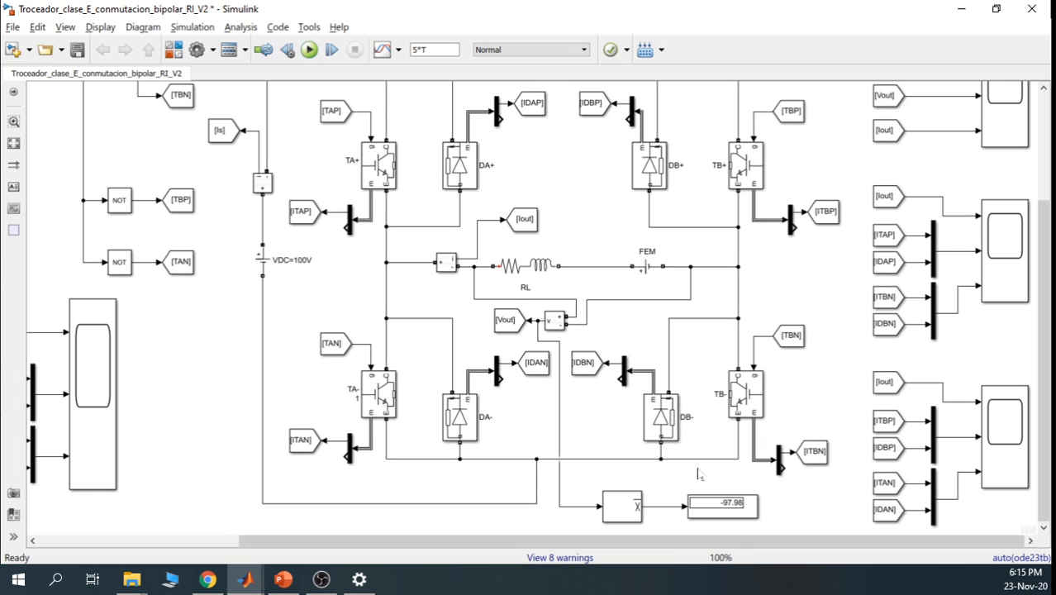
left_click(739, 513)
left_click(820, 507)
scroll(1030, 184, "up", 3)
double_click(1005, 223)
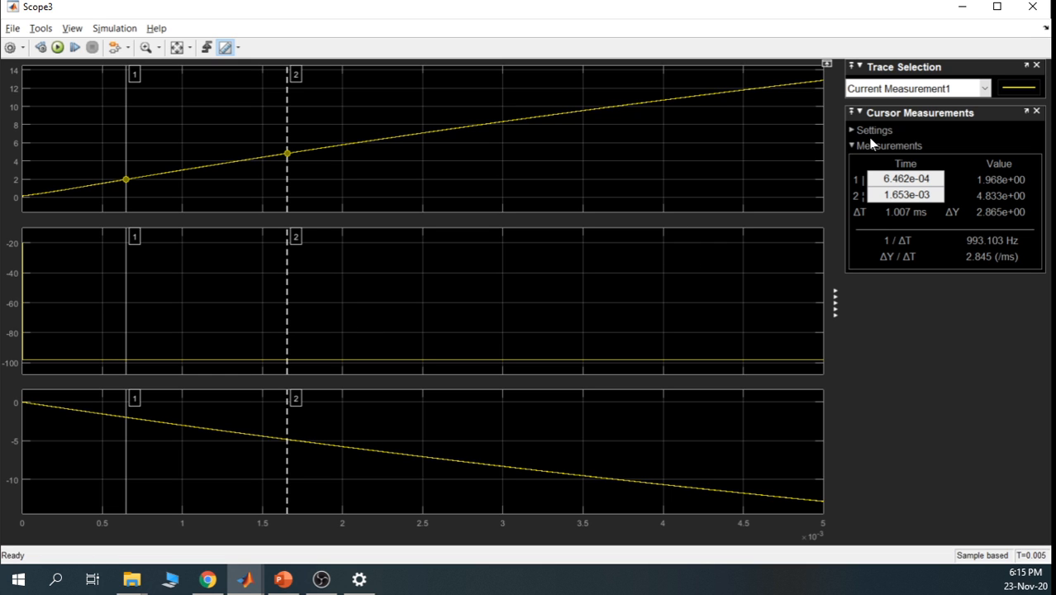
left_click(962, 7)
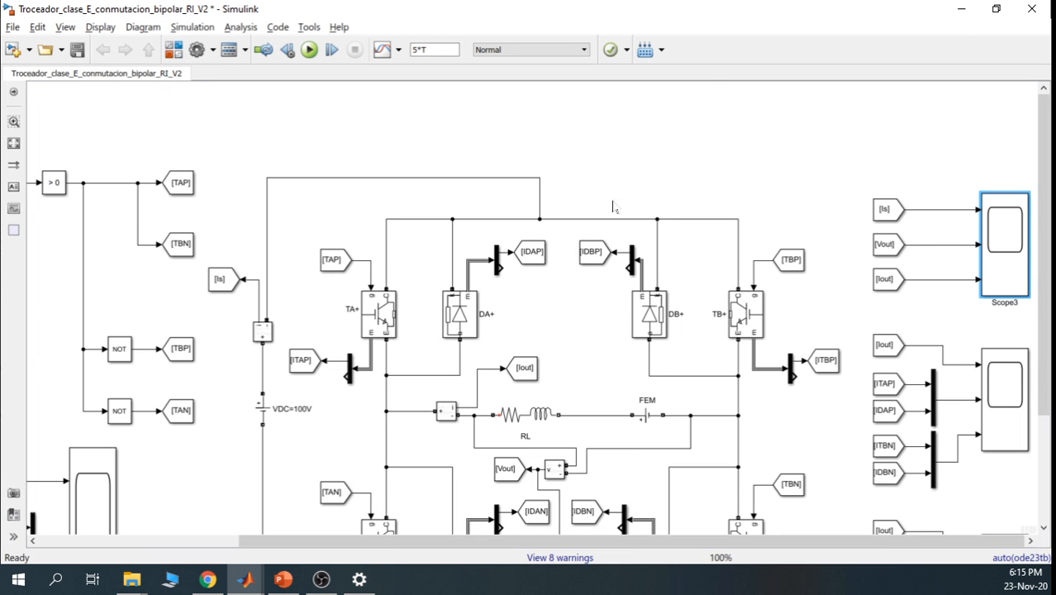
Change Vc to 4 in the MATLAB parameter script, evaluate all three parameter lines, and return to the Simulink model
mouse_move(245, 583)
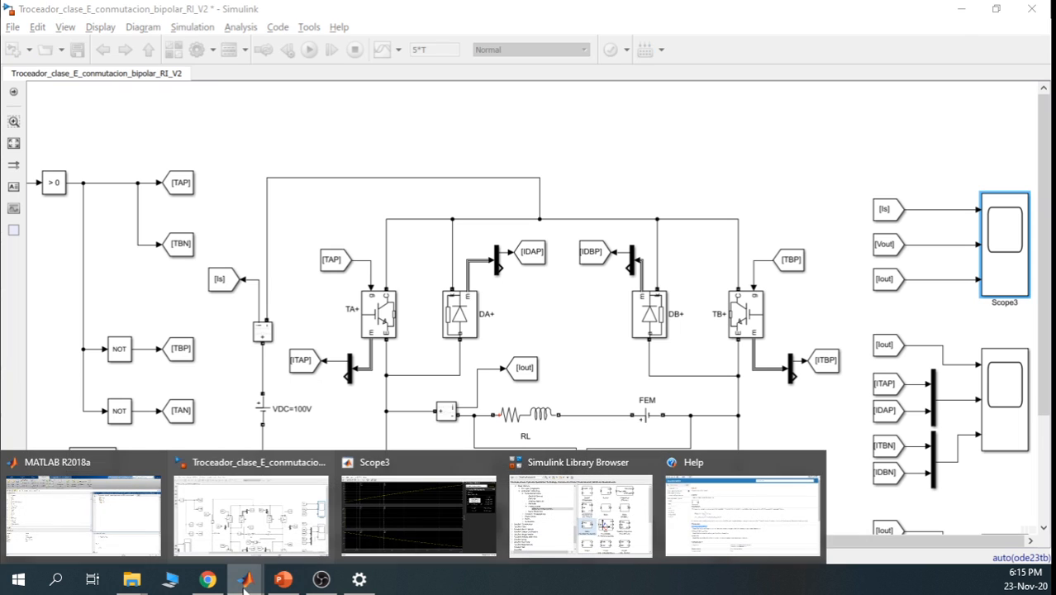
left_click(128, 520)
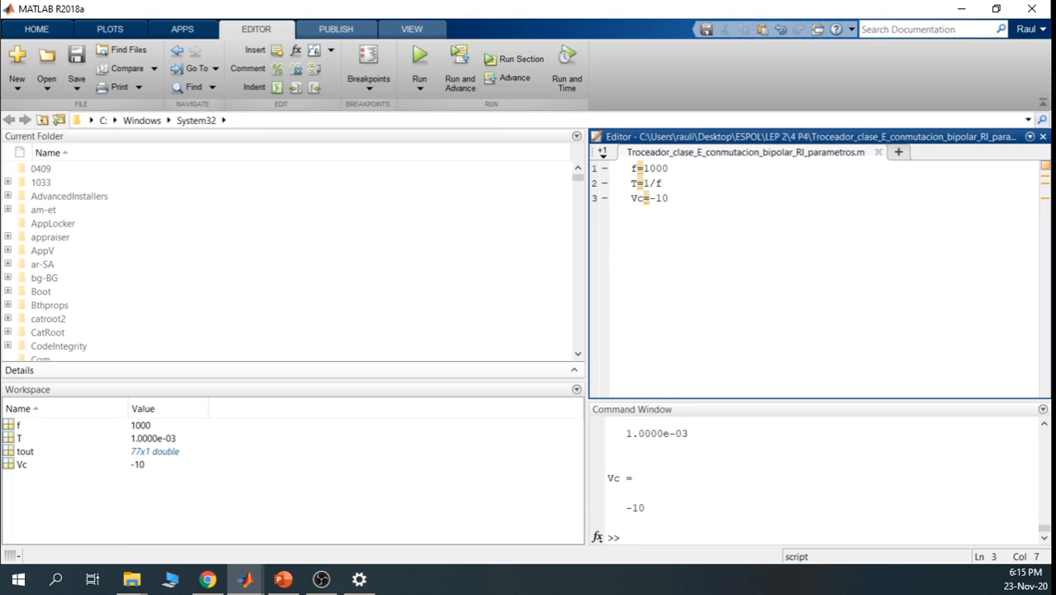
key("shift+Left")
key("shift+Left")
key("shift+Left")
type("4")
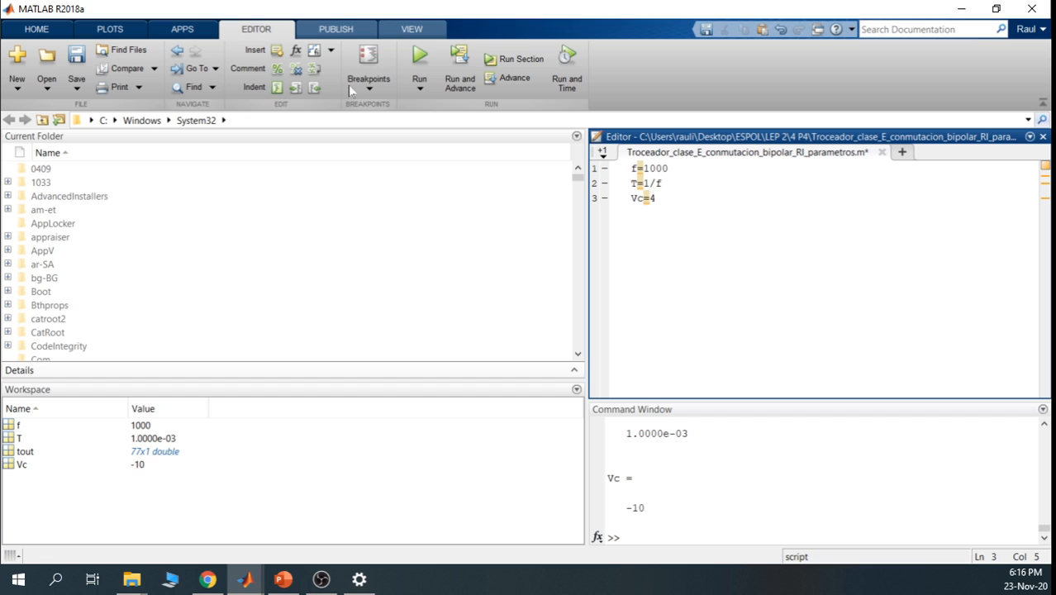
mouse_move(636, 168)
left_mouse_down()
mouse_move(656, 198)
mouse_move(618, 172)
mouse_move(628, 179)
left_mouse_up()
right_click(634, 172)
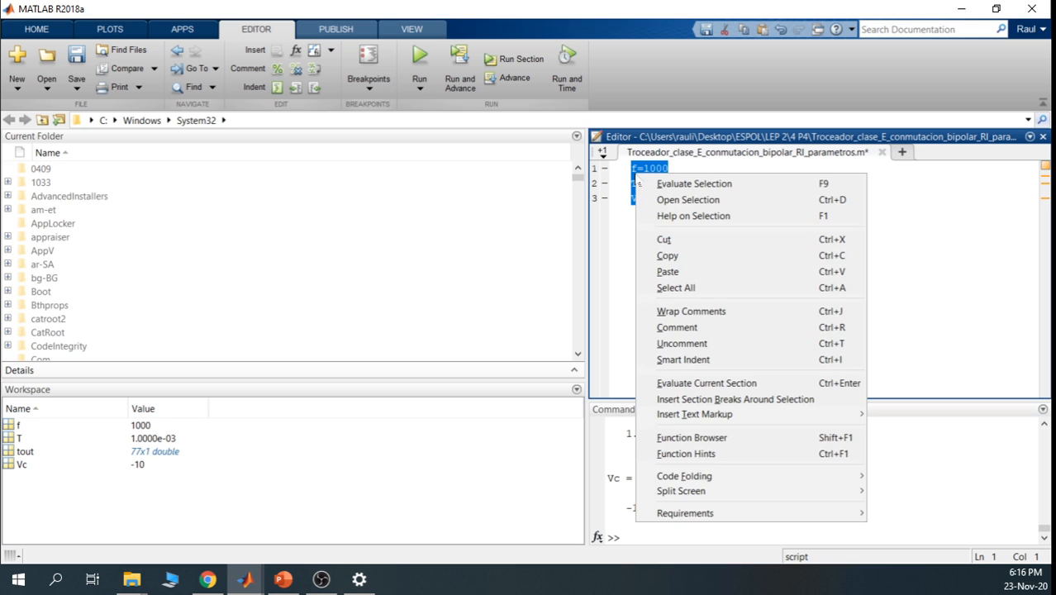
left_click(682, 181)
key("Right")
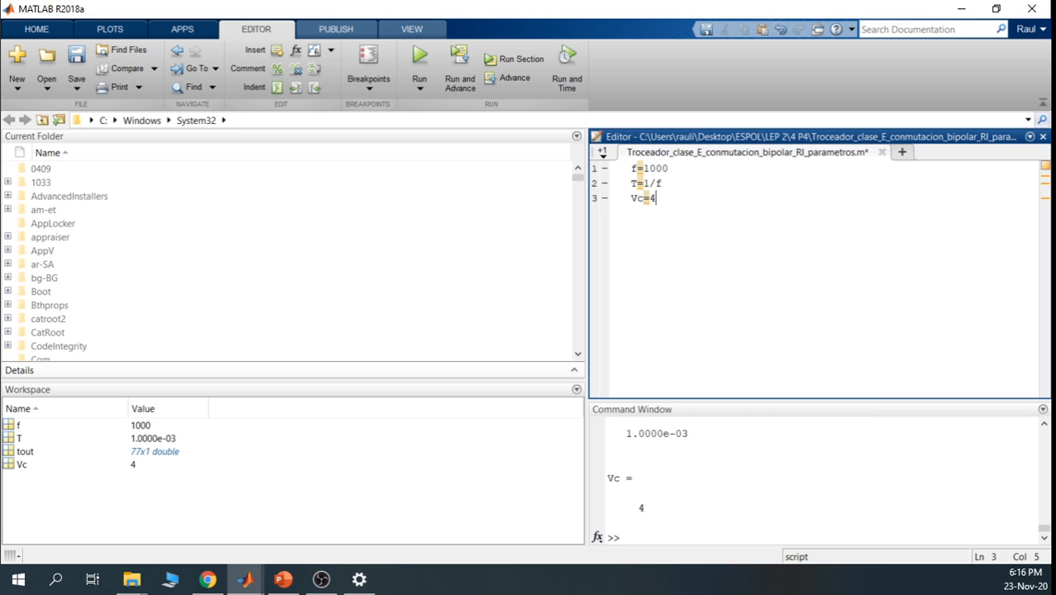
key("shift+Left")
key("shift+Left")
key("shift+Left")
key("shift+Left")
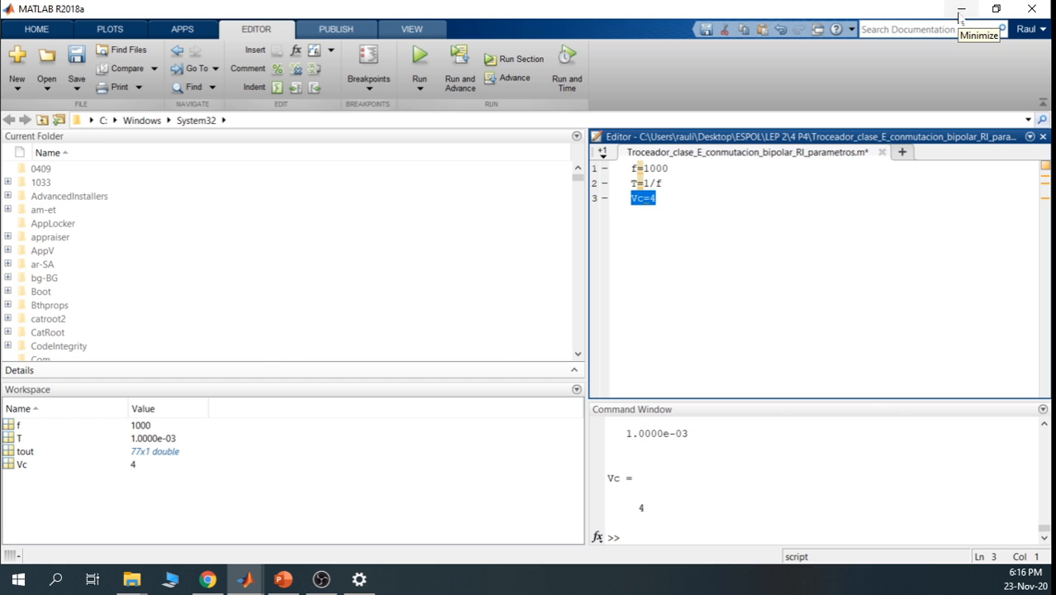
left_click(961, 9)
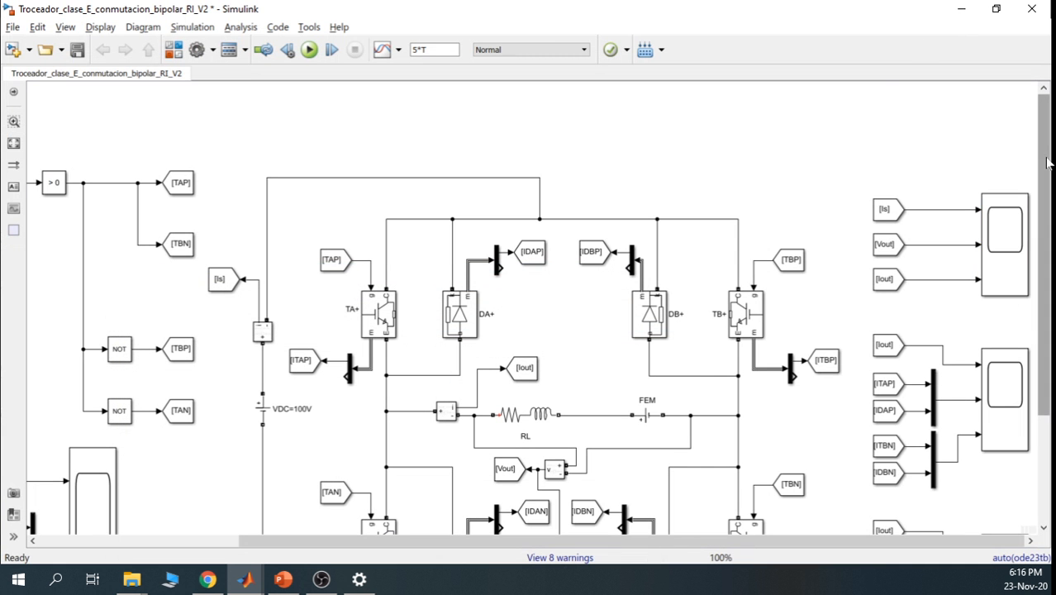
Rerun the simulation with Vc at 4 and check the mean output voltage on the display block
left_click_drag(1050, 172, 1051, 261)
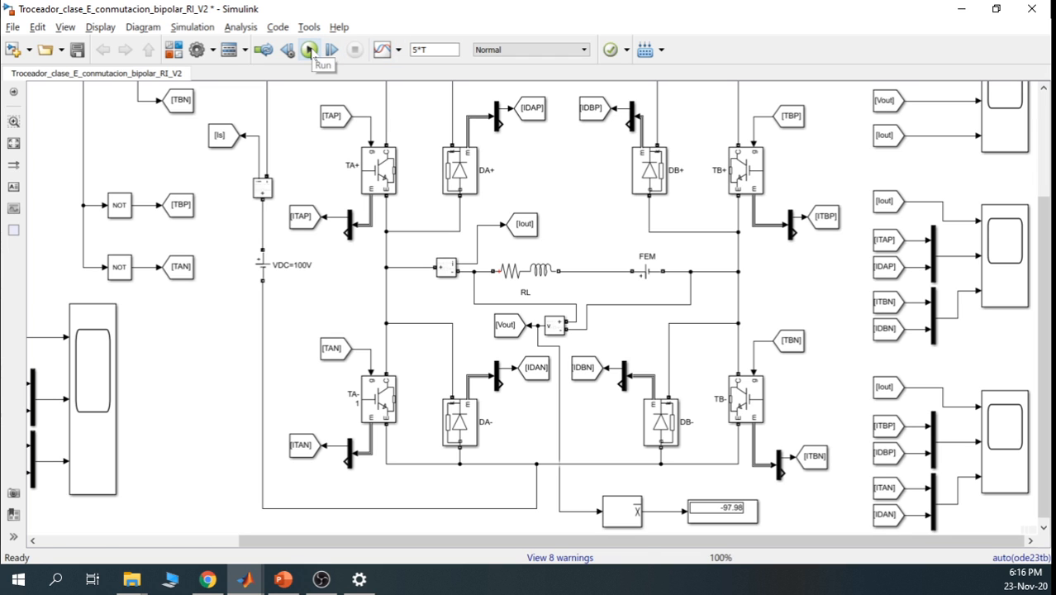
left_click(309, 50)
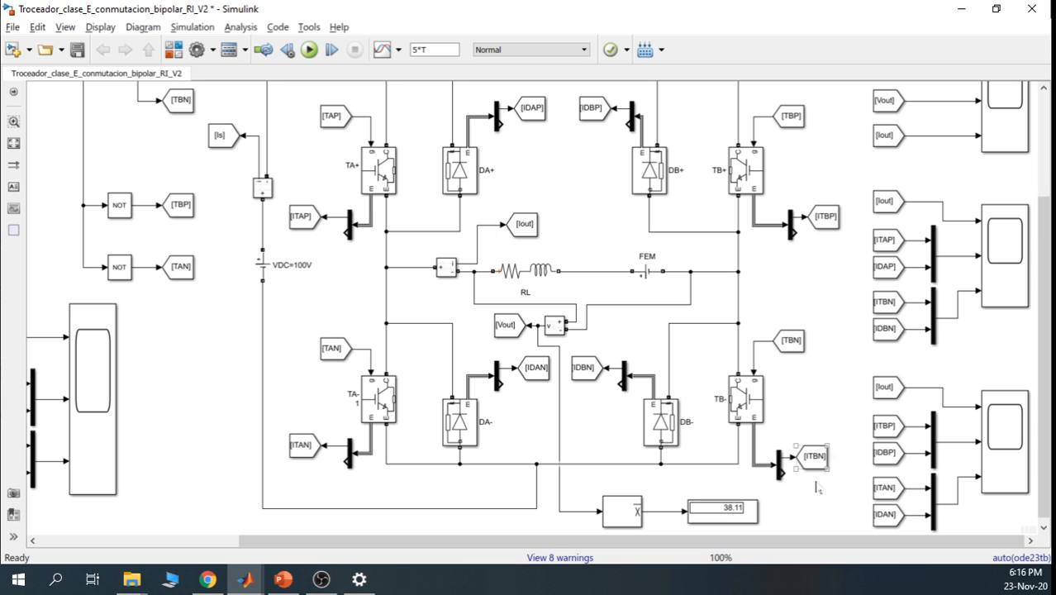
left_click(737, 518)
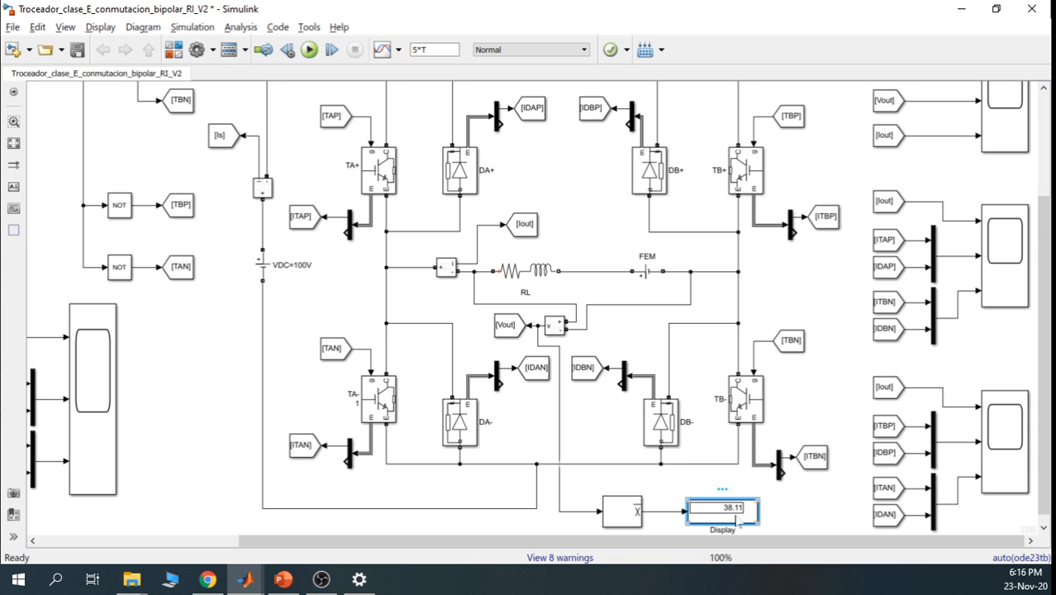
Open the Is, Vout and Iout scope and use the cursors to measure Vout's positive pulse width, period and negative pulse width
double_click(998, 118)
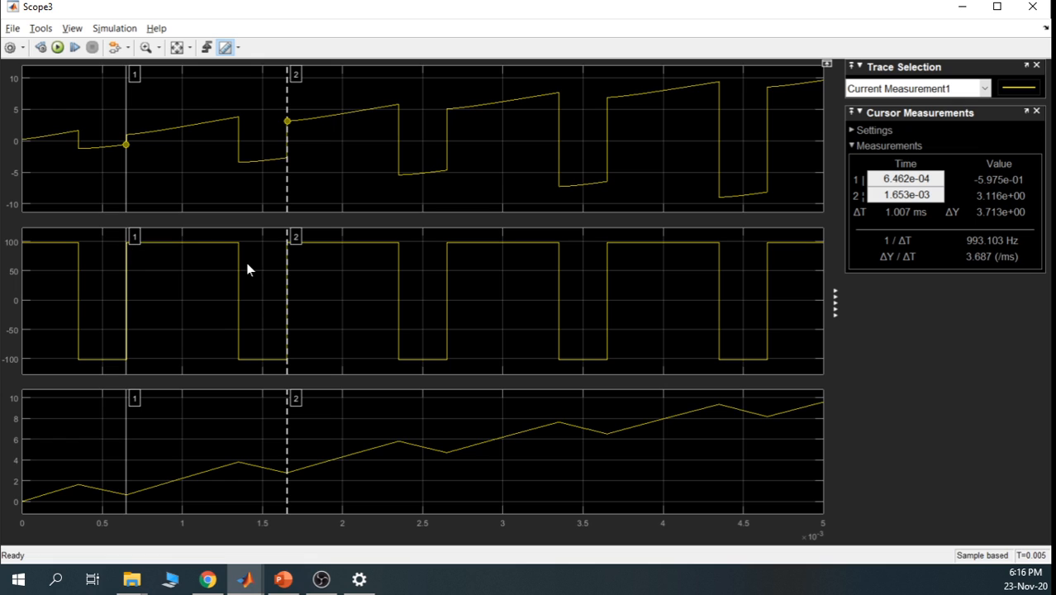
left_click_drag(283, 271, 237, 279)
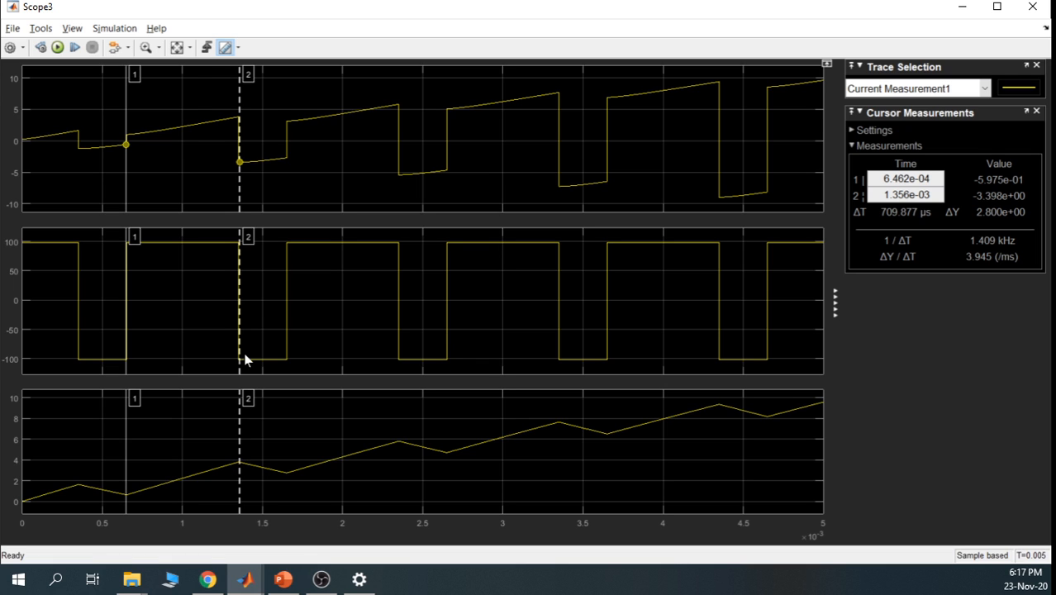
left_click_drag(242, 356, 286, 353)
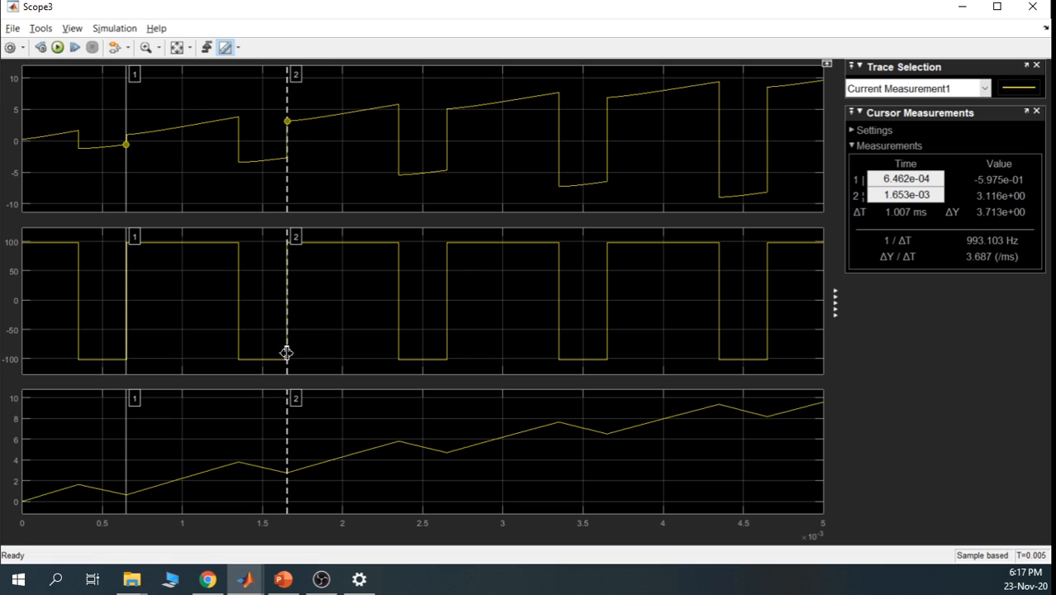
left_click_drag(125, 319, 238, 311)
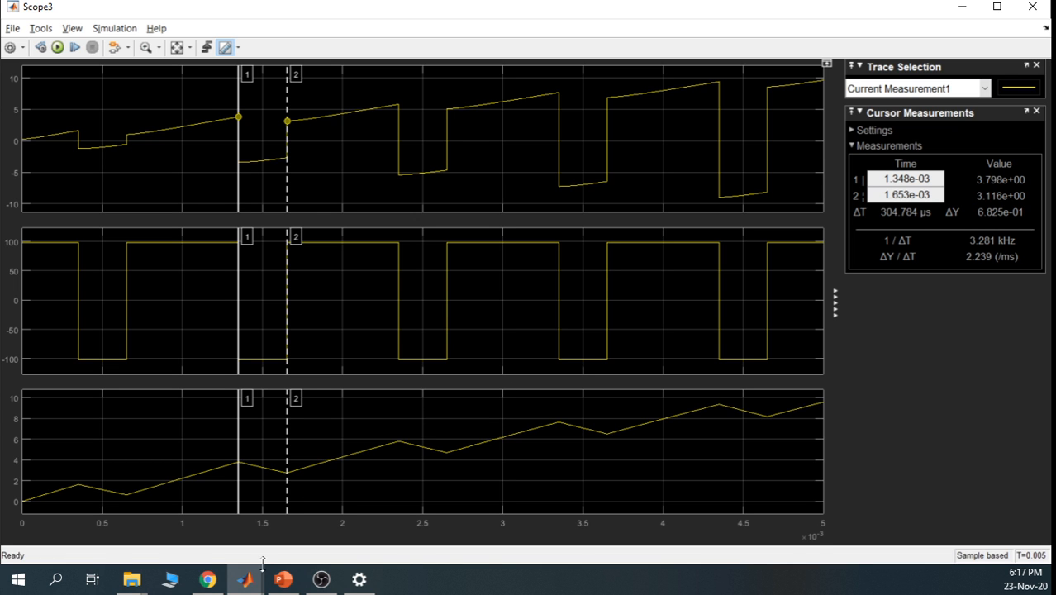
Change Vc to -4 in the MATLAB parameter script and evaluate that line
mouse_move(246, 577)
left_click(125, 526)
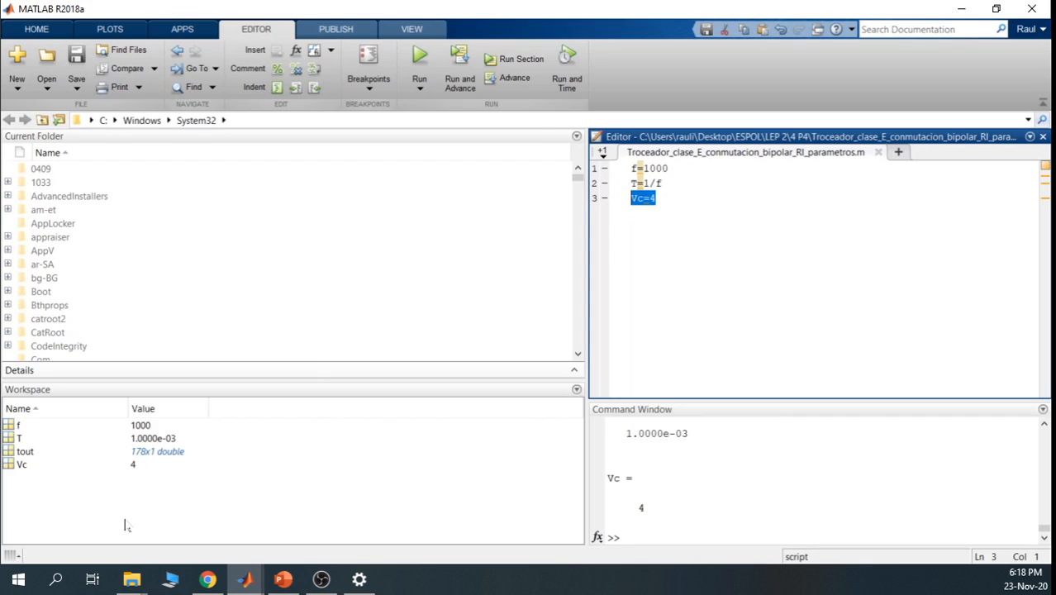
left_click(650, 199)
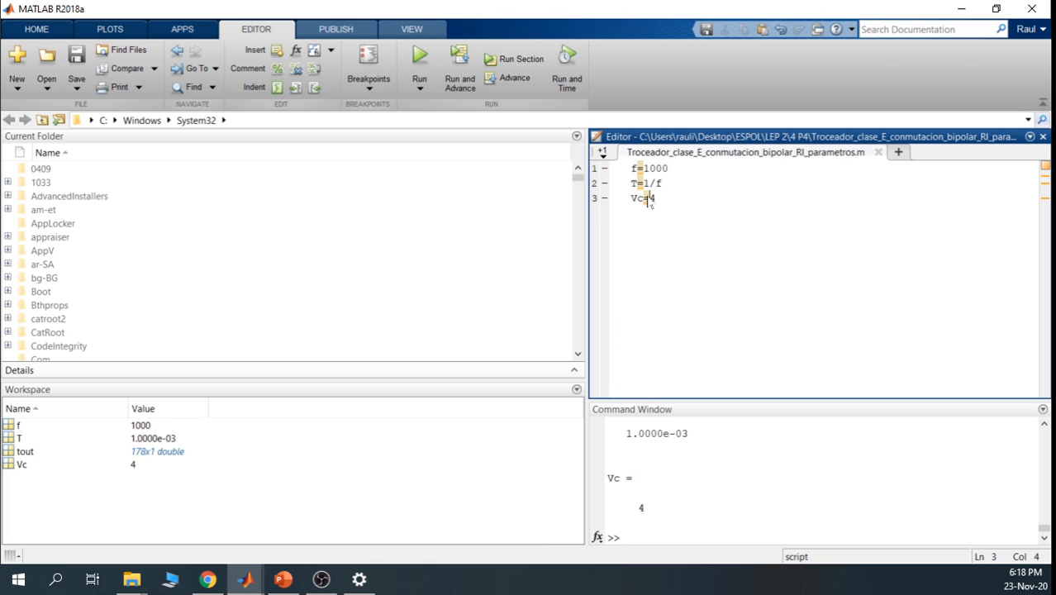
type("-")
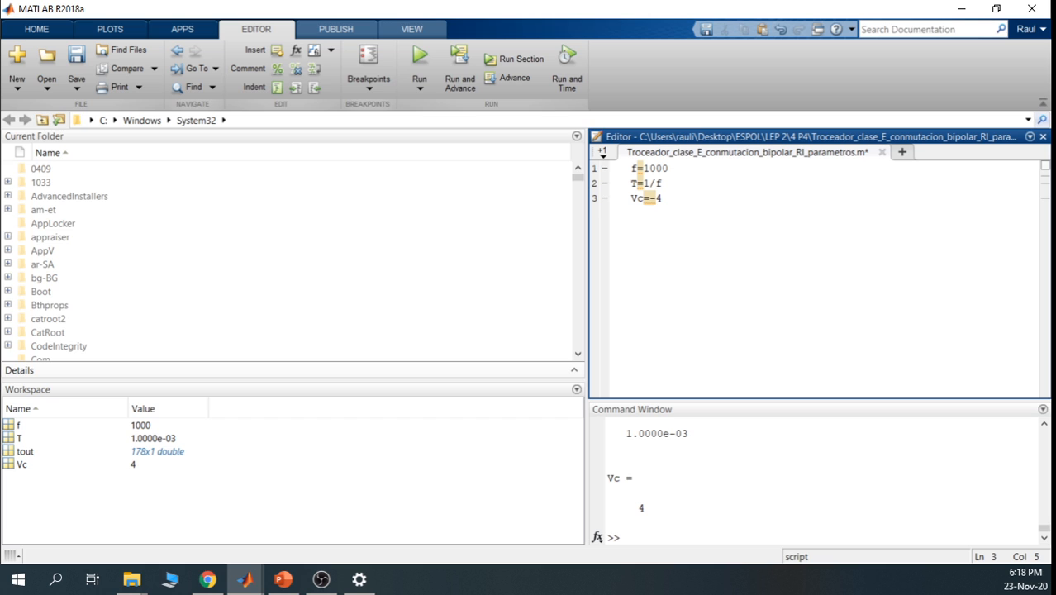
left_click_drag(662, 199, 632, 199)
right_click(640, 200)
left_click(653, 210)
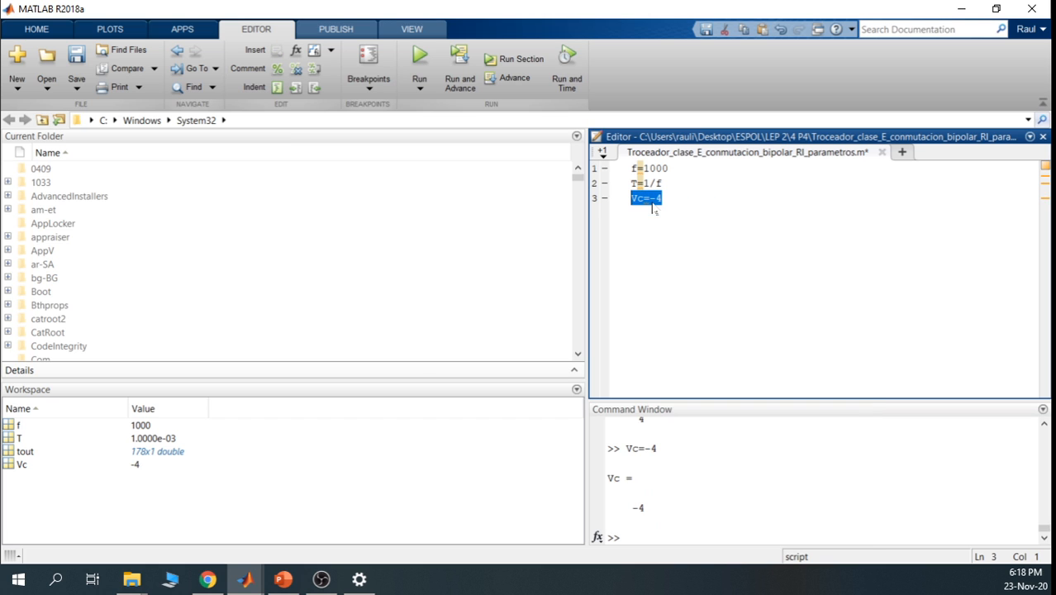
Rerun the simulation with Vc at -4 and measure Vout's period and positive pulse width with the scope cursors
mouse_move(247, 584)
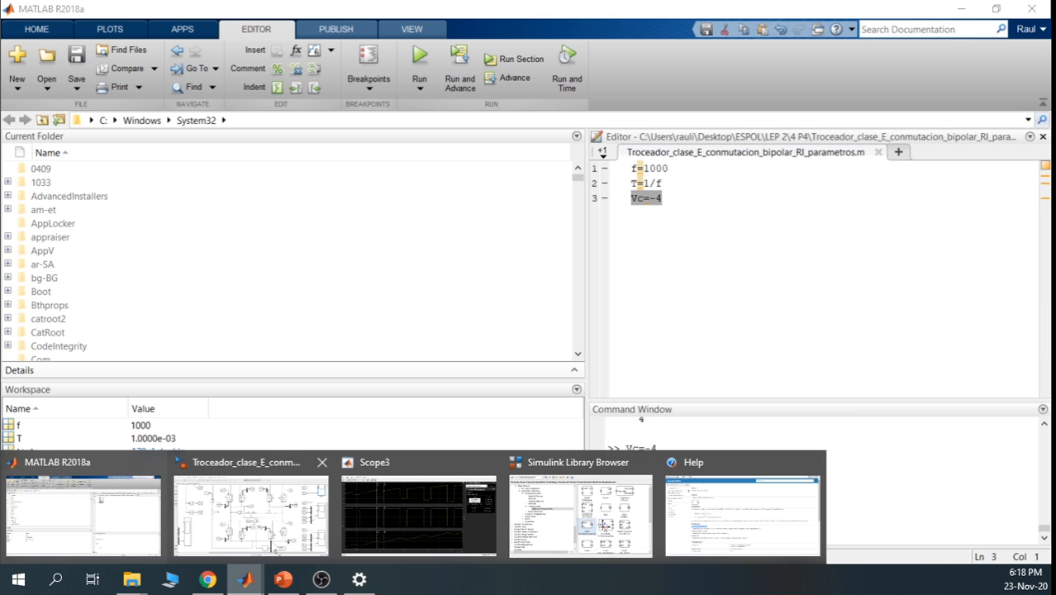
left_click(390, 505)
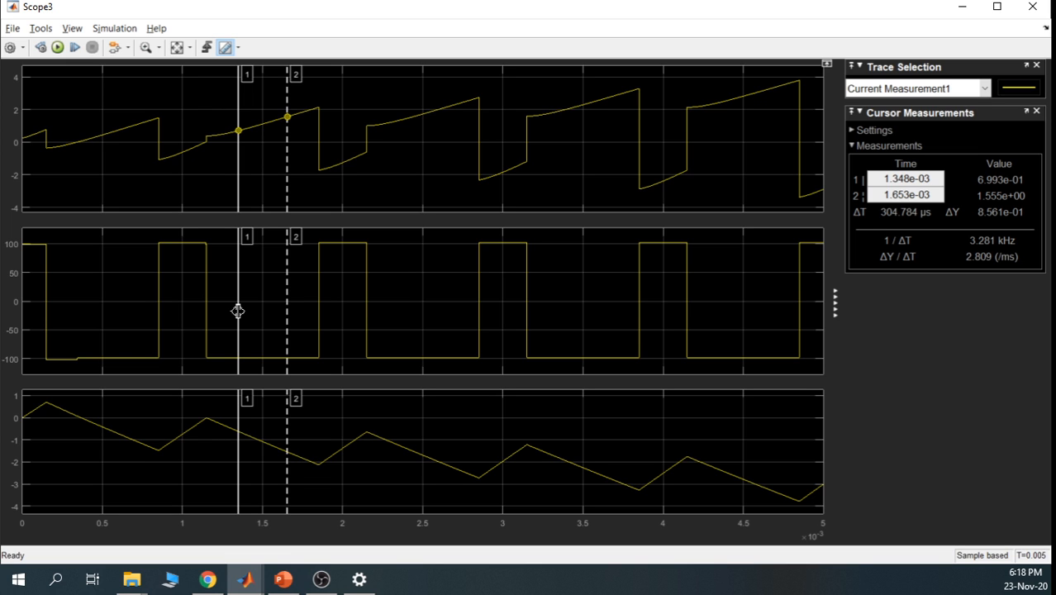
left_click_drag(238, 311, 479, 311)
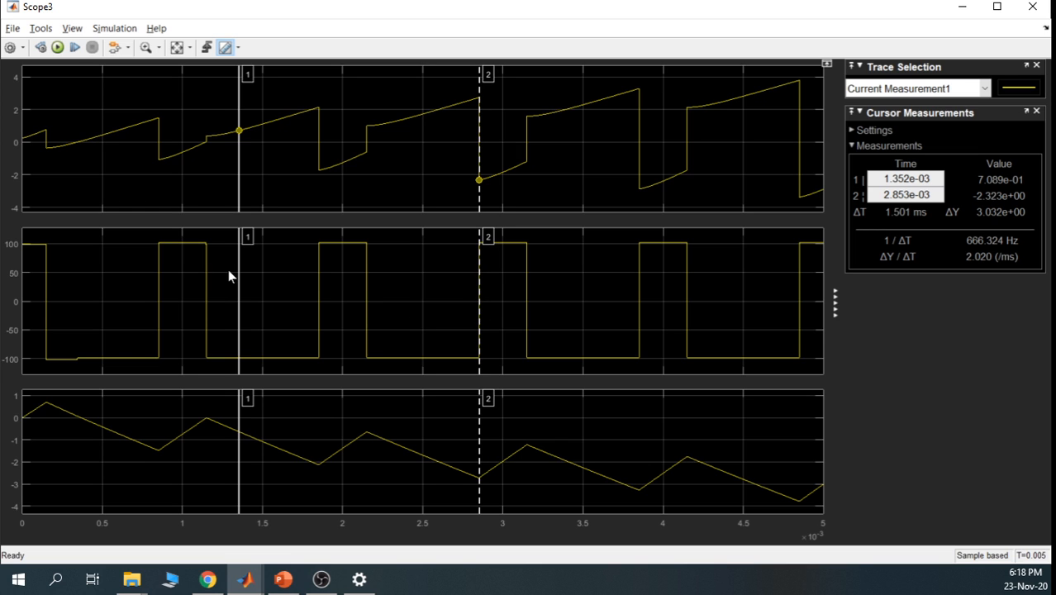
left_click_drag(237, 268, 317, 275)
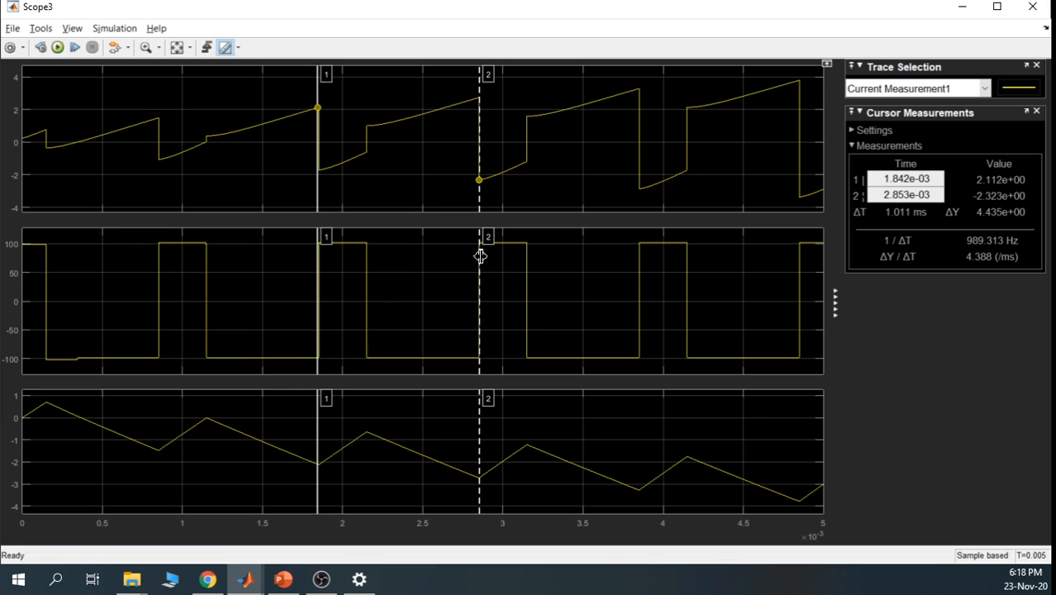
left_click_drag(481, 260, 366, 269)
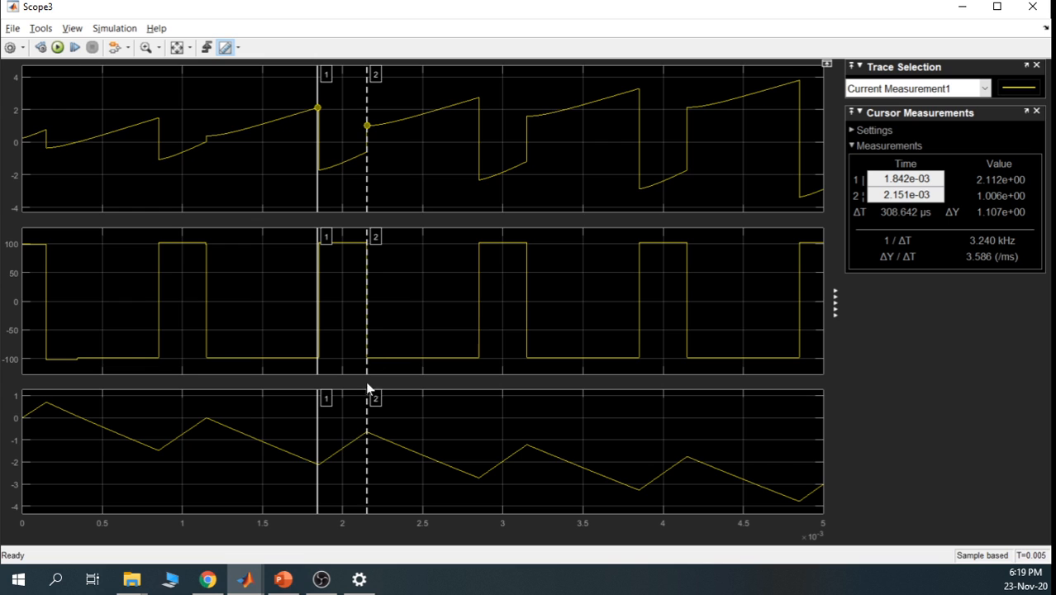
Measure Vout's period and negative pulse width on the scope with the cursors, recheck the period, and leave the scope
left_click_drag(368, 301, 481, 308)
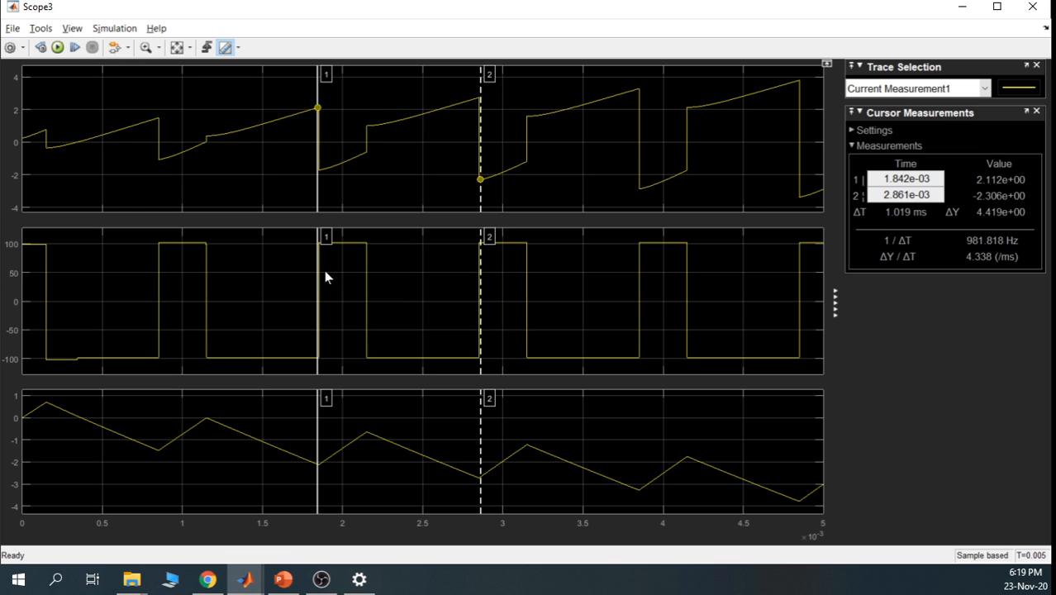
left_click_drag(319, 274, 366, 275)
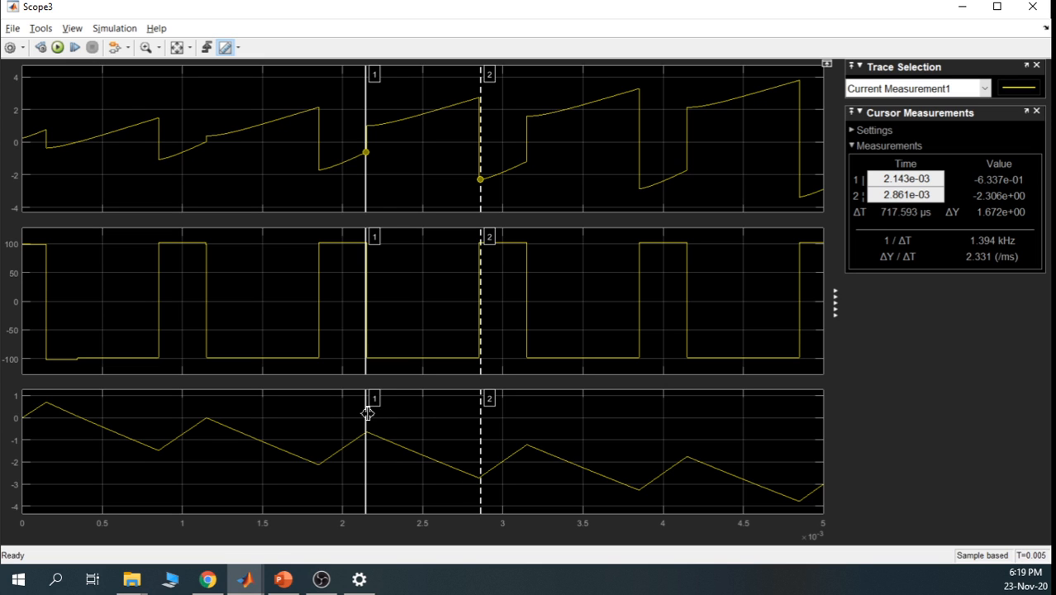
left_click_drag(368, 414, 320, 412)
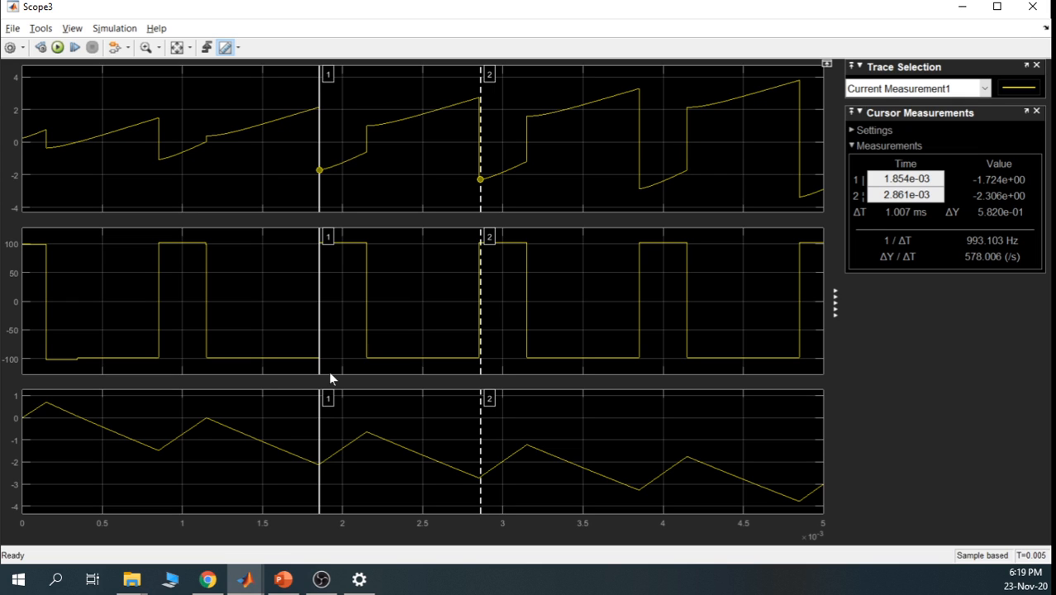
left_click(962, 12)
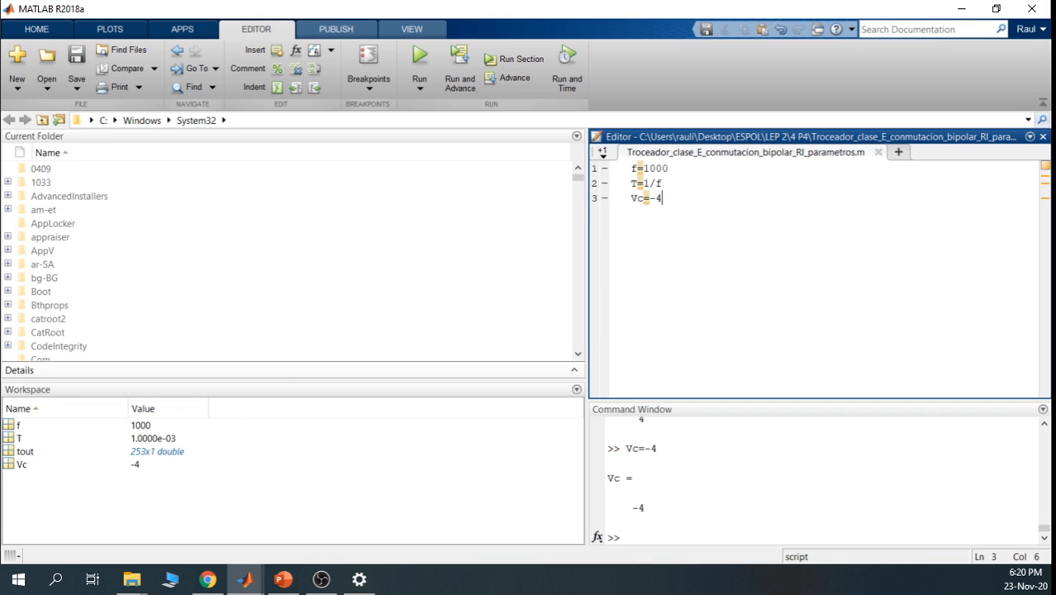
Change Vc to 4 in the MATLAB parameter script and evaluate that line
key("Left")
key("shift+Left")
key("Delete")
key("ctrl+a")
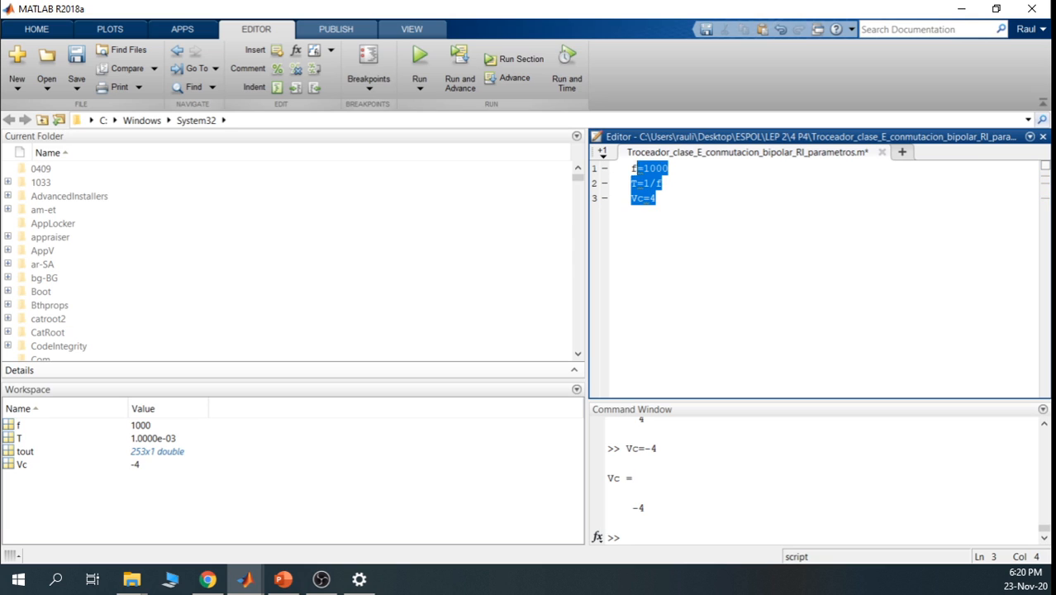
left_click_drag(614, 160, 611, 199)
right_click(636, 199)
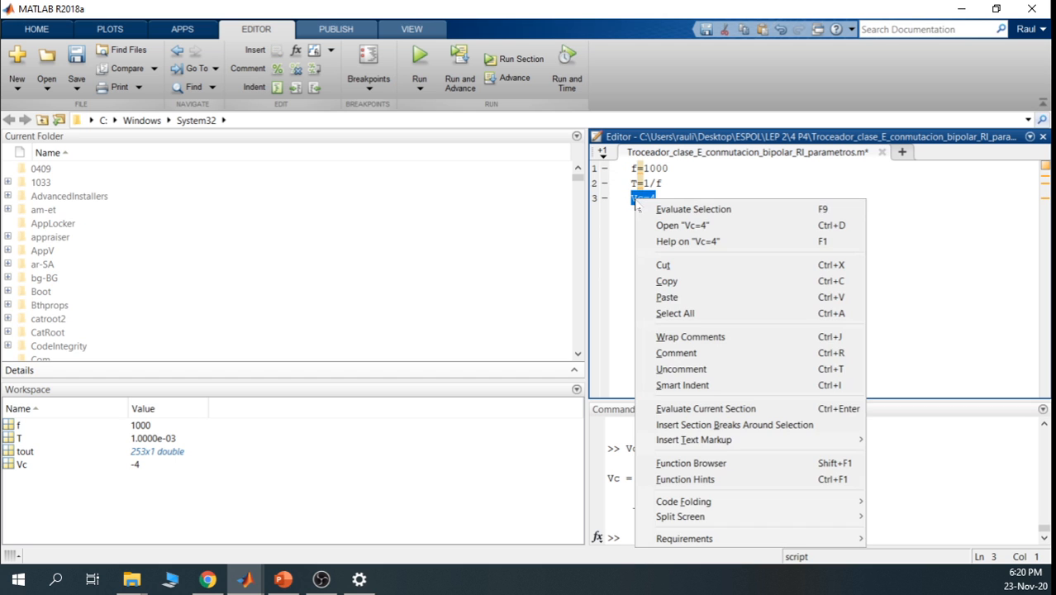
left_click(650, 211)
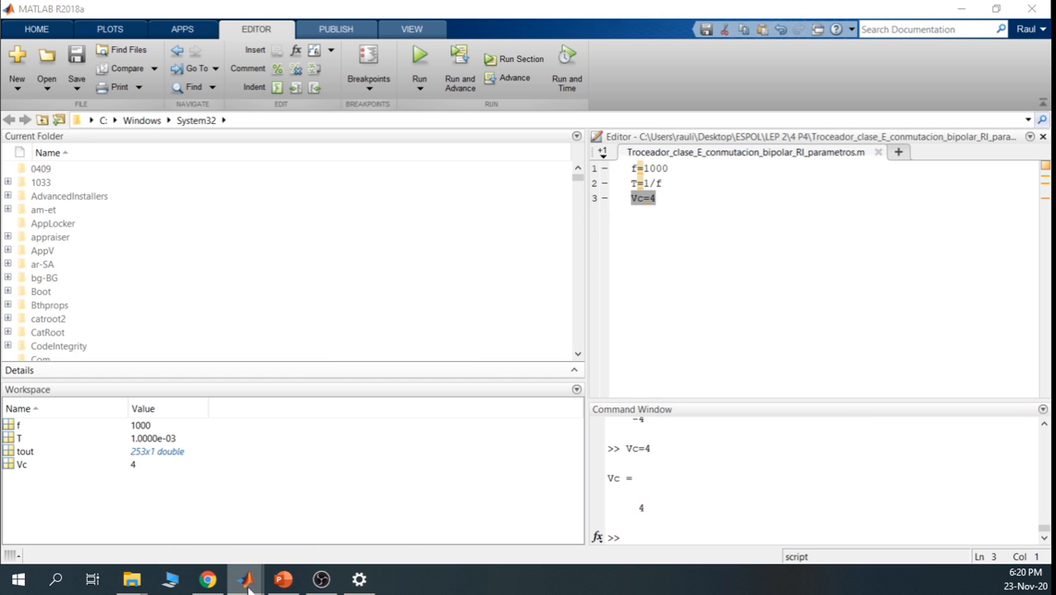
Return to the Simulink chopper model and rerun the simulation with Vc at 4
mouse_move(248, 585)
left_click(239, 525)
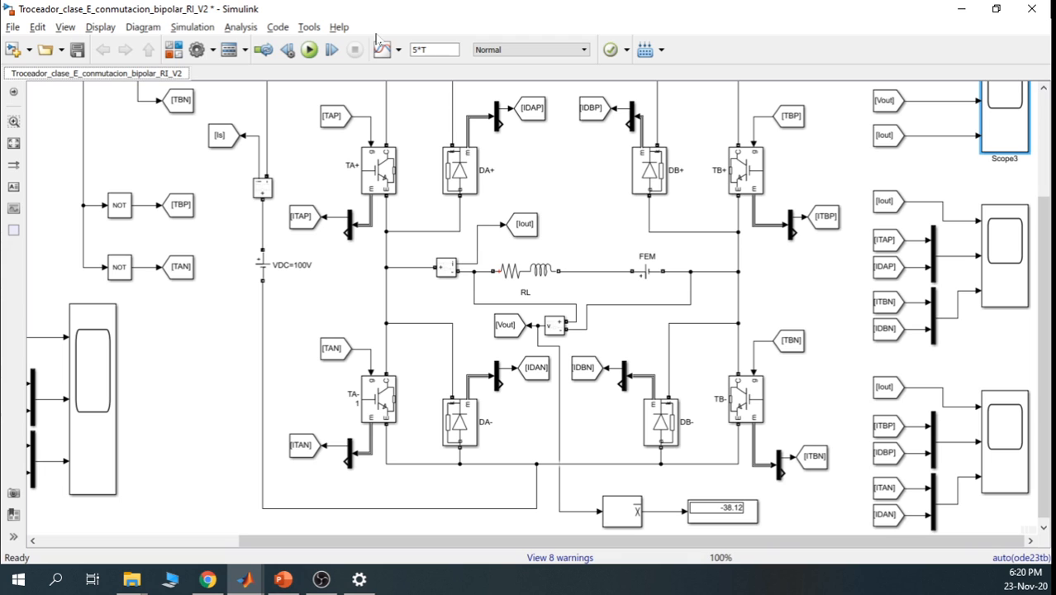
left_click(309, 50)
Set the RL load's resistance to 10 ohms and its inductance to 1e-3 H
double_click(539, 283)
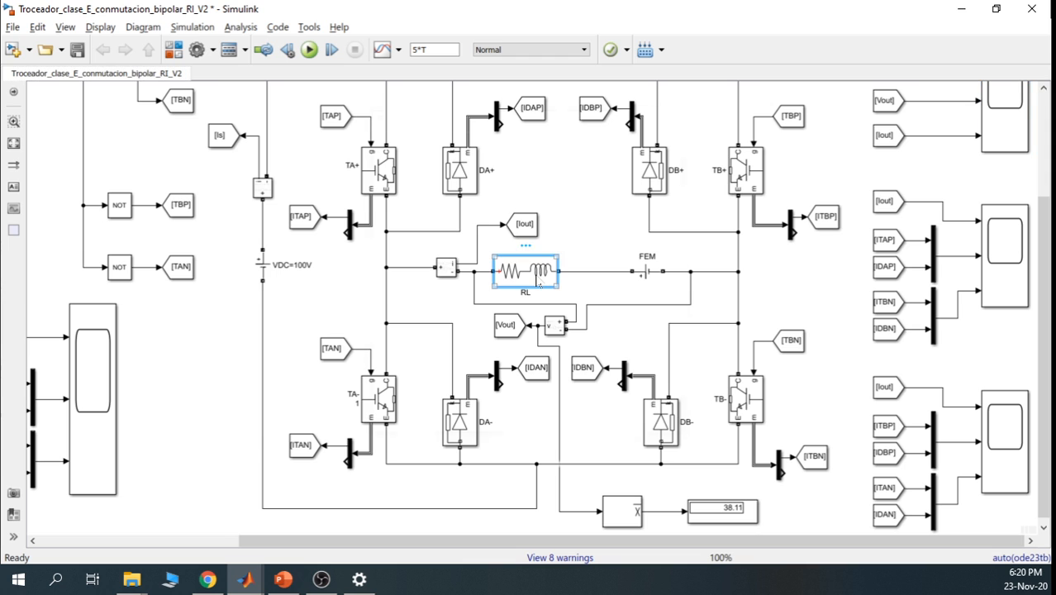
double_click(583, 261)
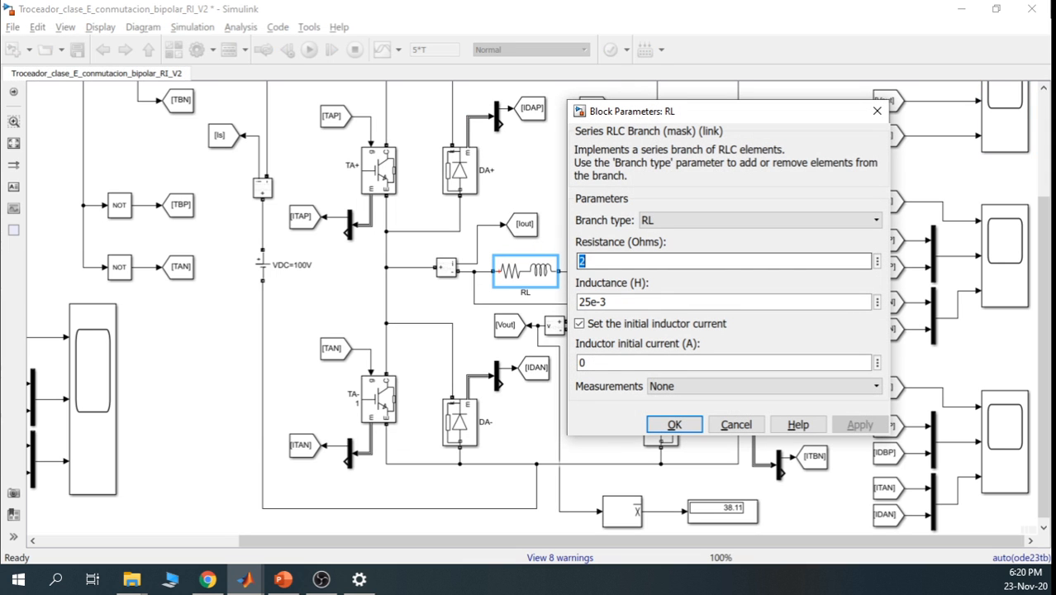
type("1")
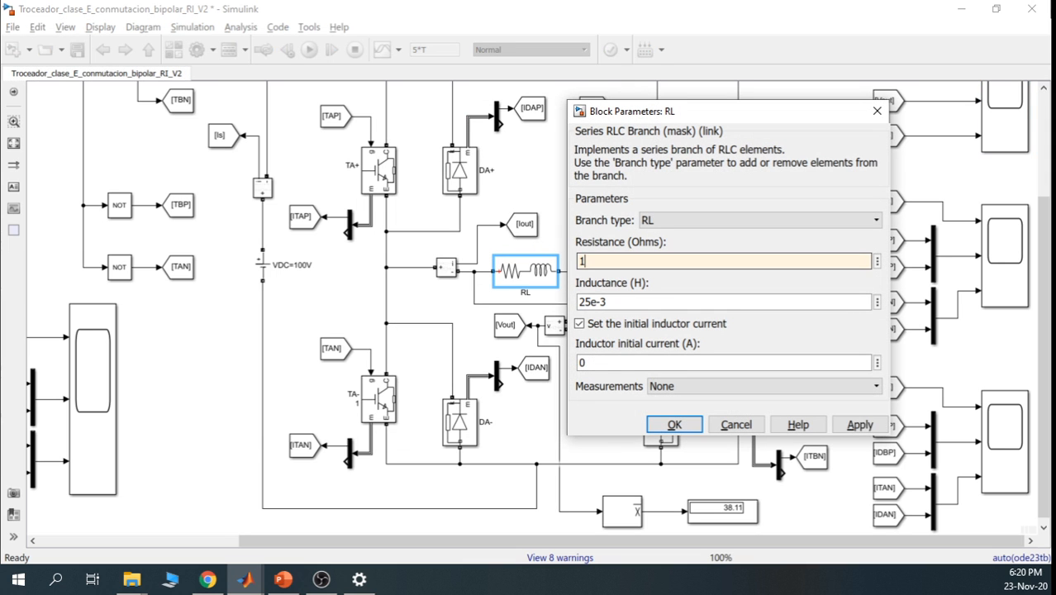
type("0")
double_click(594, 297)
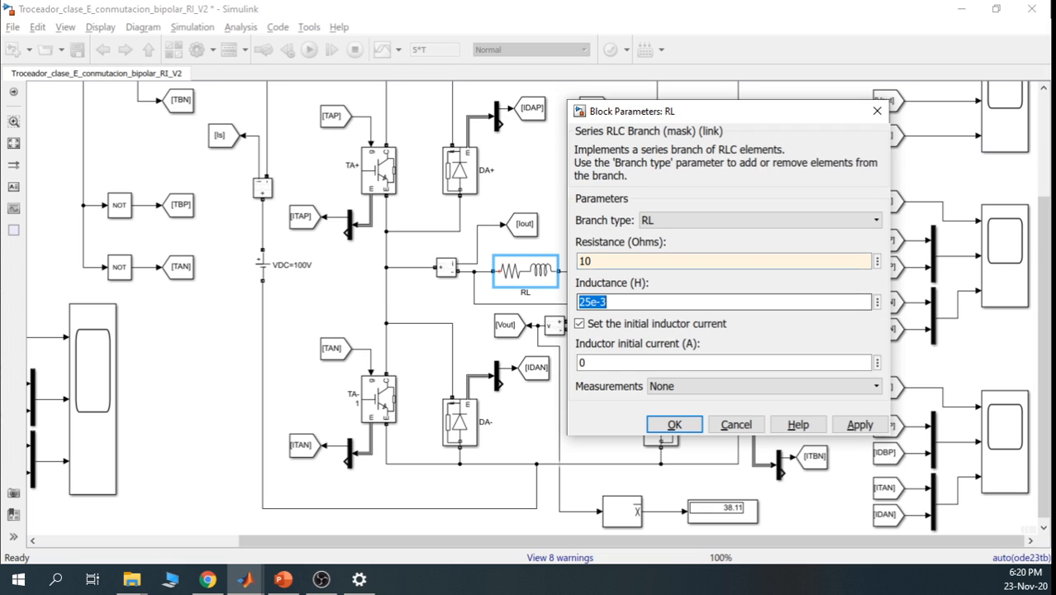
left_click(591, 302)
key("BackSpace")
key("BackSpace")
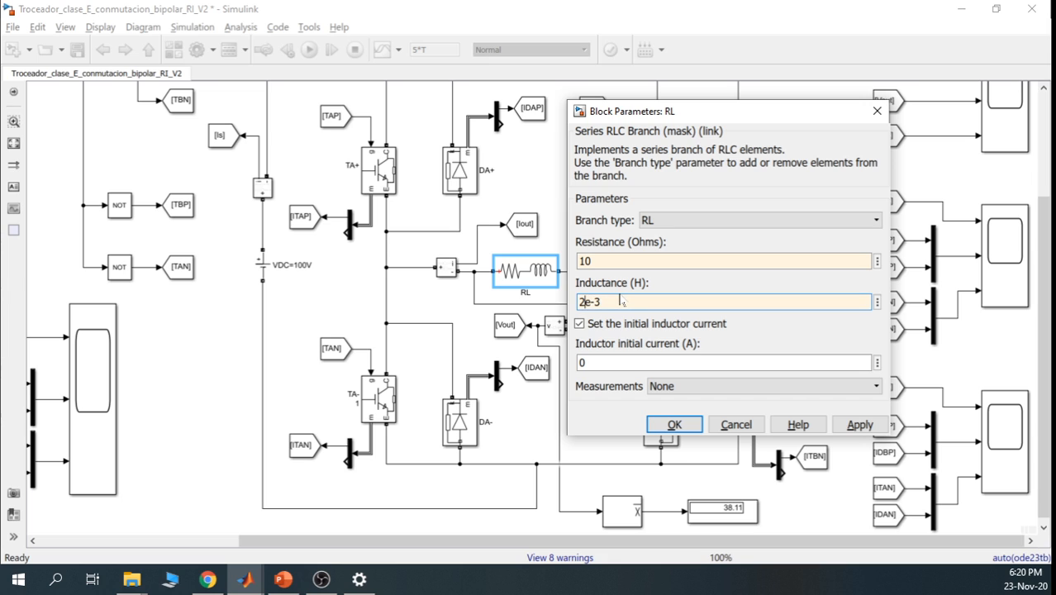
type("1")
left_click(849, 425)
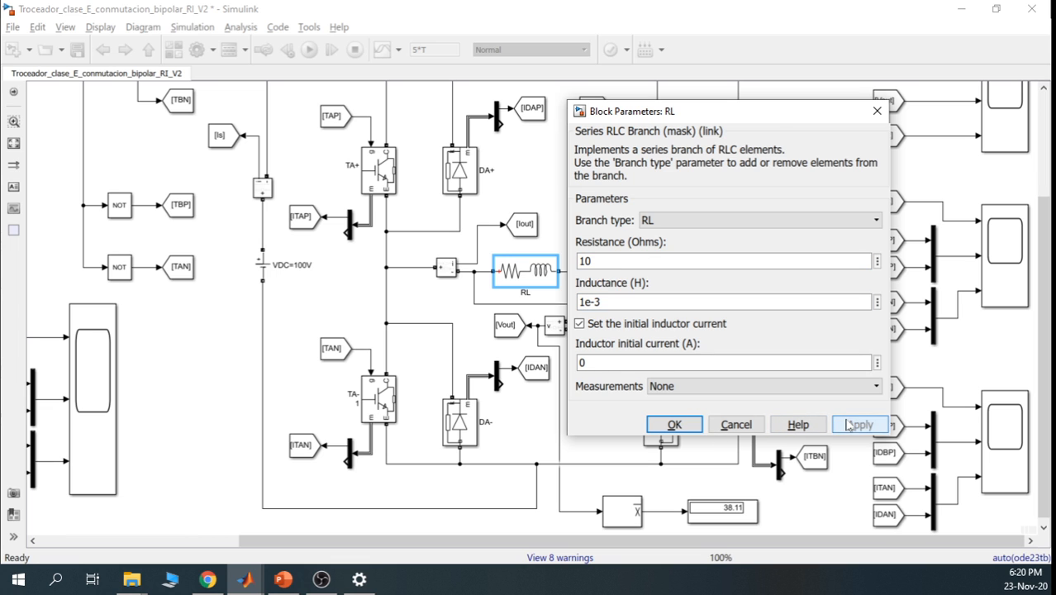
left_click(674, 424)
left_click(686, 362)
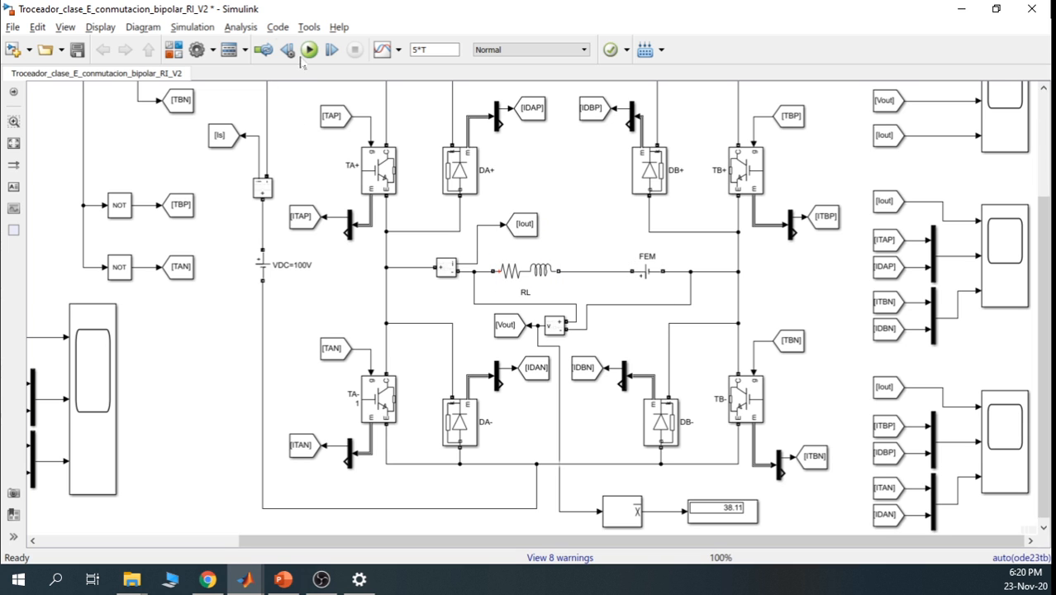
Rerun the simulation with the new RL load and view the Is, Vout and Iout waveforms on their scope
left_click(309, 49)
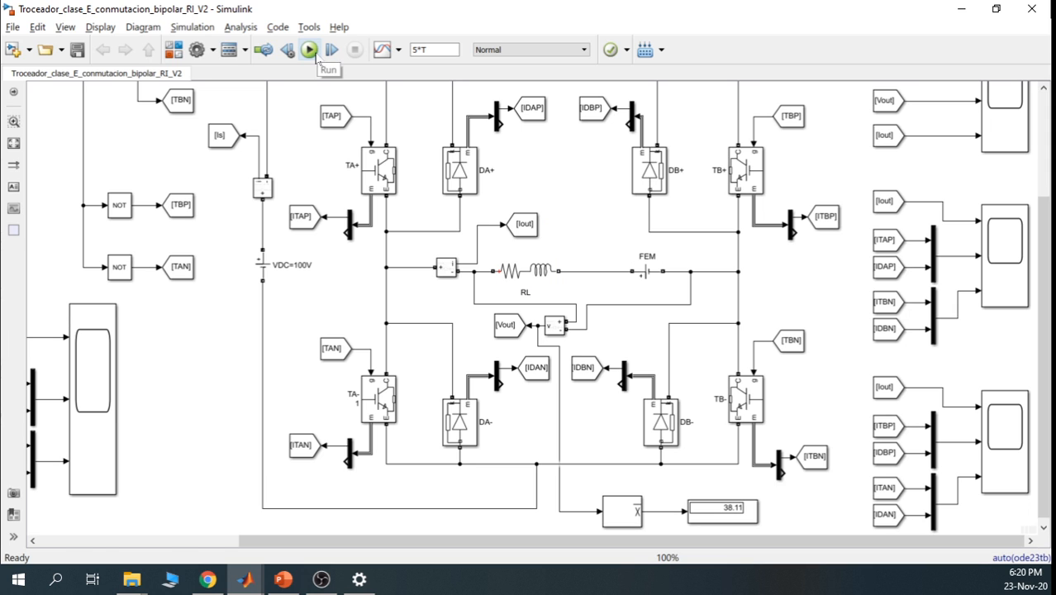
left_click(316, 55)
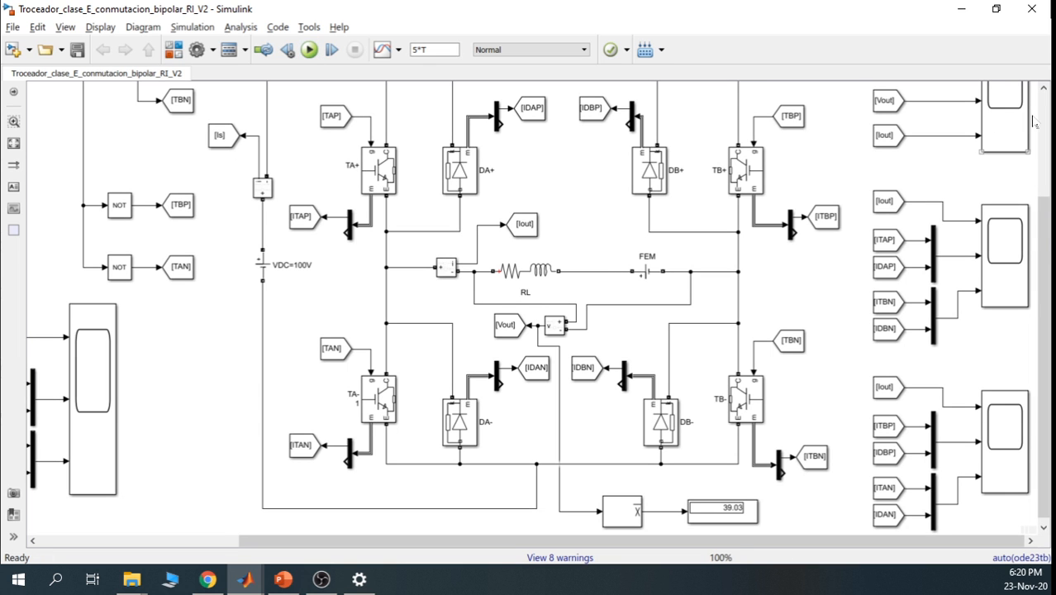
scroll(1046, 236, "up", 3)
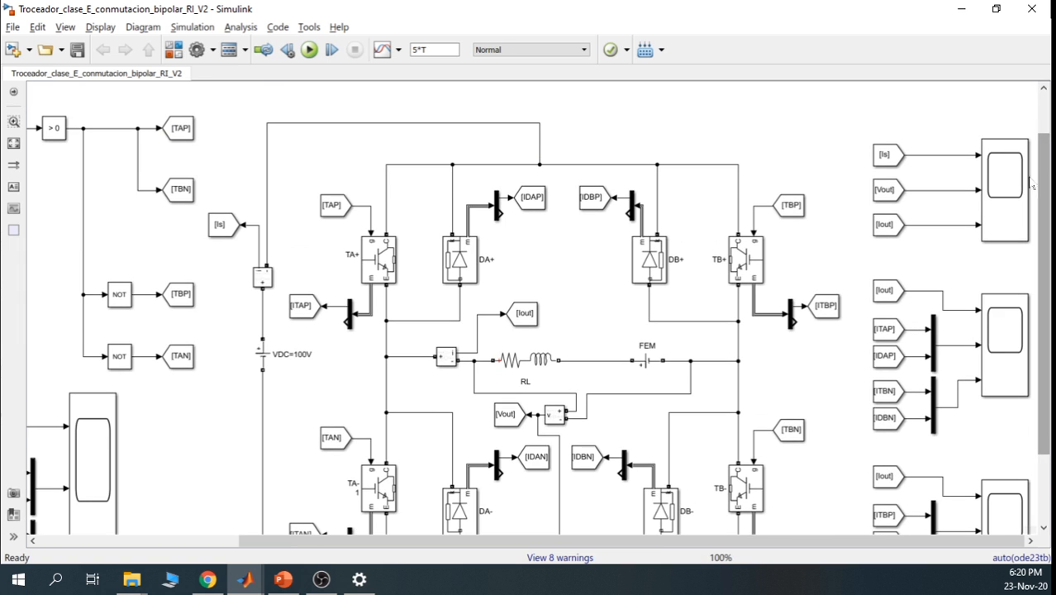
double_click(1023, 183)
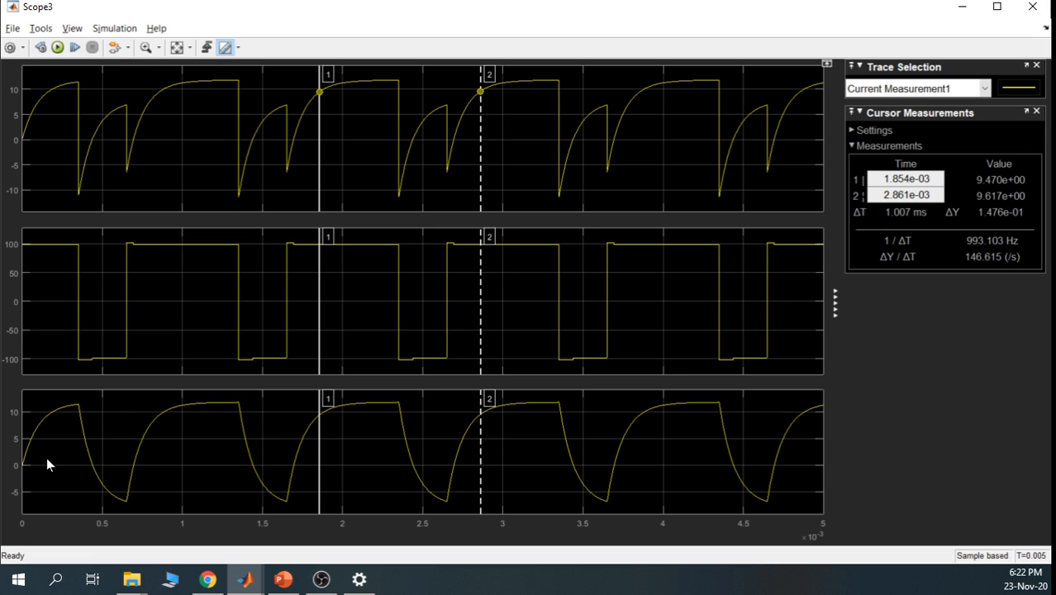
left_click(962, 6)
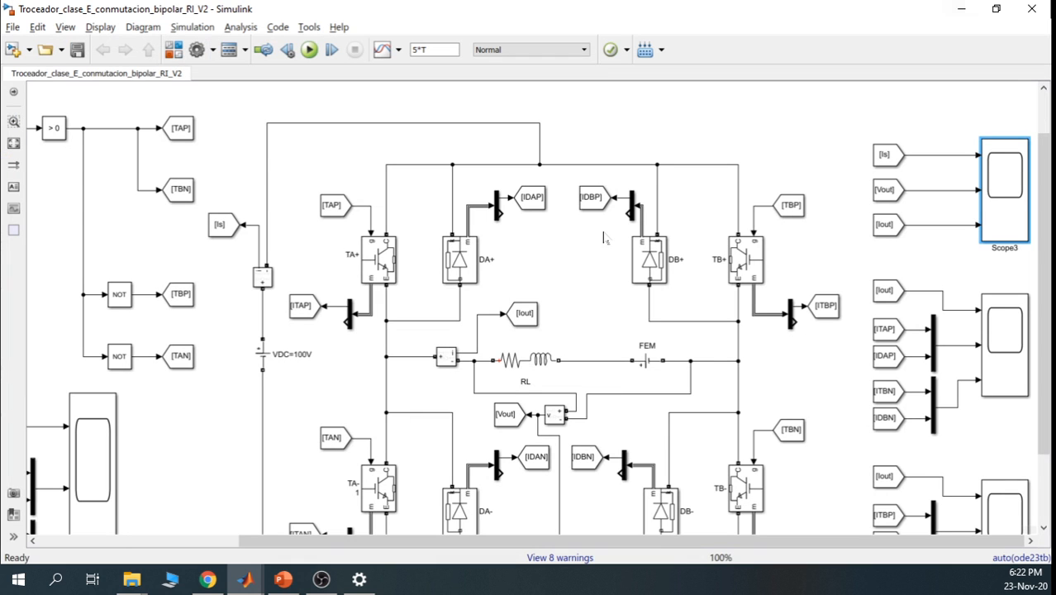
Reopen the Is, Vout and Iout scope and measure Vout's period between two rising edges with the cursors
left_click(263, 354)
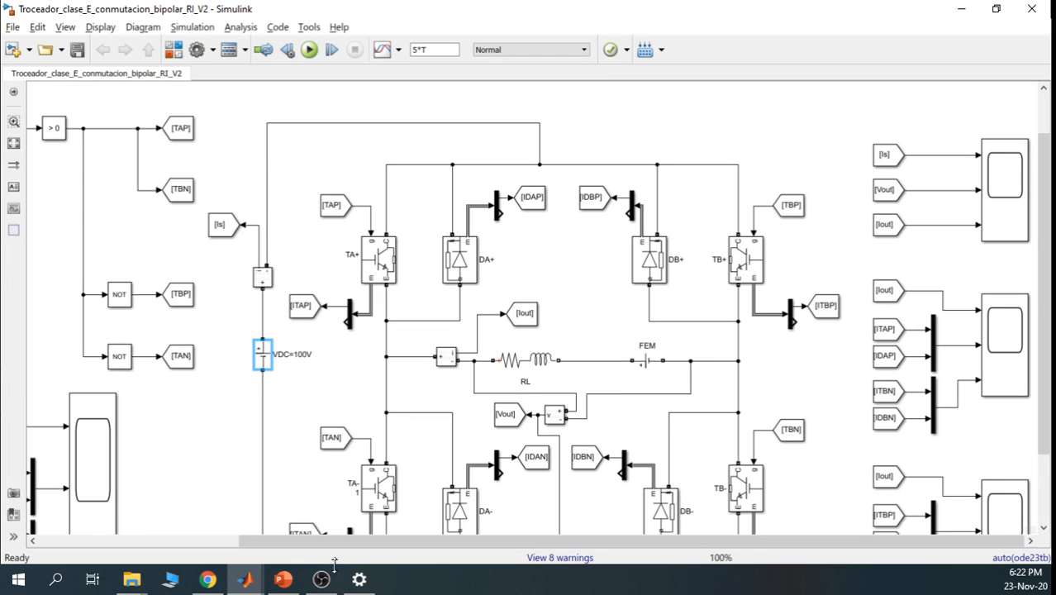
mouse_move(283, 582)
mouse_move(244, 581)
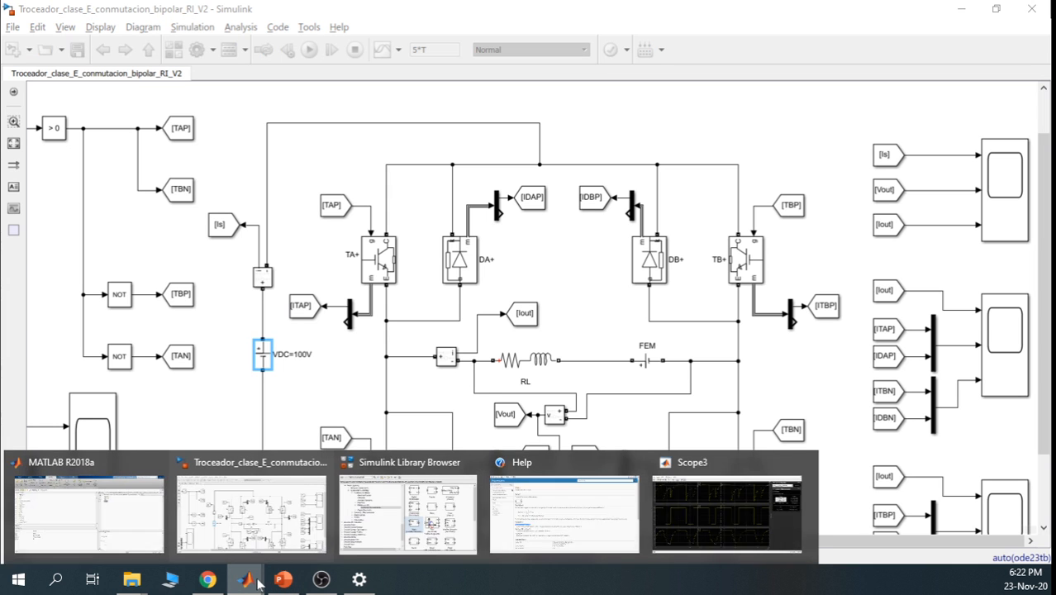
left_click(688, 497)
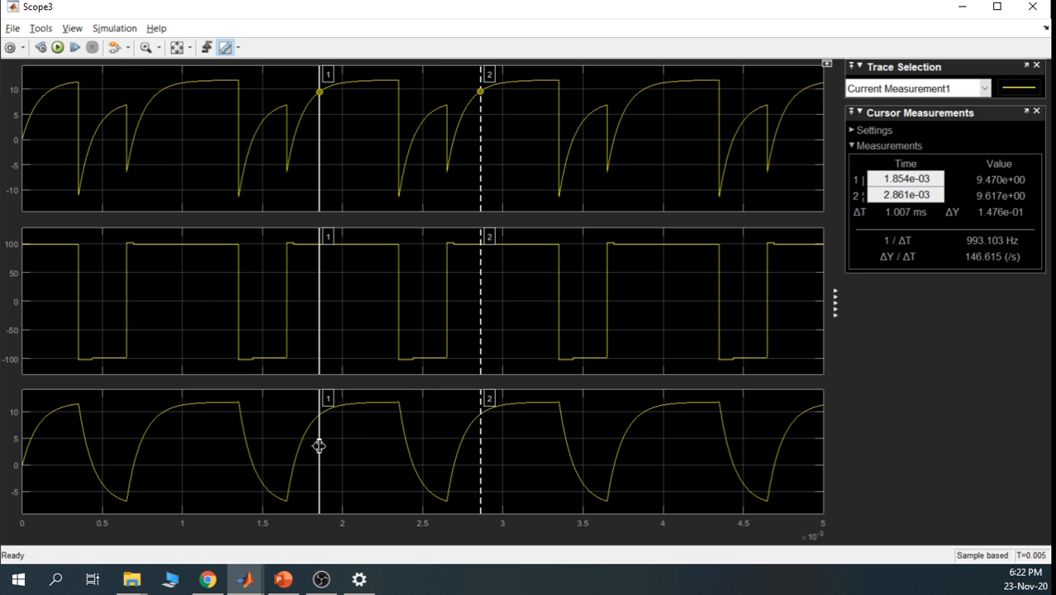
left_click_drag(321, 444, 288, 445)
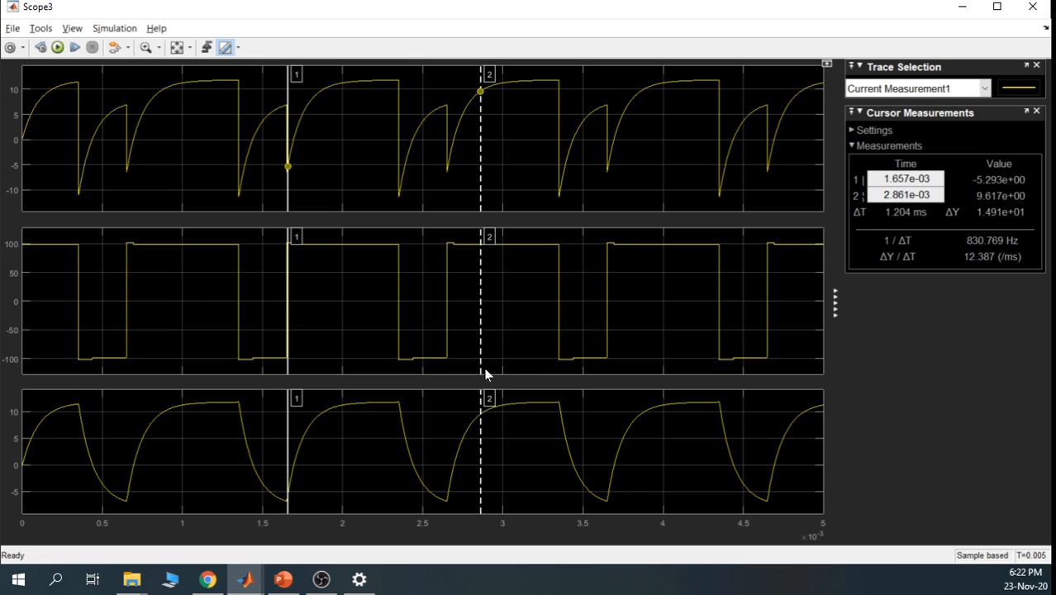
left_click_drag(481, 366, 449, 376)
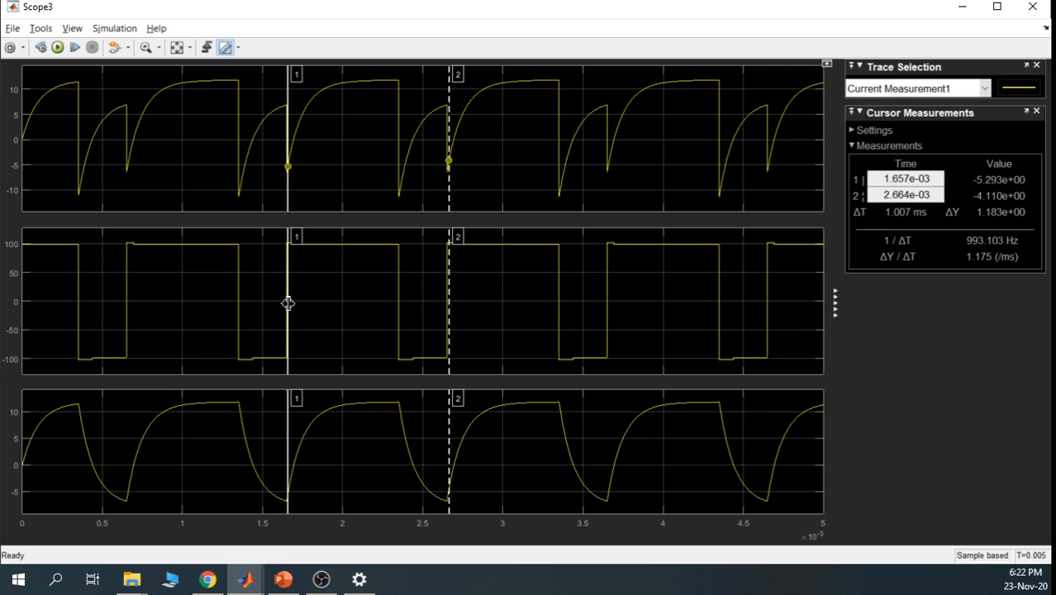
Place cursor 1 at time zero and use cursor 2 to examine Iout's first minimum, following zero crossing and first peak
left_click_drag(288, 303, 141, 326)
left_click_drag(4, 338, 4, 335)
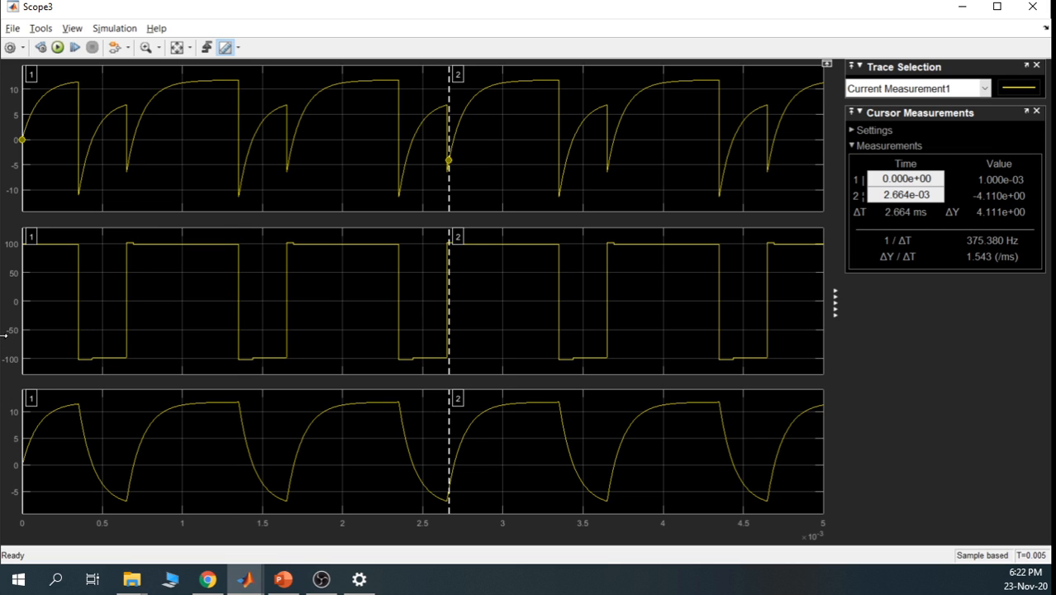
left_click_drag(448, 339, 393, 333)
left_click_drag(163, 347, 125, 349)
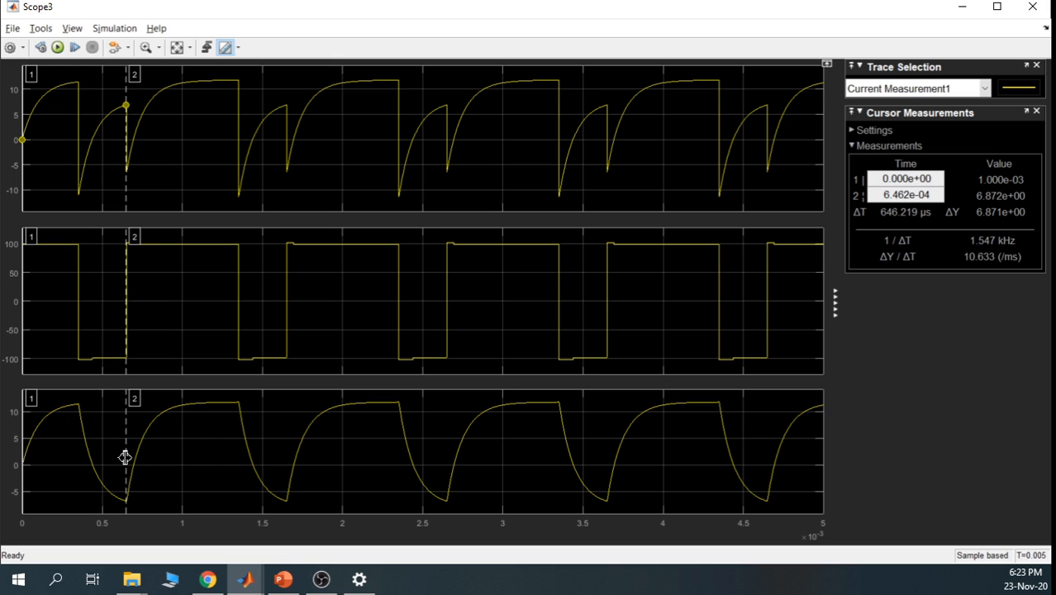
left_click_drag(125, 457, 133, 463)
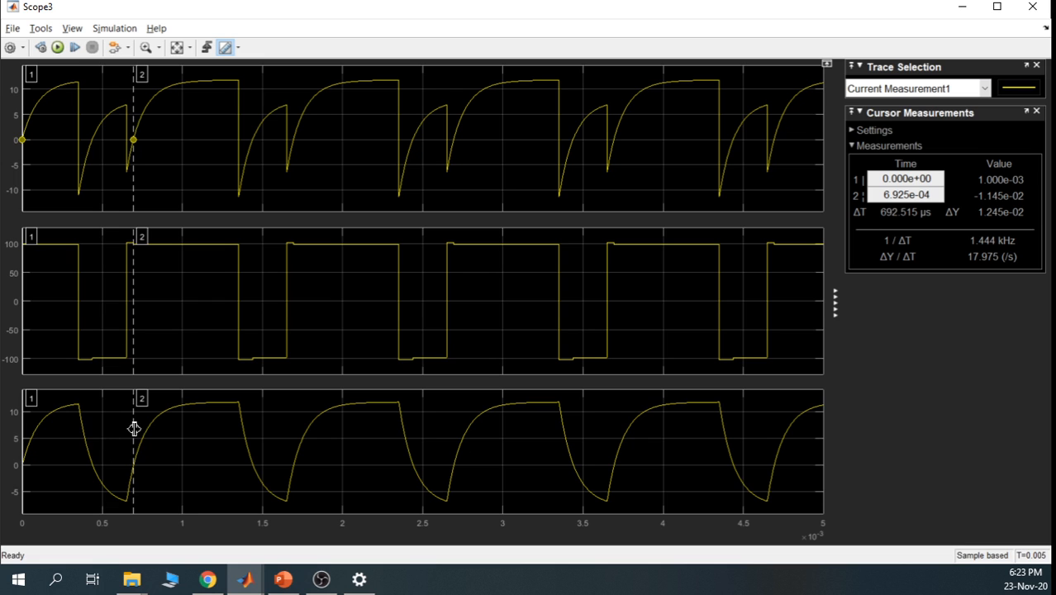
left_click_drag(133, 426, 78, 433)
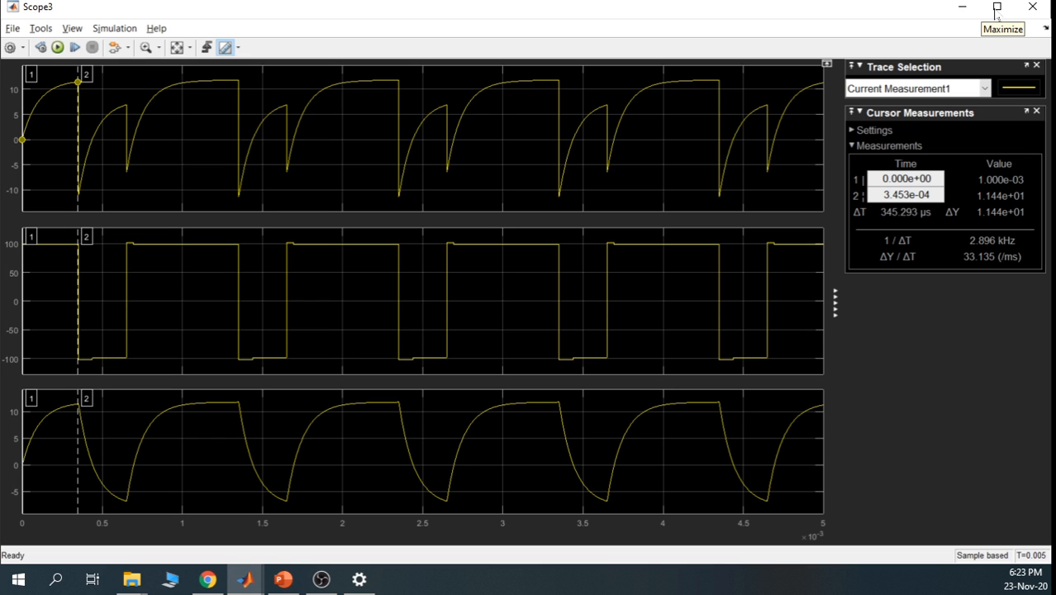
left_click(962, 7)
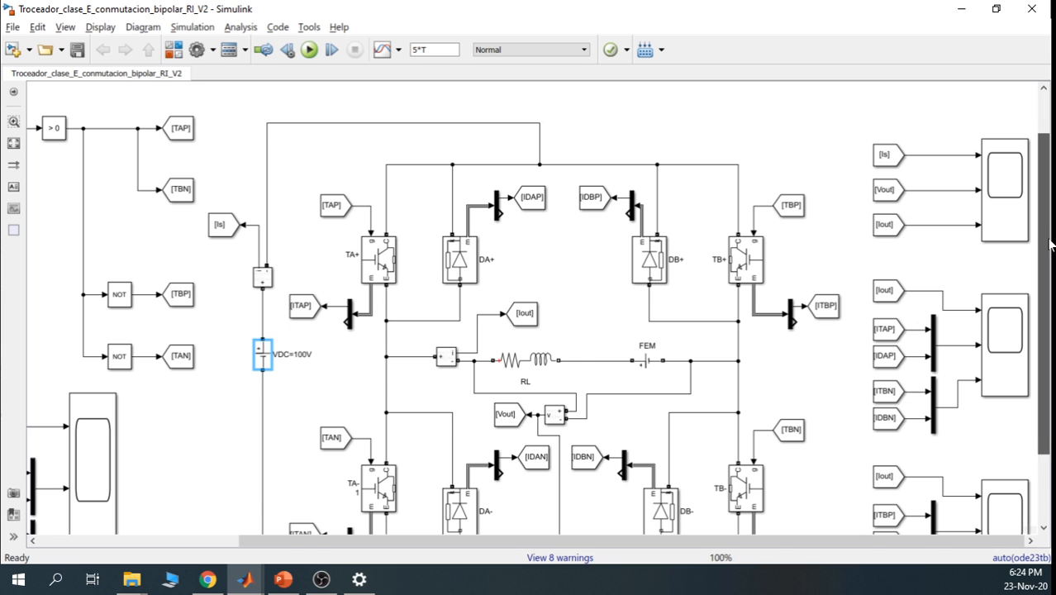
Review the bridge circuit and fit the whole chopper model in the view
left_click_drag(1050, 245, 1051, 272)
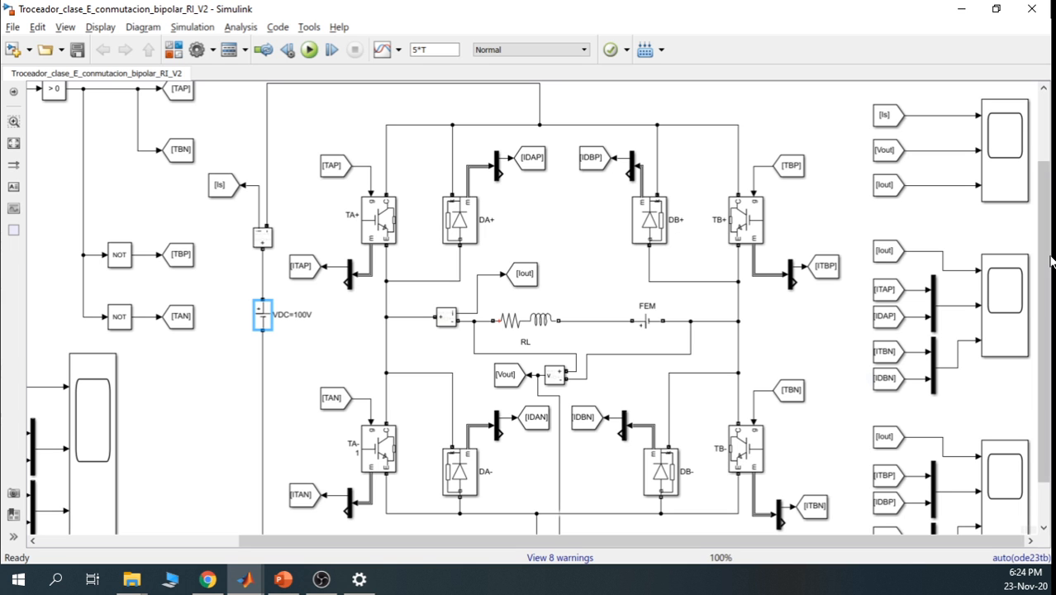
left_click_drag(1048, 256, 1046, 284)
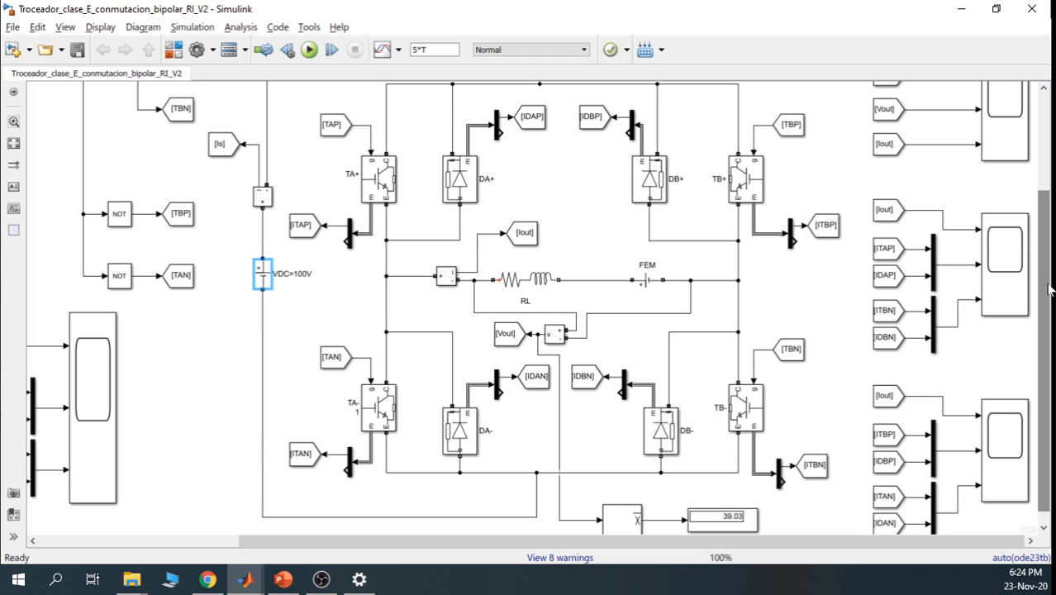
left_click_drag(1048, 287, 1048, 261)
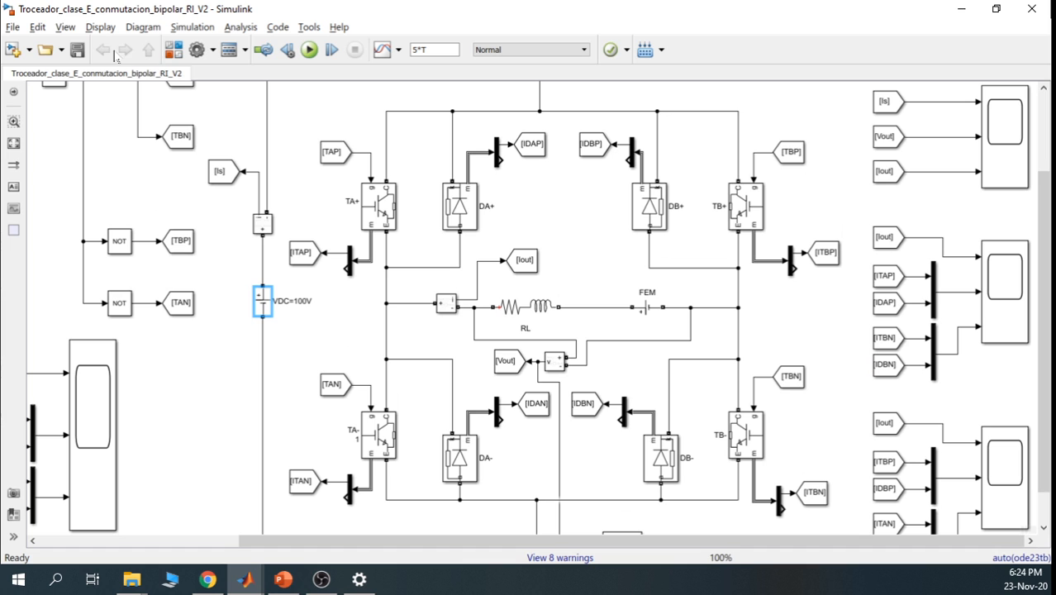
left_click(72, 33)
mouse_move(160, 320)
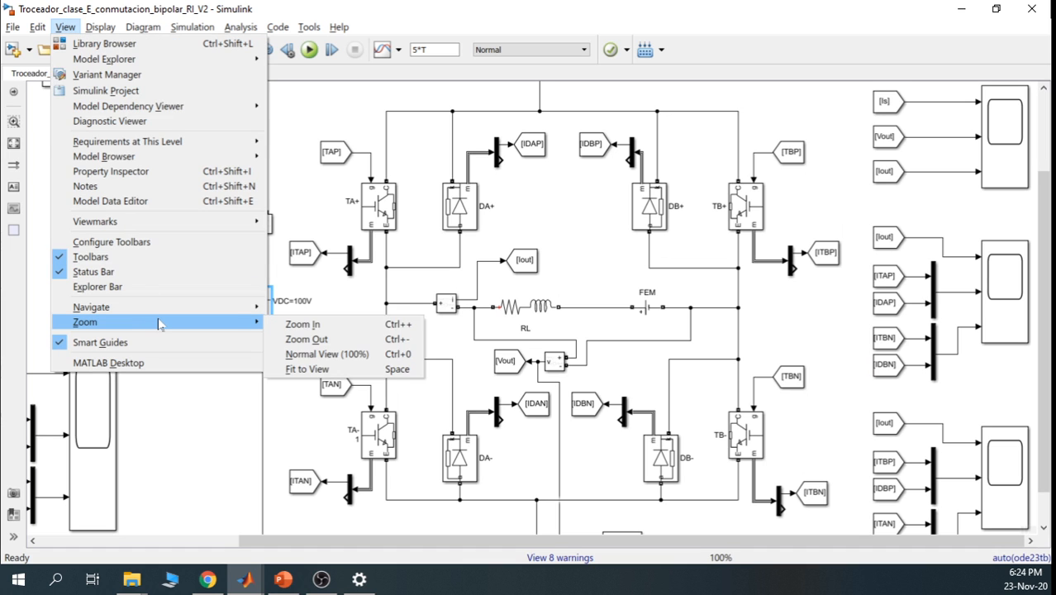
left_click(336, 368)
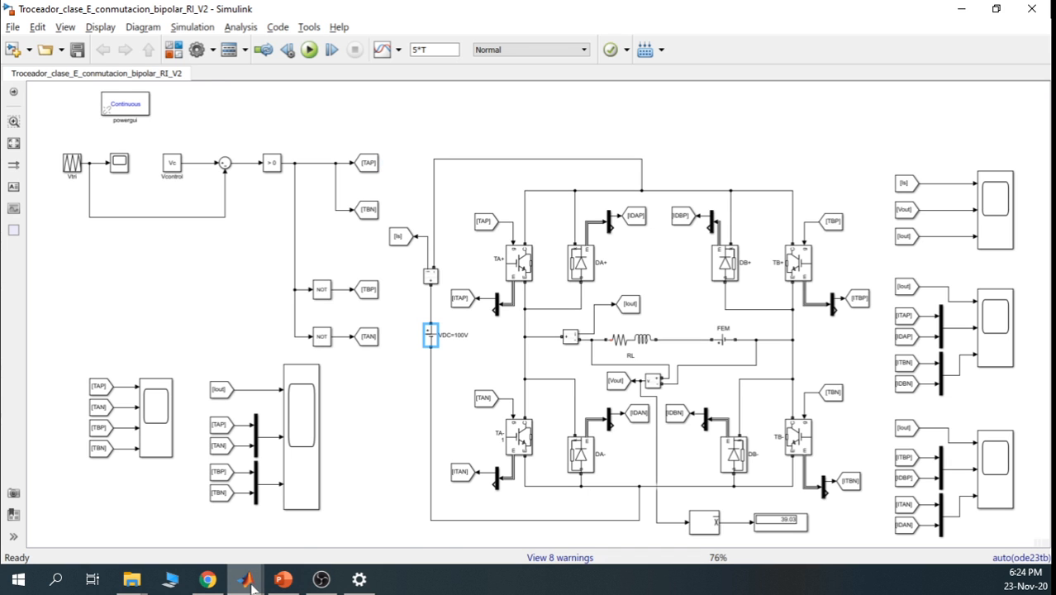
Reopen the Is, Vout and Iout scope and place cursor 1 at Vout's first falling edge and cursor 2 at Iout's zero crossing
mouse_move(252, 585)
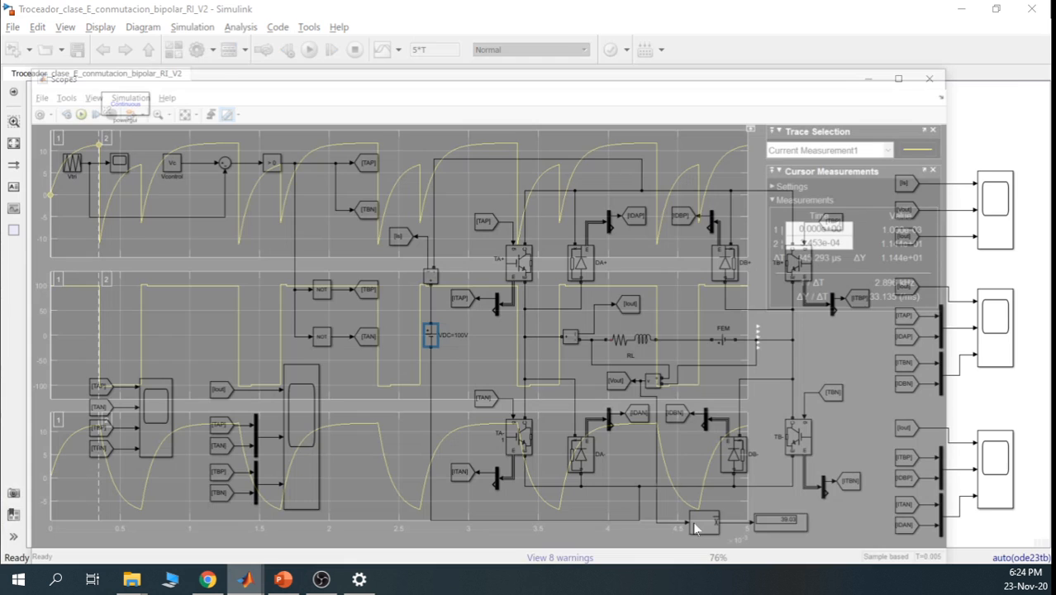
left_click(738, 508)
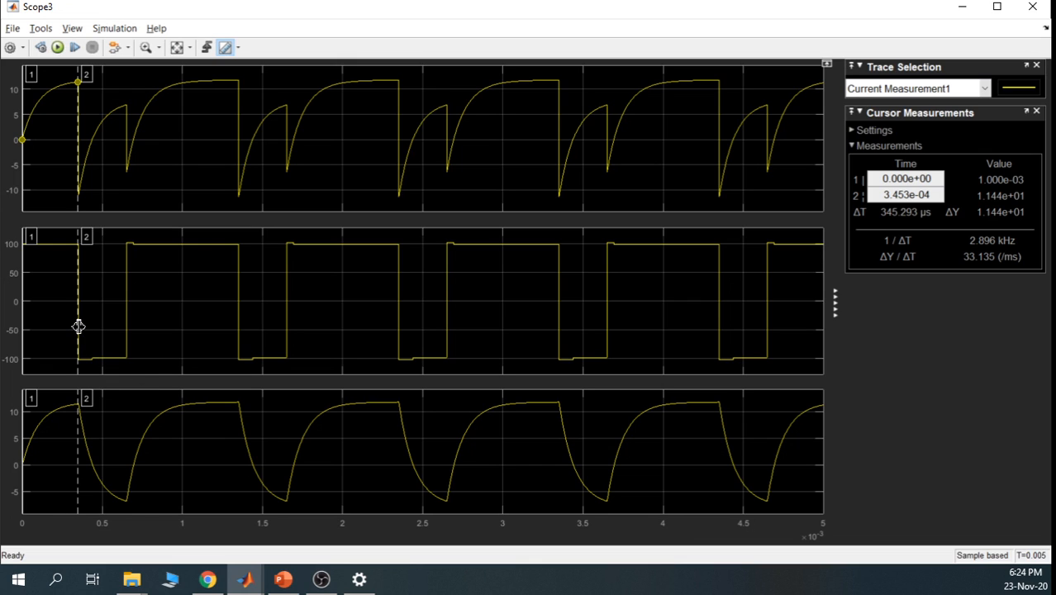
left_click_drag(77, 327, 90, 329)
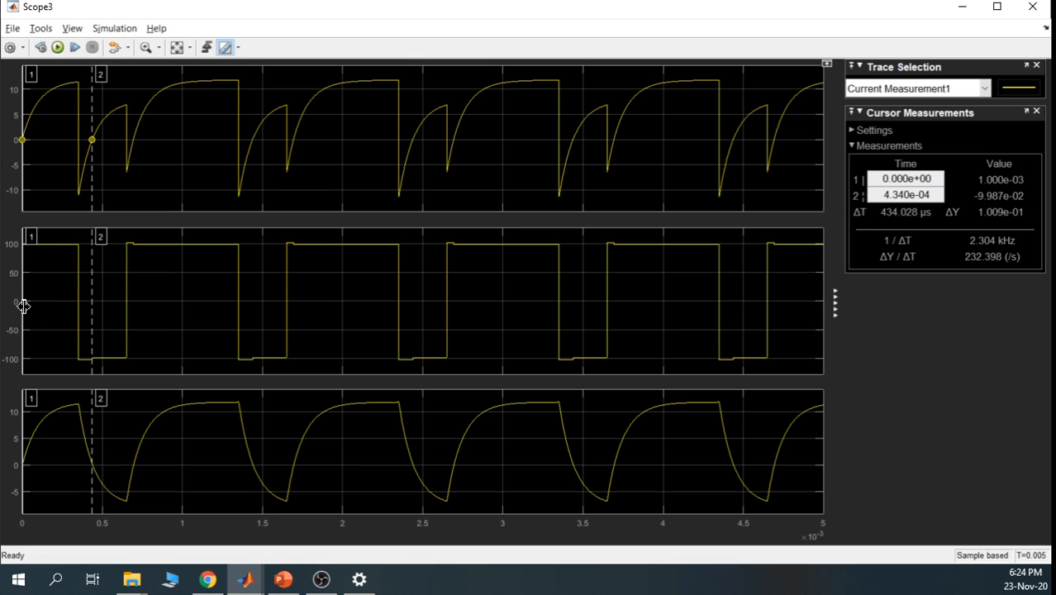
left_click_drag(23, 306, 80, 352)
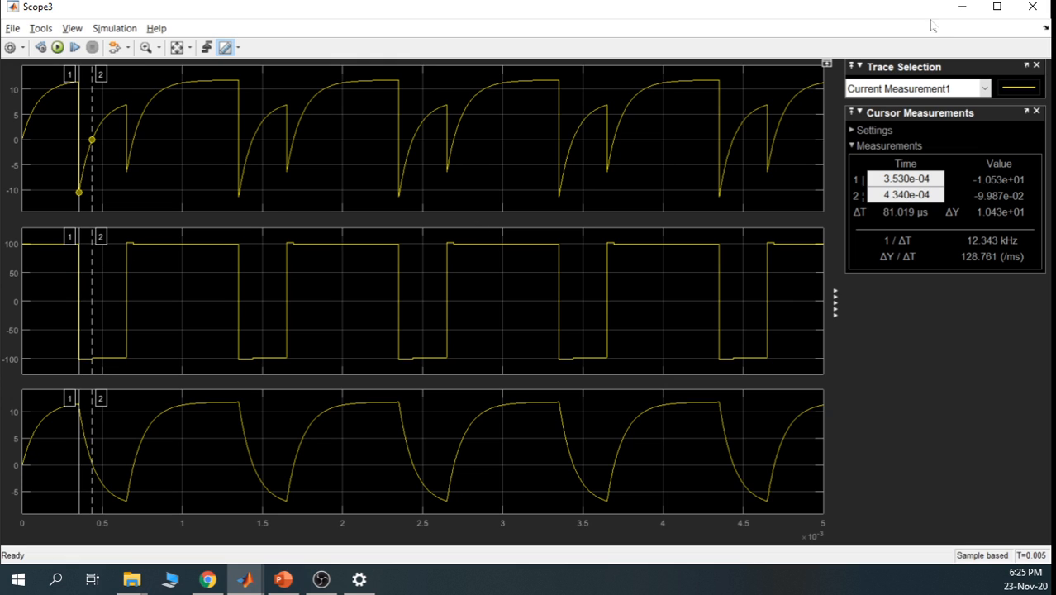
left_click(961, 6)
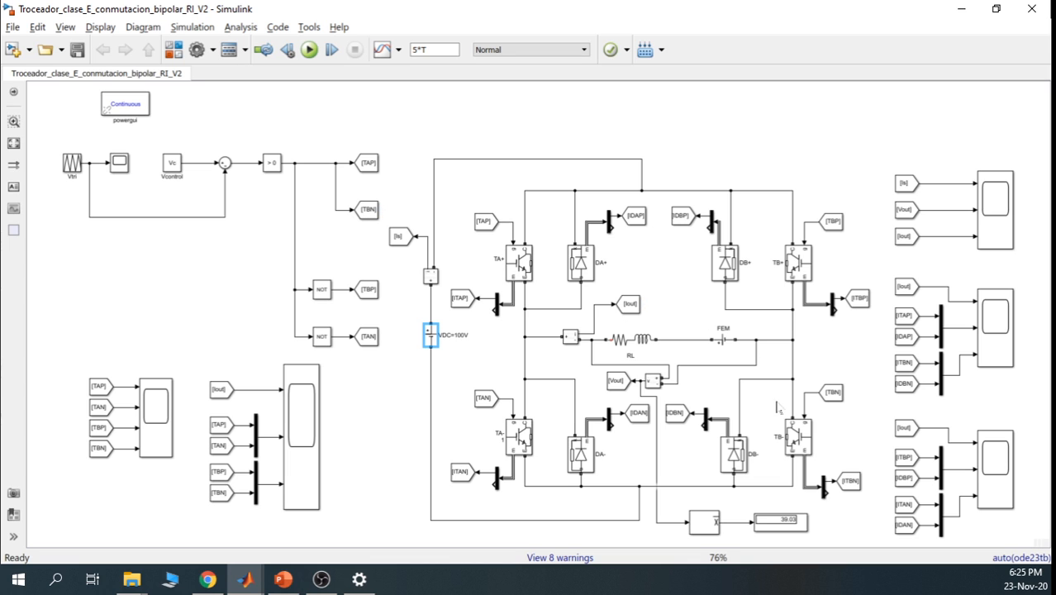
Examine the IGBT pairs TA+ with TB- and TB+ with TA-, along with the TBP and TAN gate signals
left_click(521, 261)
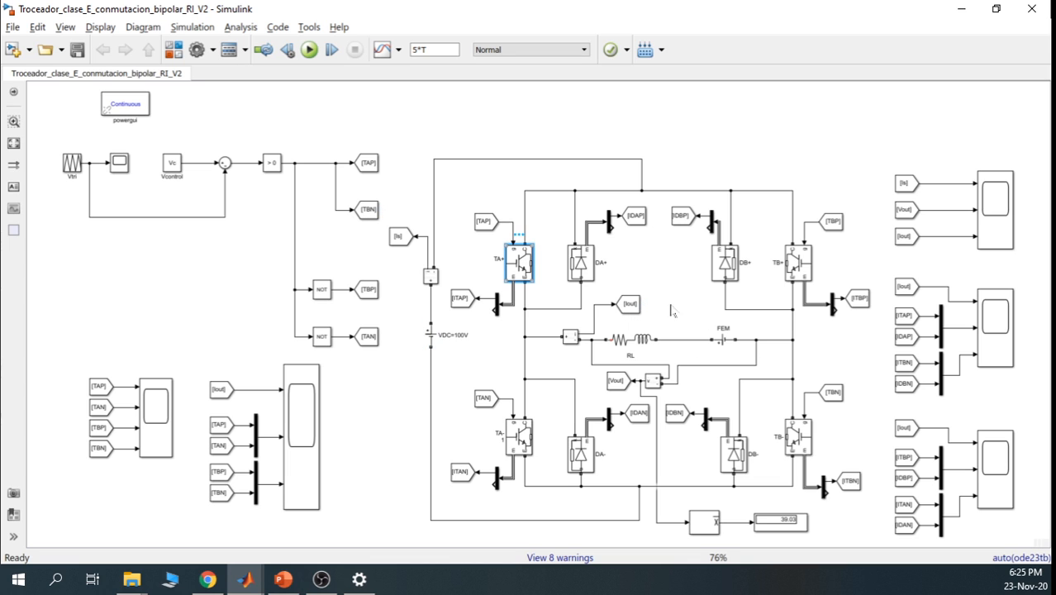
left_click(799, 431)
left_click(795, 175)
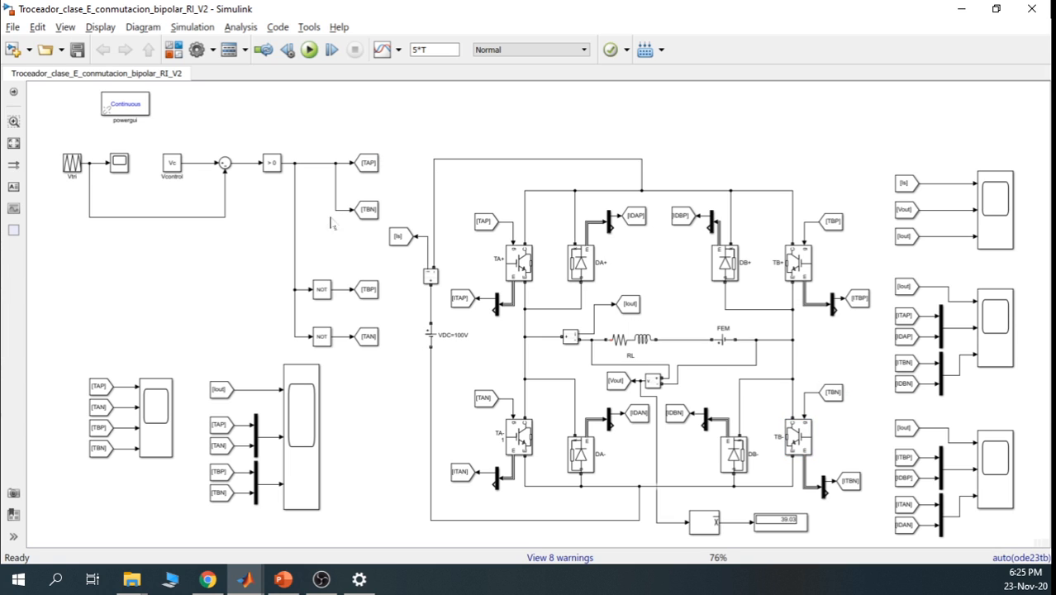
left_click(365, 292)
left_click(367, 336)
left_click(797, 266)
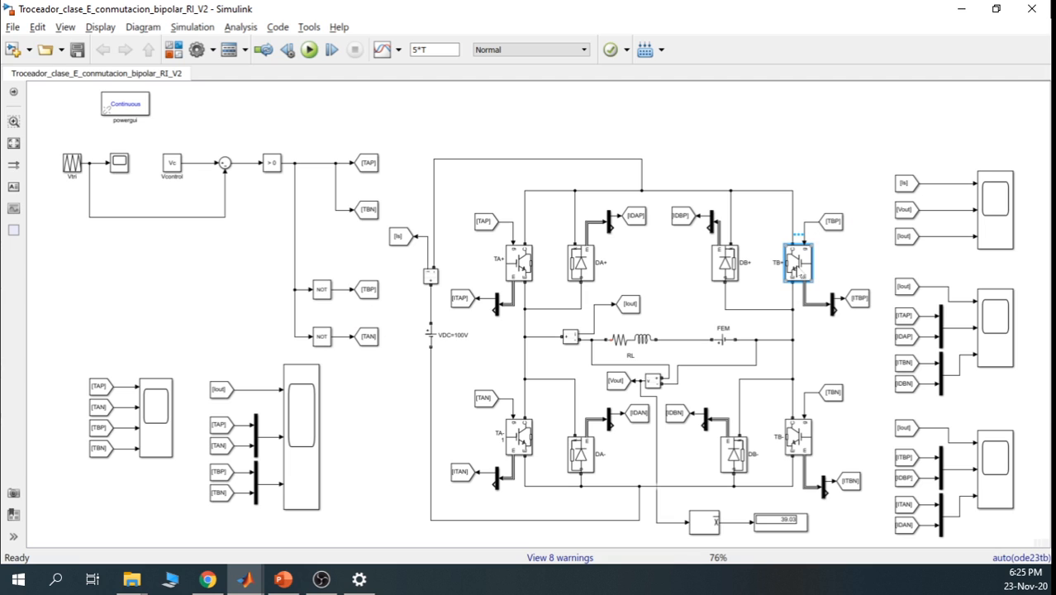
left_click(527, 430)
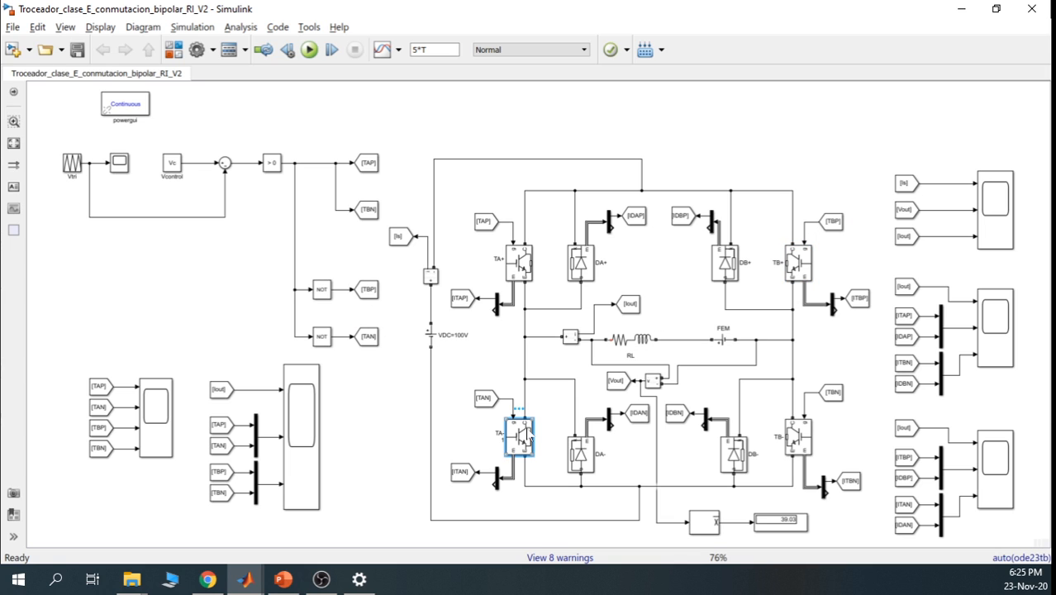
left_click(475, 358)
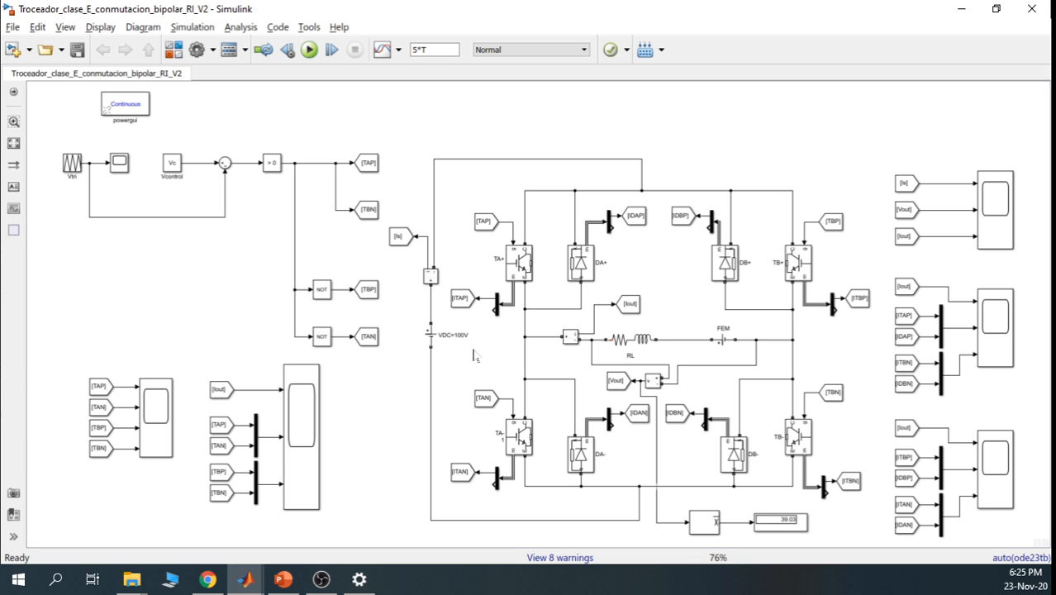
left_click(519, 264)
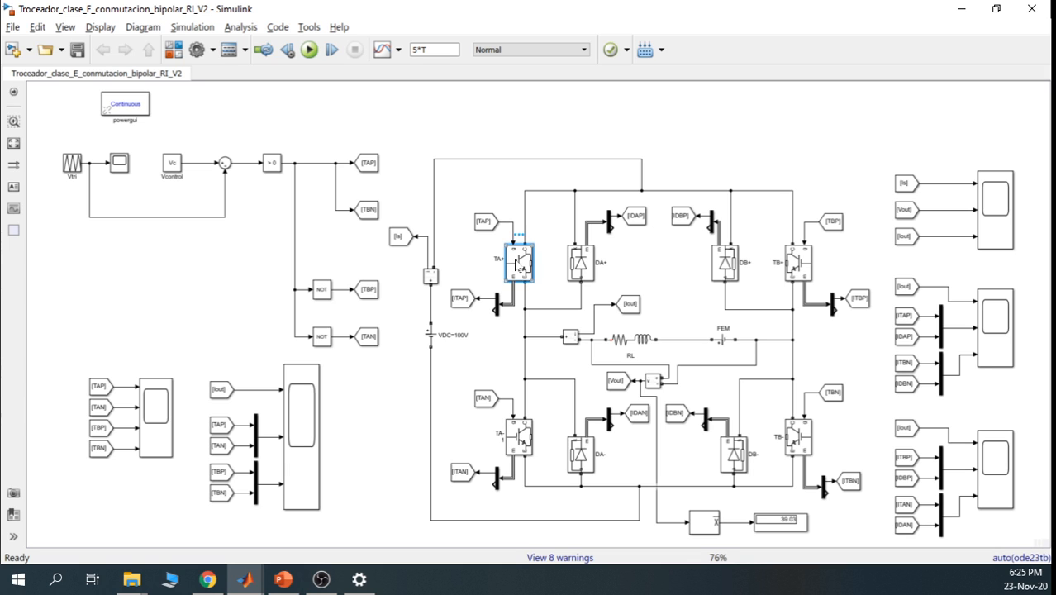
left_click(800, 445)
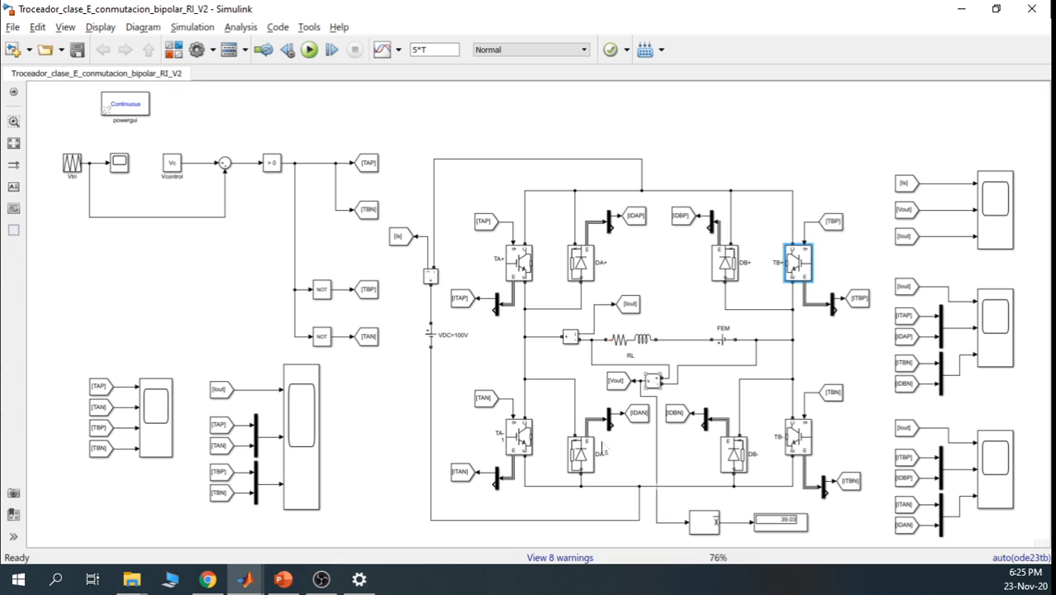
left_click(517, 434)
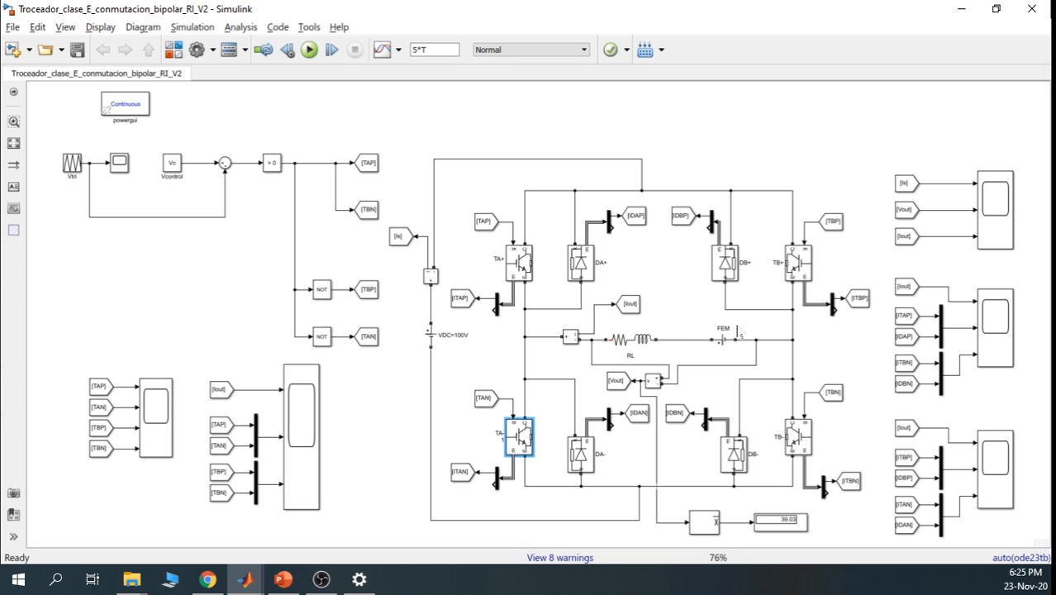
left_click(459, 369)
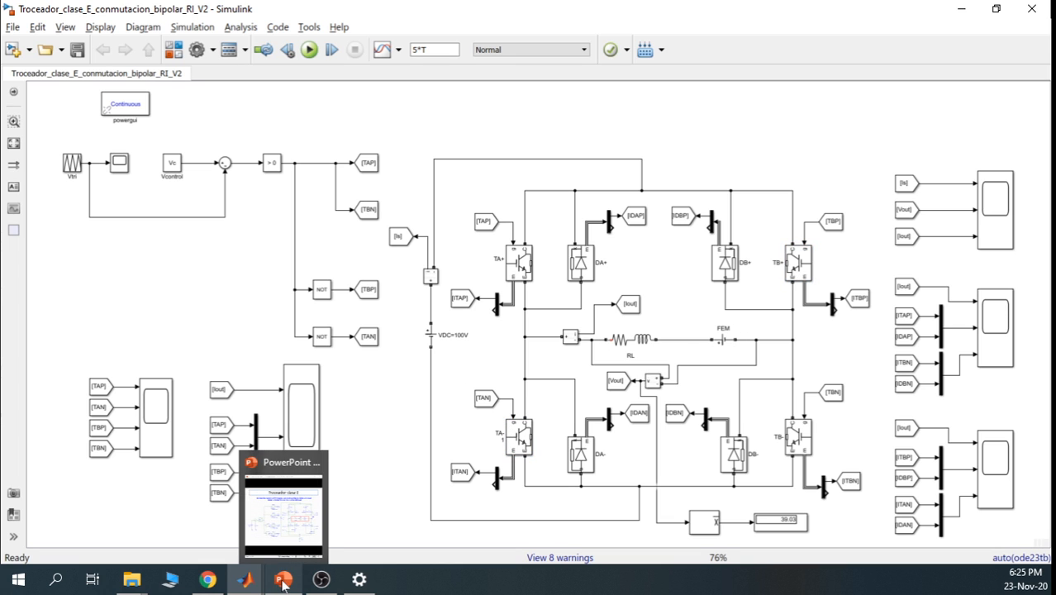
Reopen the Is, Vout and Iout scope to review the waveforms between the two cursors and return to the chopper model
left_click(244, 583)
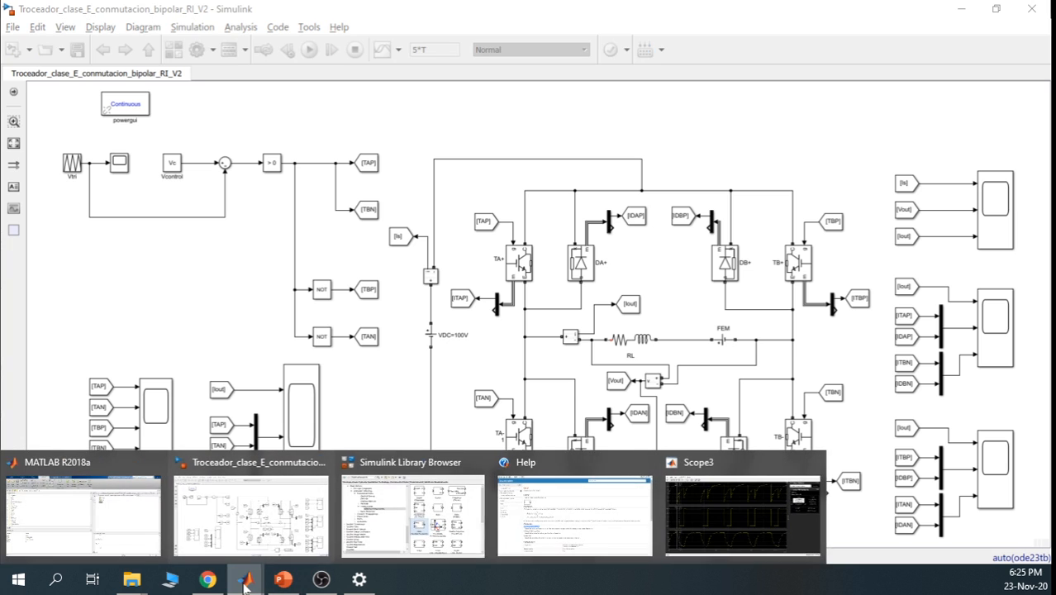
left_click(716, 506)
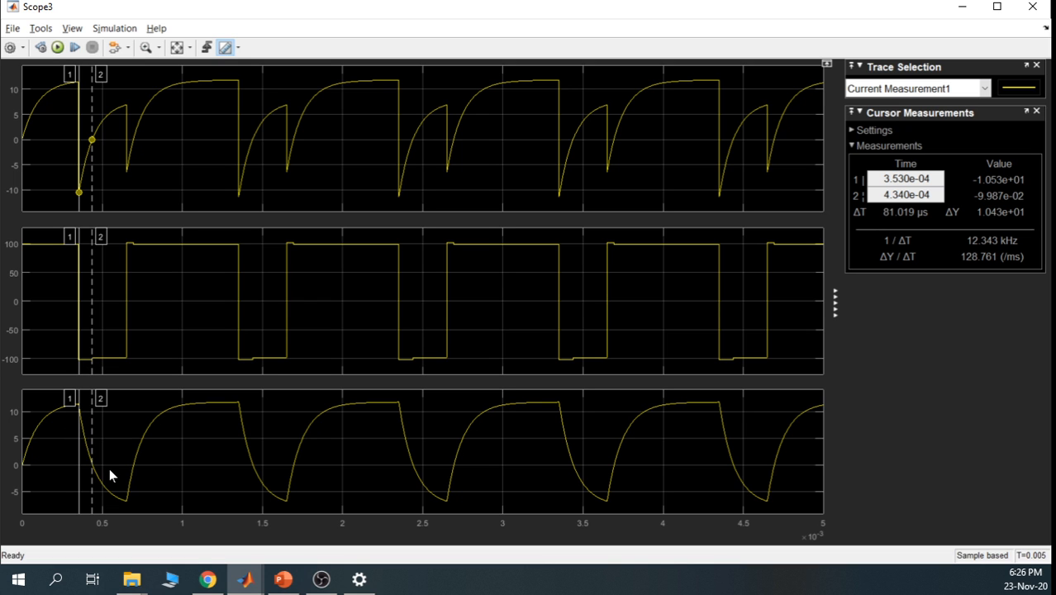
left_click(962, 7)
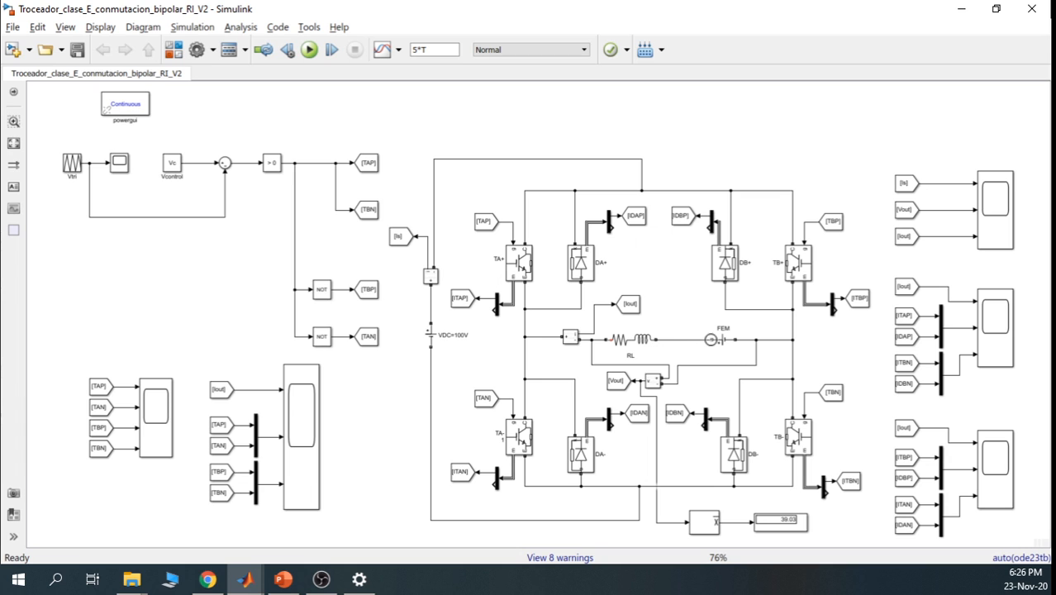
left_click(246, 581)
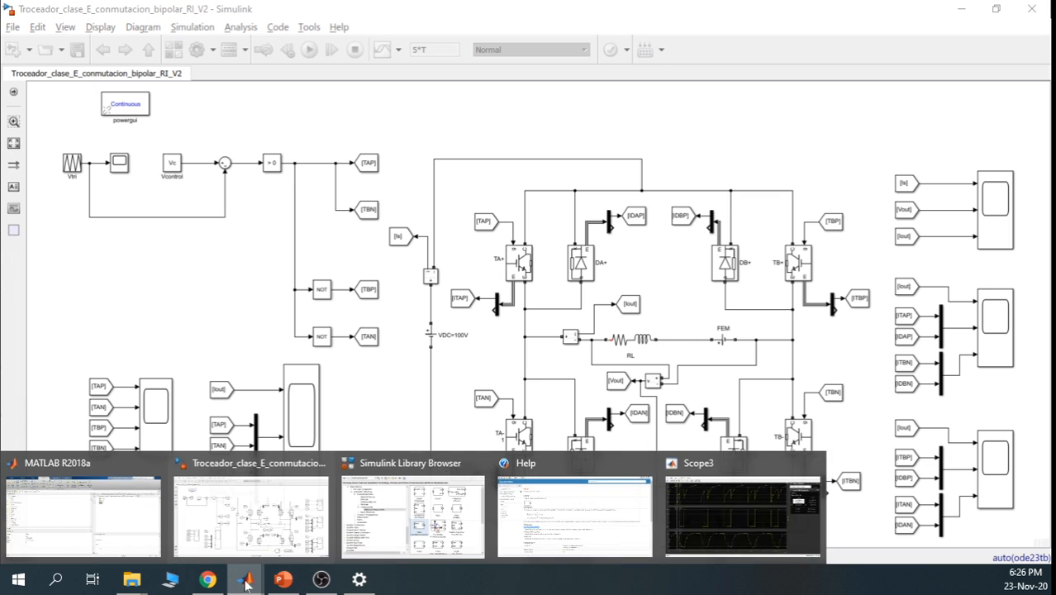
left_click(683, 504)
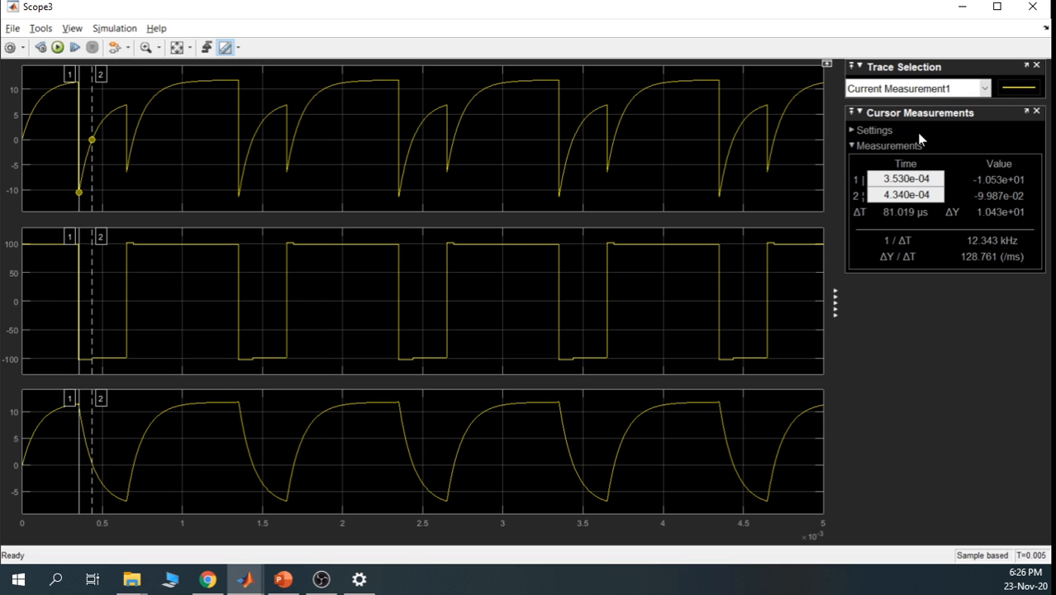
left_click(962, 7)
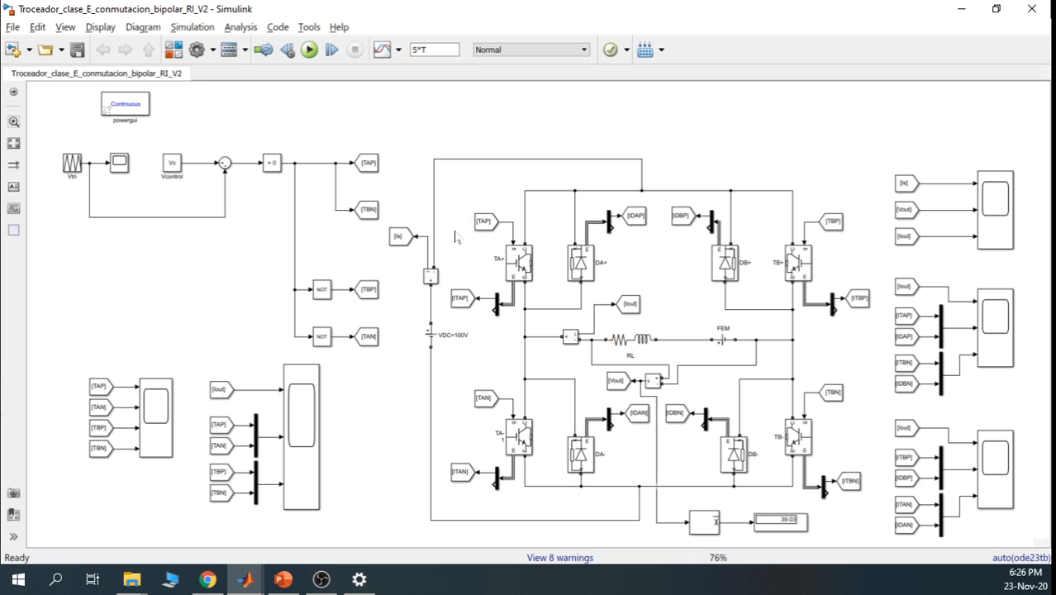
Trace the current path in the bridge through the VDC source, IGBTs TB- and TA-, and diodes DB+ and DA-
left_click(431, 337)
left_click(451, 318)
left_click(794, 453)
left_click(528, 454)
left_click(532, 494)
left_click(724, 264)
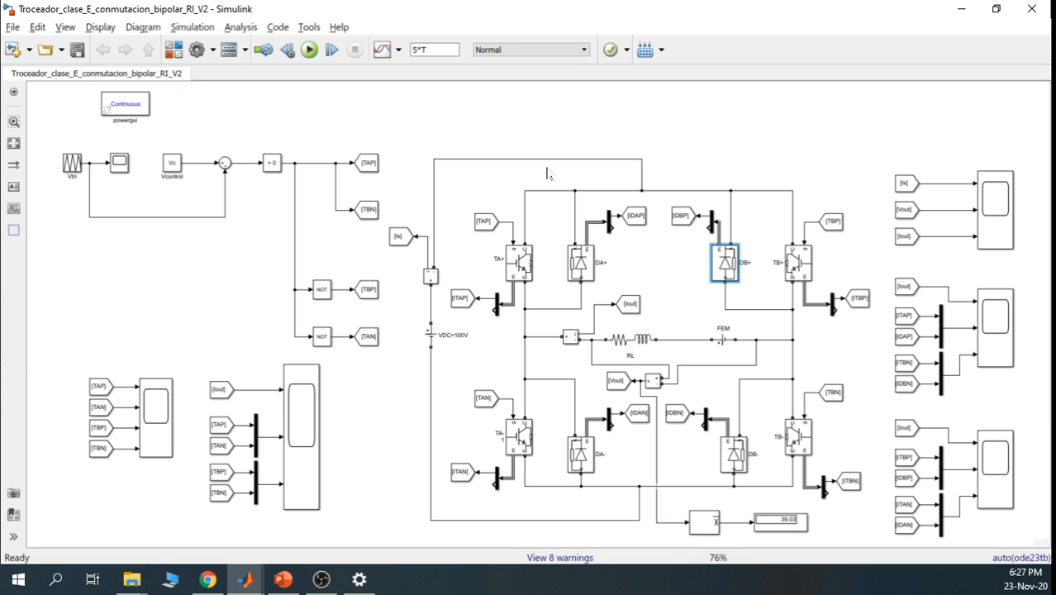
left_click(430, 334)
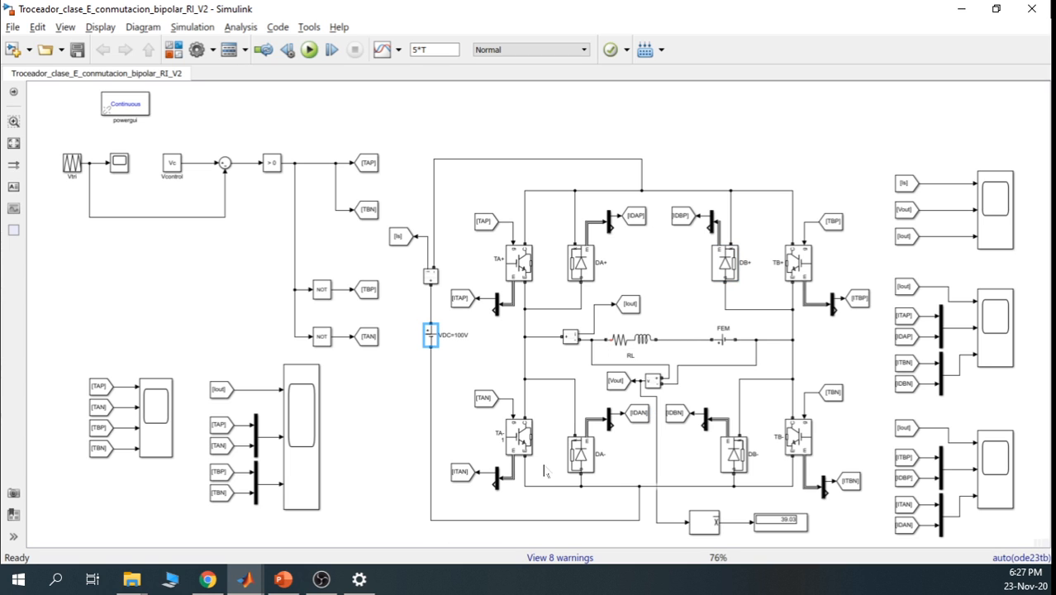
left_click(580, 456)
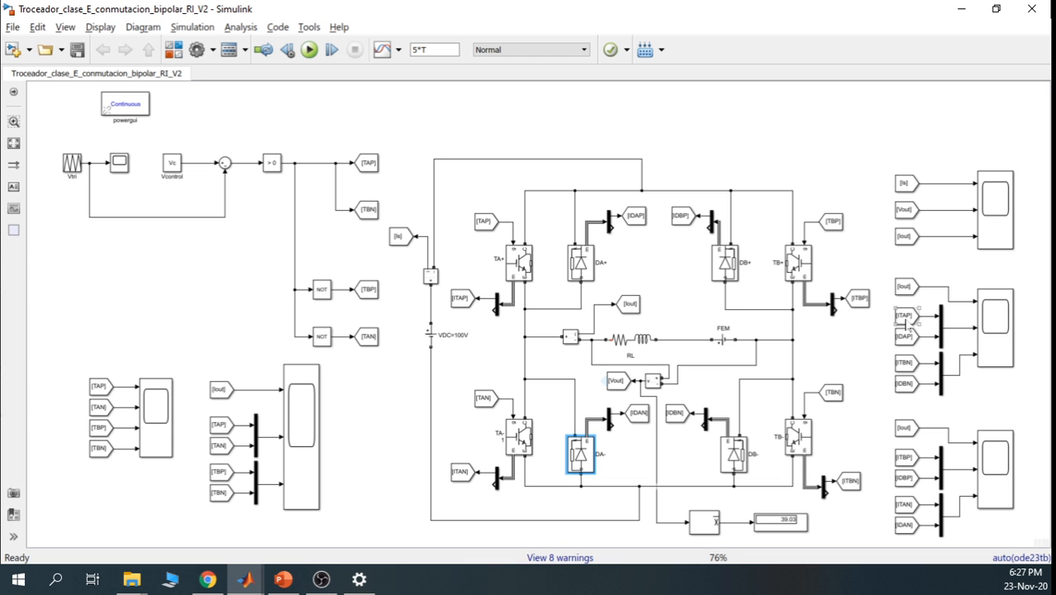
Open the Is, Vout and Iout scope and move cursor 2 just past Iout's zero crossing, to about 0.442 ms
left_click(996, 234)
double_click(996, 234)
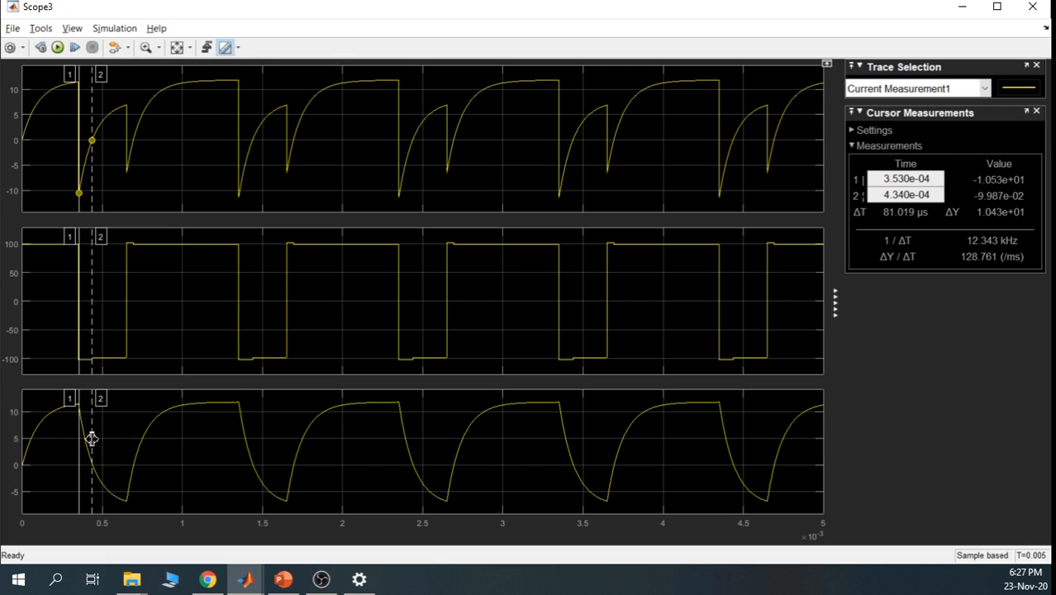
left_click_drag(91, 439, 92, 430)
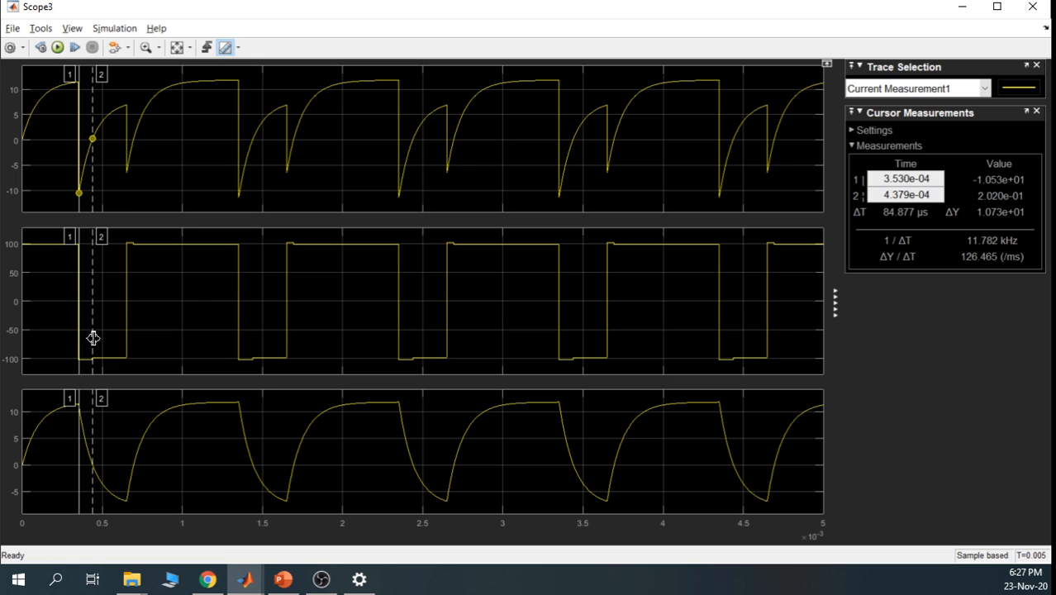
left_click_drag(93, 338, 94, 340)
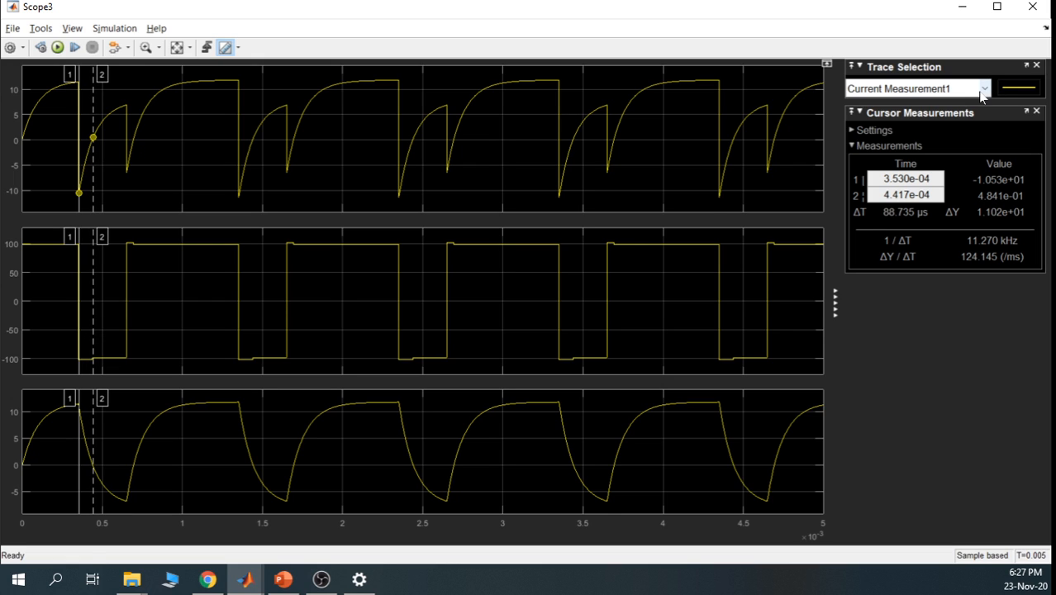
Switch the cursors to the Voltage Measurement trace and compare Vout before and after the small step in its first negative pulse
left_click(982, 88)
left_click(948, 121)
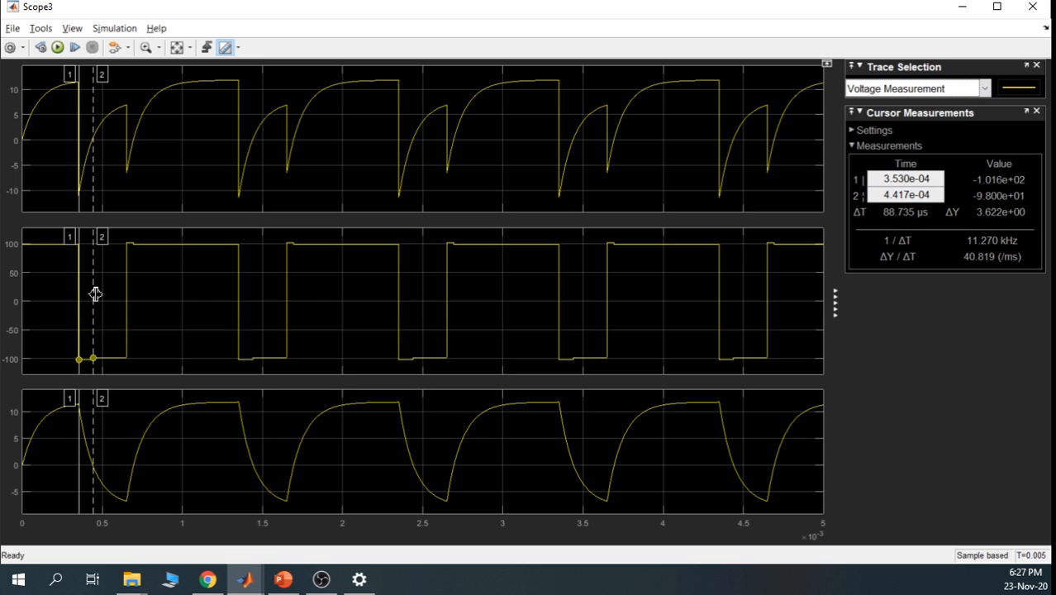
left_click_drag(95, 294, 100, 302)
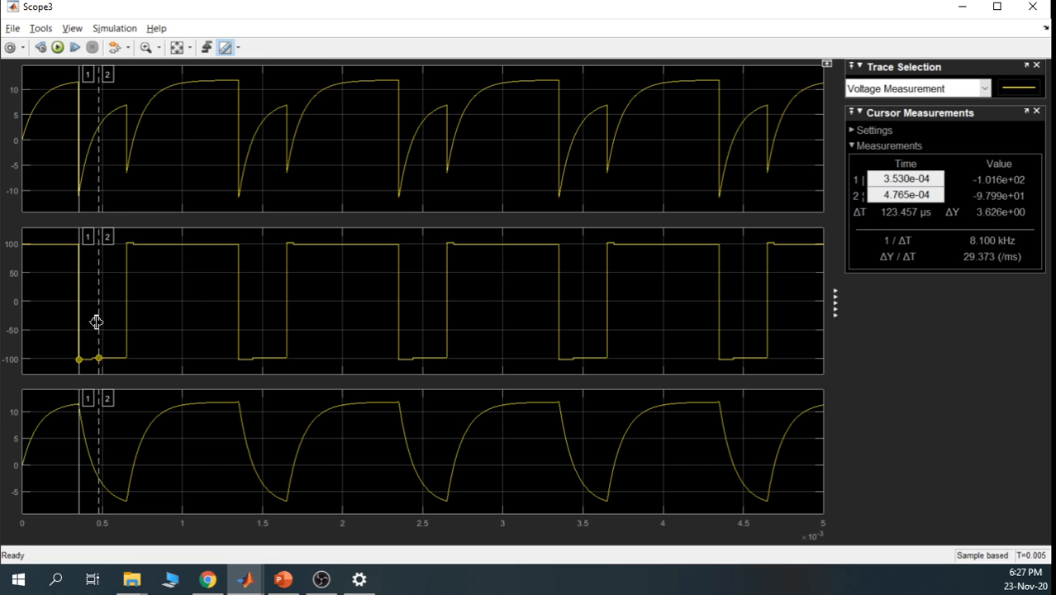
mouse_move(99, 317)
left_mouse_down()
mouse_move(87, 322)
mouse_move(107, 323)
left_mouse_up()
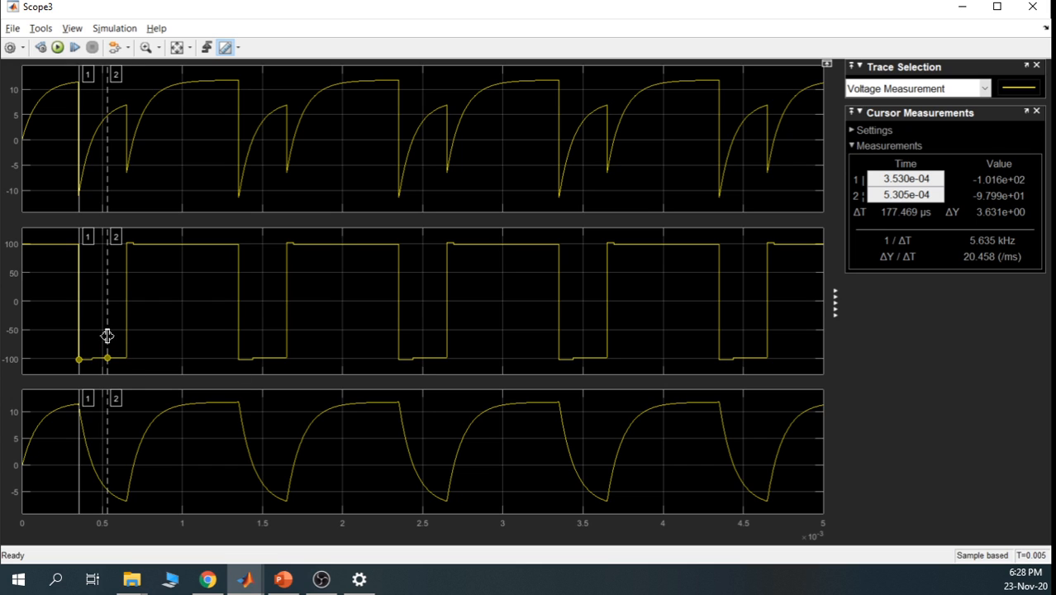
left_click_drag(106, 335, 89, 338)
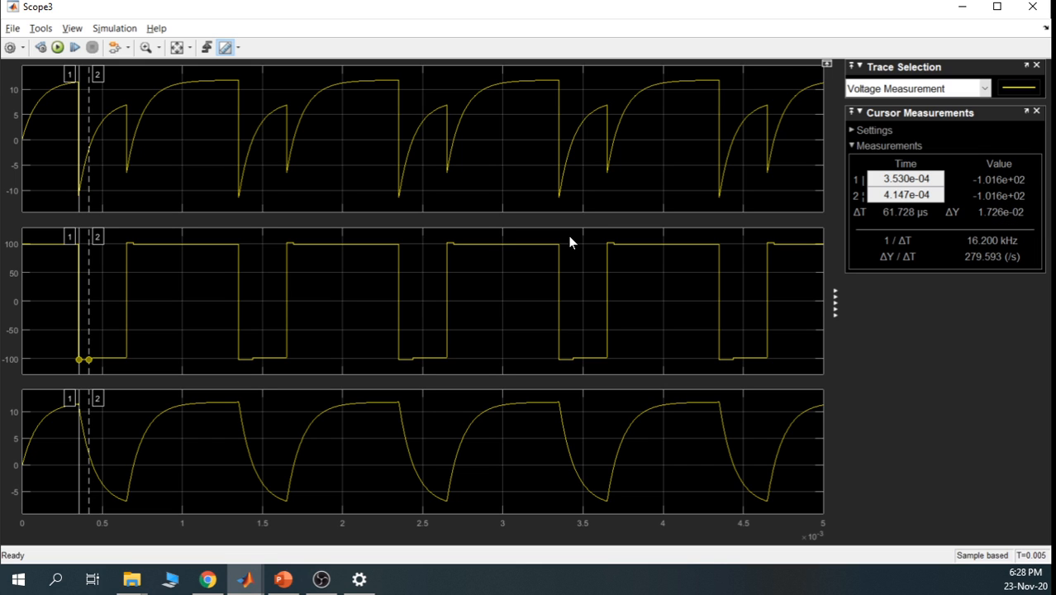
left_click_drag(89, 307, 93, 306)
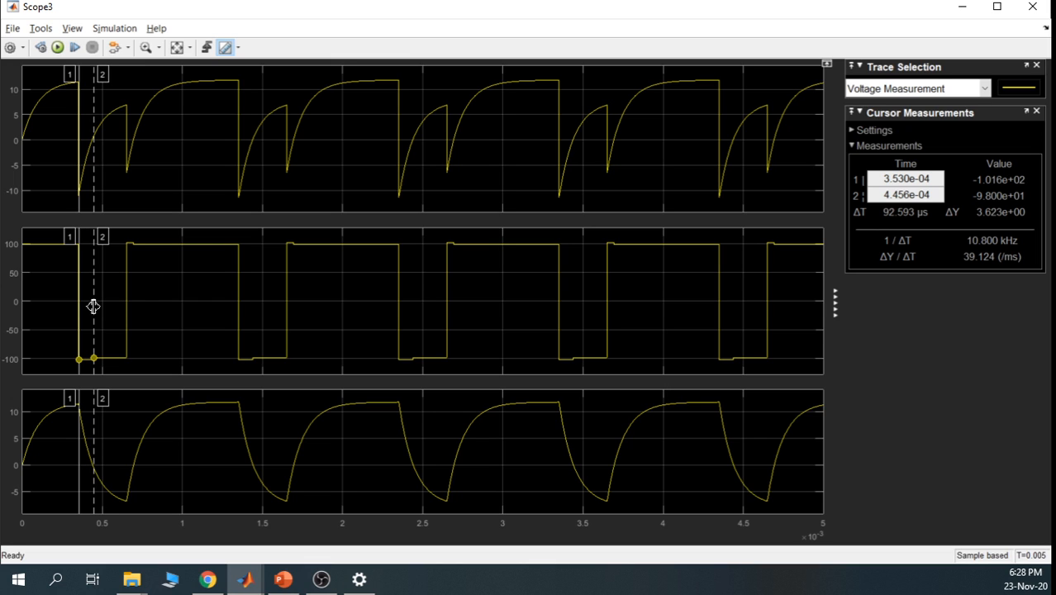
left_click_drag(93, 307, 88, 307)
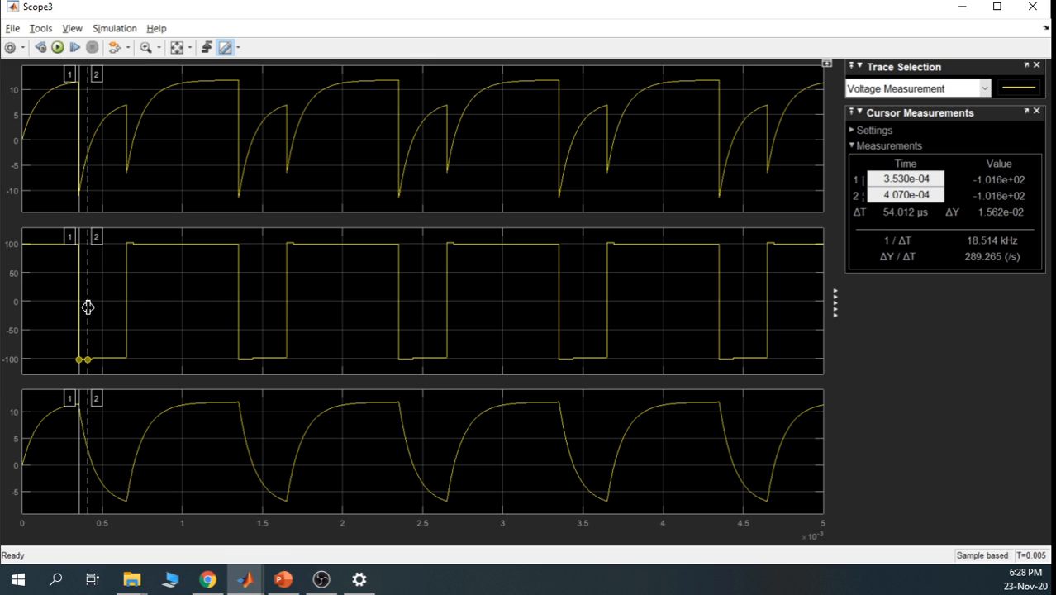
left_click_drag(87, 306, 87, 307)
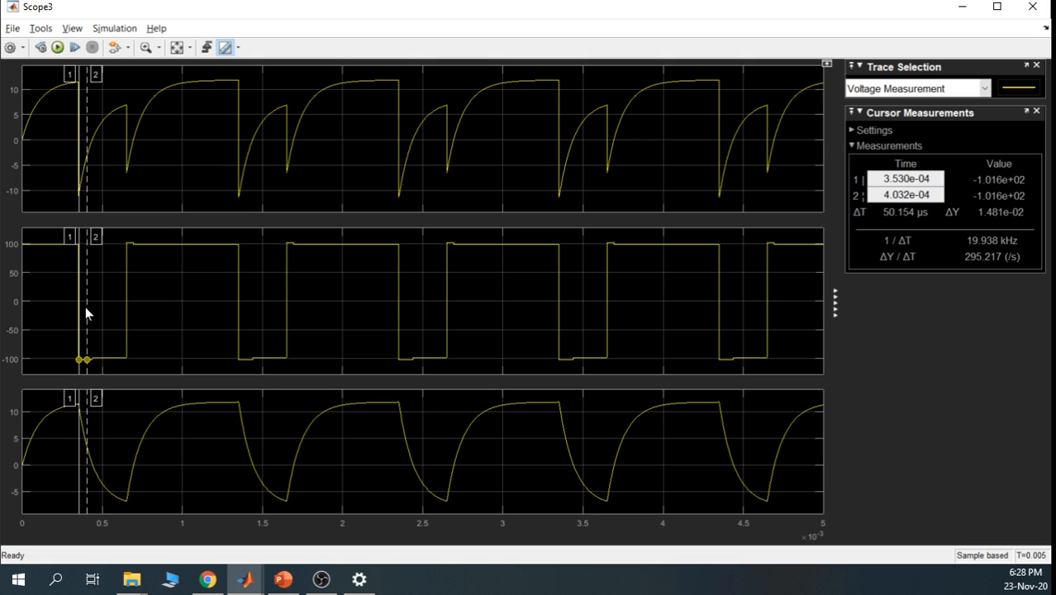
Return to the chopper model and trace the current path through diodes DB+ and DA- and the VDC source
left_click(962, 6)
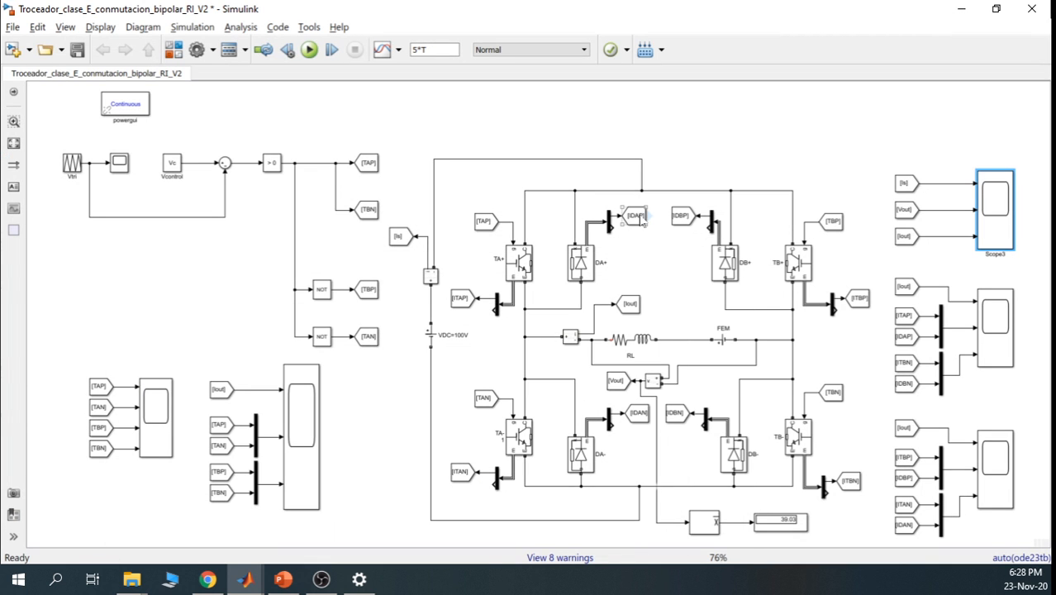
left_click(731, 263)
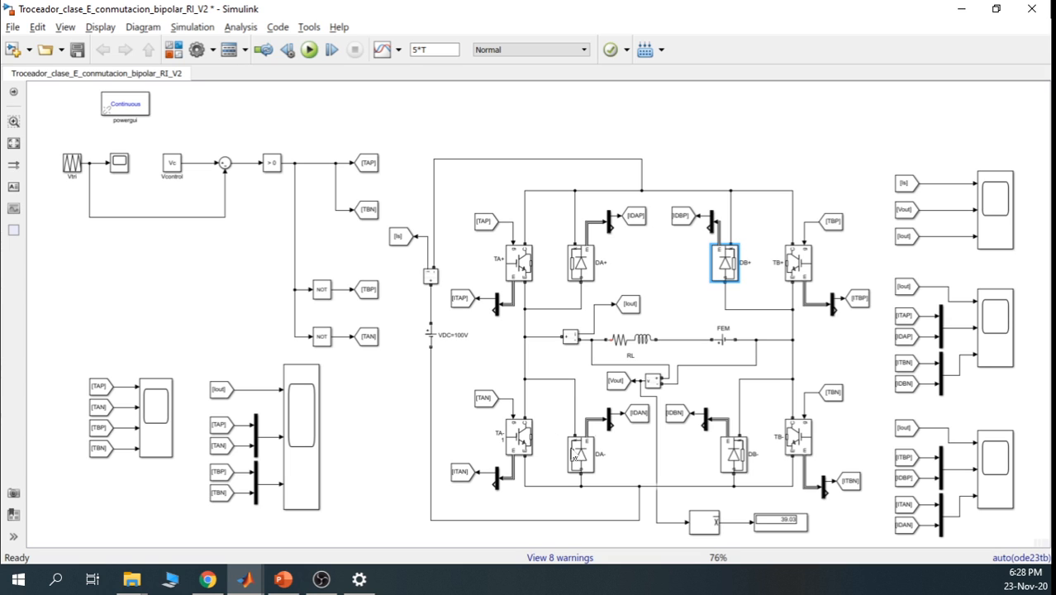
left_click(575, 454)
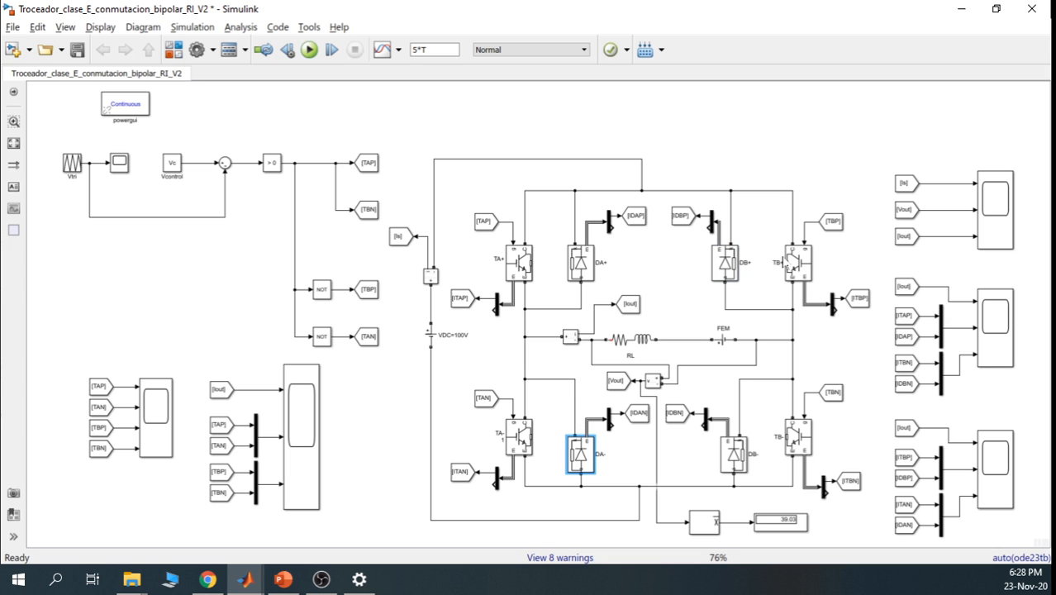
left_click(727, 269)
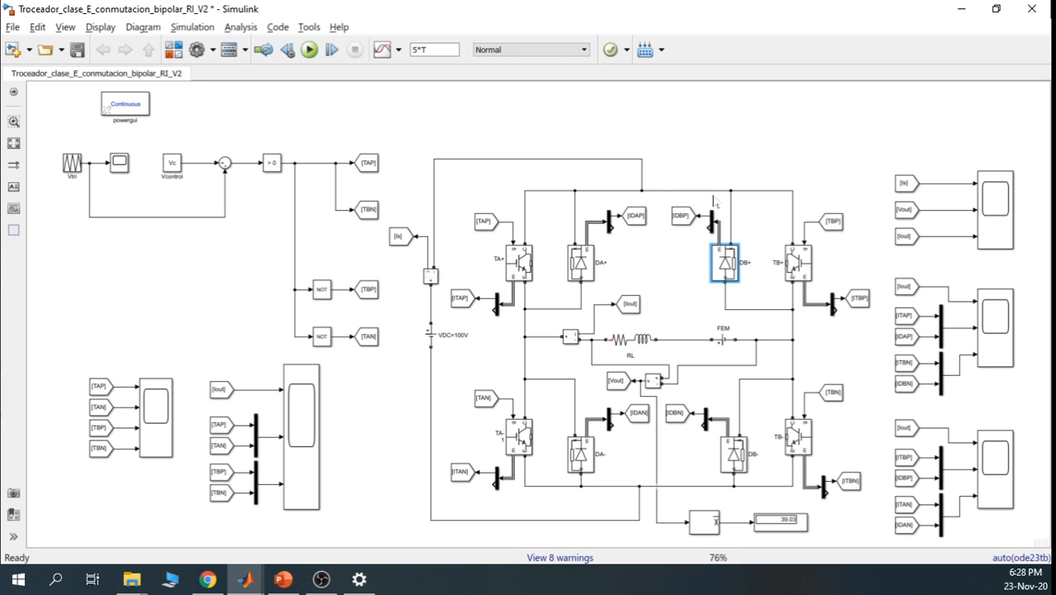
mouse_move(720, 282)
left_mouse_down()
mouse_move(732, 294)
mouse_move(729, 266)
left_mouse_up()
left_click(435, 339)
left_click(732, 275)
left_click(581, 453)
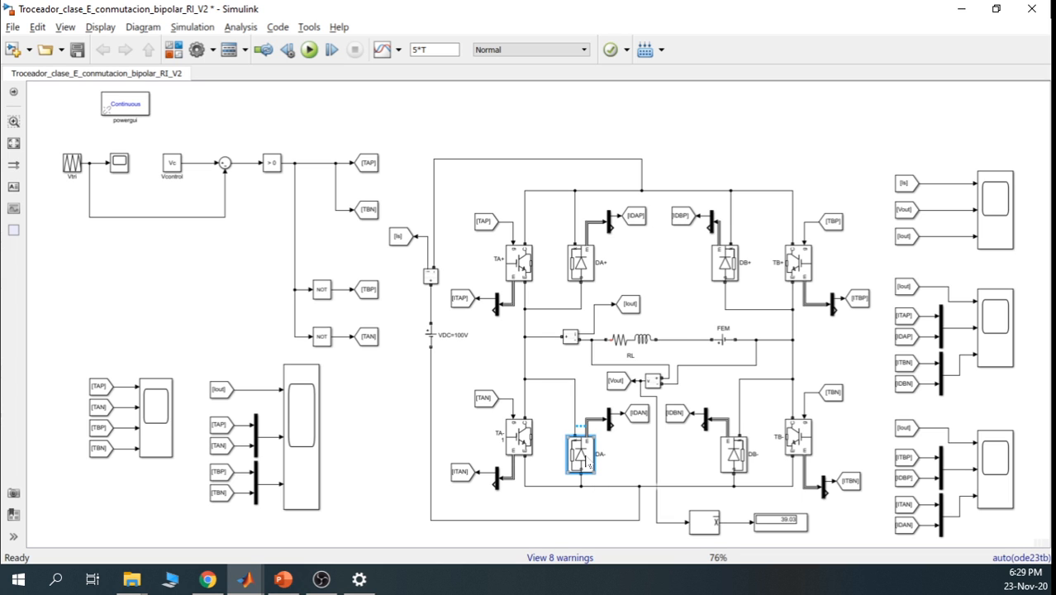
Inspect the forward voltage Vf in diode DA-'s block parameters and close them without changes
double_click(587, 463)
double_click(627, 397)
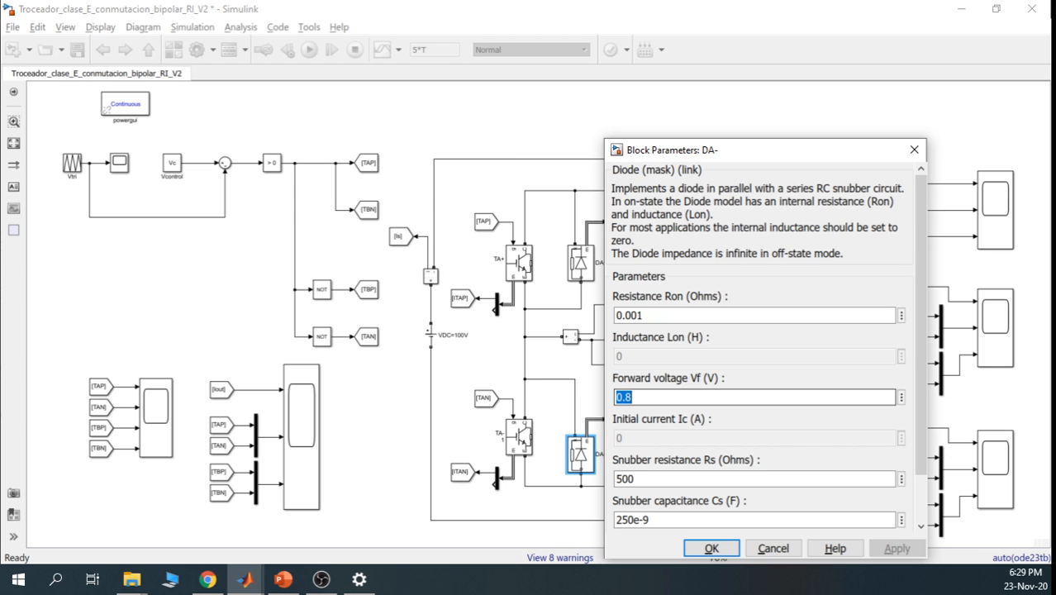
left_click(914, 150)
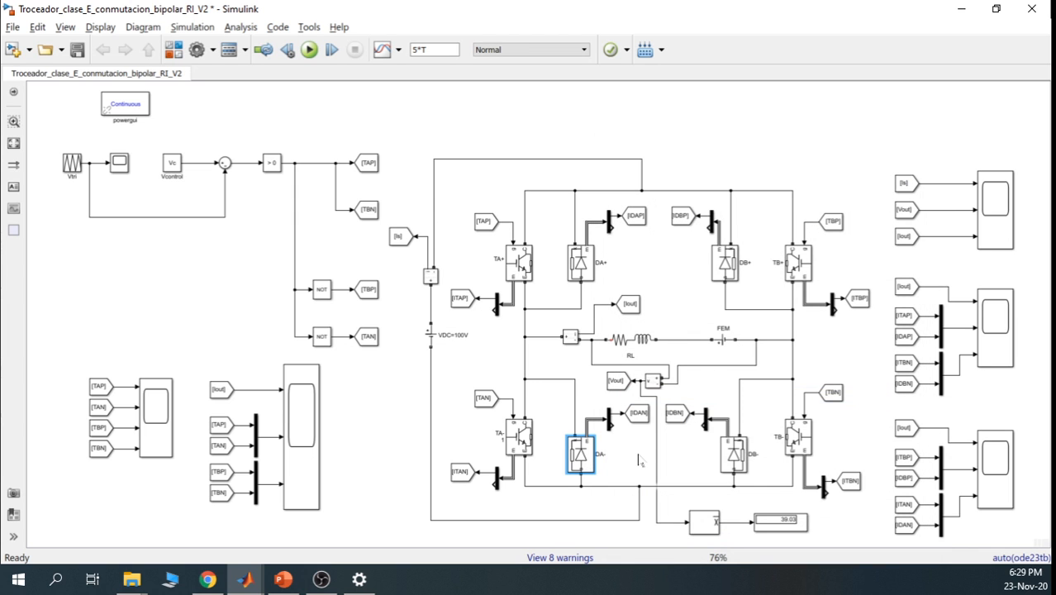
left_click(639, 461)
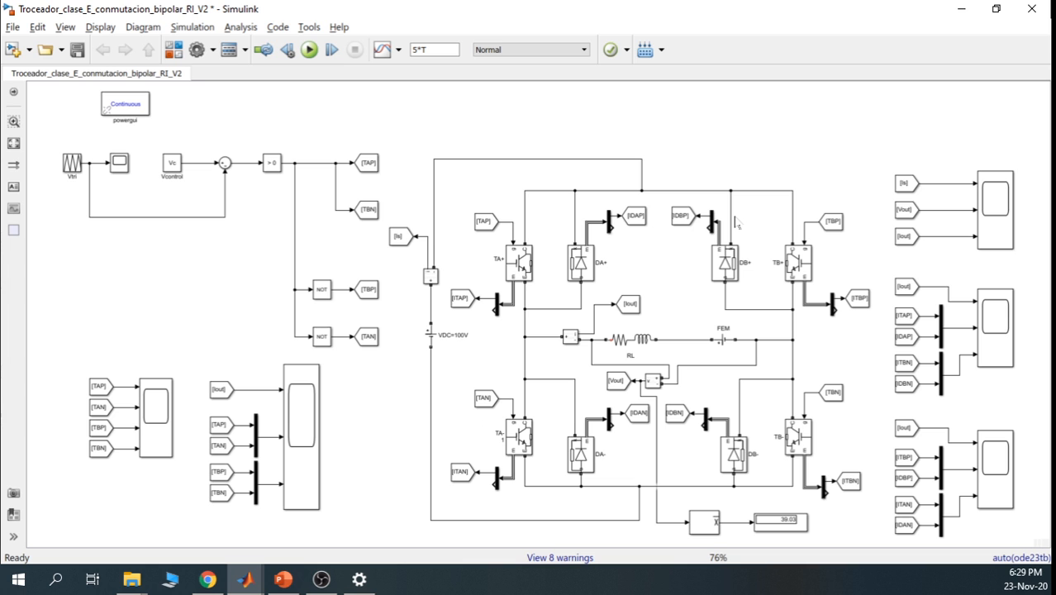
Reopen the Is, Vout and Iout scope and place cursor 1 at about 0.438 ms and cursor 2 at about 0.650 ms
double_click(1001, 200)
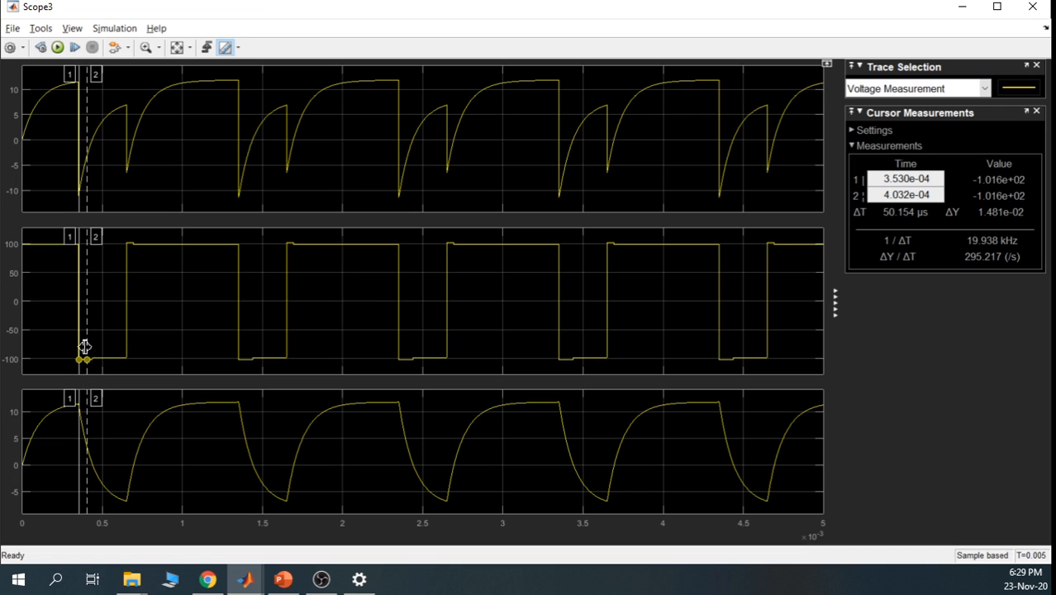
left_click_drag(84, 346, 91, 347)
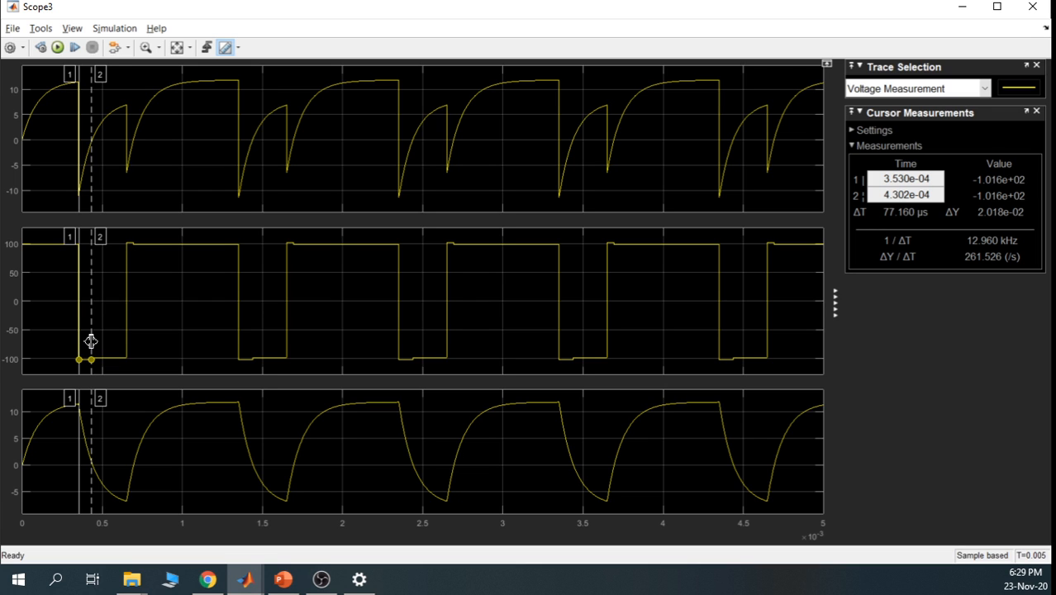
mouse_move(91, 341)
left_mouse_down()
mouse_move(127, 339)
mouse_move(92, 329)
left_mouse_up()
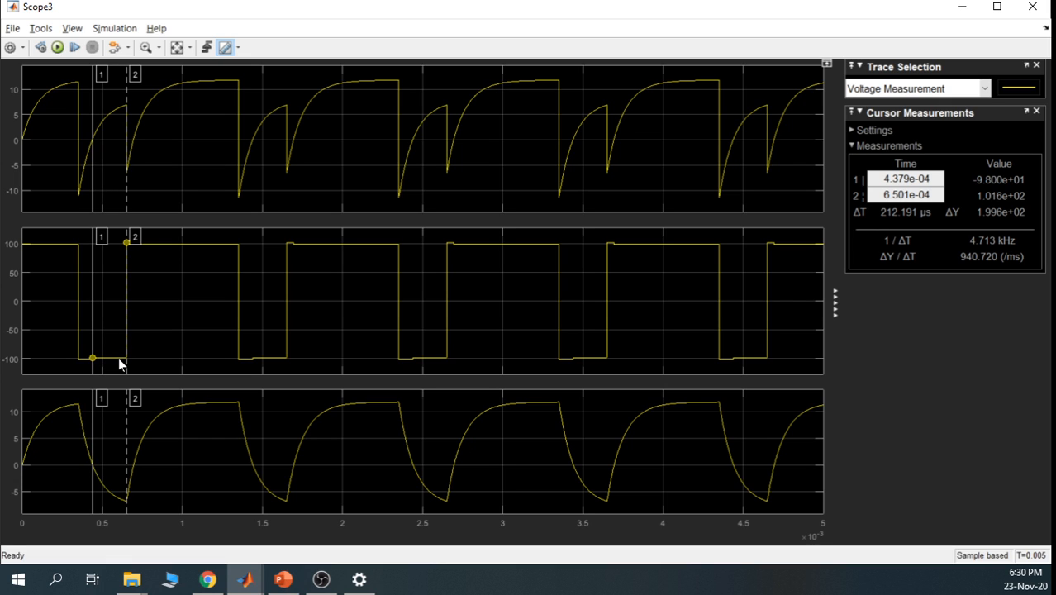
Return to the model and trace the conduction path through IGBTs TB+ and TA- and the VDC source
left_click(964, 12)
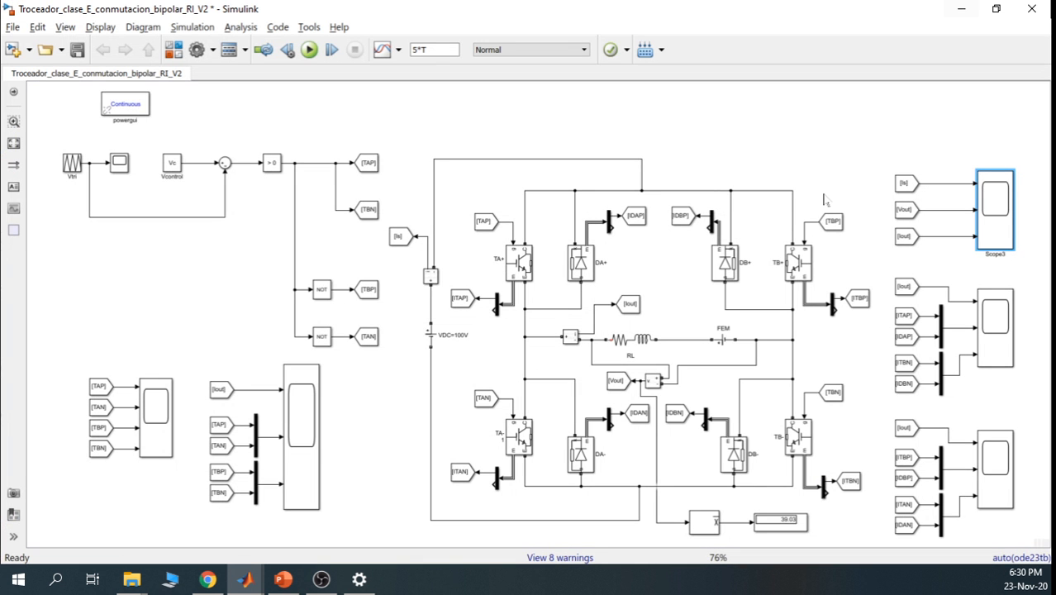
left_click(797, 265)
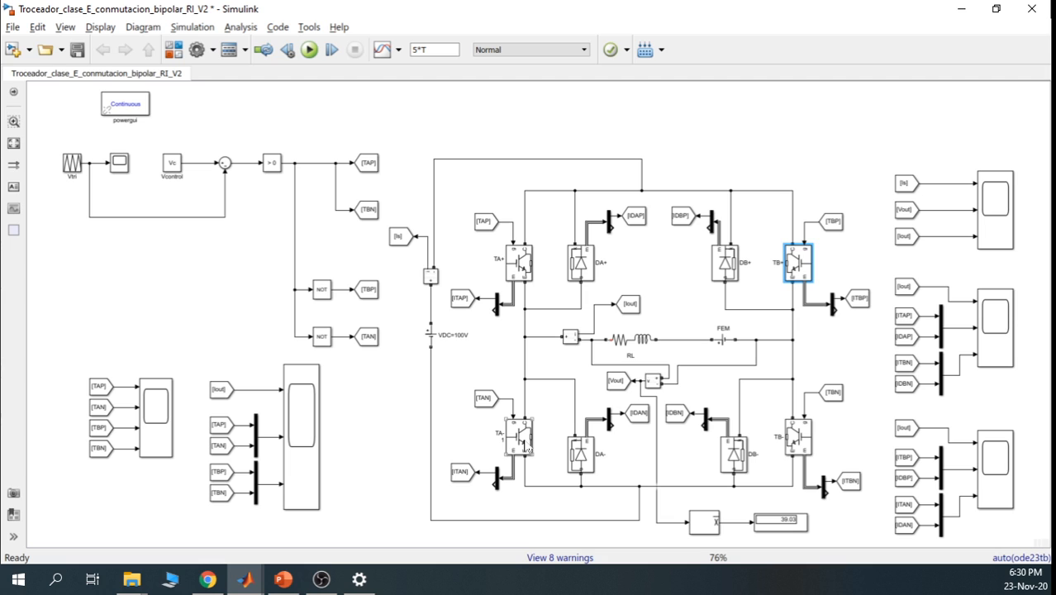
left_click(527, 449)
left_click(797, 277)
left_click(518, 445)
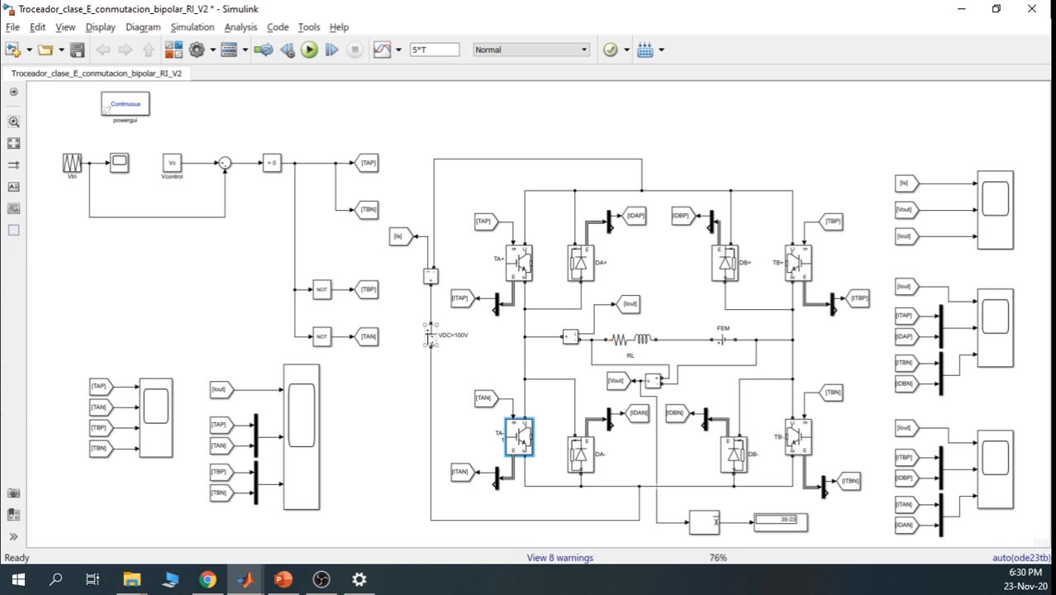
left_click(430, 330)
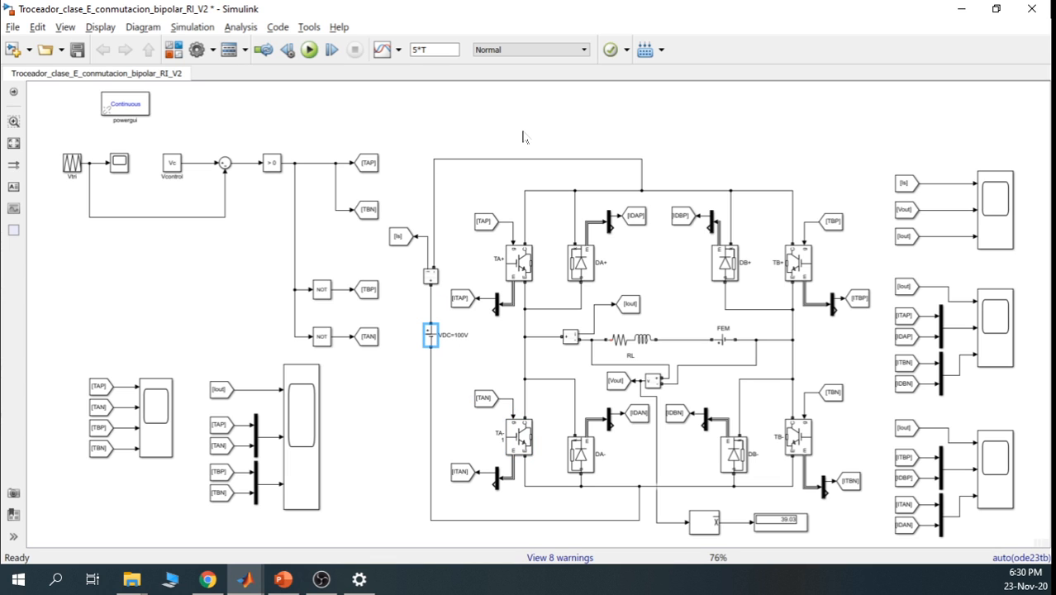
Examine how the VDC source reaches both ends of the load and the polarity of the Vout voltage measurement
left_click(767, 340)
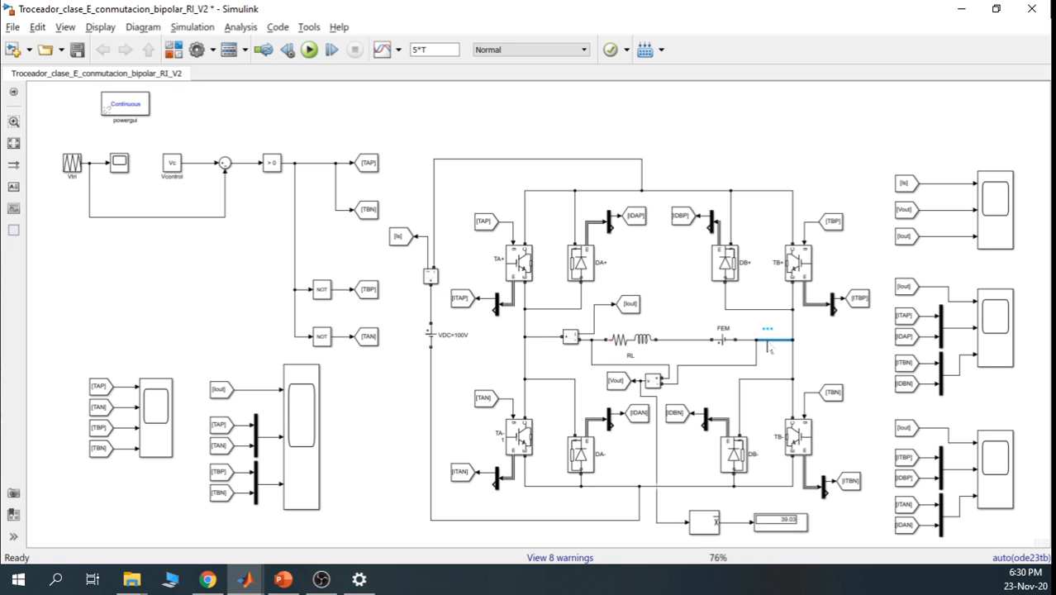
left_click(769, 370)
left_click(430, 335)
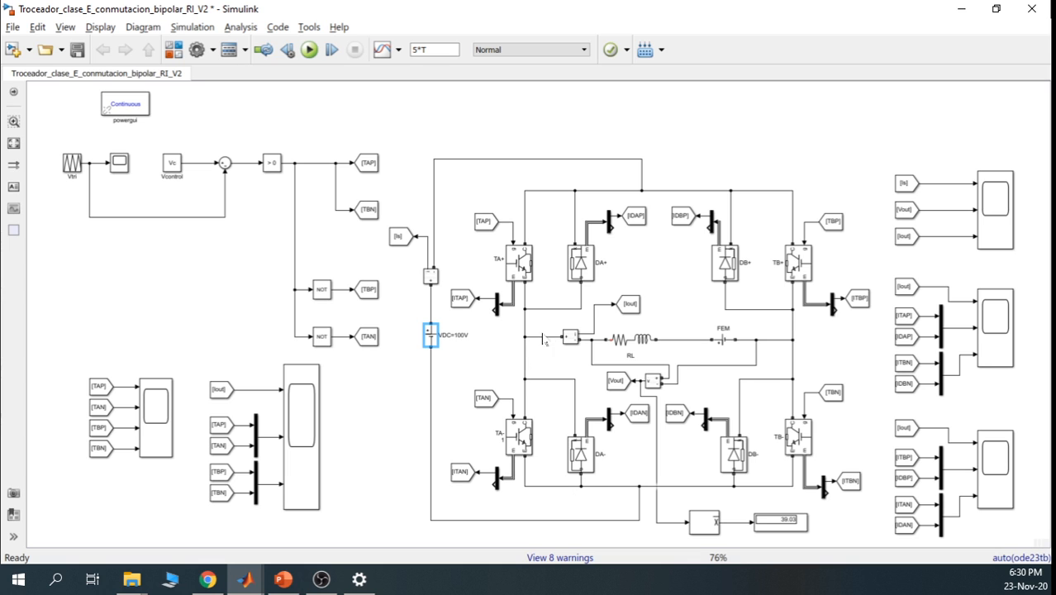
left_click(597, 340)
left_click(652, 384)
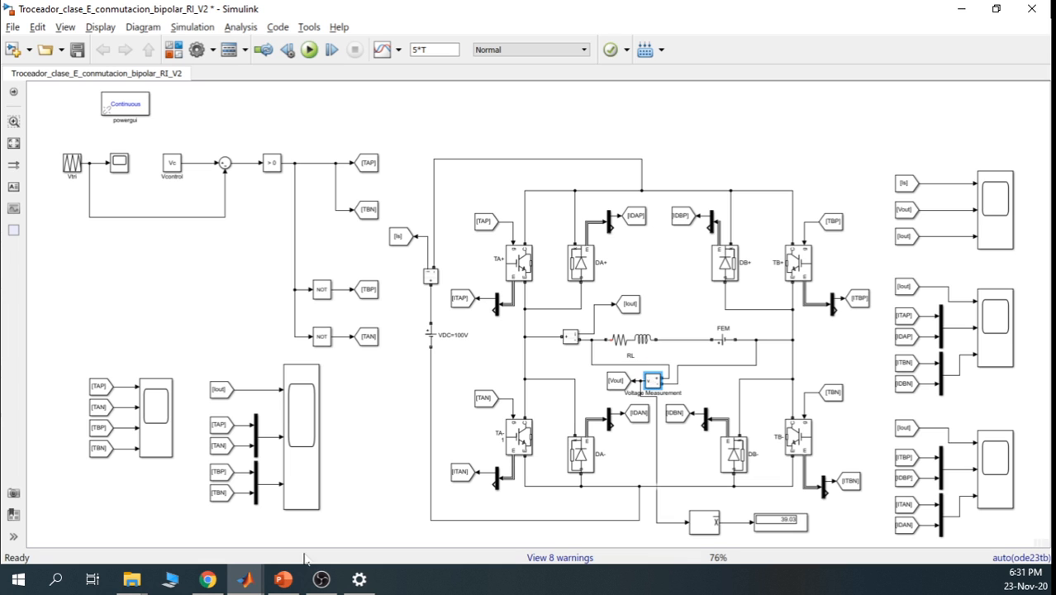
Review the waveforms between the two cursors in the Is, Vout and Iout scope and return to the model
mouse_move(271, 585)
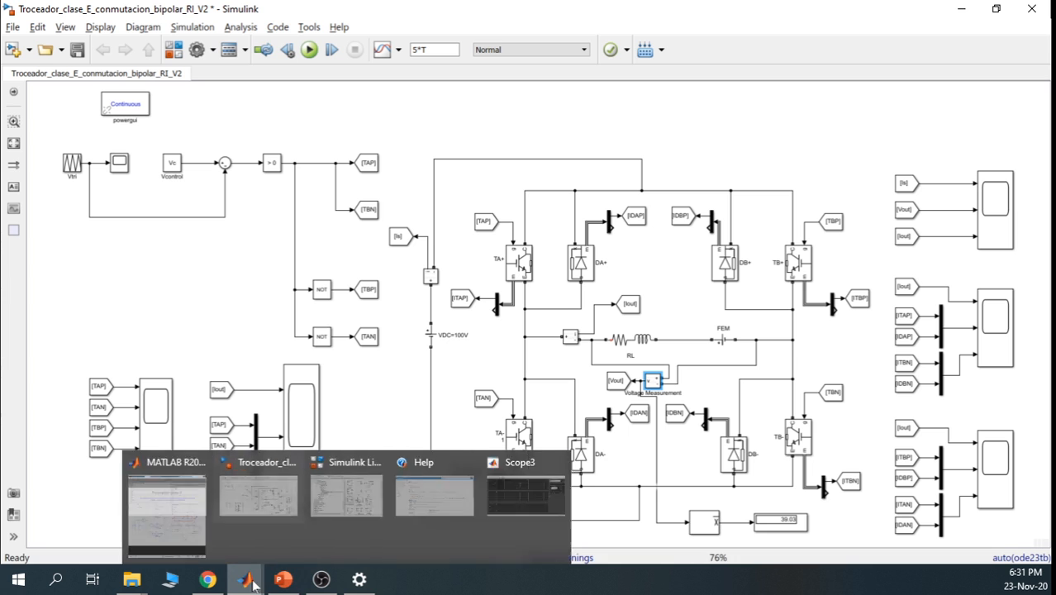
left_click(702, 488)
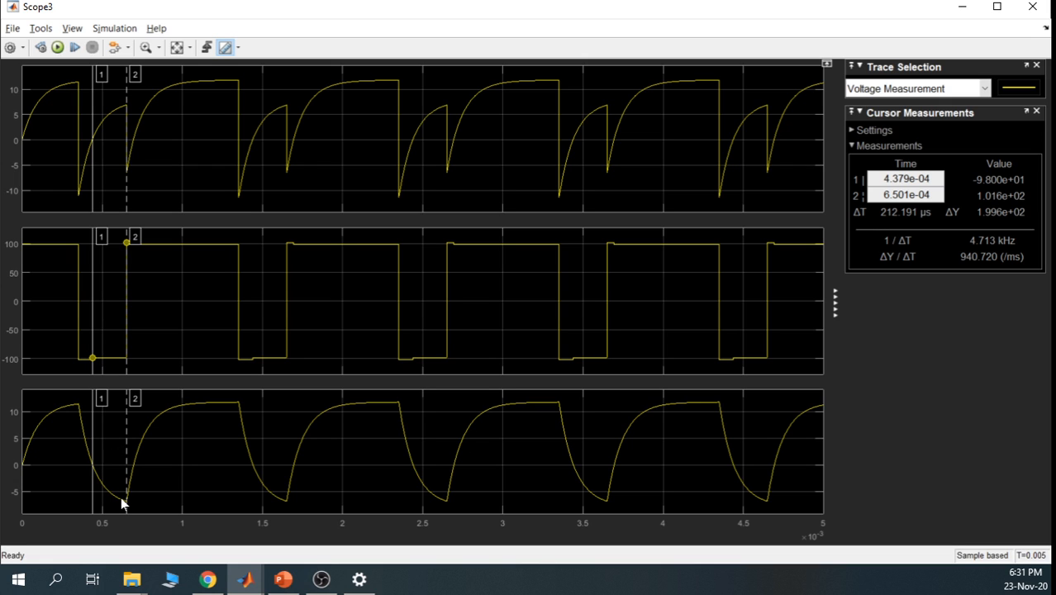
left_click(961, 12)
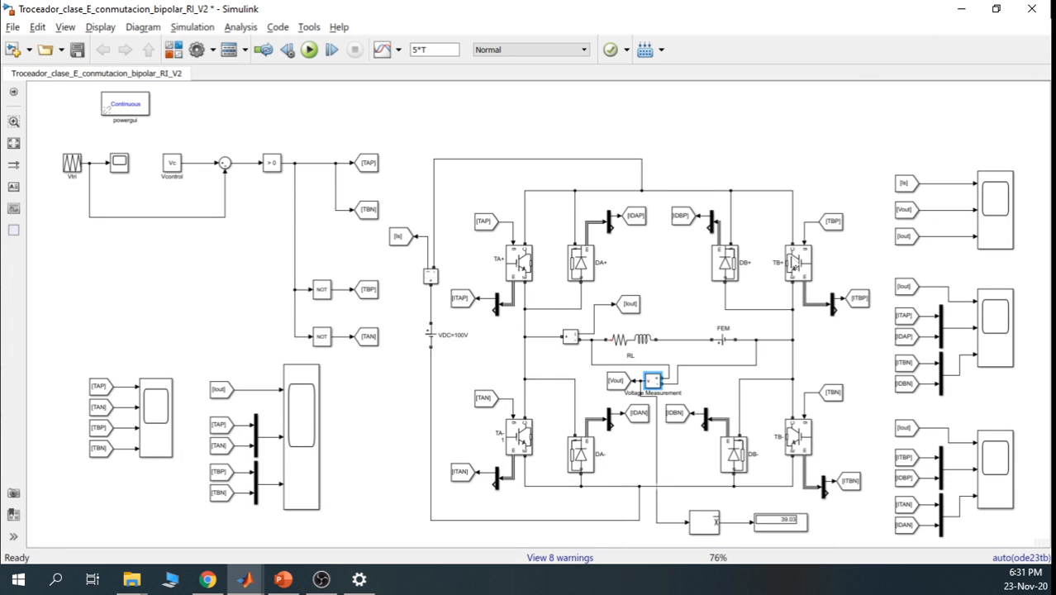
Follow the negative load current from the VDC source through TB+, the Iout current measurement and TA-
left_click(791, 257)
left_click(528, 439)
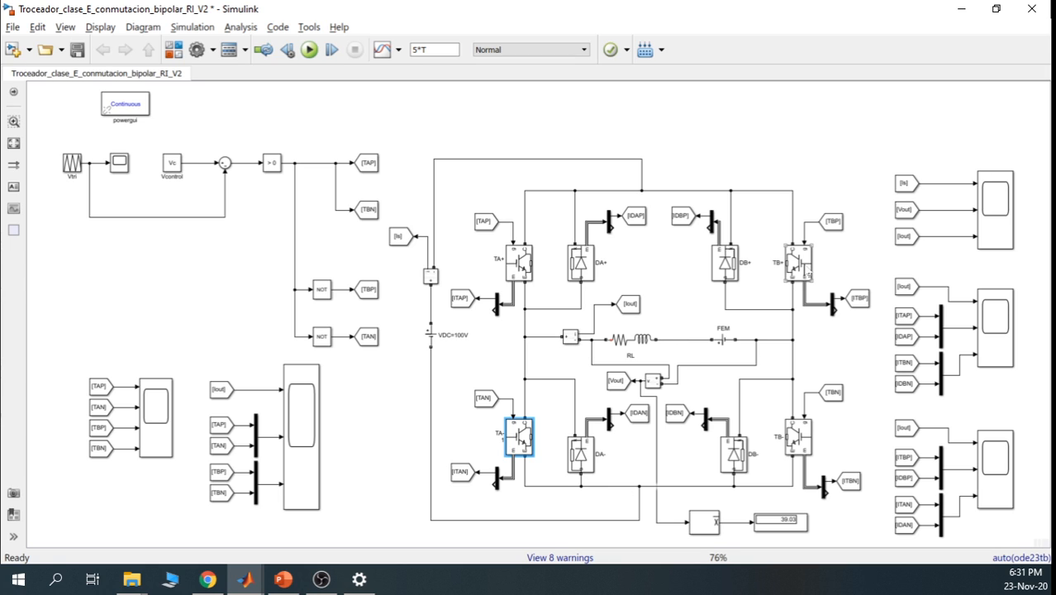
left_click(808, 274)
left_click(529, 444)
left_click(430, 337)
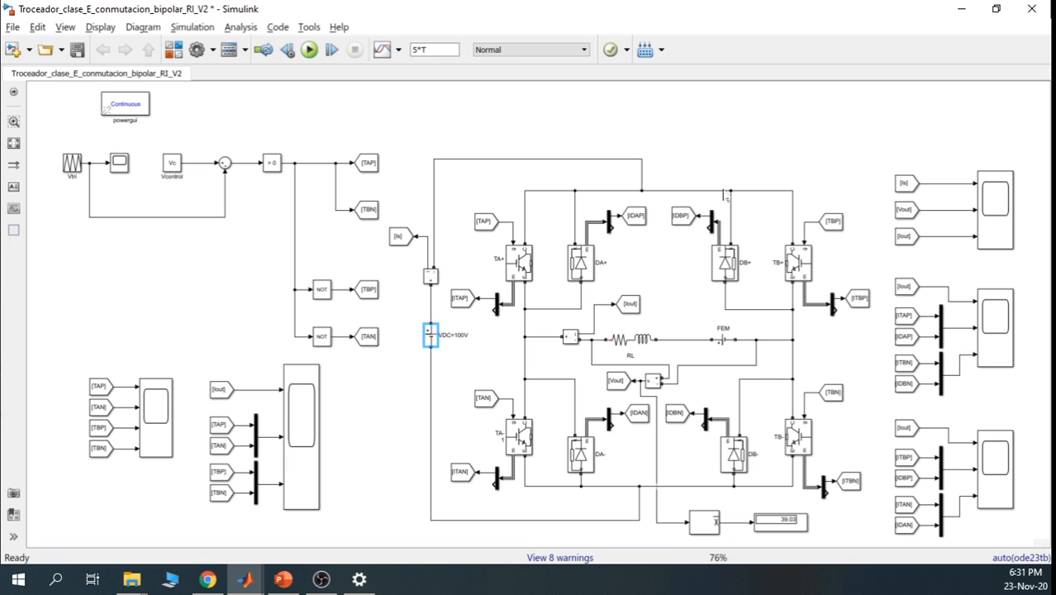
left_click(799, 263)
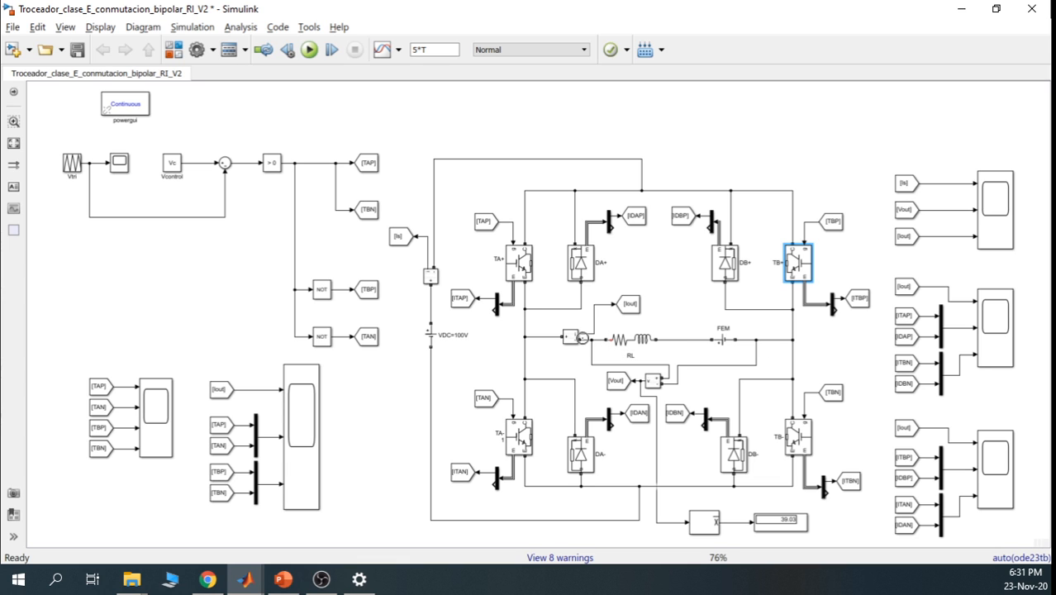
left_click(571, 338)
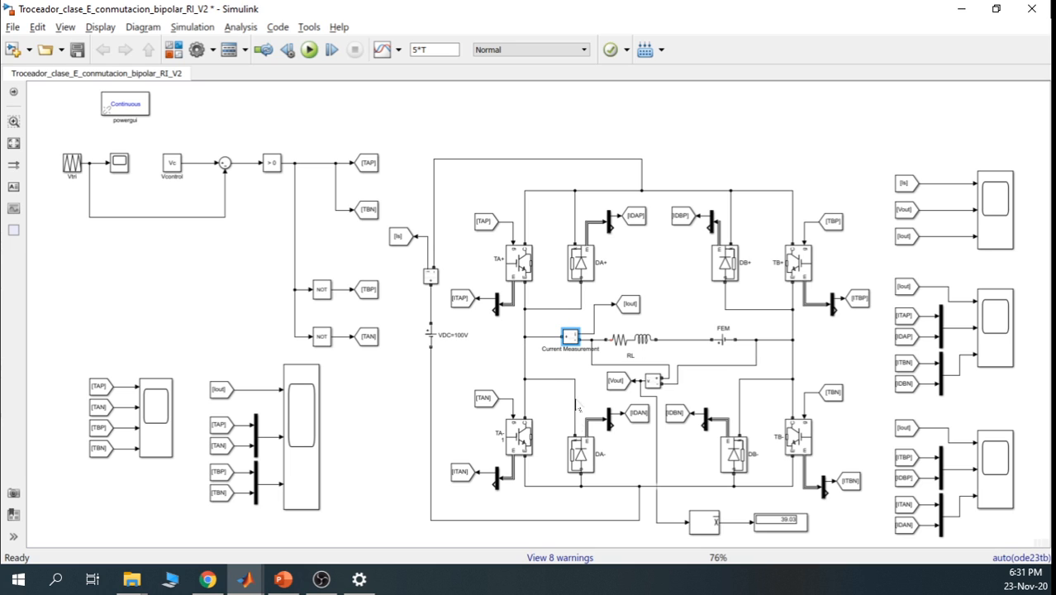
left_click(518, 425)
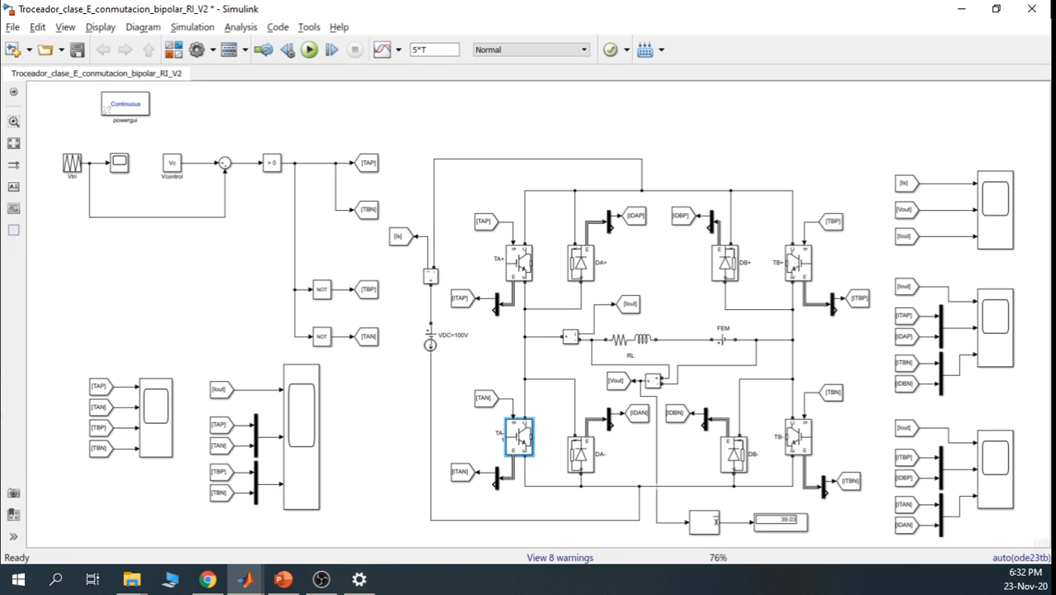
In the Is, Vout and Iout scope, move cursor 2 to about 0.693 ms and cursor 1 to about 0.646 ms
double_click(984, 213)
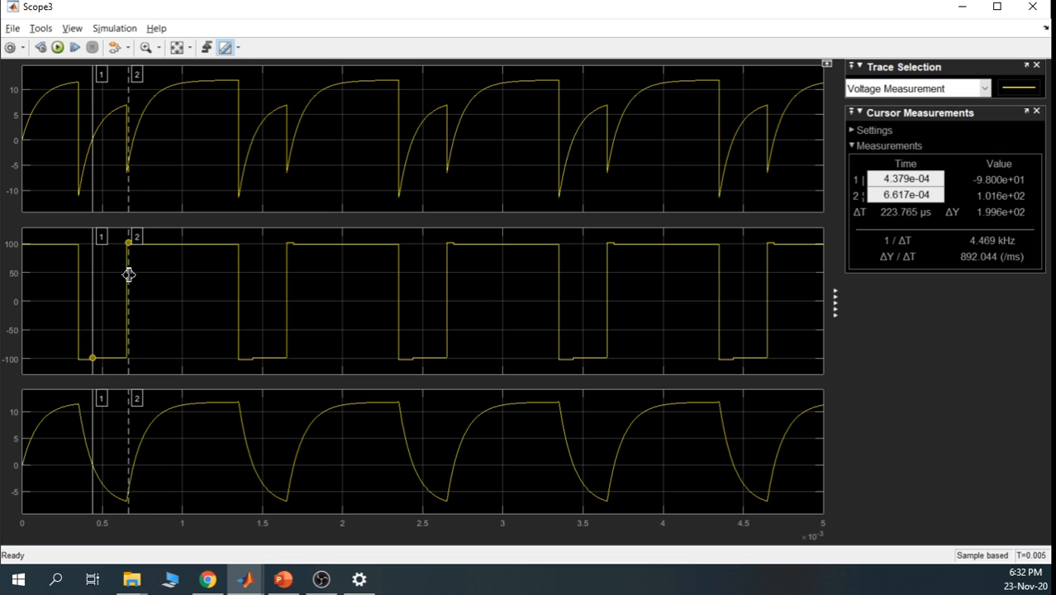
left_click_drag(129, 274, 133, 466)
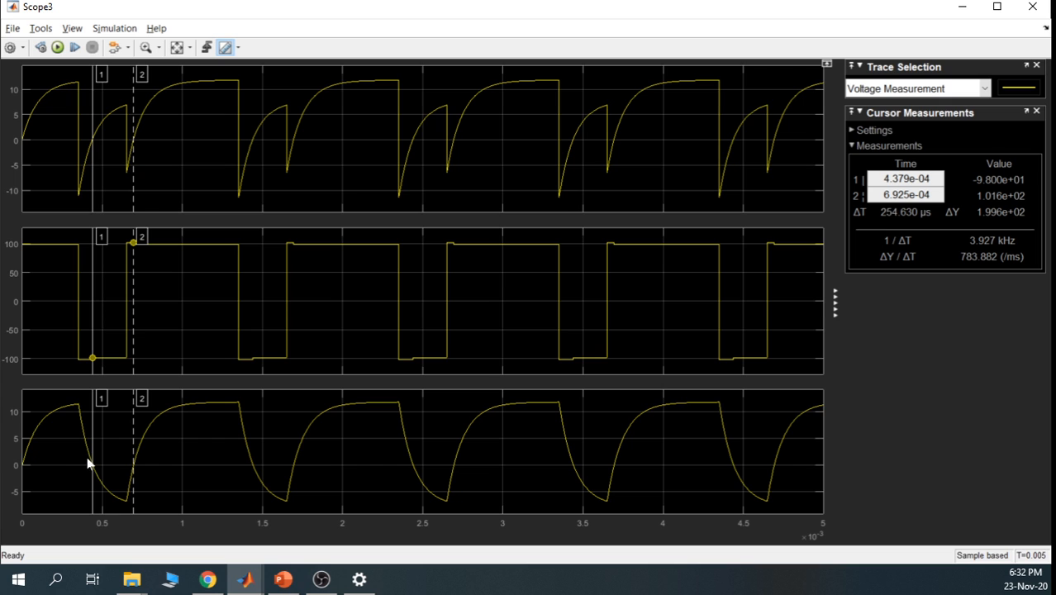
left_click_drag(97, 460, 125, 497)
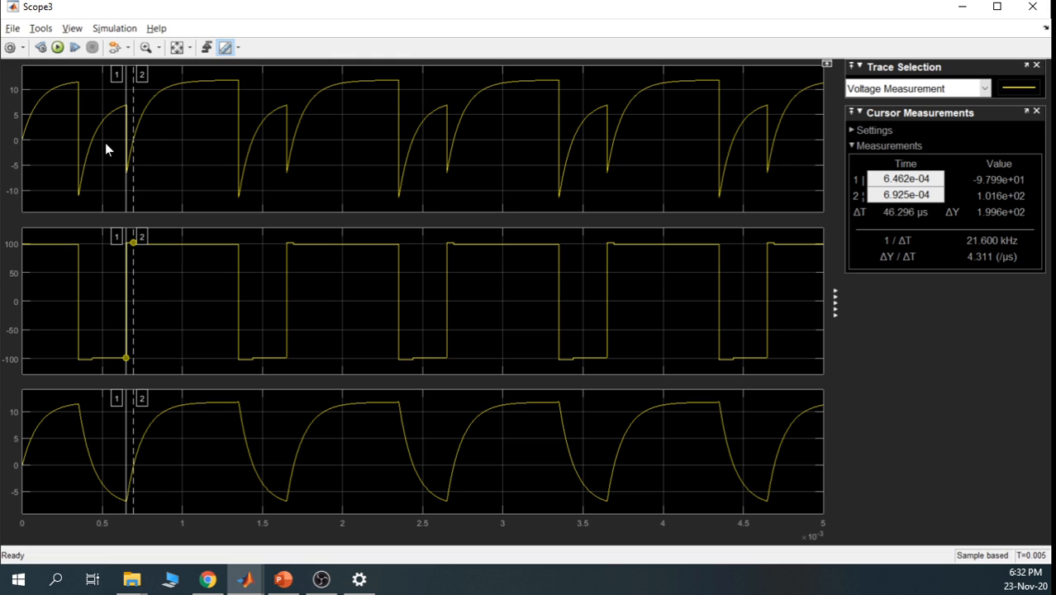
Return to the model and point out diodes DB+ and DA- and IGBTs TA+ and TB- in the bridge
left_click(960, 10)
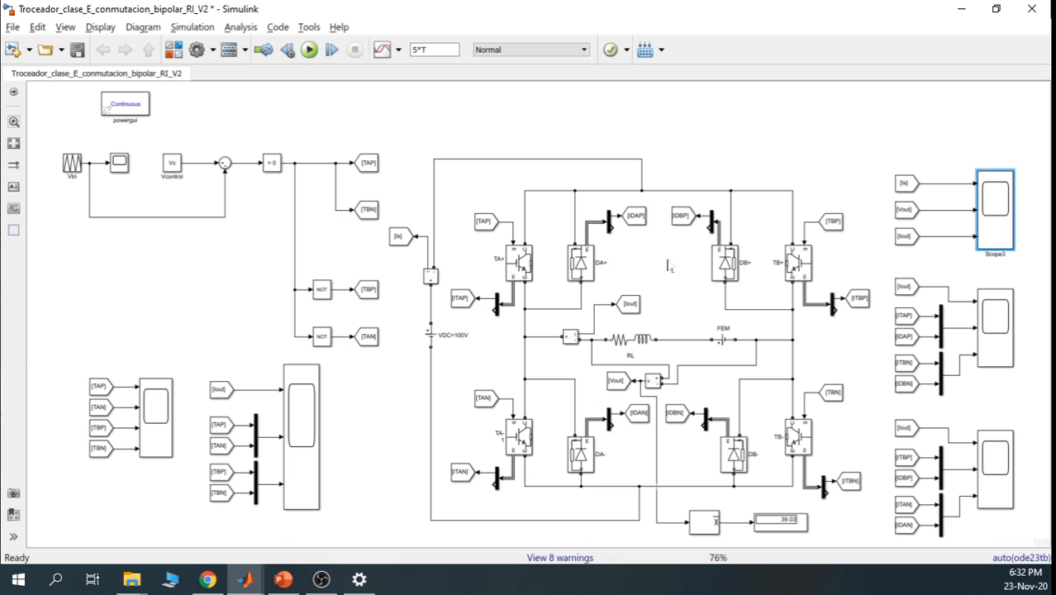
left_click(726, 265)
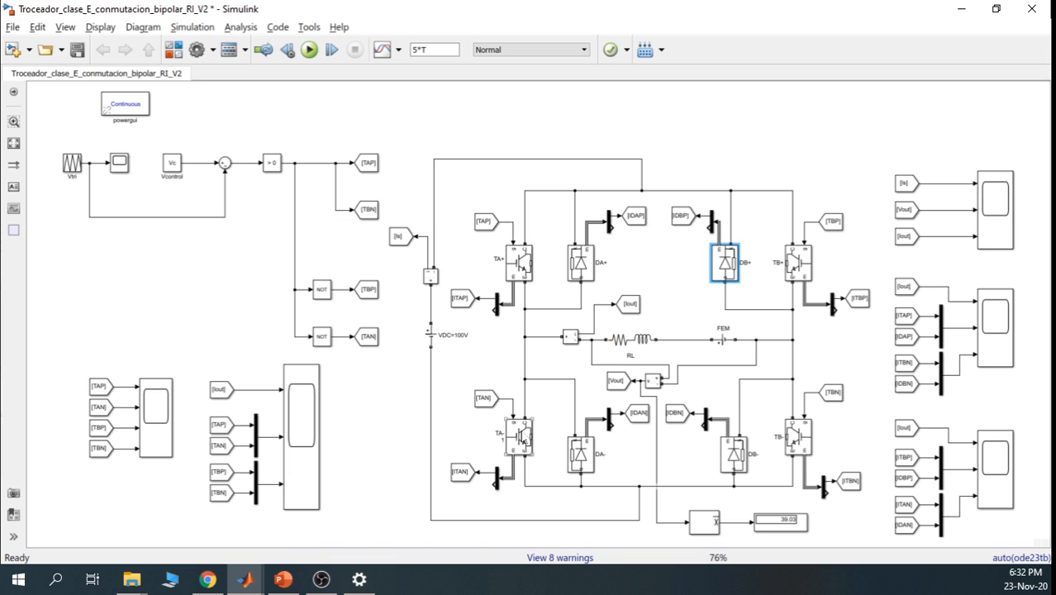
left_click(576, 454)
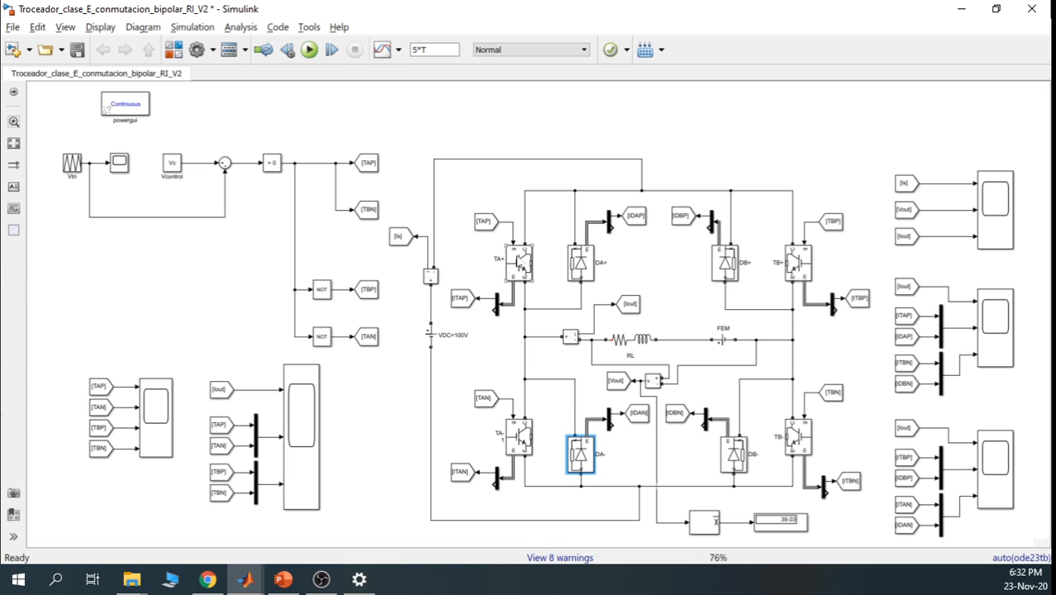
left_click(519, 263)
left_click(801, 443)
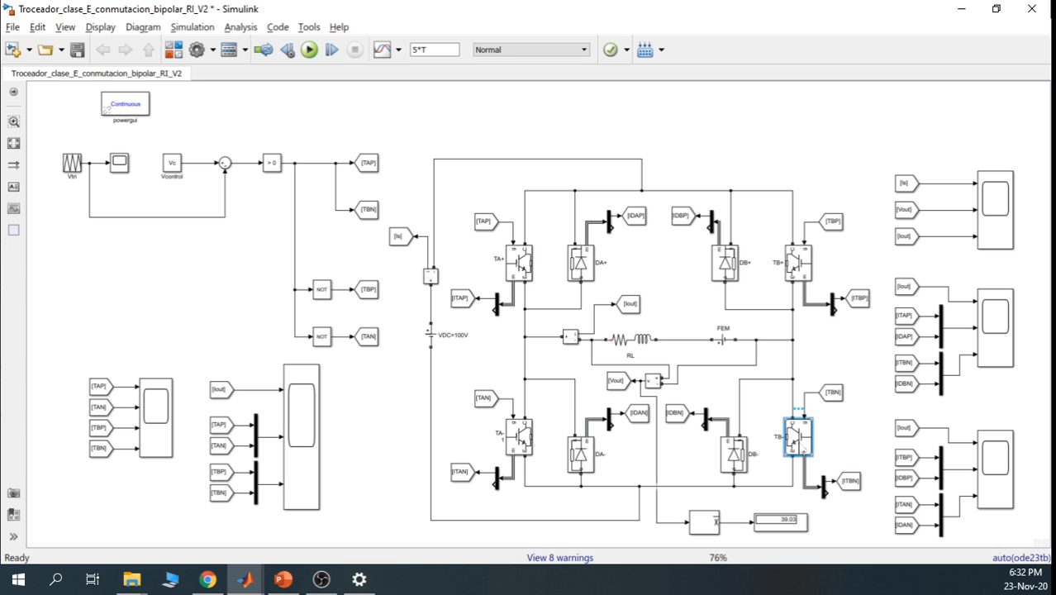
Point out IGBTs TB+ and TA- as the complementary switch pair in the bridge
left_click(798, 269)
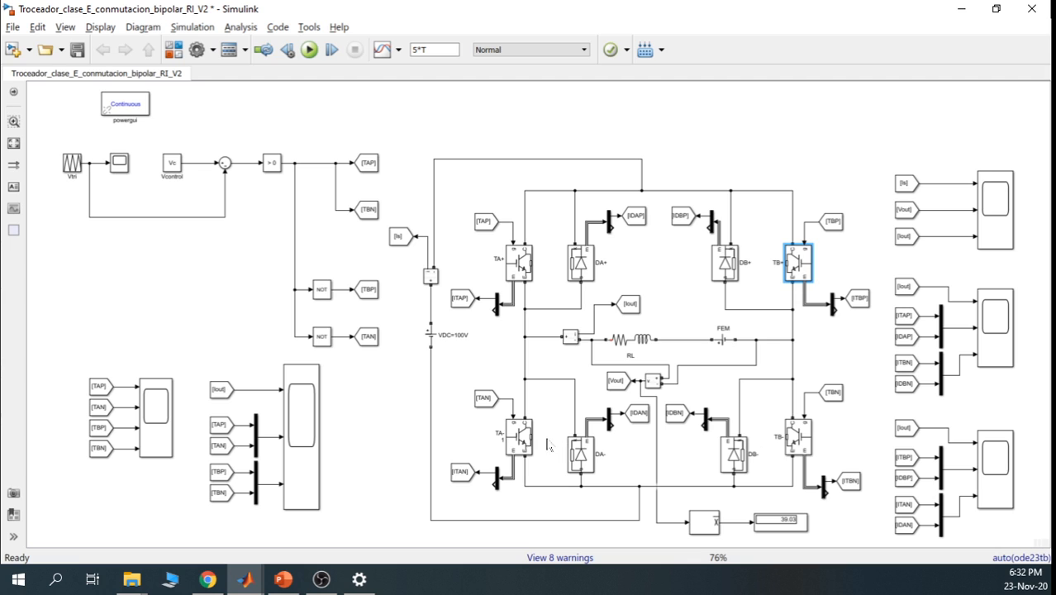
left_click(523, 442)
left_click(794, 265)
Point out the TAP and TBN gate signals and the IGBTs TA+ and TB- that they drive
left_click(486, 224)
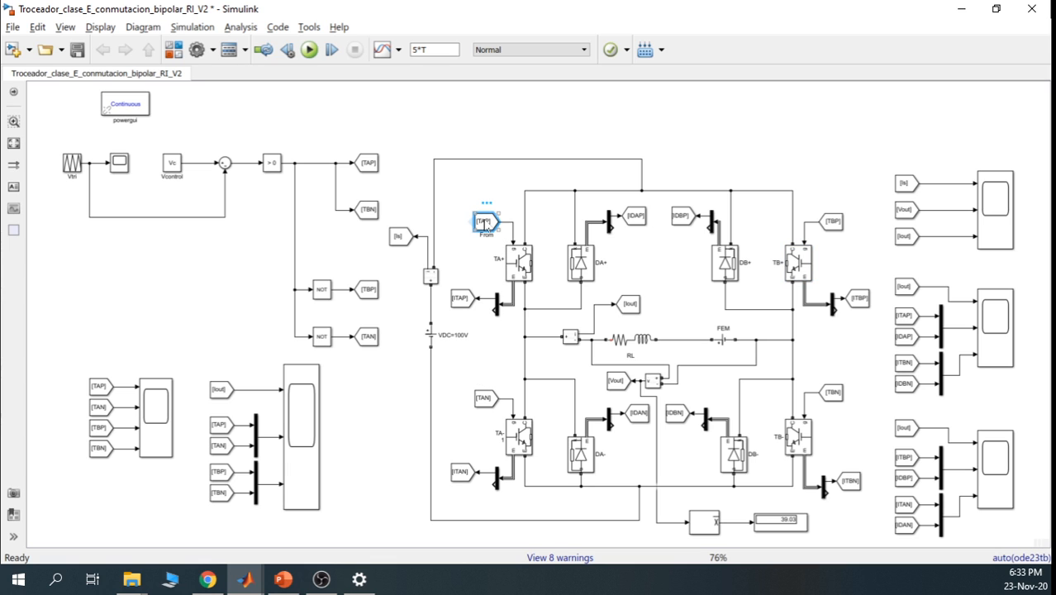
left_click(834, 393)
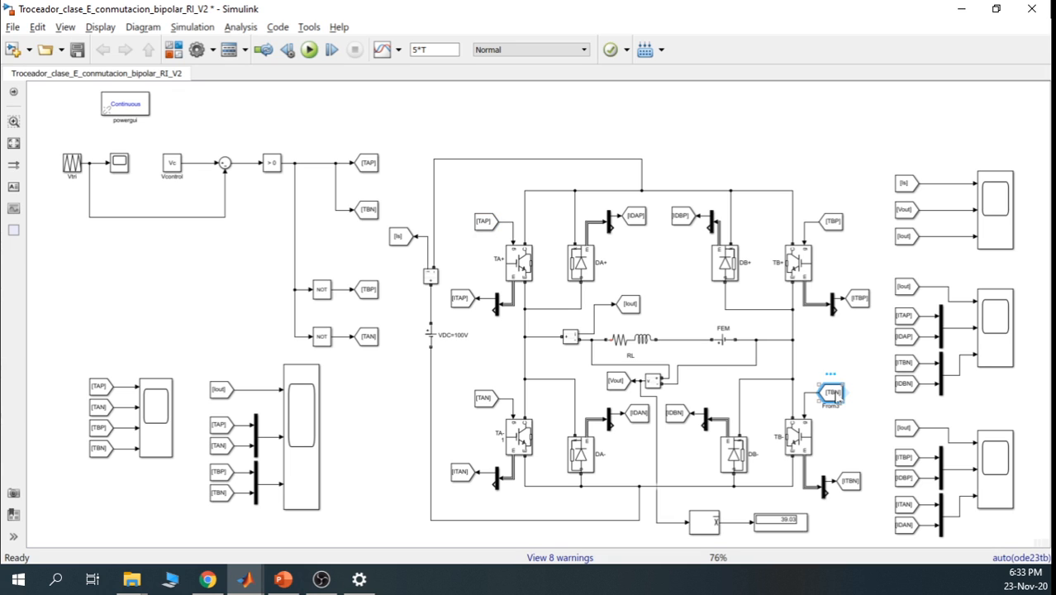
left_click(518, 258)
left_click(799, 437)
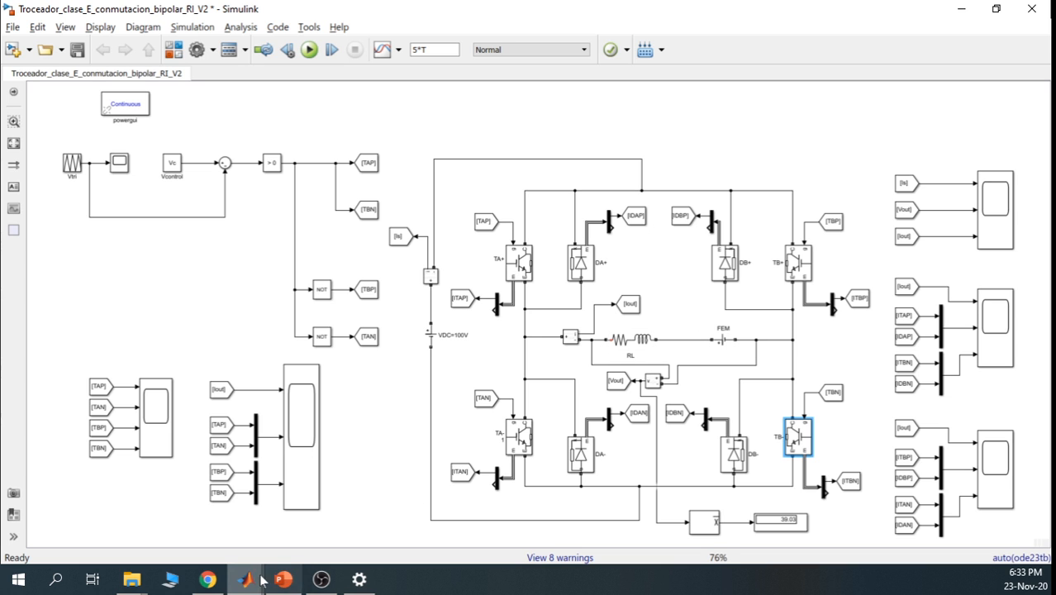
Examine the interval between the two cursors in the Is, Vout and Iout scope, checking back with the model
mouse_move(245, 579)
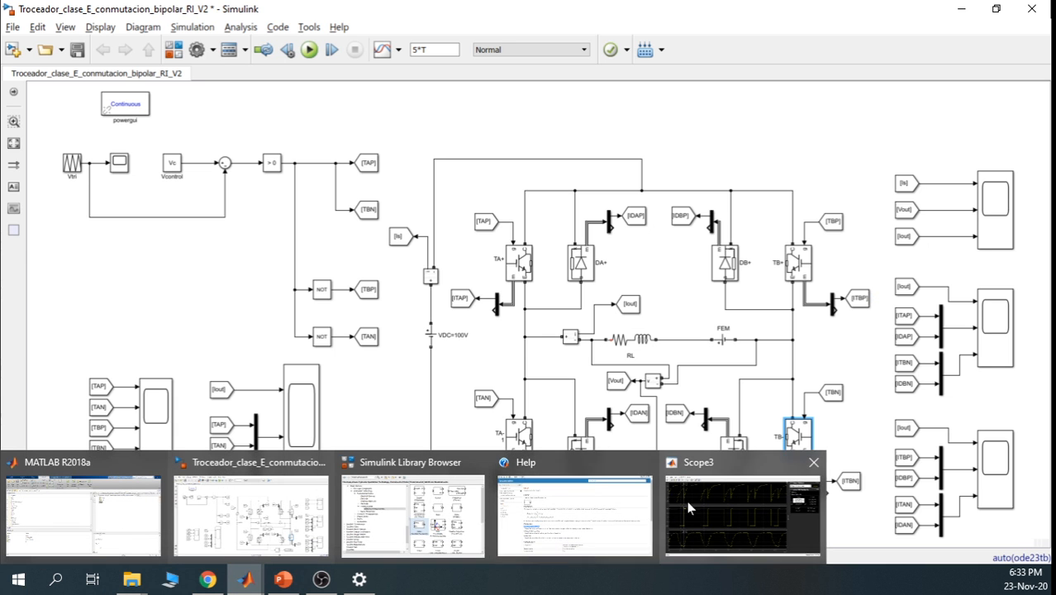
left_click(740, 517)
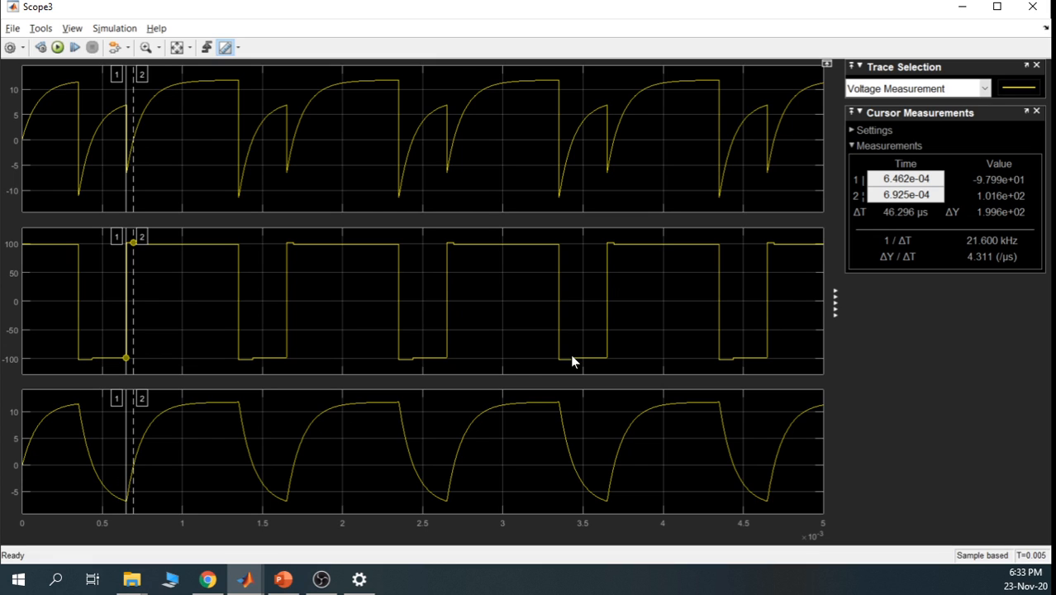
left_click(963, 12)
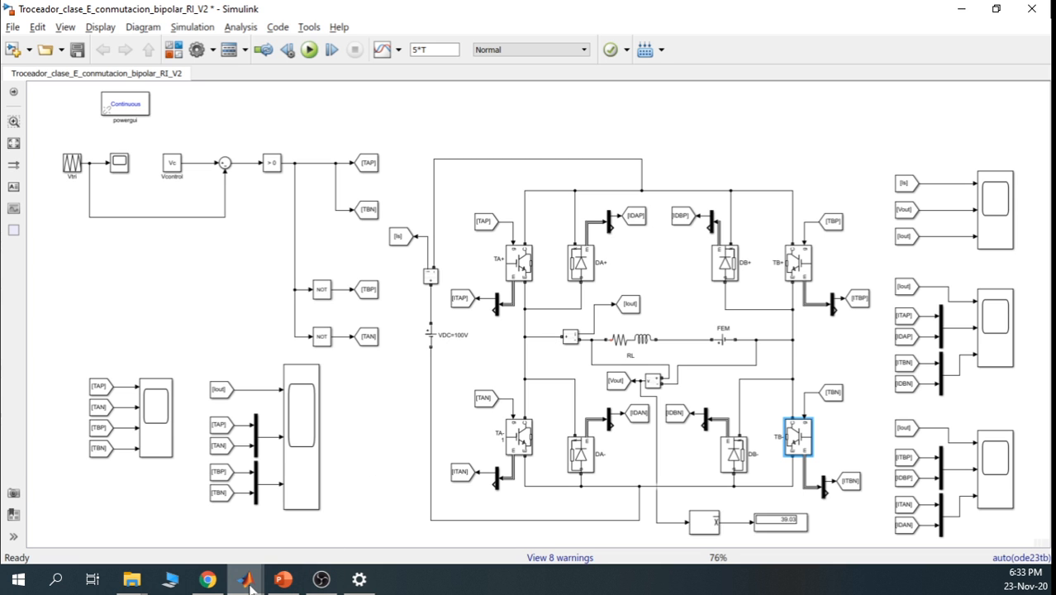
mouse_move(248, 584)
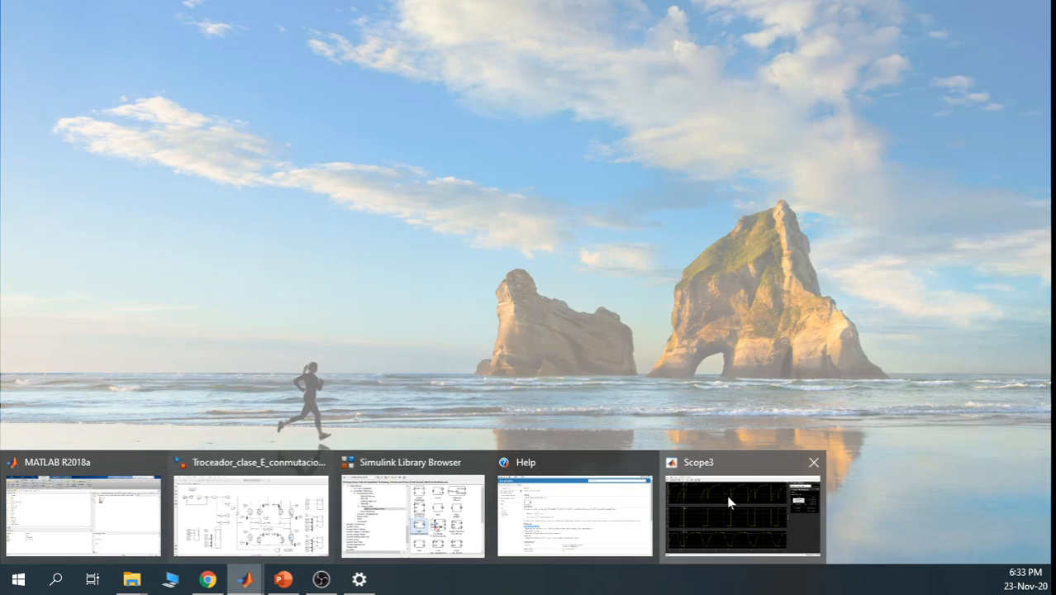
left_click(726, 495)
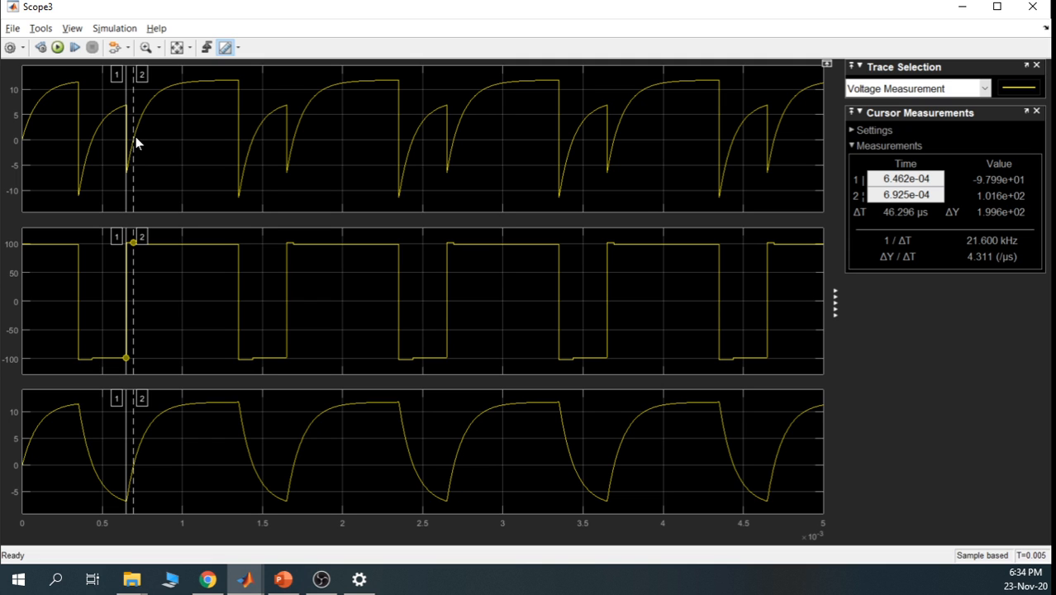
left_click(948, 8)
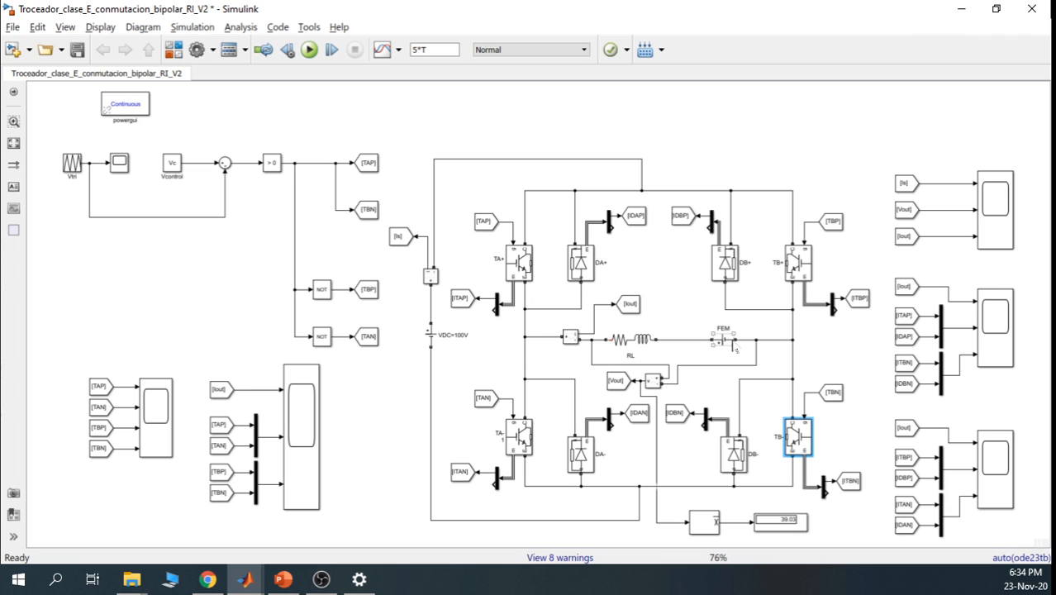
Compare IGBTs TA+ and TB- with diodes DA+ and DB- as the paths for the load current
left_click(523, 269)
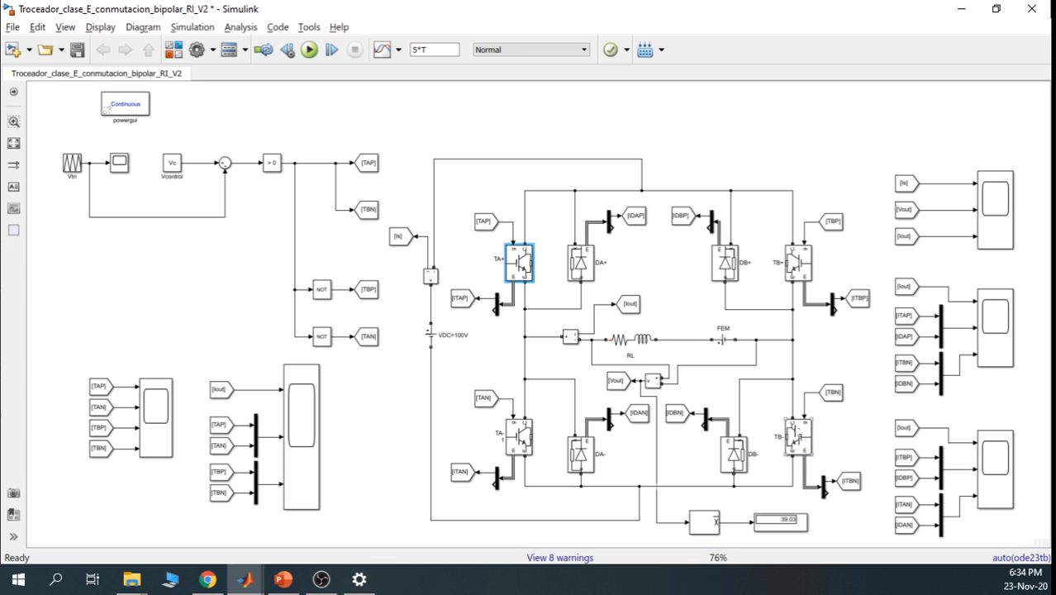
left_click(796, 431)
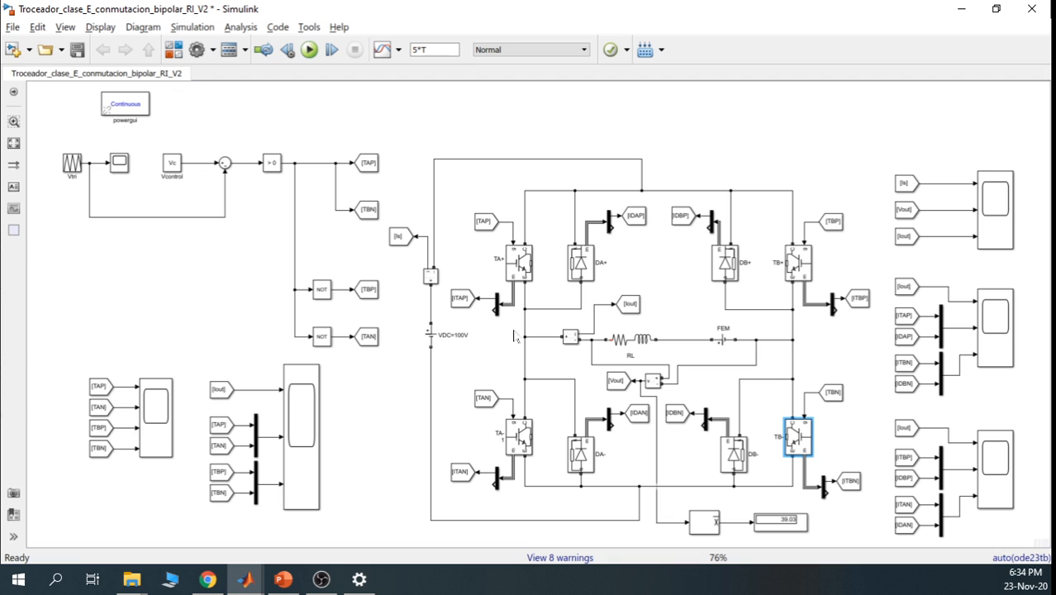
left_click(580, 271)
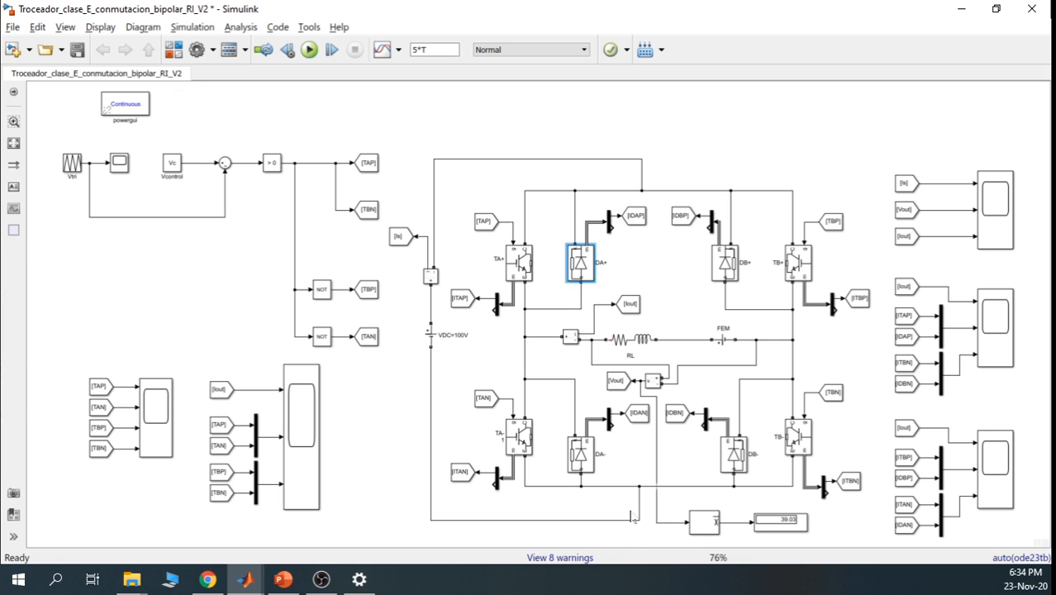
left_click(740, 459)
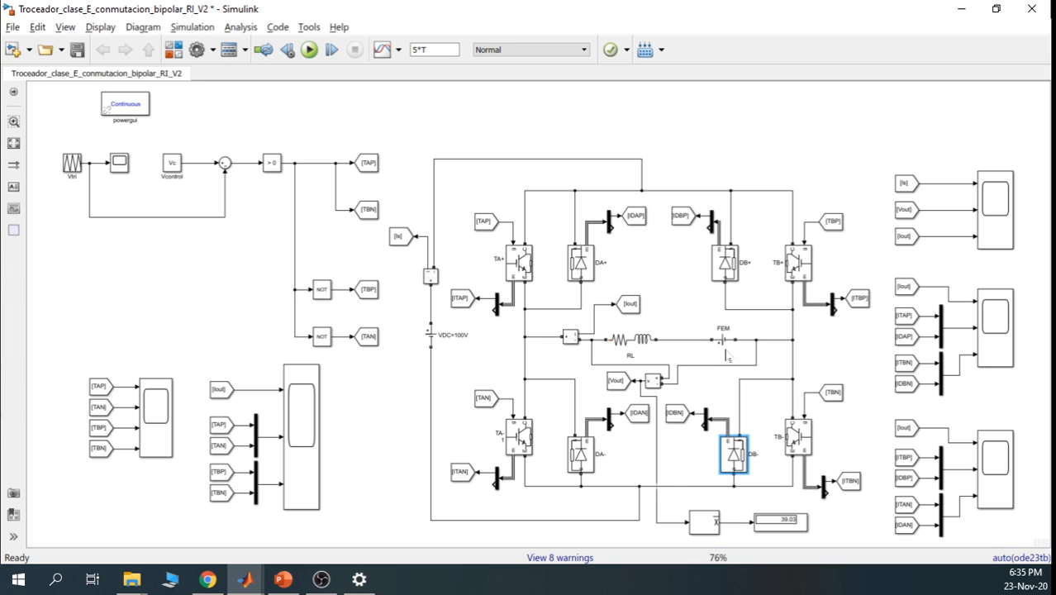
In the Is, Vout and Iout scope, move cursor 1 to about 0.546 ms and cursor 2 to about 0.943 ms
mouse_move(322, 581)
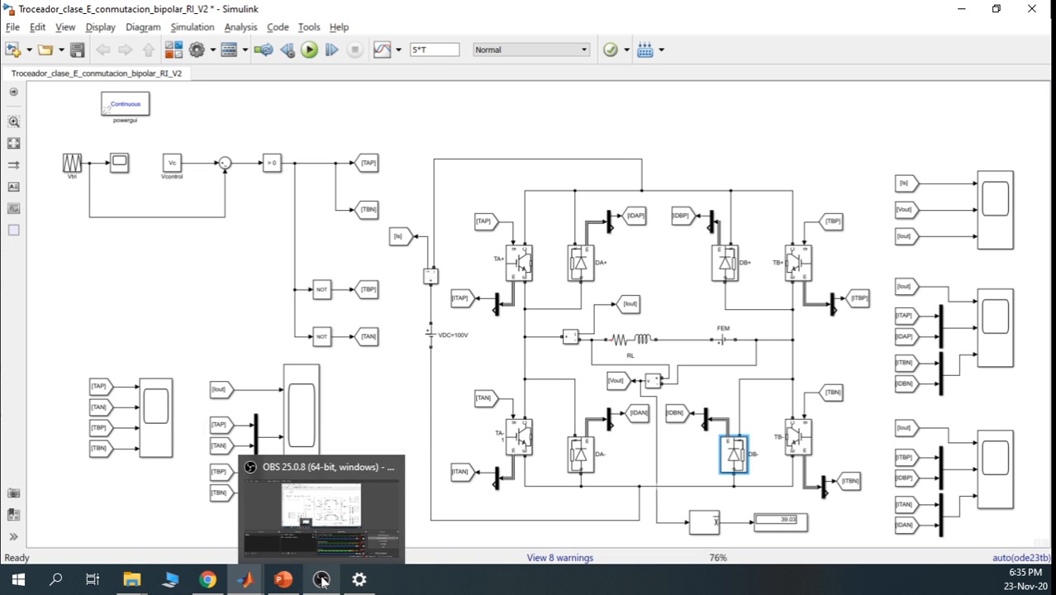
mouse_move(246, 580)
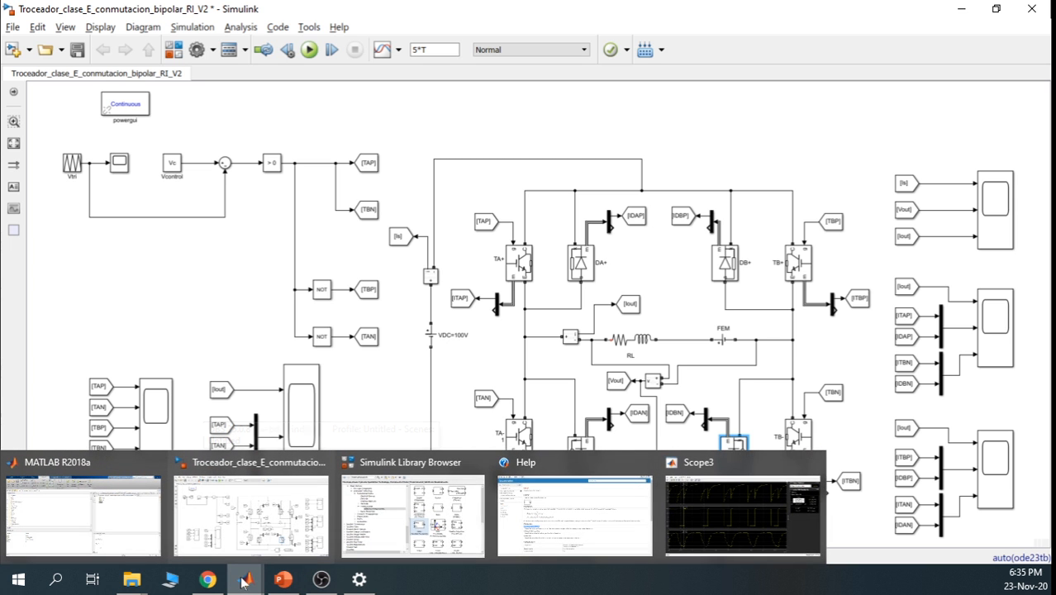
left_click(717, 508)
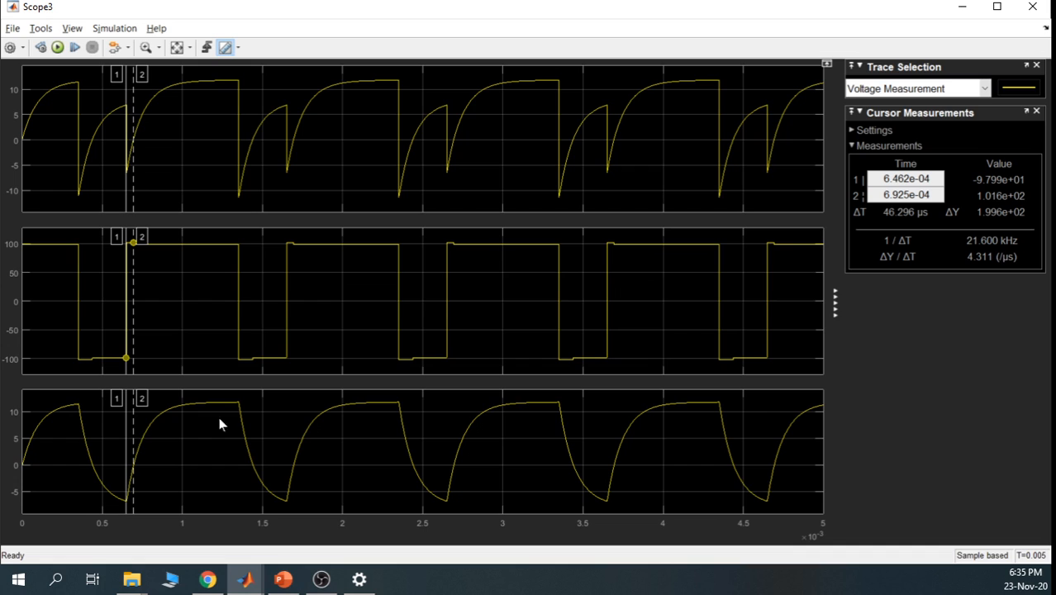
left_click_drag(133, 426, 131, 426)
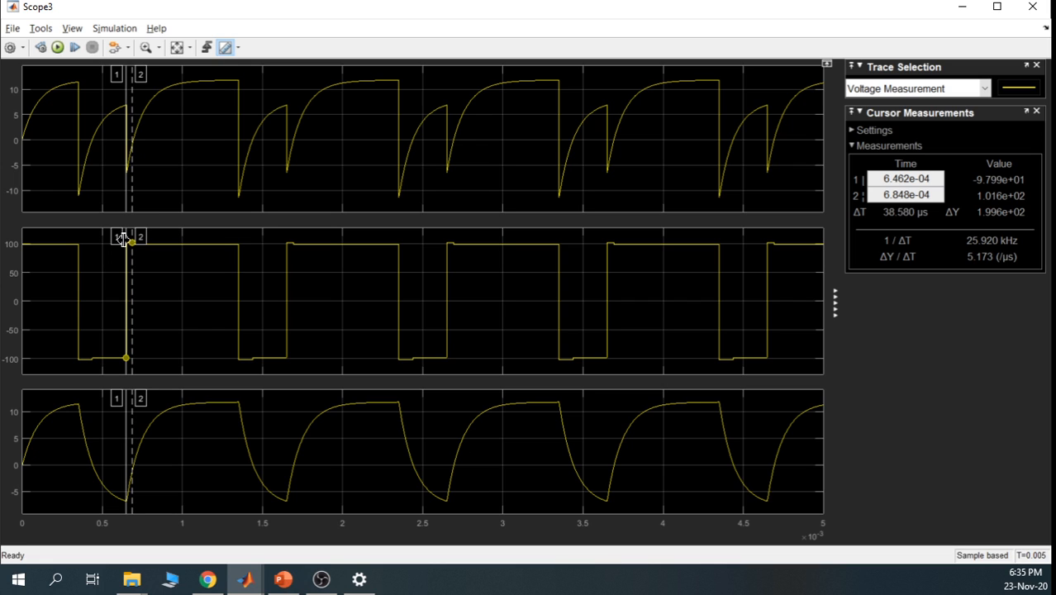
left_click_drag(131, 252, 110, 266)
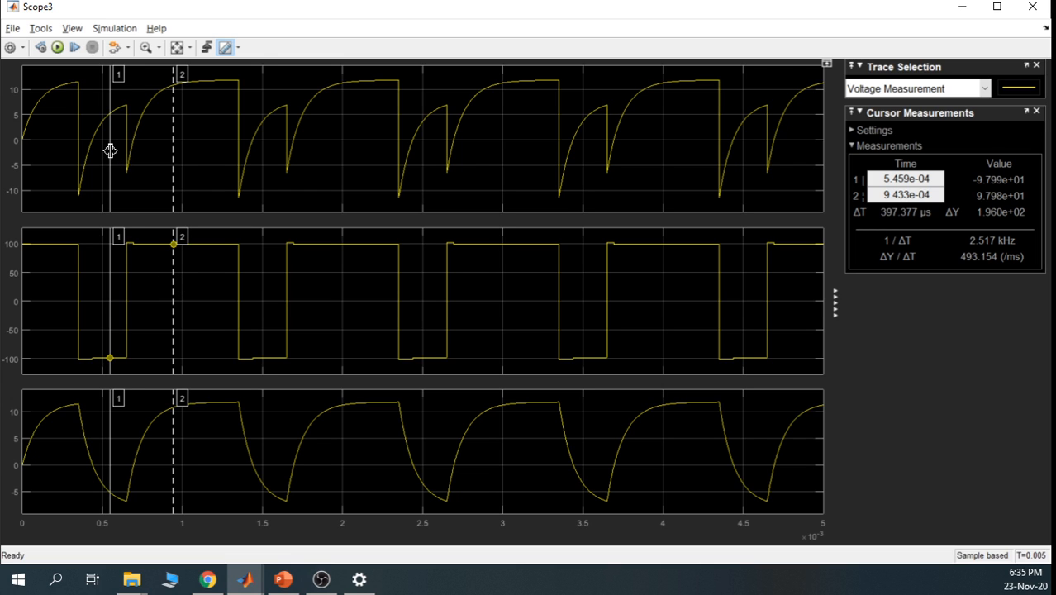
Move scope cursor 1 to about 0.696 ms and cursor 2 to about 1.703 ms, and return to the model
left_click_drag(109, 151, 134, 147)
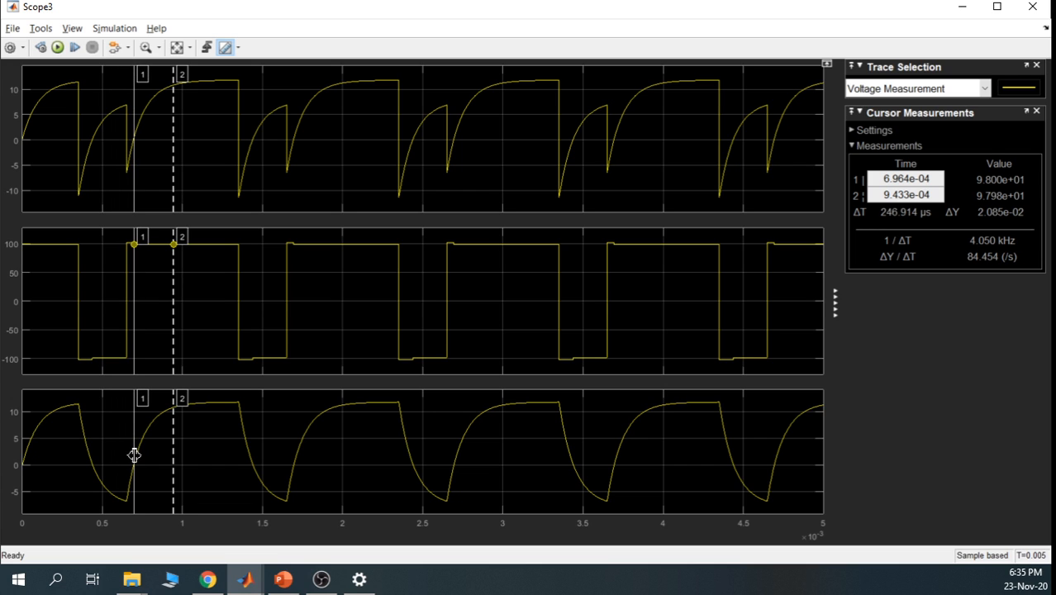
left_click_drag(175, 456, 295, 465)
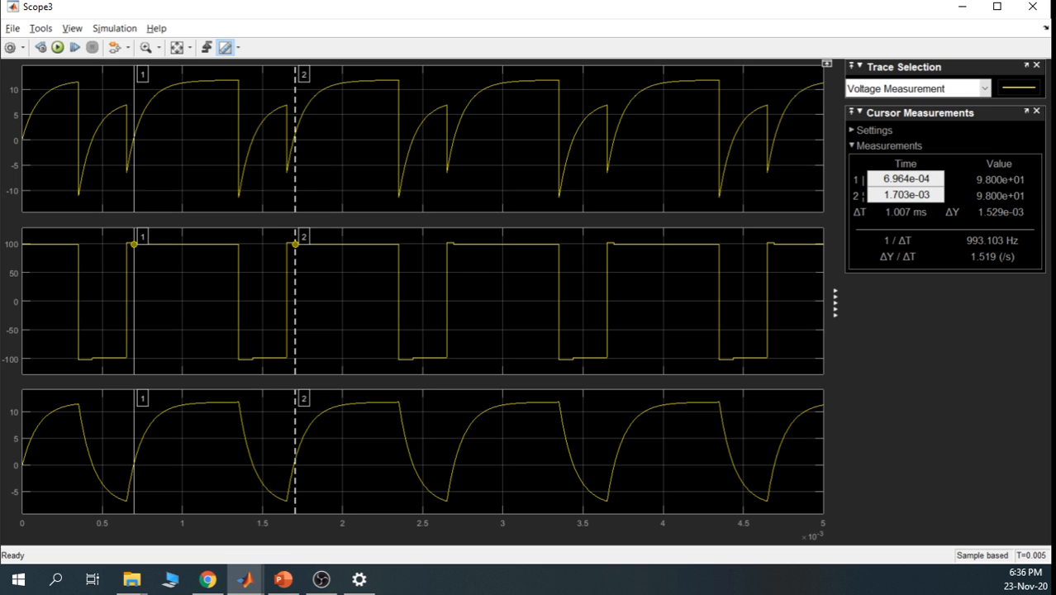
left_click(961, 15)
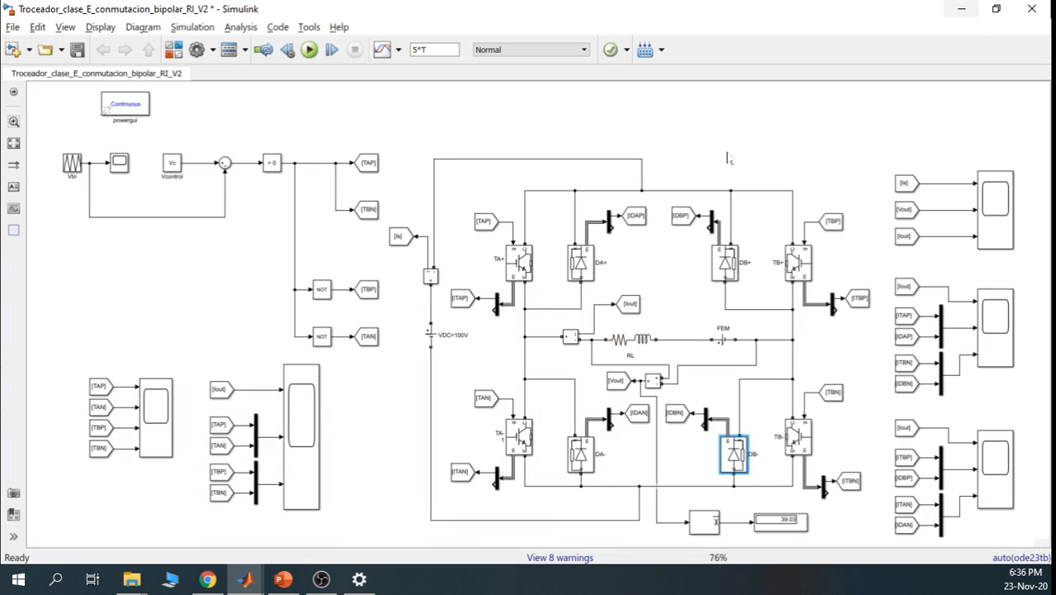